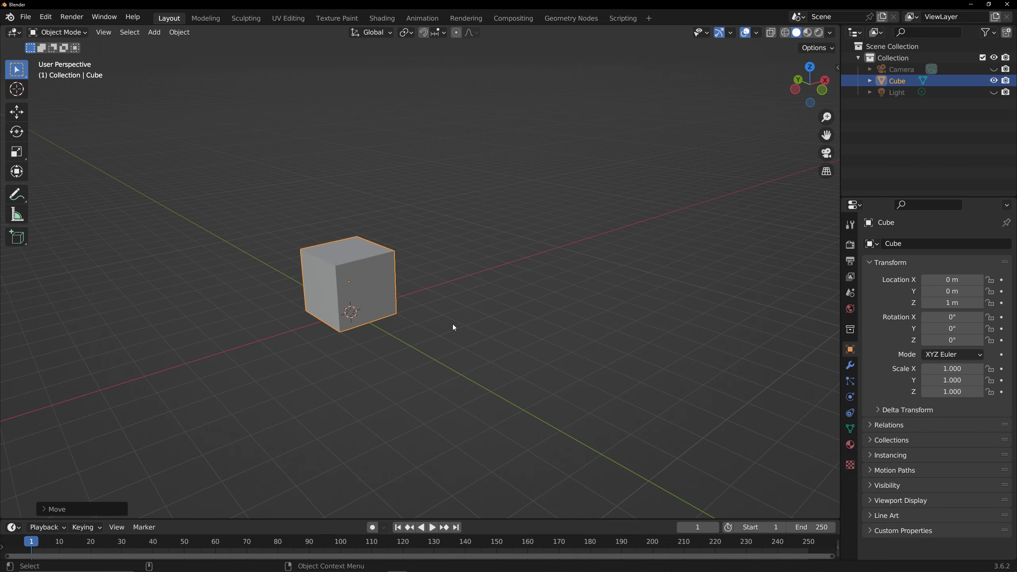
# Scale the cube to about 0.72 along Y and about 1.093 along X.
pyautogui.press('s')
pyautogui.press('y')
pyautogui.click(424, 314)
pyautogui.press('s')
pyautogui.press('x')
pyautogui.click(450, 324)
pyautogui.moveTo(450, 323); pyautogui.dragTo(443, 323, button='middle')
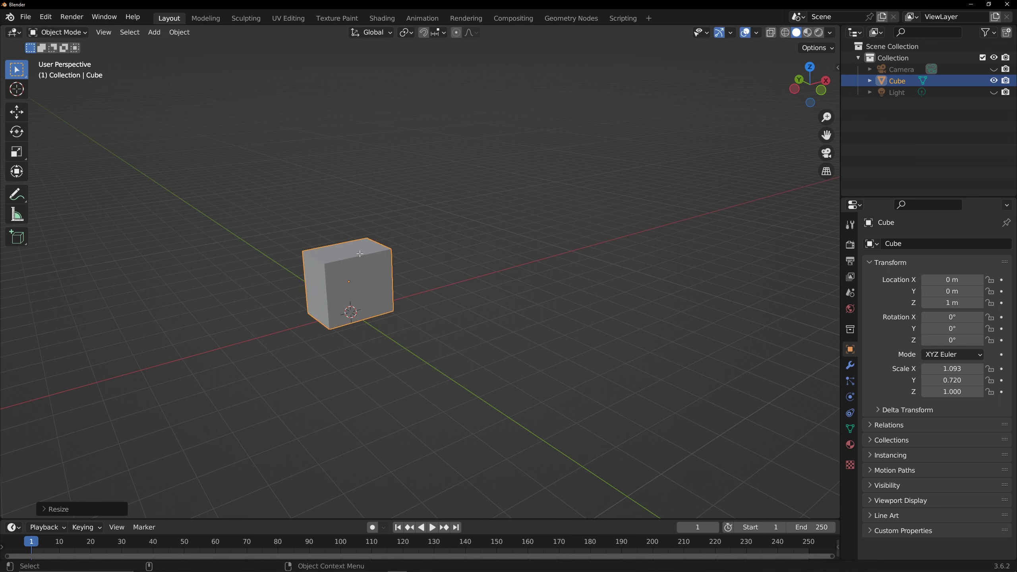
# Raise the box's top face along Z, then extrude it upward to add a second tier.
pyautogui.press('Tab')
pyautogui.press('3')
pyautogui.click(358, 251)
pyautogui.press('g')
pyautogui.press('z')
pyautogui.click(404, 214)
pyautogui.press('e')
pyautogui.click(404, 194)
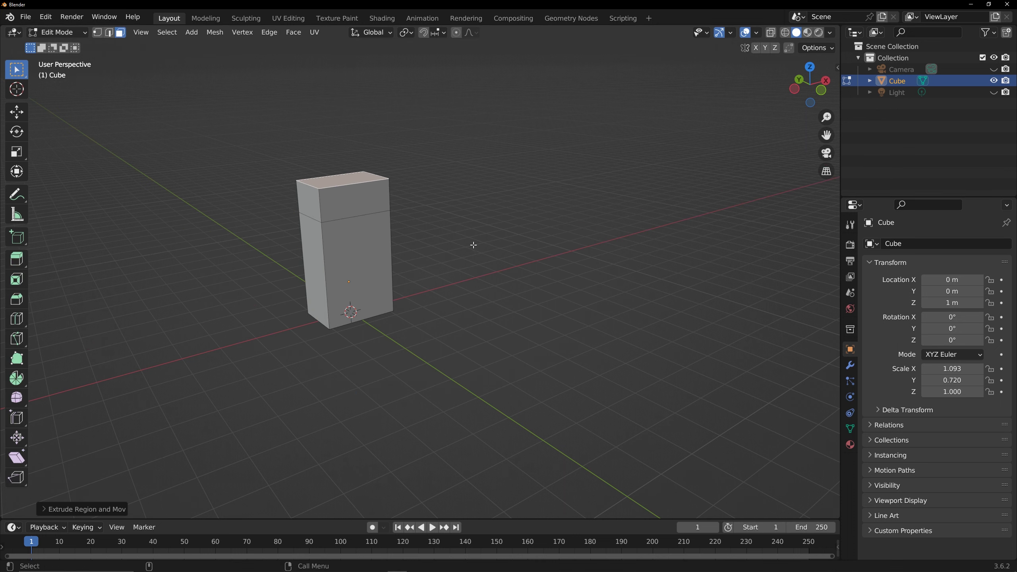
# Scale the extruded top face along Y into a thin ridge, forming the carton's sloped shoulders.
pyautogui.press('s')
pyautogui.press('y')
pyautogui.click(371, 192)
pyautogui.scroll(3, 370, 258)
pyautogui.keyDown('shift'); pyautogui.moveTo(370, 258); pyautogui.dragTo(482, 308, button='middle'); pyautogui.keyUp('shift')
pyautogui.moveTo(482, 308); pyautogui.dragTo(533, 304, button='middle')
pyautogui.press('s')
pyautogui.press('y')
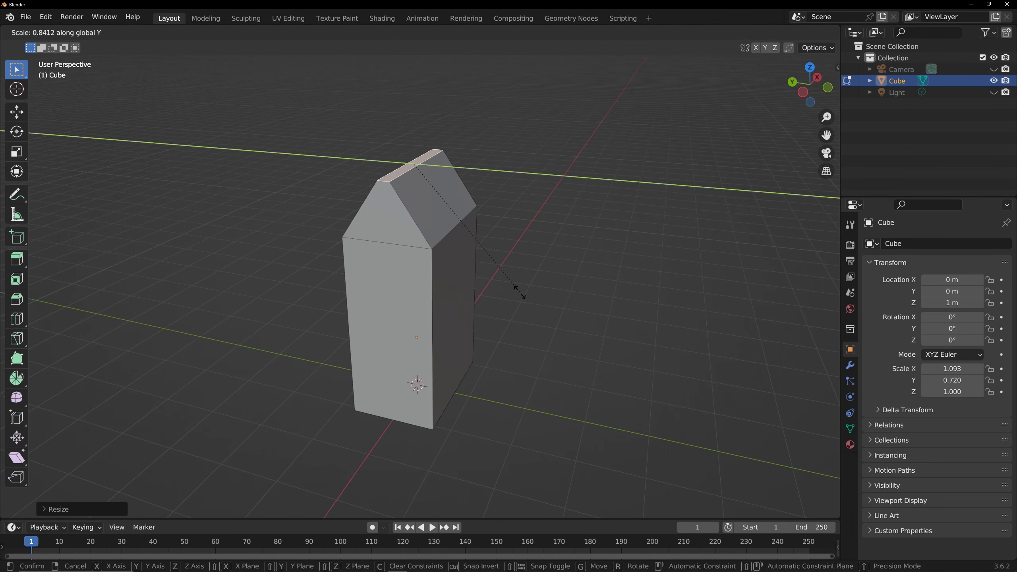
pyautogui.click(517, 290)
# Extrude the ridge upward to form the carton's top flap.
pyautogui.press('e')
pyautogui.click(518, 263)
pyautogui.moveTo(518, 263); pyautogui.dragTo(508, 263, button='middle')
# In see-through front view, narrow the top flap's vertices along X and move them up along Z.
pyautogui.click(826, 90)
pyautogui.press('Tab')
pyautogui.press('Tab')
pyautogui.press('1')
pyautogui.hotkey('alt', 'z')
pyautogui.moveTo(294, 136); pyautogui.dragTo(560, 205)
pyautogui.press('s')
pyautogui.press('x')
pyautogui.click(585, 243)
pyautogui.press('g')
pyautogui.press('z')
pyautogui.click(613, 217)
# Lower the carton's whole sloped top section by about 0.32 m along Z and widen the flap slightly along X.
pyautogui.moveTo(296, 136); pyautogui.dragTo(656, 288)
pyautogui.press('g')
pyautogui.press('z')
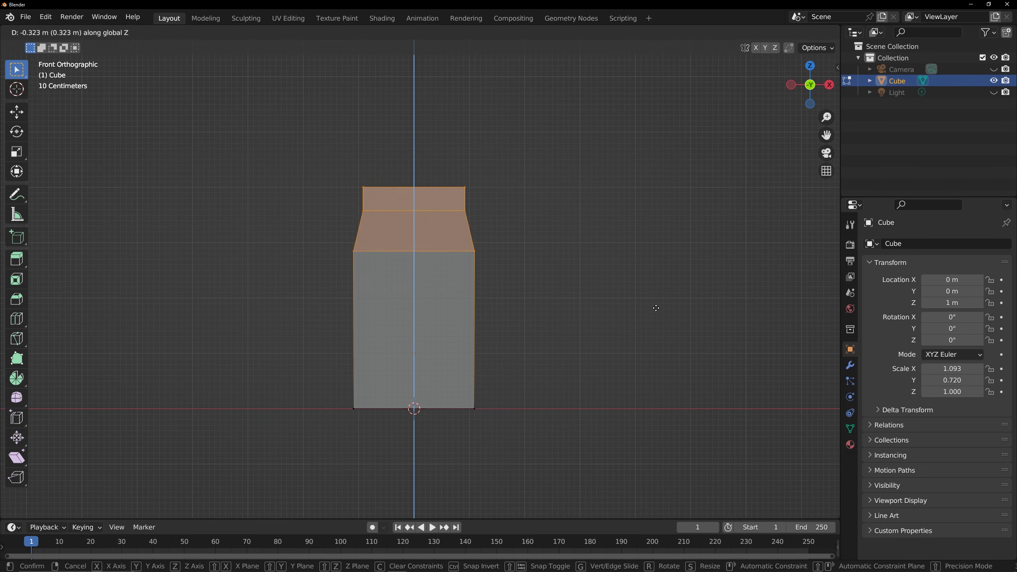
pyautogui.click(658, 306)
pyautogui.moveTo(296, 156); pyautogui.dragTo(576, 227)
pyautogui.press('s')
pyautogui.press('x')
pyautogui.click(590, 232)
# Duplicate the carton's lower body faces in place and scale the copy down slightly to create an inner box.
pyautogui.moveTo(520, 338); pyautogui.dragTo(554, 385, button='middle')
pyautogui.press('3')
pyautogui.moveTo(297, 308); pyautogui.dragTo(616, 400)
pyautogui.hotkey('shift', 'd')
pyautogui.rightClick(630, 402)
pyautogui.press('s')
pyautogui.click(648, 401)
# Fit the inner box inside the carton walls by scaling it along X and to about 0.946 along Y.
pyautogui.click(823, 87)
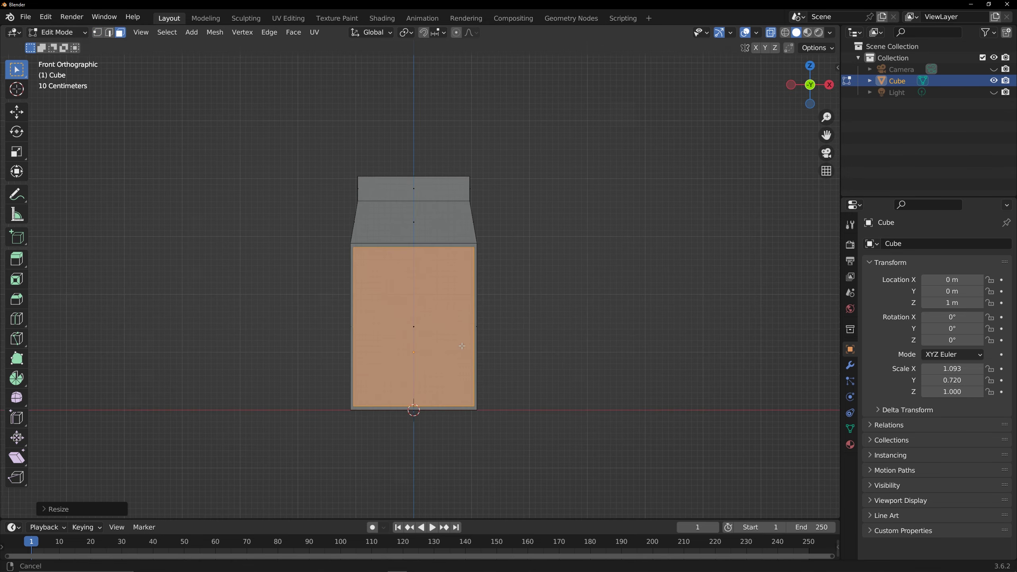
pyautogui.scroll(2, 656, 376)
pyautogui.press('s')
pyautogui.press('x')
pyautogui.click(641, 391)
pyautogui.press('ctrl+KP_3')
pyautogui.press('s')
pyautogui.press('y')
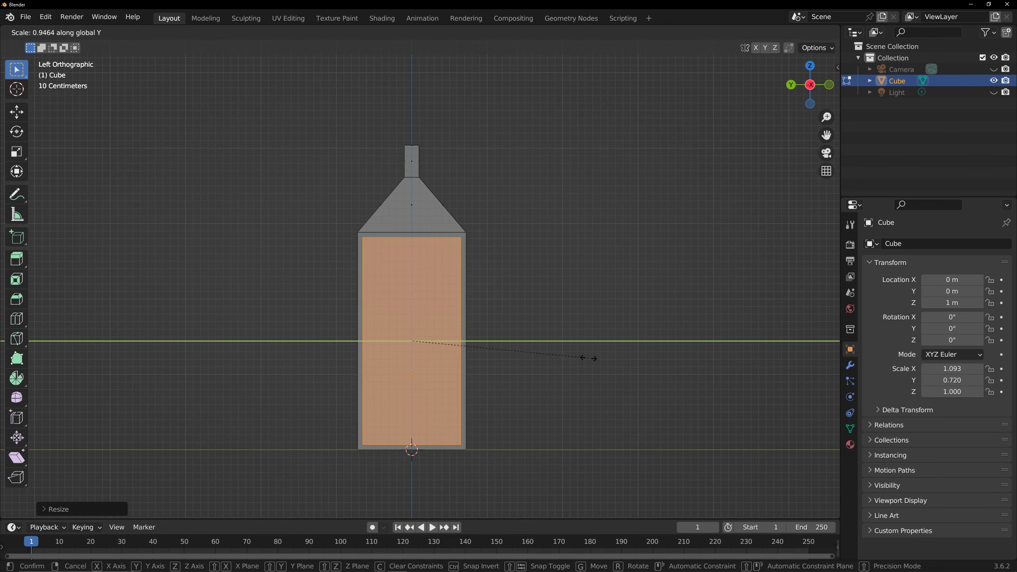
pyautogui.click(589, 357)
# Lower the inner box's upper edge loop along Z to set the liquid level.
pyautogui.moveTo(590, 358); pyautogui.dragTo(487, 376, button='middle')
pyautogui.press('2')
pyautogui.keyDown('alt'); pyautogui.click(451, 257); pyautogui.keyUp('alt')
pyautogui.press('g')
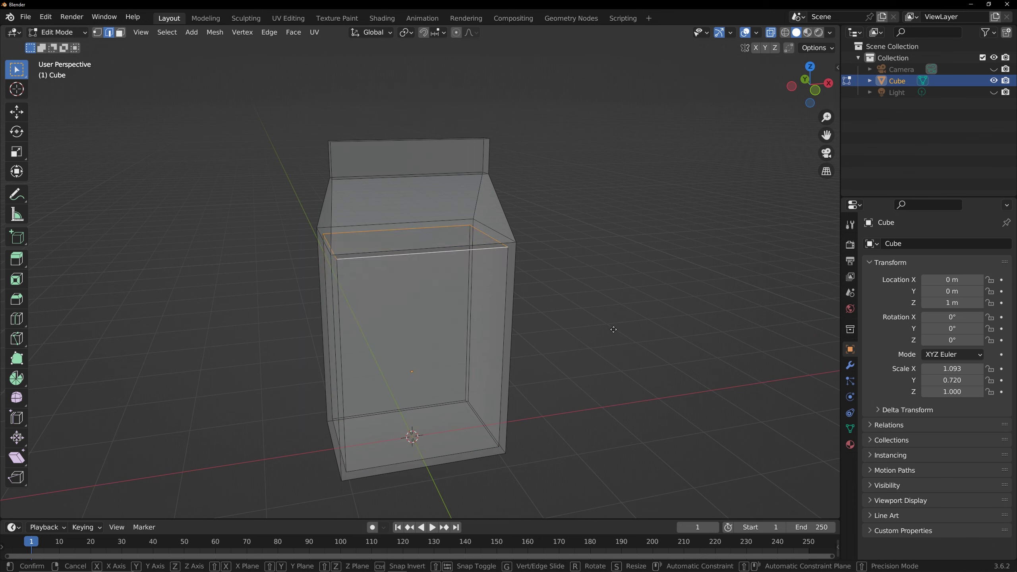
pyautogui.press('z')
pyautogui.click(606, 378)
pyautogui.scroll(-2, 565, 401)
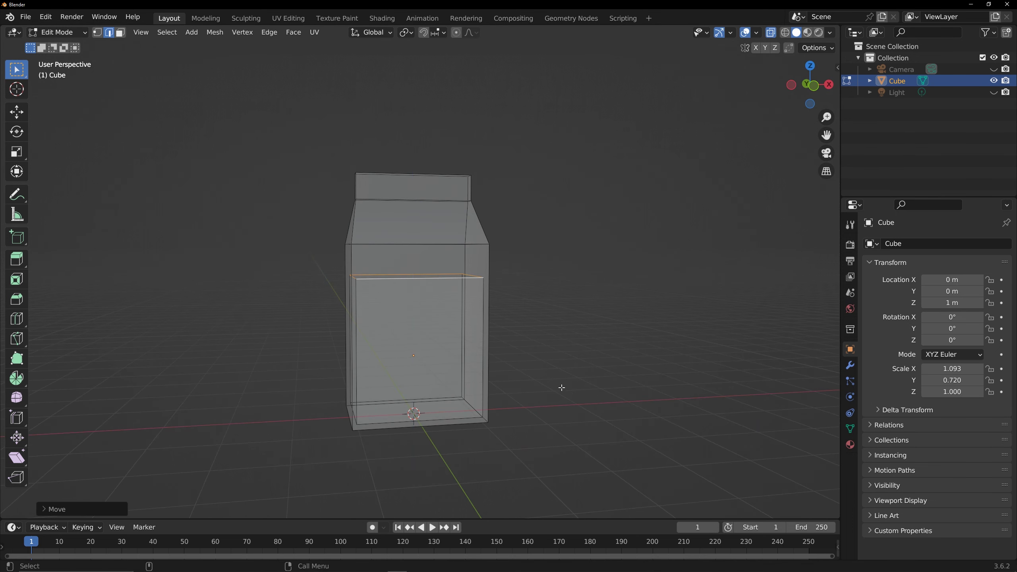
# Fill the inner box's open top and dissolve the extra edge across the new cap.
pyautogui.hotkey('ctrl', 'f')
pyautogui.click(523, 446)
pyautogui.moveTo(525, 363); pyautogui.dragTo(525, 385, button='middle')
pyautogui.click(412, 275)
pyautogui.press('x')
pyautogui.click(402, 355)
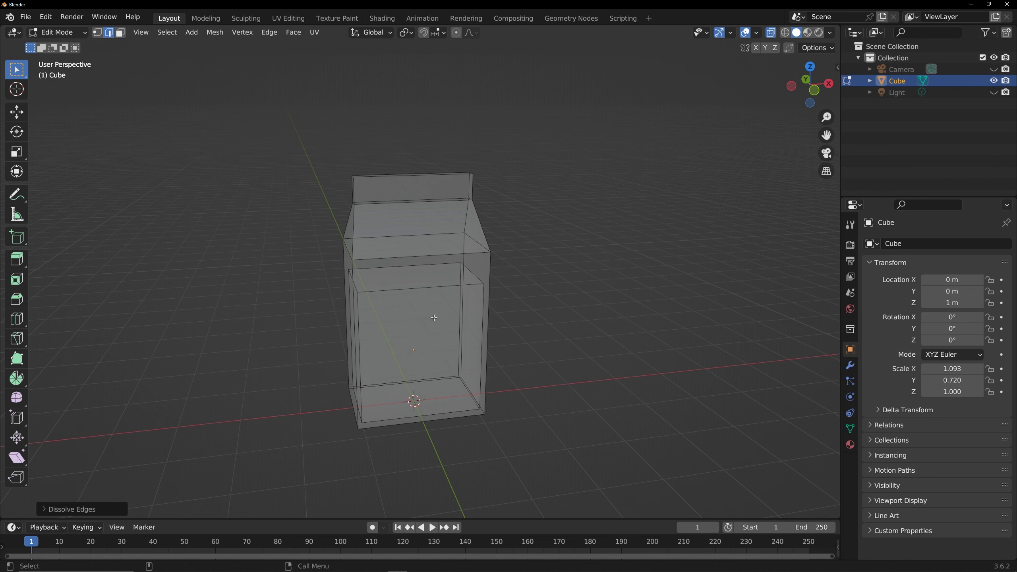
# Separate the linked inner box mesh from the carton into its own object.
pyautogui.press('l')
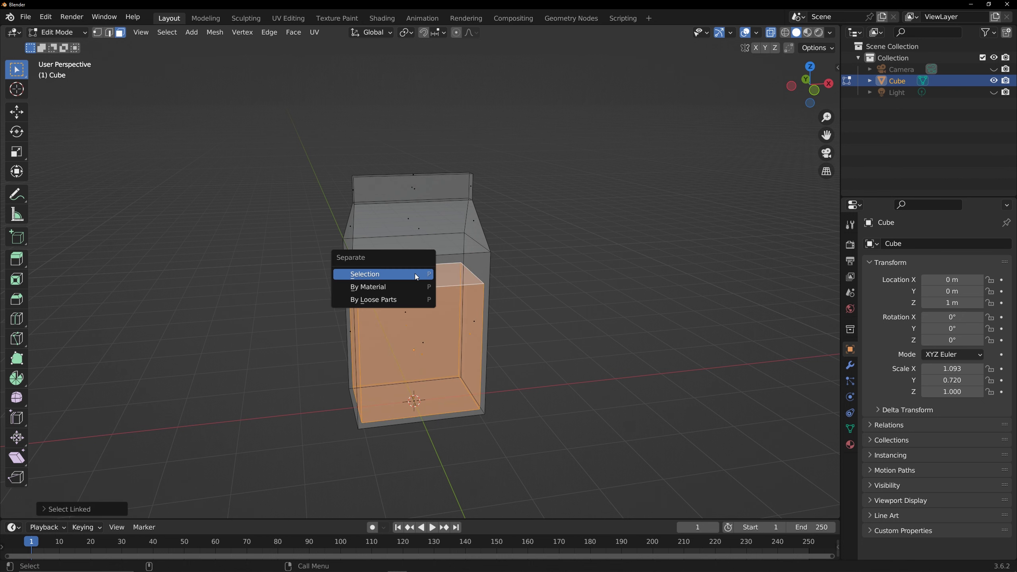
pyautogui.click(416, 275)
pyautogui.press('Tab')
# Rename the carton shell Box_outer and the inner box Water.
pyautogui.click(548, 305)
pyautogui.click(471, 249)
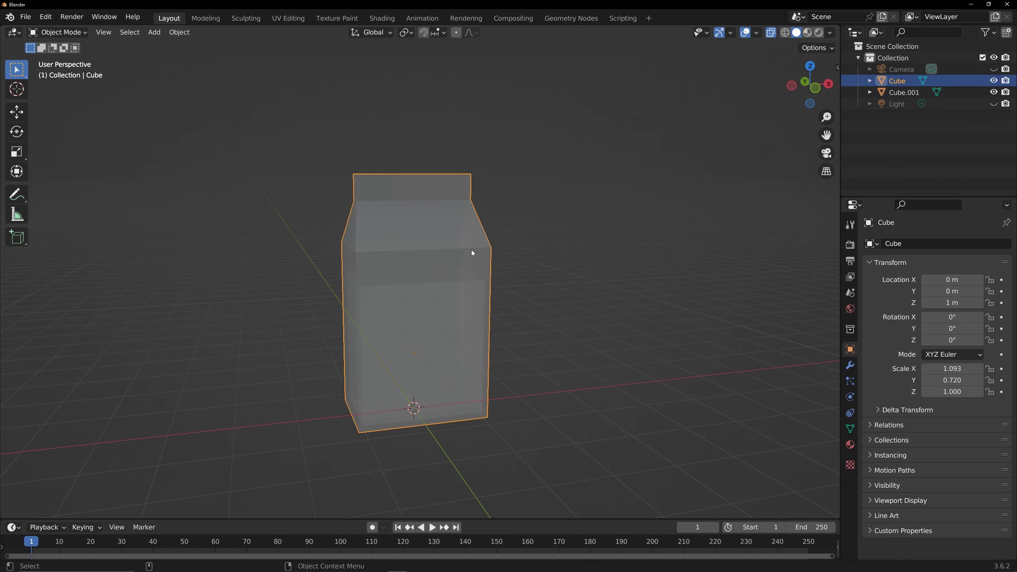
pyautogui.press('F2')
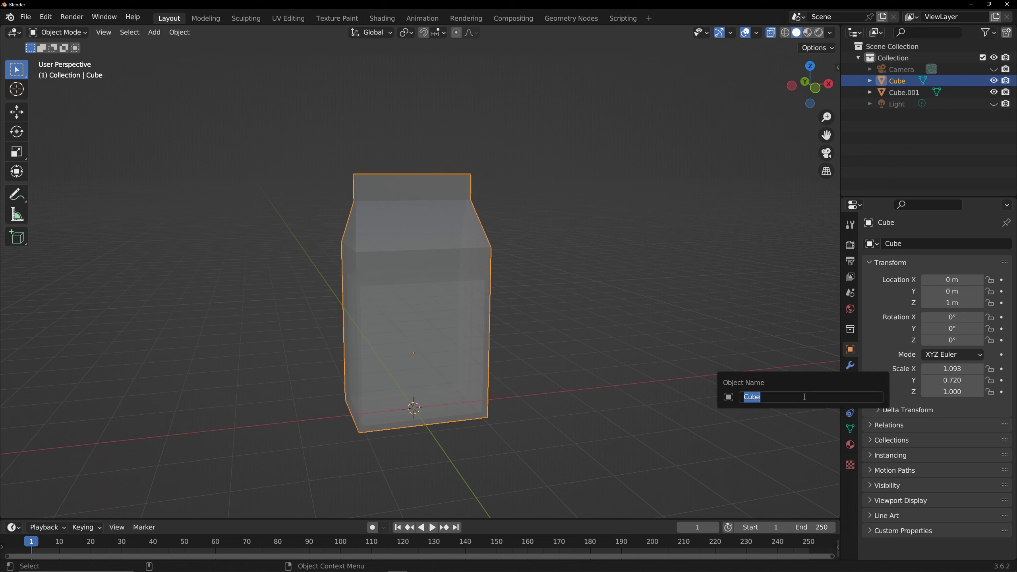
pyautogui.click(791, 394)
pyautogui.press('Return')
pyautogui.click(853, 93)
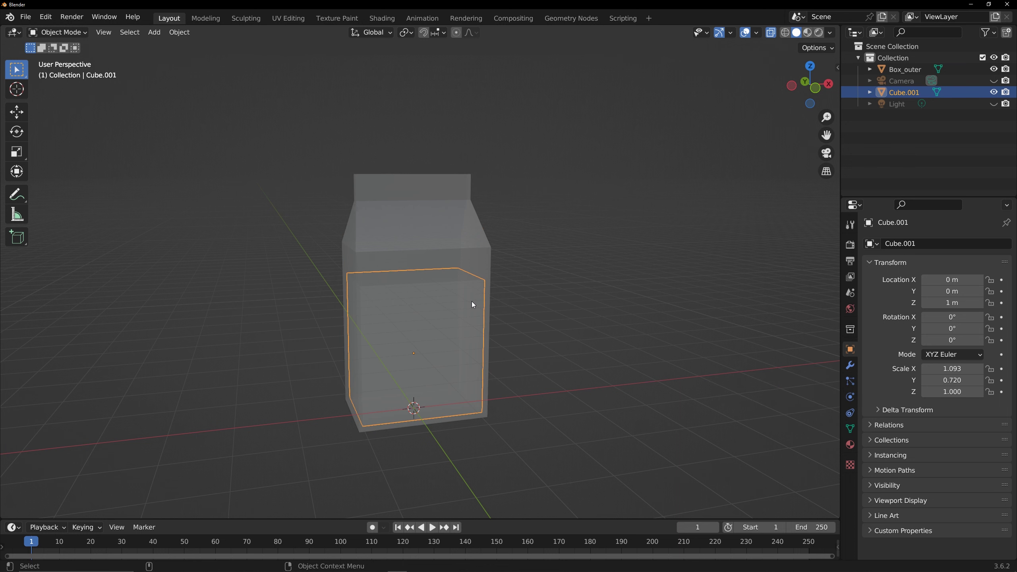
pyautogui.press('F2')
pyautogui.press('Return')
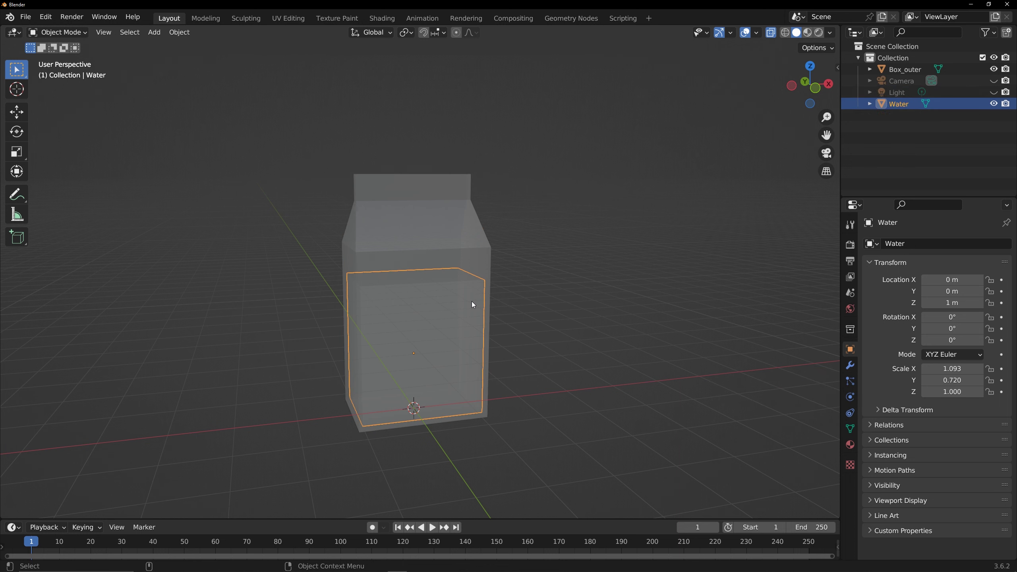
# Add a Bevel modifier to Box_outer with an amount of 0.048 m and 2 segments.
pyautogui.click(465, 250)
pyautogui.click(850, 365)
pyautogui.click(898, 244)
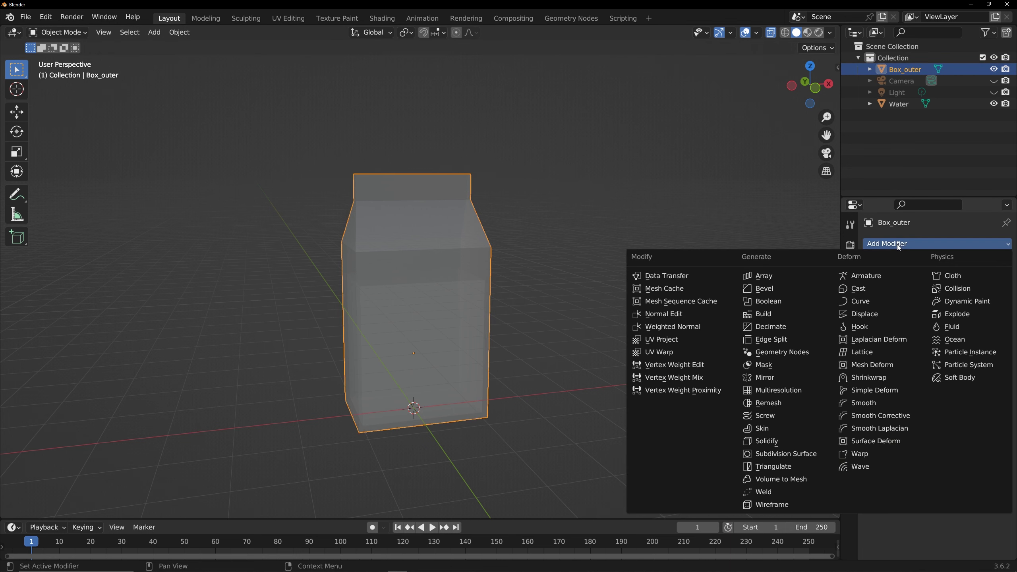
pyautogui.click(765, 288)
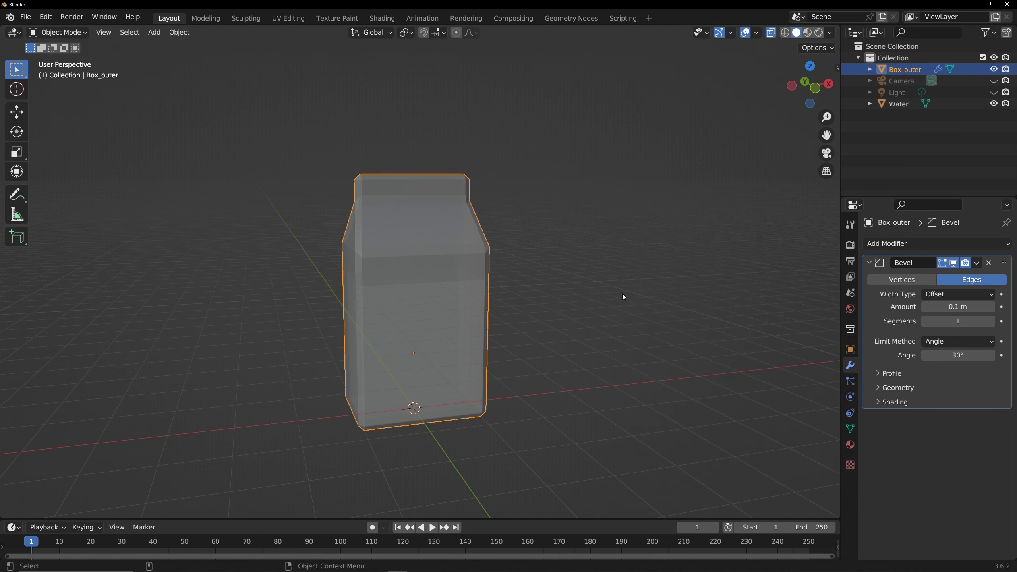
pyautogui.hotkey('alt', 'z')
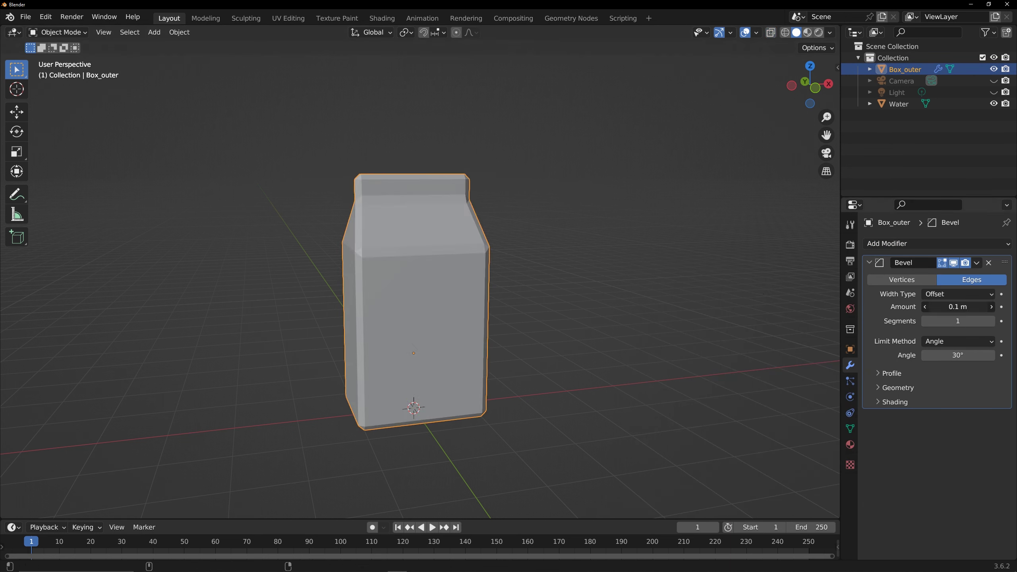
pyautogui.moveTo(957, 306); pyautogui.dragTo(940, 306)
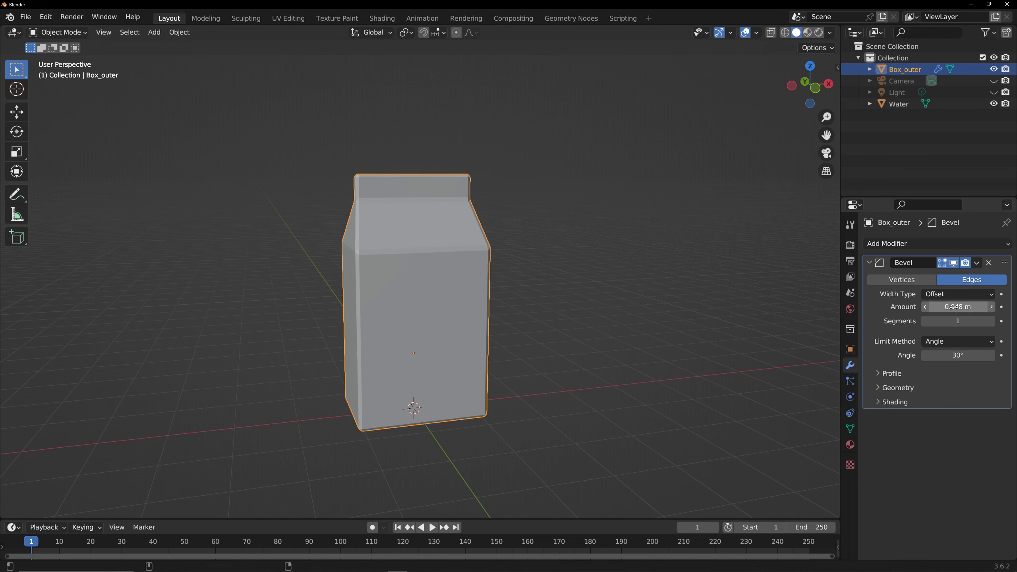
pyautogui.click(991, 321)
# Apply smooth shading to the Box_outer carton.
pyautogui.moveTo(539, 279)
pyautogui.mouseDown(button='middle')
pyautogui.moveTo(580, 283)
pyautogui.moveTo(577, 295)
pyautogui.moveTo(550, 293)
pyautogui.mouseUp(button='middle')
pyautogui.rightClick(371, 204)
pyautogui.click(371, 204)
pyautogui.moveTo(456, 259); pyautogui.dragTo(402, 263, button='middle')
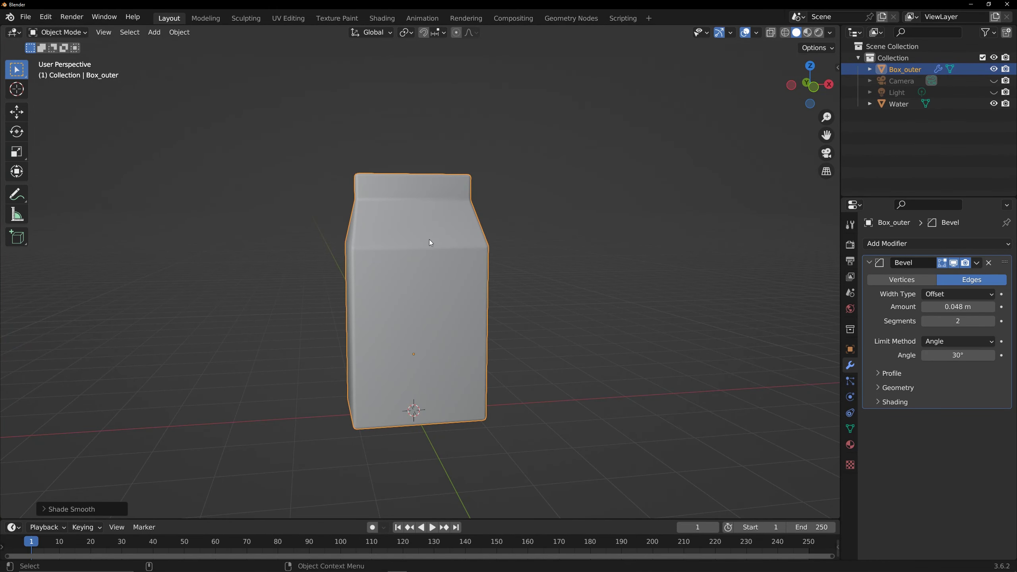
# Move Box_outer and Water into a new collection named Box.
pyautogui.keyDown('ctrl'); pyautogui.click(896, 104); pyautogui.keyUp('ctrl')
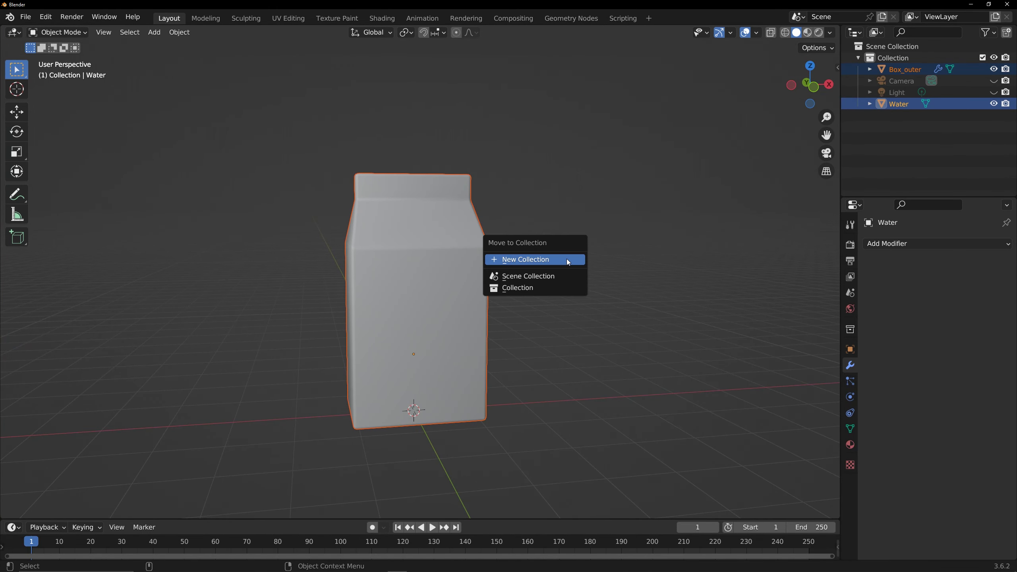
pyautogui.click(567, 261)
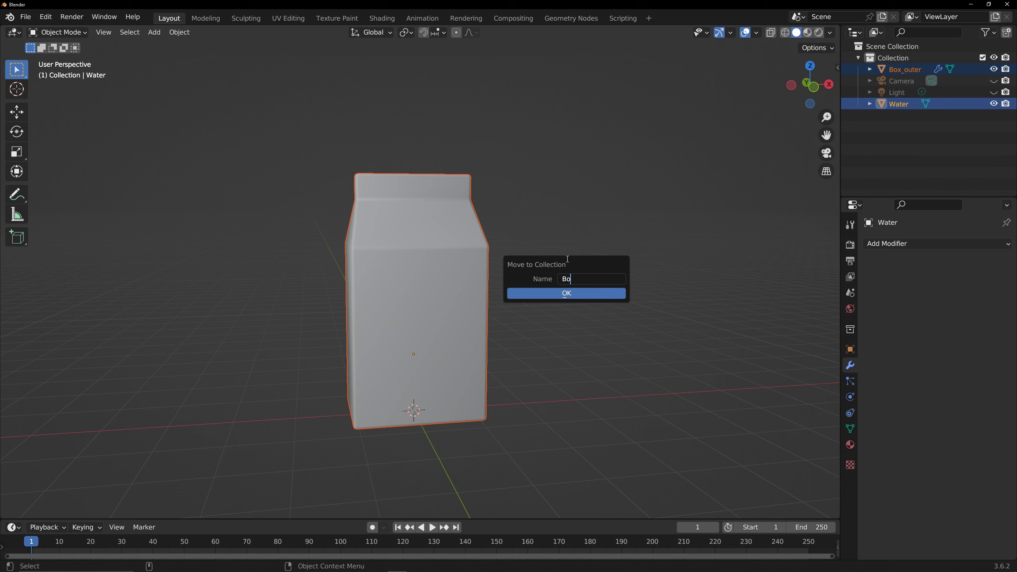
pyautogui.click(567, 294)
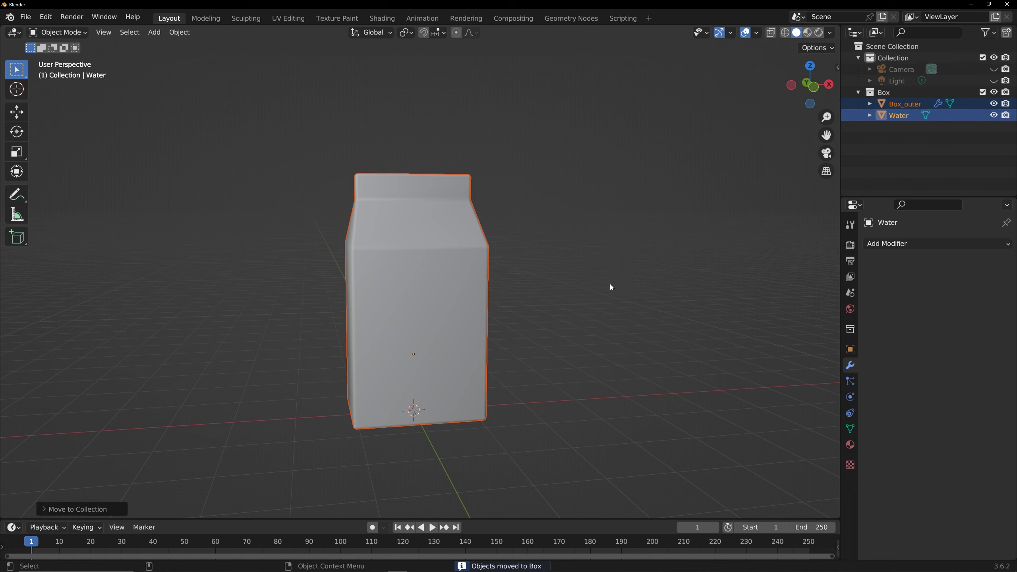
# Add a plane at the origin and merge its vertices into a single center point.
pyautogui.hotkey('shift', 'a')
pyautogui.click(597, 368)
pyautogui.press('Tab')
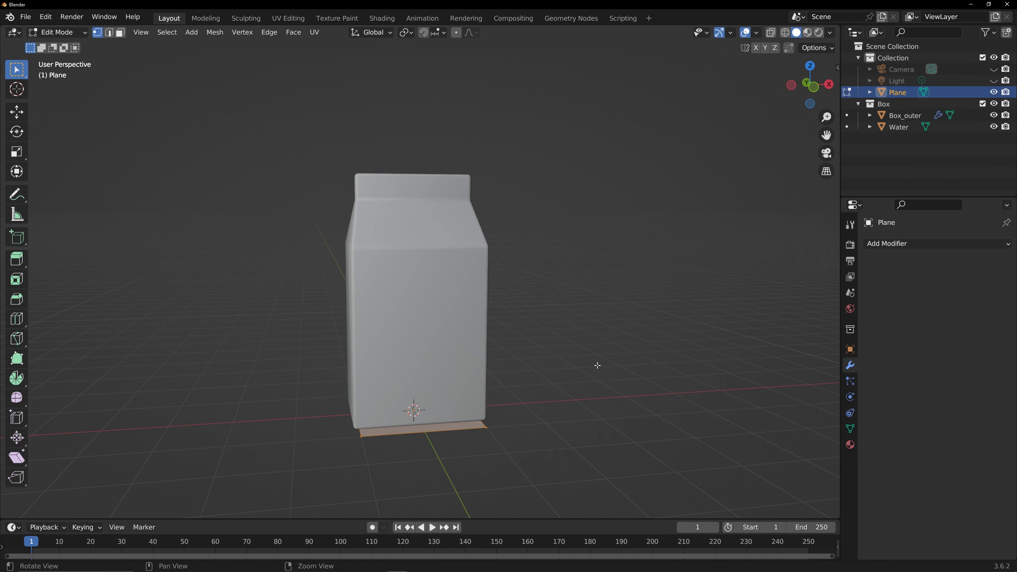
pyautogui.press('m')
pyautogui.click(597, 366)
# Switch to see-through wireframe display and extrude the single vertex upward along Z as a stem.
pyautogui.hotkey('alt', 'z')
pyautogui.press('z')
pyautogui.click(511, 367)
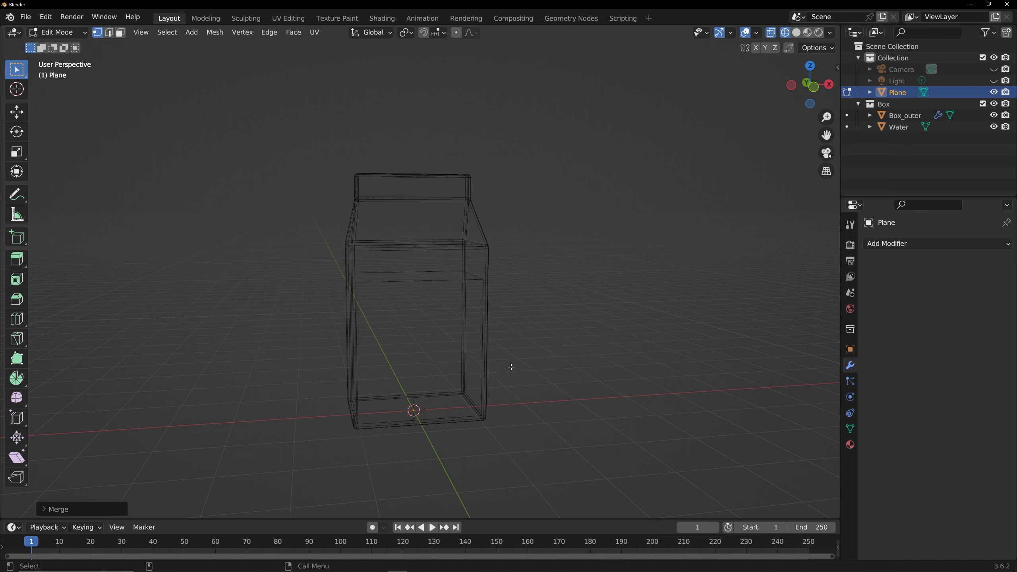
pyautogui.press('e')
pyautogui.press('z')
pyautogui.click(552, 334)
# Add a Skin modifier to the stem object.
pyautogui.press('Tab')
pyautogui.click(906, 244)
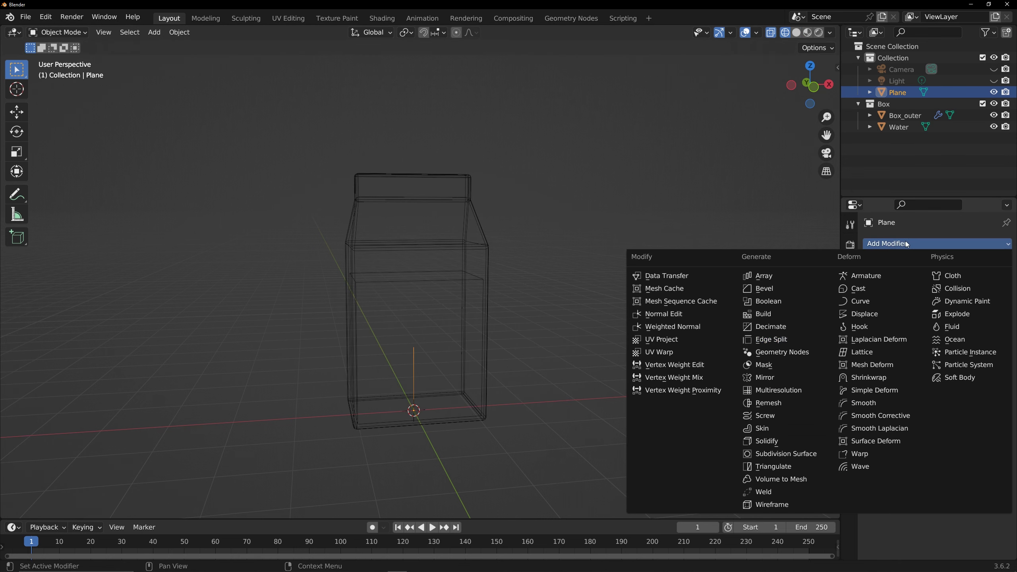
pyautogui.click(786, 429)
# Thin the stem's skin and raise its top vertex along Z to just below the water surface.
pyautogui.press('KP_1')
pyautogui.press('Tab')
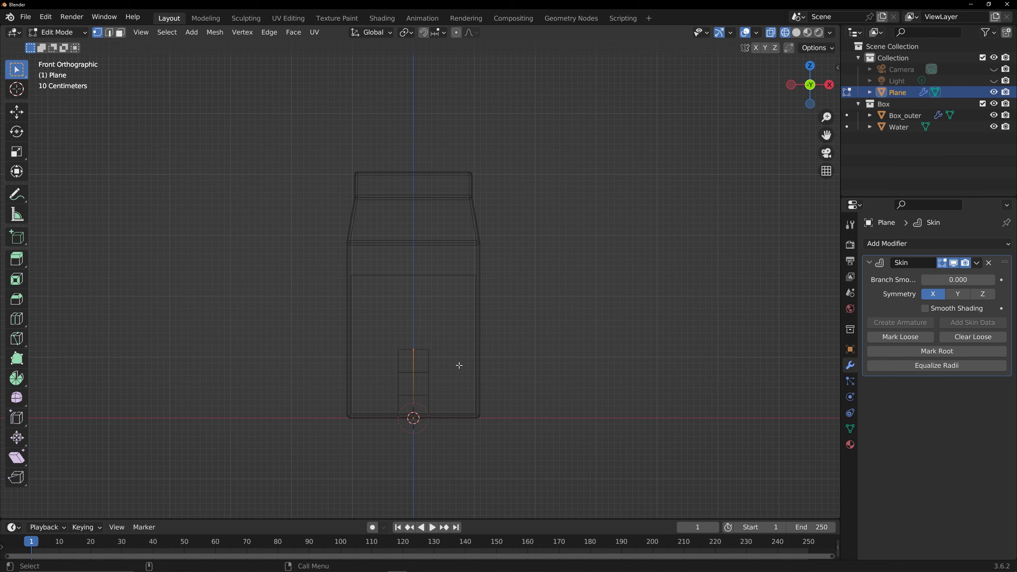
pyautogui.press('Tab')
pyautogui.press('Tab')
pyautogui.press('g')
pyautogui.press('z')
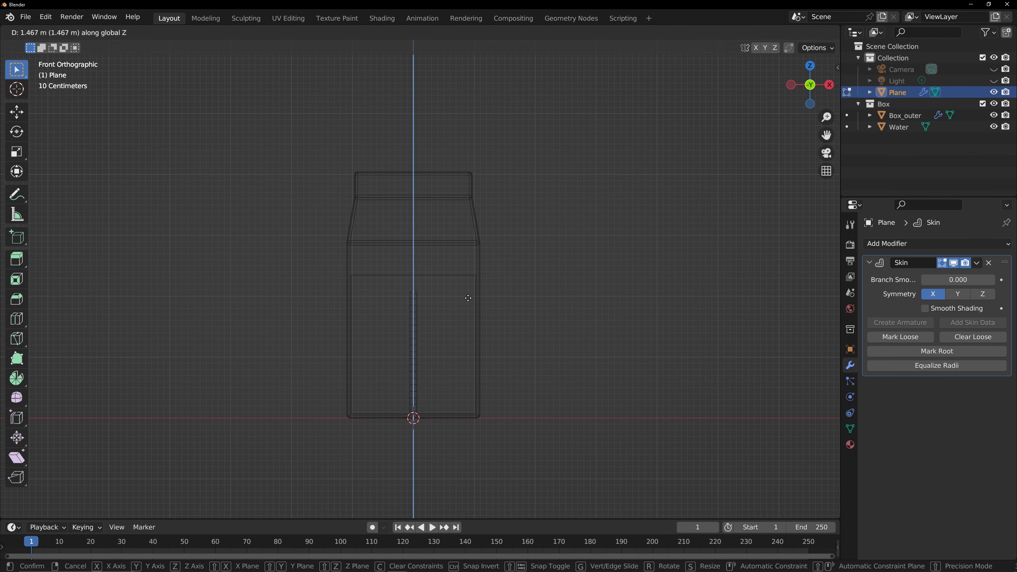
pyautogui.click(464, 286)
# Subdivide the stem and lower its middle vertex by about 0.54 m along Z.
pyautogui.press('a')
pyautogui.rightClick(419, 339)
pyautogui.click(414, 315)
pyautogui.scroll(1, 401, 339)
pyautogui.moveTo(400, 340); pyautogui.dragTo(447, 377)
pyautogui.press('g')
pyautogui.press('z')
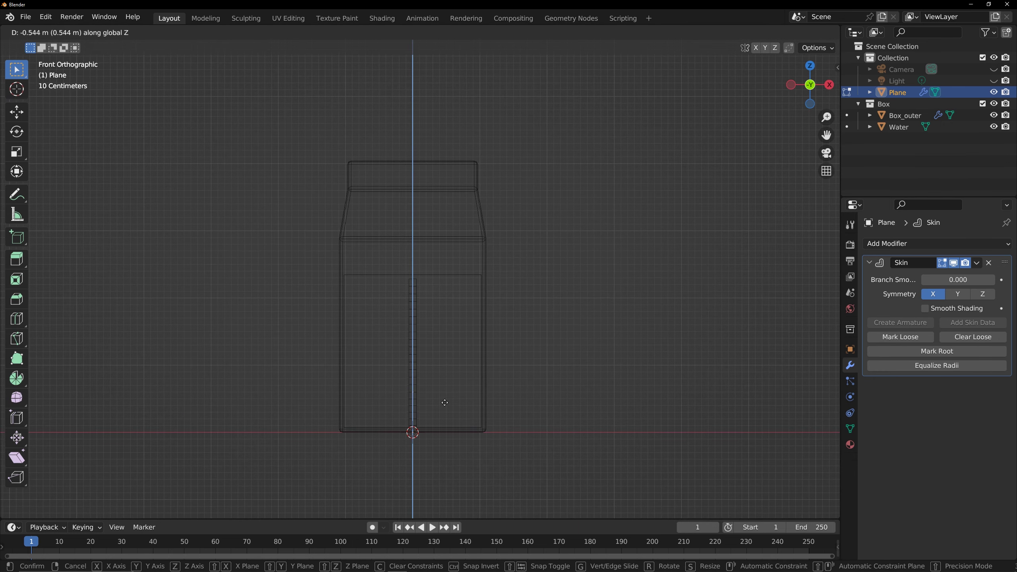
pyautogui.click(445, 402)
# Extrude two angled branches to opposite sides of the lower stem, subdividing the lowest segment for the second branch.
pyautogui.press('e')
pyautogui.click(414, 334)
pyautogui.moveTo(373, 366); pyautogui.dragTo(434, 446)
pyautogui.rightClick(413, 413)
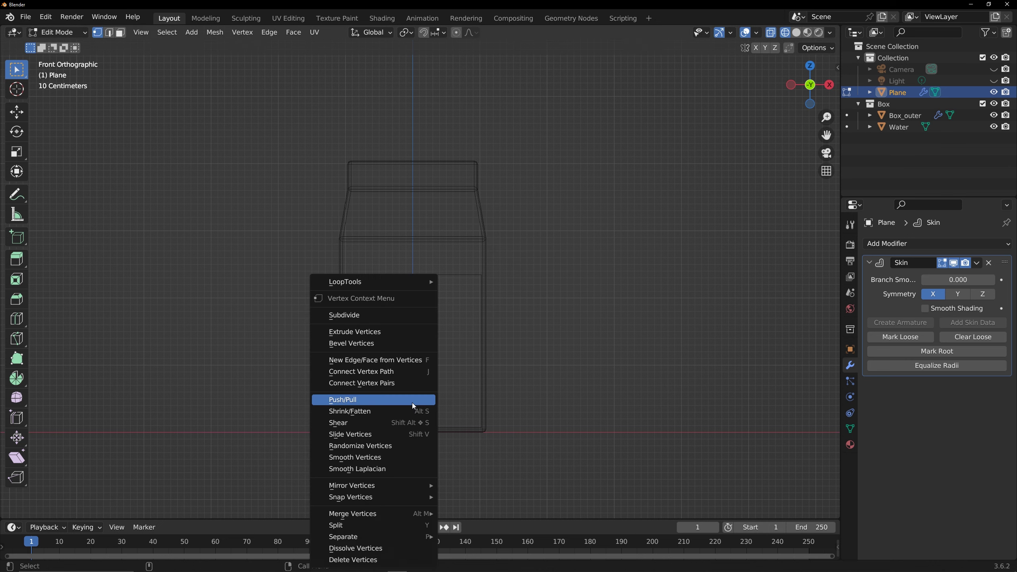
pyautogui.click(410, 316)
pyautogui.moveTo(397, 401); pyautogui.dragTo(433, 415)
pyautogui.click(474, 362)
pyautogui.press('Tab')
# Add a UV sphere and raise it along Z to the top of the stem.
pyautogui.hotkey('shift', 'a')
pyautogui.click(691, 376)
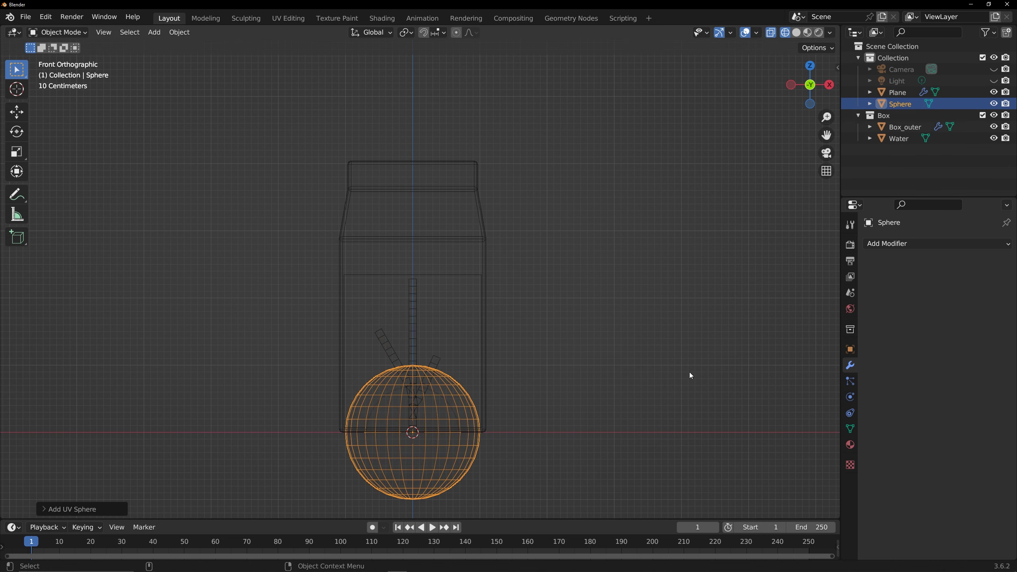
pyautogui.press('g')
pyautogui.press('z')
pyautogui.click(610, 212)
# Flatten the sphere's lower half by scaling its vertices to 0 along Z.
pyautogui.press('Tab')
pyautogui.moveTo(322, 279); pyautogui.dragTo(597, 377)
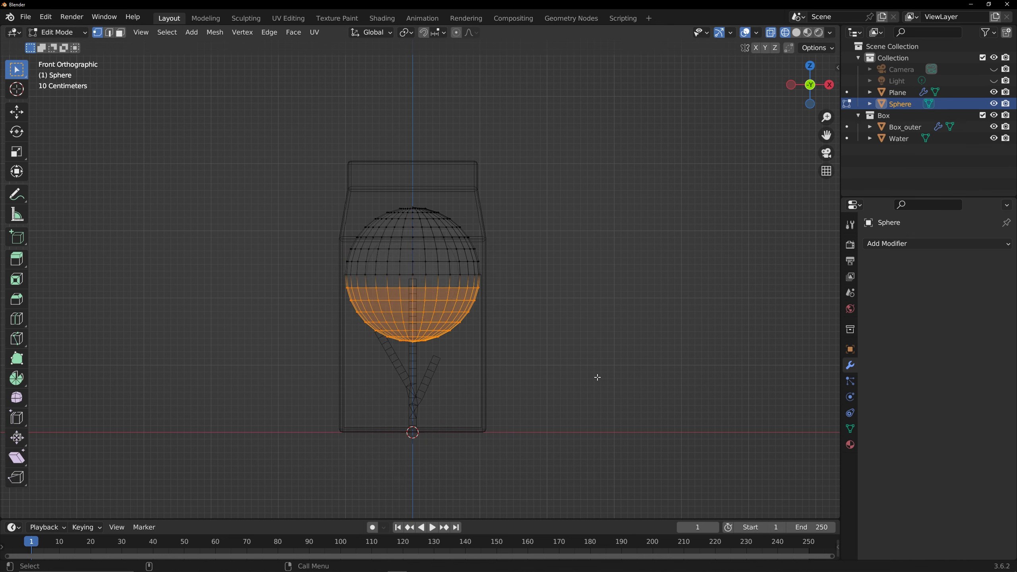
pyautogui.press('s')
pyautogui.press('z')
pyautogui.press('0')
pyautogui.press('Return')
# Move the flattened underside up along Z to close the dome, and scale the dome down to fit inside the carton.
pyautogui.press('g')
pyautogui.press('z')
pyautogui.click(588, 336)
pyautogui.press('Tab')
pyautogui.moveTo(452, 330); pyautogui.dragTo(518, 355, button='middle')
pyautogui.scroll(1, 518, 355)
pyautogui.press('KP_1')
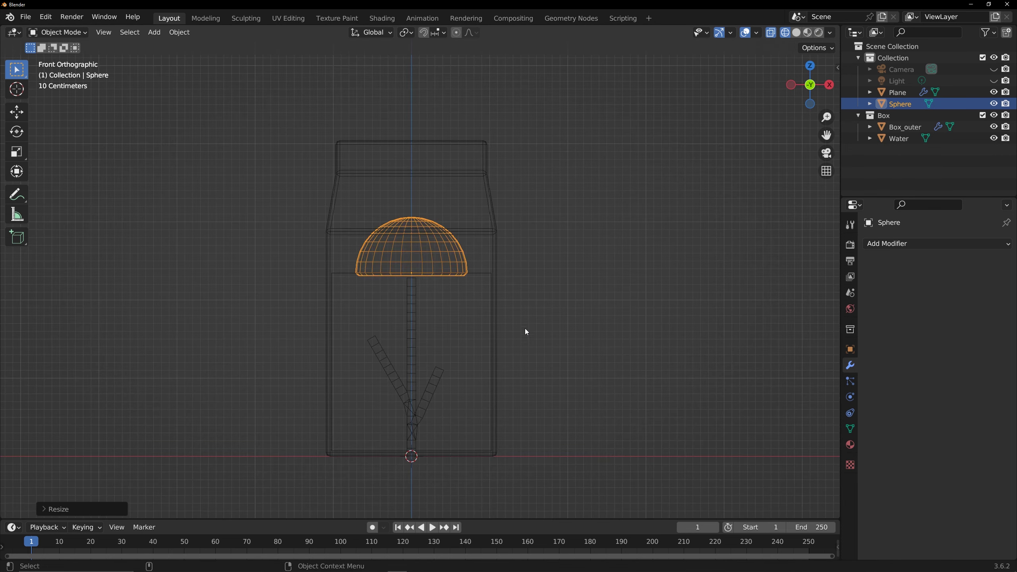
# Scale up the dome, and narrow it along Y to about 0.67 so it fits the carton's depth.
pyautogui.press('s')
pyautogui.click(551, 359)
pyautogui.press('ctrl+KP_3')
pyautogui.press('s')
pyautogui.press('y')
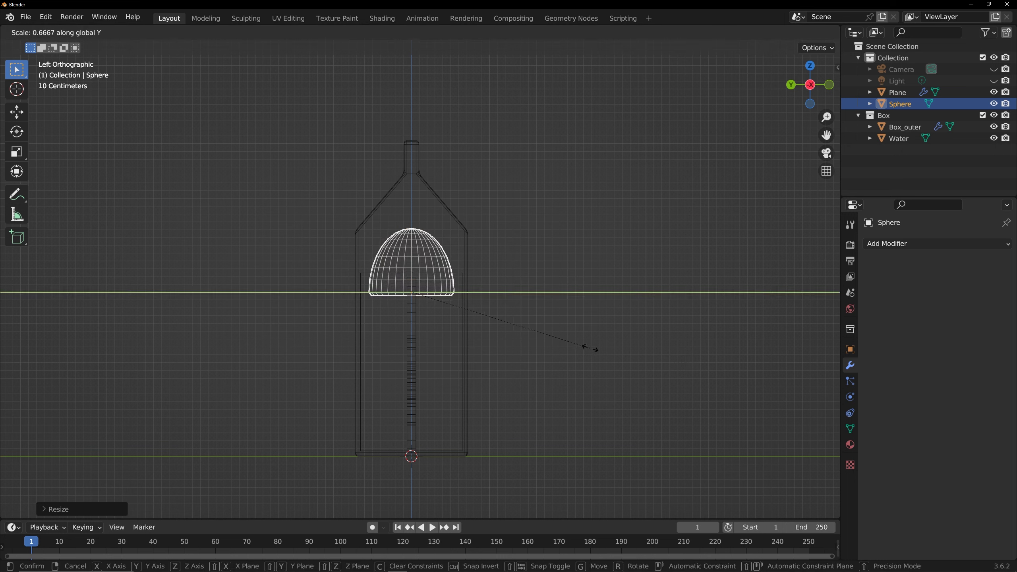
pyautogui.click(586, 347)
# Duplicate the dome, scale the copy down onto one branch tip, and duplicate the small dome onto the other branch tip.
pyautogui.click(828, 84)
pyautogui.hotkey('shift', 'd')
pyautogui.click(553, 347)
pyautogui.press('s')
pyautogui.click(459, 337)
pyautogui.press('g')
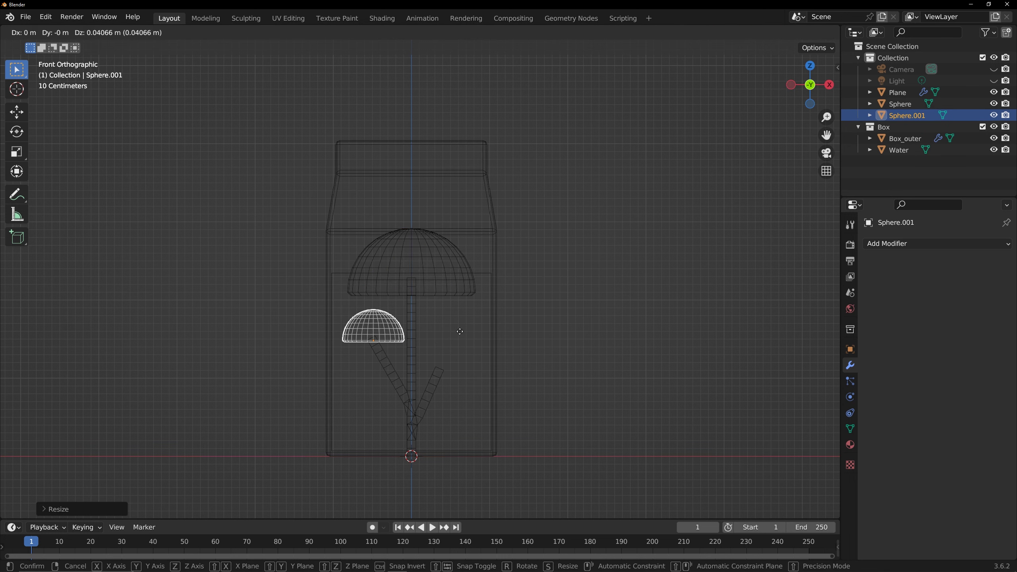
pyautogui.click(459, 335)
pyautogui.hotkey('shift', 'd')
pyautogui.click(527, 377)
# Exclude the Box collection from the view and switch the viewport to solid shading.
pyautogui.moveTo(527, 377); pyautogui.dragTo(506, 403, button='middle')
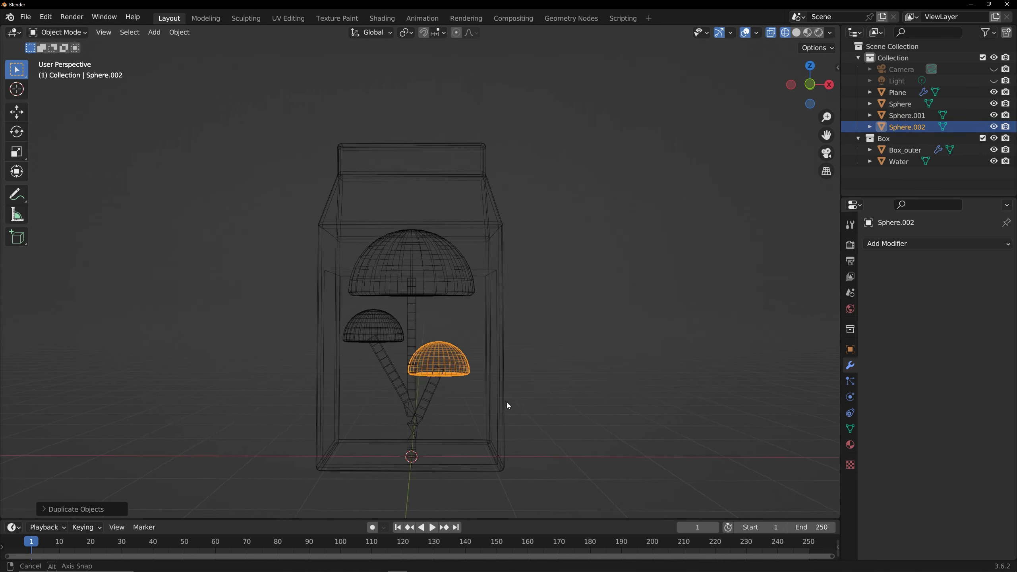
pyautogui.click(981, 138)
pyautogui.press('z')
pyautogui.click(660, 325)
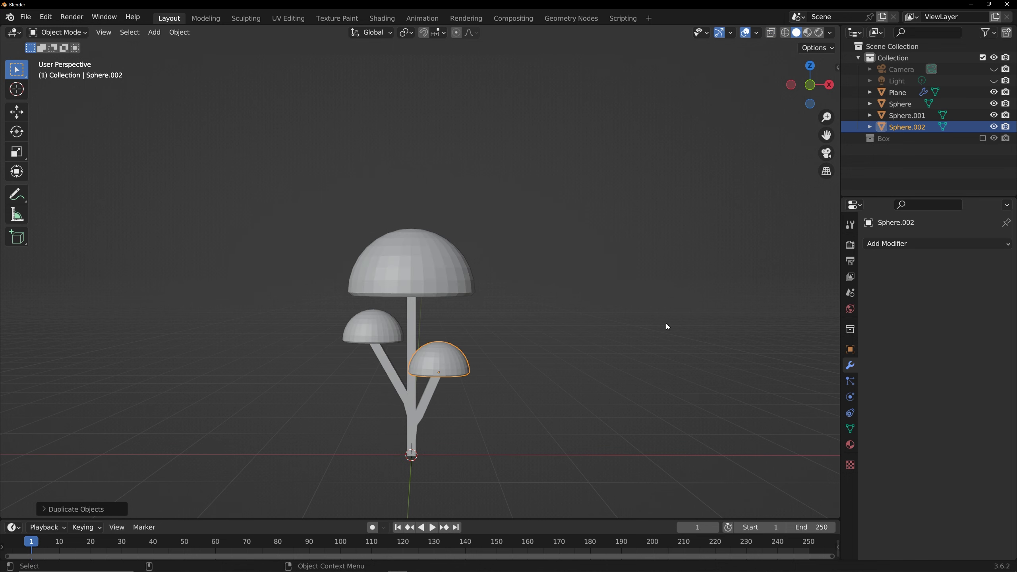
# Apply the object transforms of all three domes and shade them smooth.
pyautogui.moveTo(814, 86); pyautogui.dragTo(799, 90)
pyautogui.click(412, 278)
pyautogui.keyDown('shift'); pyautogui.click(378, 338); pyautogui.keyUp('shift')
pyautogui.keyDown('shift'); pyautogui.click(444, 358); pyautogui.keyUp('shift')
pyautogui.hotkey('ctrl', 'a')
pyautogui.click(454, 371)
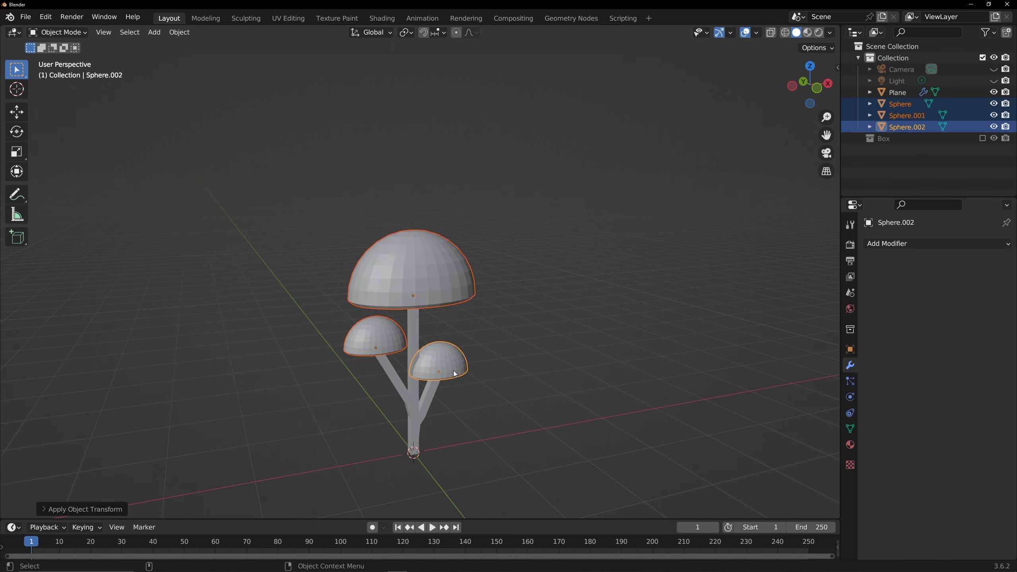
pyautogui.hotkey('ctrl', 'a')
pyautogui.click(450, 361)
pyautogui.rightClick(450, 274)
pyautogui.click(450, 275)
pyautogui.click(470, 333)
# Rename the large upper dome A, the dome on the higher branch B, and the one on the lower branch C.
pyautogui.moveTo(469, 333); pyautogui.dragTo(454, 273, button='middle')
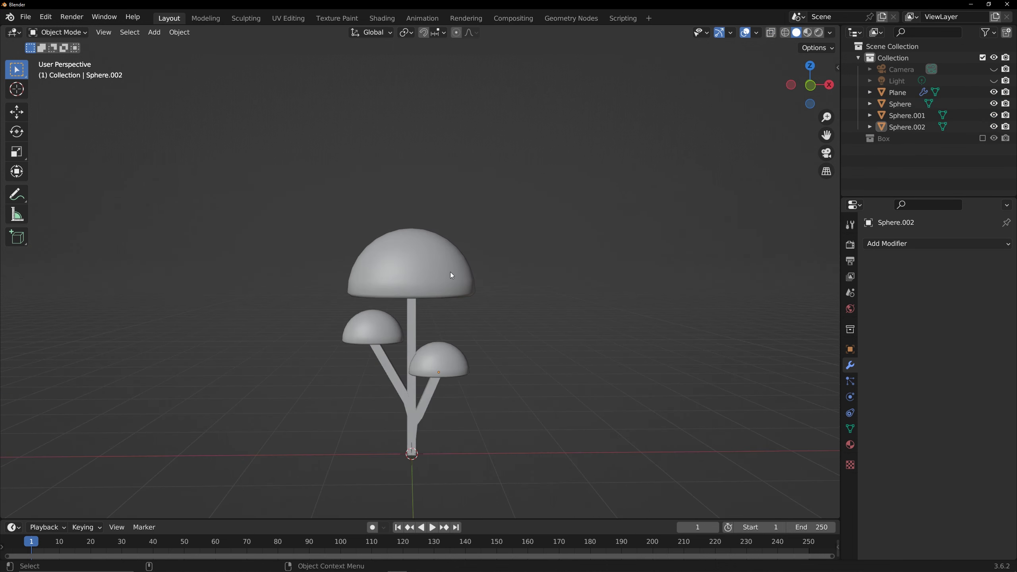
pyautogui.click(454, 272)
pyautogui.press('F2')
pyautogui.write('A')
pyautogui.press('Return')
pyautogui.click(394, 317)
pyautogui.press('F2')
pyautogui.write('B')
pyautogui.press('Return')
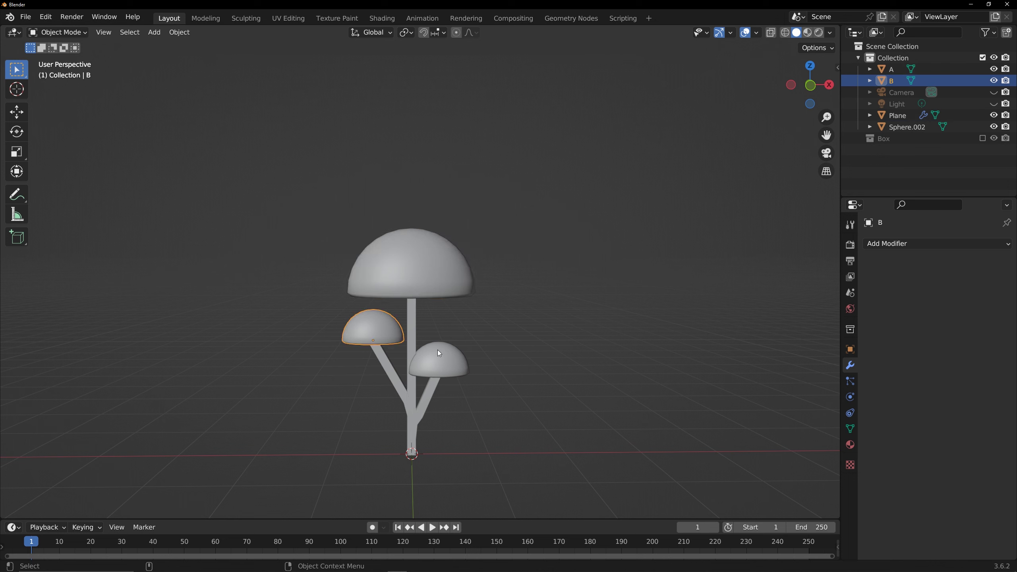
pyautogui.click(437, 350)
pyautogui.press('F2')
pyautogui.write('C')
pyautogui.press('Return')
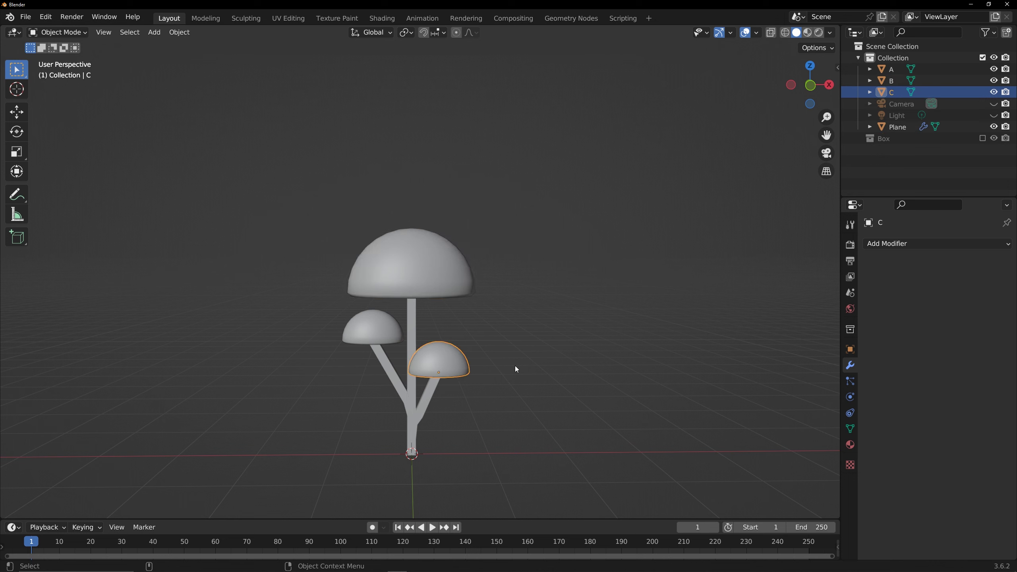
# Turn the timeline area into an enlarged Asset Browser showing the Tools catalog.
pyautogui.click(412, 264)
pyautogui.click(11, 527)
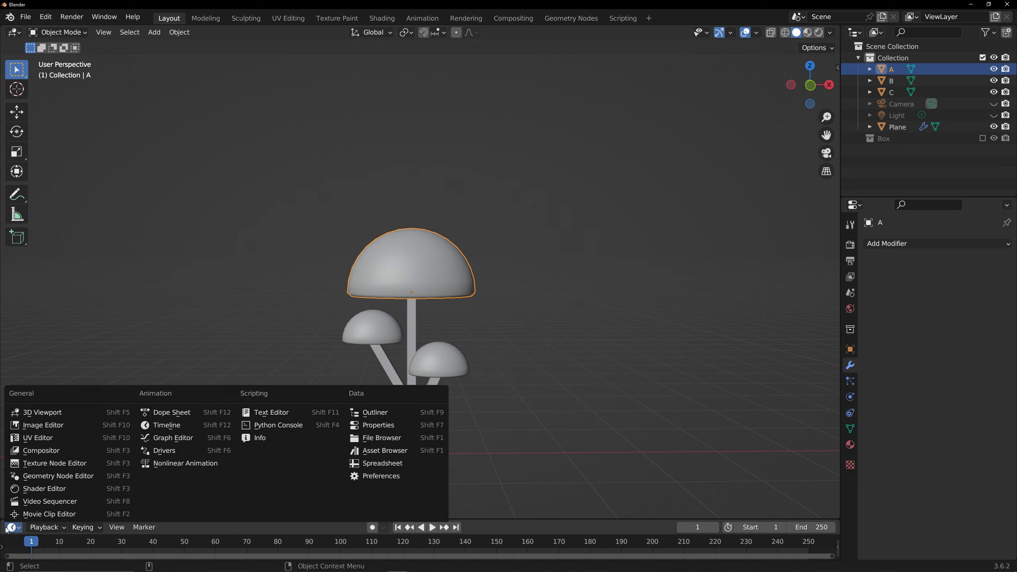
pyautogui.click(358, 456)
pyautogui.moveTo(75, 520); pyautogui.dragTo(109, 401)
pyautogui.click(32, 475)
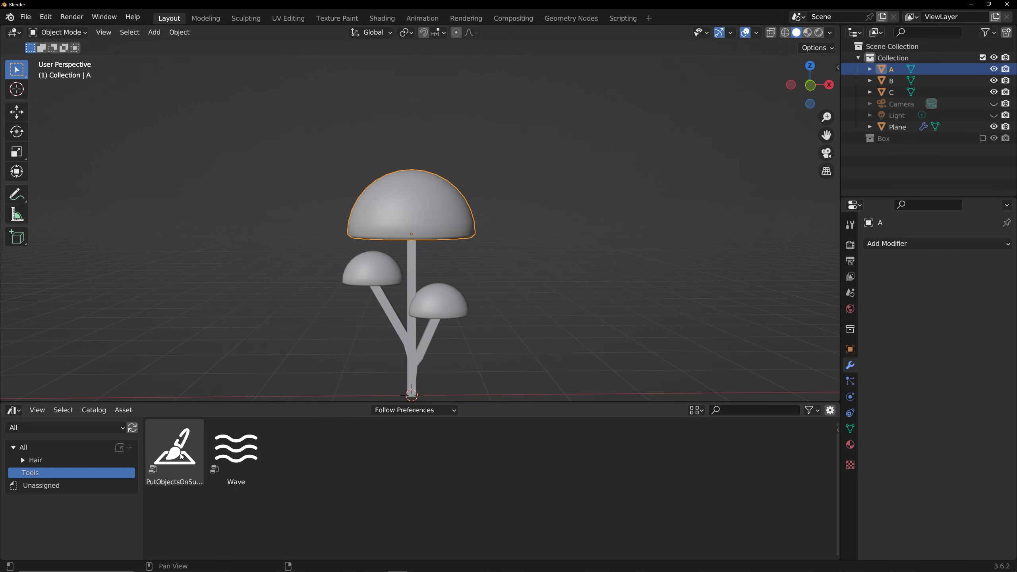
# Duplicate dome A in place and scale the copy down slightly.
pyautogui.keyDown('shift'); pyautogui.moveTo(552, 261); pyautogui.dragTo(557, 201, button='middle'); pyautogui.keyUp('shift')
pyautogui.moveTo(494, 208); pyautogui.dragTo(502, 212, button='middle')
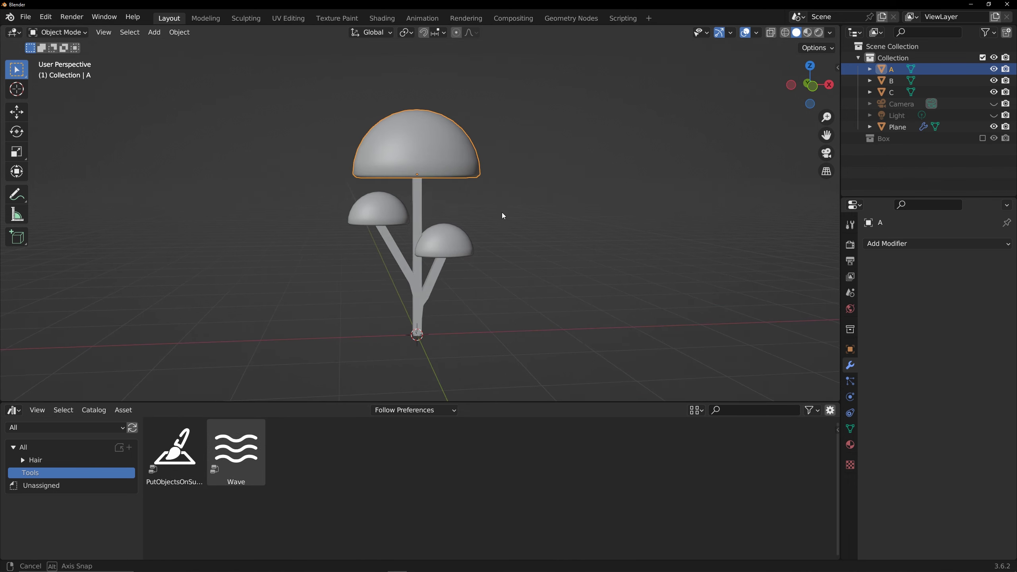
pyautogui.hotkey('shift', 'd')
pyautogui.rightClick(659, 208)
pyautogui.press('s')
pyautogui.click(651, 208)
pyautogui.click(566, 268)
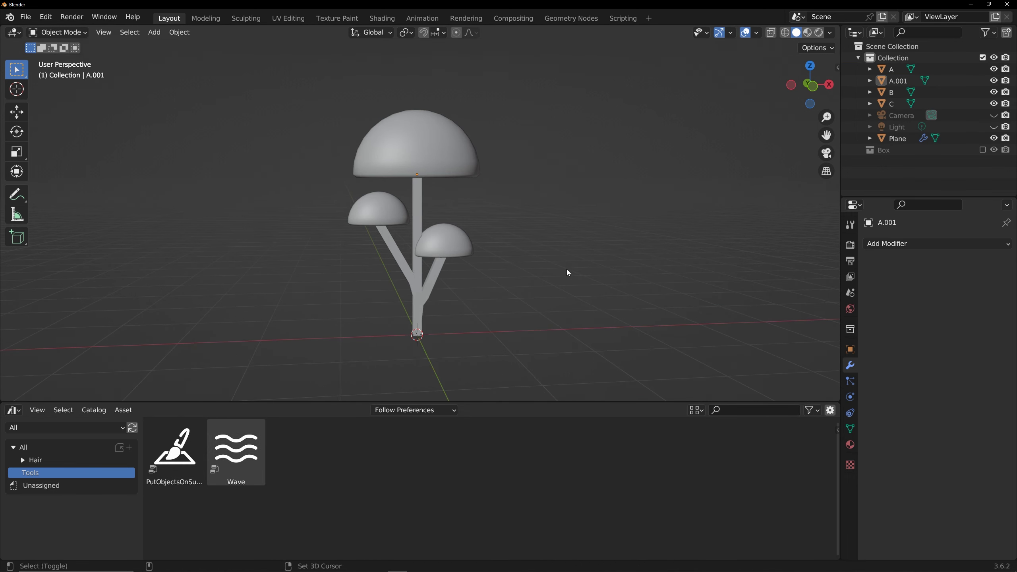
# Add a UV sphere at the stem's base, scale it down to a tiny leaf, and shade it smooth.
pyautogui.hotkey('shift', 'a')
pyautogui.moveTo(566, 269)
pyautogui.click(627, 304)
pyautogui.press('s')
pyautogui.click(484, 334)
pyautogui.rightClick(418, 335)
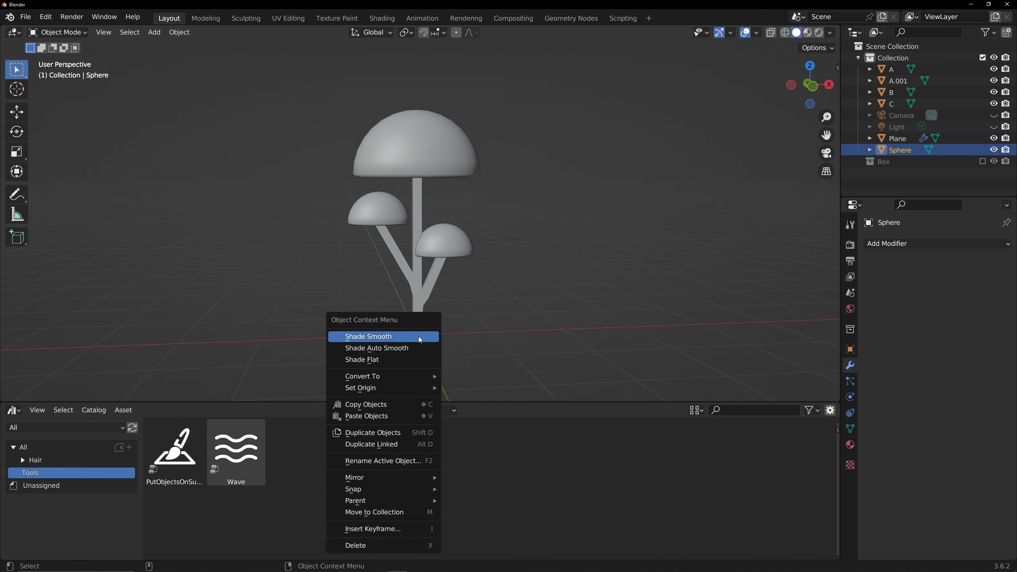
pyautogui.click(417, 336)
# Move the tiny sphere to a new collection named Leafs and exclude that collection from the view layer.
pyautogui.press('m')
pyautogui.click(493, 334)
pyautogui.write('Leafs')
pyautogui.click(496, 369)
pyautogui.click(982, 161)
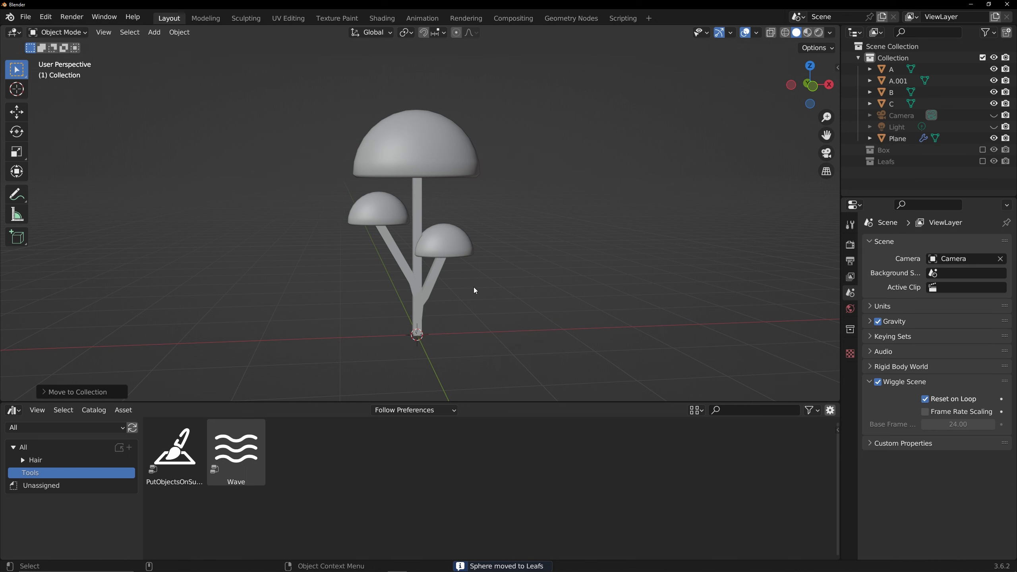
# Open a Shader Editor beside the Asset Browser and give the inner dome A.001 a new material.
pyautogui.click(450, 158)
pyautogui.moveTo(837, 558); pyautogui.dragTo(226, 497)
pyautogui.hotkey('shift', 'F3')
pyautogui.click(556, 410)
pyautogui.scroll(6, 532, 497)
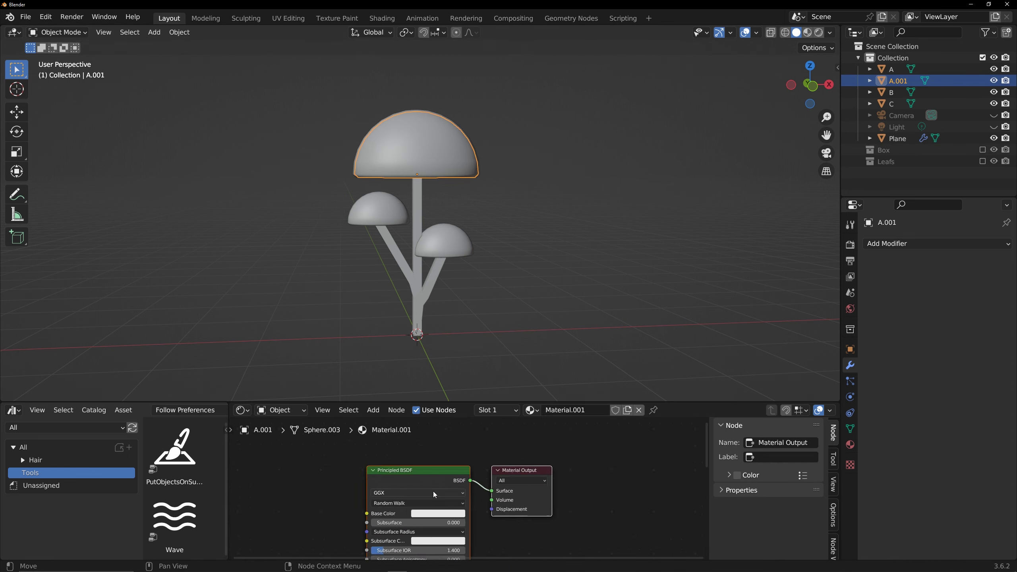
# Add a mapped image texture setup to the Principled BSDF with a new image named A.
pyautogui.click(429, 472)
pyautogui.hotkey('ctrl', 't')
pyautogui.moveTo(325, 459); pyautogui.dragTo(457, 451, button='middle')
pyautogui.scroll(3, 468, 494)
pyautogui.click(430, 471)
pyautogui.click(419, 558)
pyautogui.scroll(-1, 432, 527)
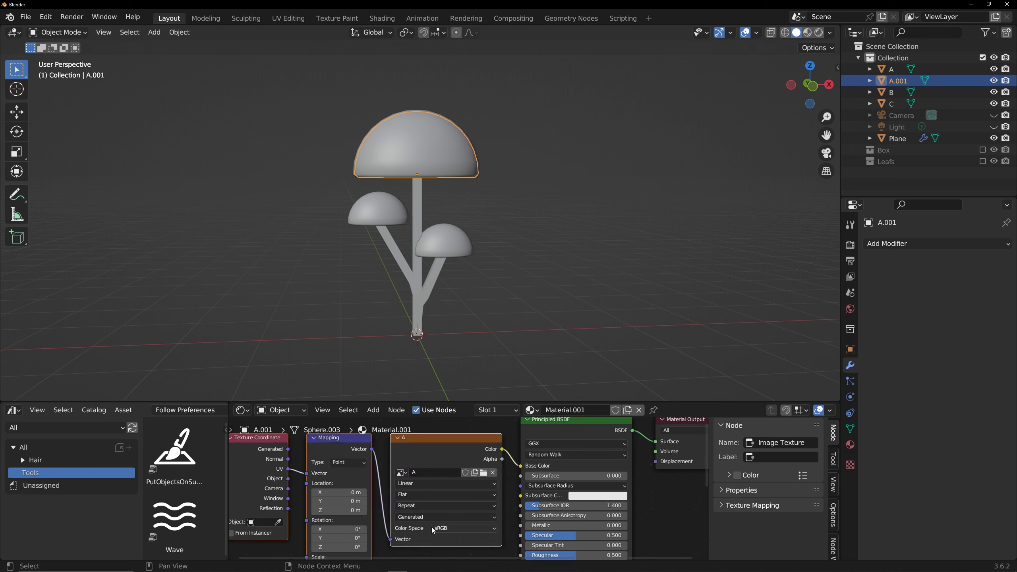
# Apply the PutObjectsOnSurface asset to dome A, with Leafs as its first collection and A as the image.
pyautogui.click(420, 154)
pyautogui.moveTo(176, 452); pyautogui.dragTo(420, 154)
pyautogui.click(947, 311)
pyautogui.click(946, 346)
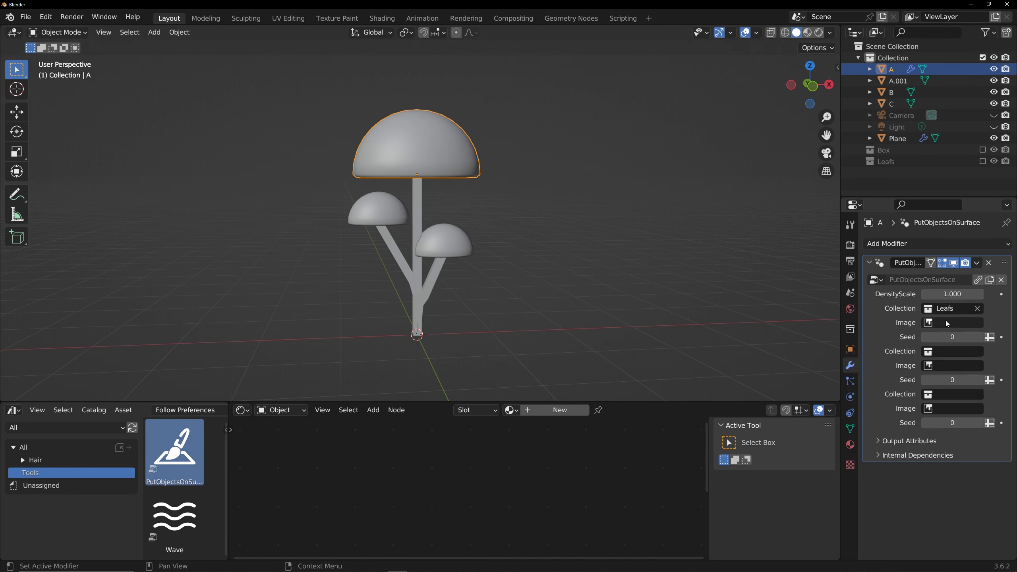
pyautogui.click(946, 323)
pyautogui.click(944, 336)
# Enlarge the lower editors and add a second Image Texture node to the material of A.001.
pyautogui.moveTo(446, 402); pyautogui.dragTo(446, 363)
pyautogui.click(897, 81)
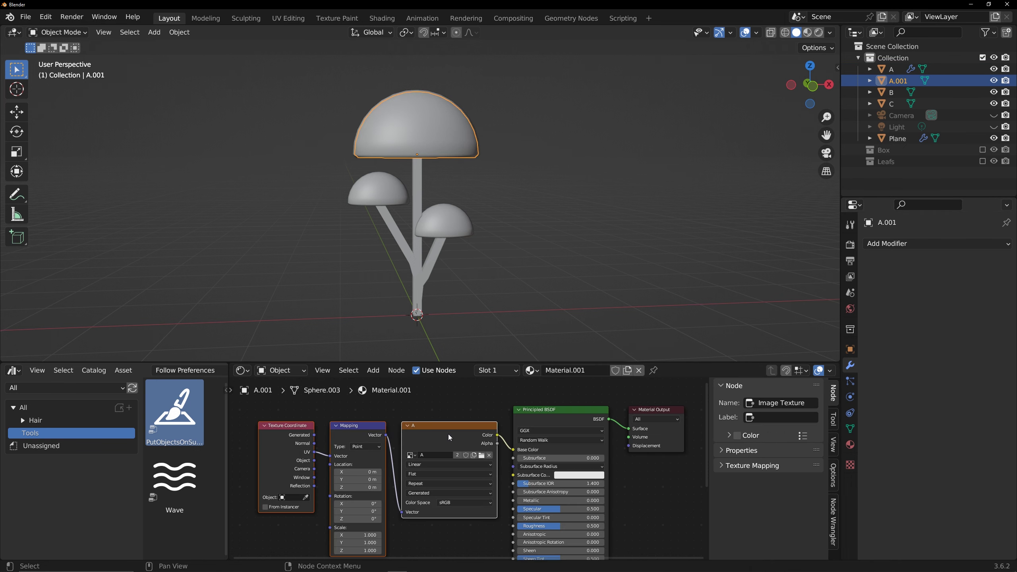
pyautogui.scroll(-4, 448, 434)
pyautogui.moveTo(427, 539); pyautogui.dragTo(416, 482, button='middle')
pyautogui.hotkey('shift', 'a')
pyautogui.moveTo(409, 492)
pyautogui.click(462, 398)
pyautogui.click(347, 479)
# Create a new 1024 × 1024 px image named Test with a dark yellow color in the added texture node.
pyautogui.scroll(3, 348, 481)
pyautogui.moveTo(341, 496); pyautogui.dragTo(388, 477, button='middle')
pyautogui.click(377, 488)
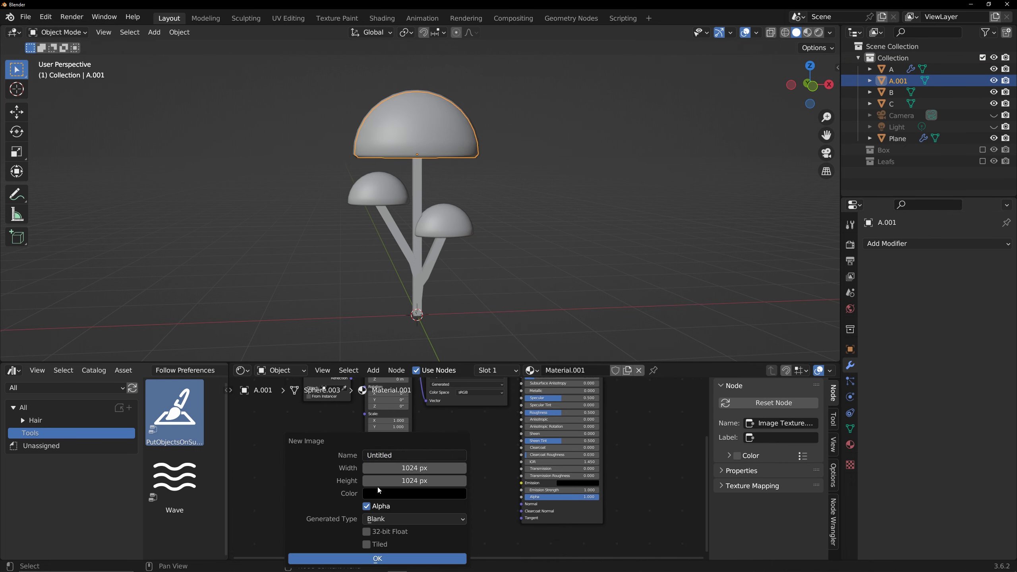
pyautogui.write('Test')
pyautogui.click(421, 493)
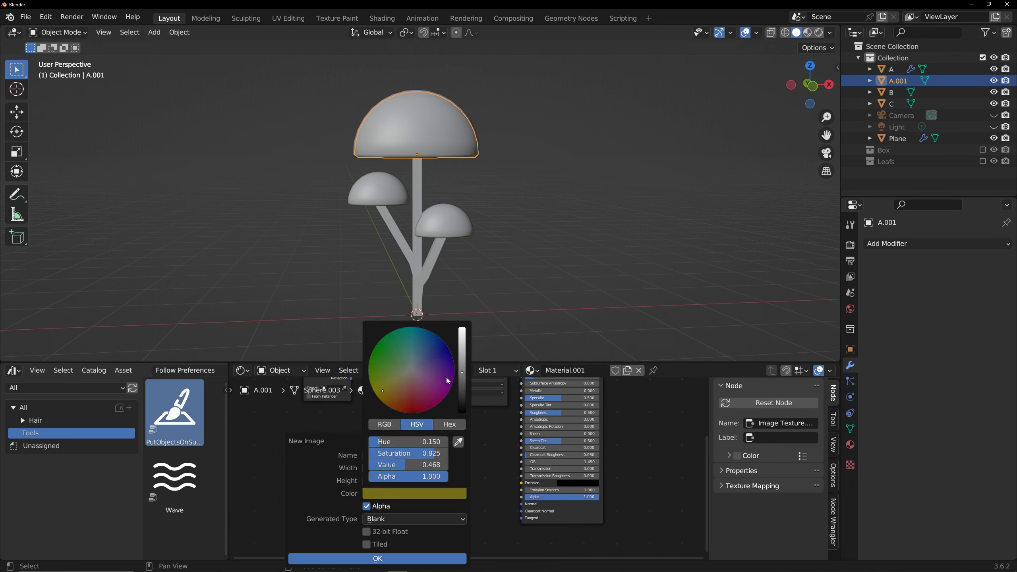
pyautogui.click(372, 558)
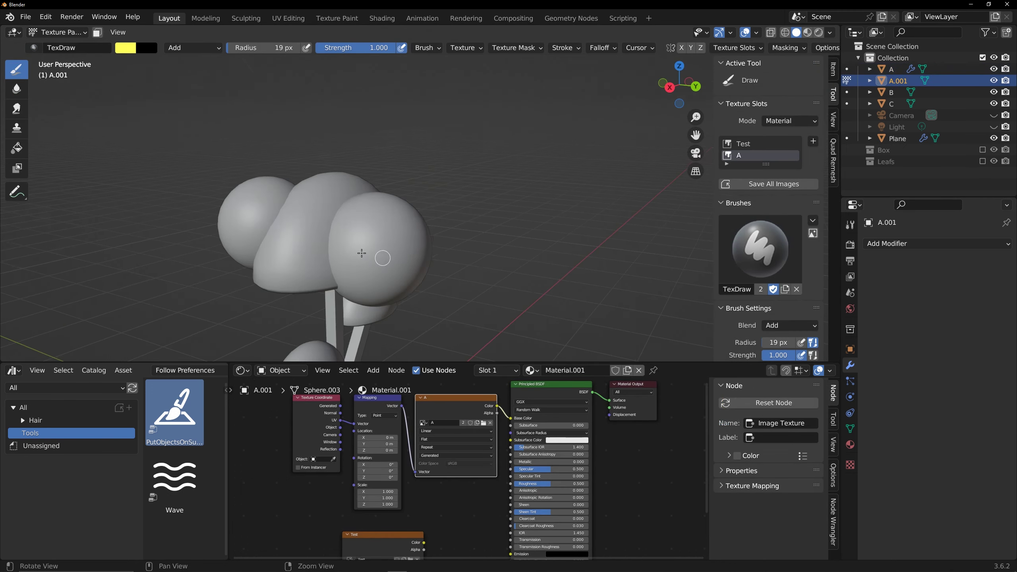
# Adjust the texture paint brush strength and return to Object Mode.
pyautogui.keyDown('alt'); pyautogui.moveTo(361, 253); pyautogui.dragTo(340, 216); pyautogui.keyUp('alt')
pyautogui.moveTo(340, 211)
pyautogui.mouseDown(button='middle')
pyautogui.moveTo(373, 219)
pyautogui.moveTo(370, 259)
pyautogui.moveTo(338, 147)
pyautogui.mouseUp(button='middle')
pyautogui.hotkey('shift', 'f')
pyautogui.click(416, 236)
pyautogui.moveTo(416, 236)
pyautogui.mouseDown(button='middle')
pyautogui.moveTo(385, 221)
pyautogui.moveTo(367, 241)
pyautogui.moveTo(266, 264)
pyautogui.moveTo(295, 195)
pyautogui.moveTo(624, 240)
pyautogui.mouseUp(button='middle')
pyautogui.scroll(3, 624, 240)
pyautogui.click(58, 33)
pyautogui.click(59, 46)
pyautogui.moveTo(263, 153); pyautogui.dragTo(235, 155, button='middle')
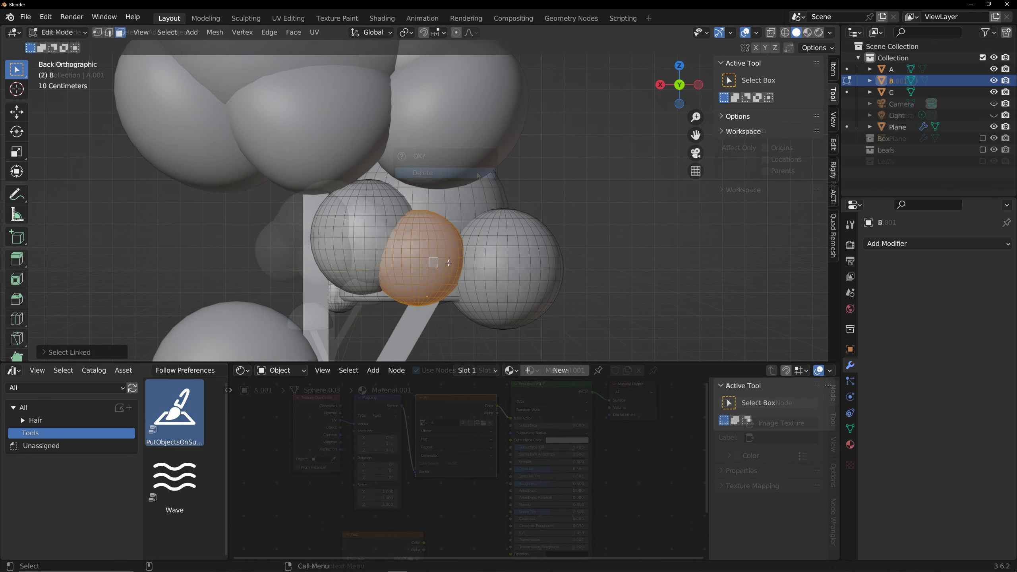
# Rearrange the linked spheres of canopy B from the back and scale down the outermost one.
pyautogui.click(362, 227)
pyautogui.press('l')
pyautogui.scroll(-2, 363, 228)
pyautogui.click(499, 250)
pyautogui.press('l')
pyautogui.press('s')
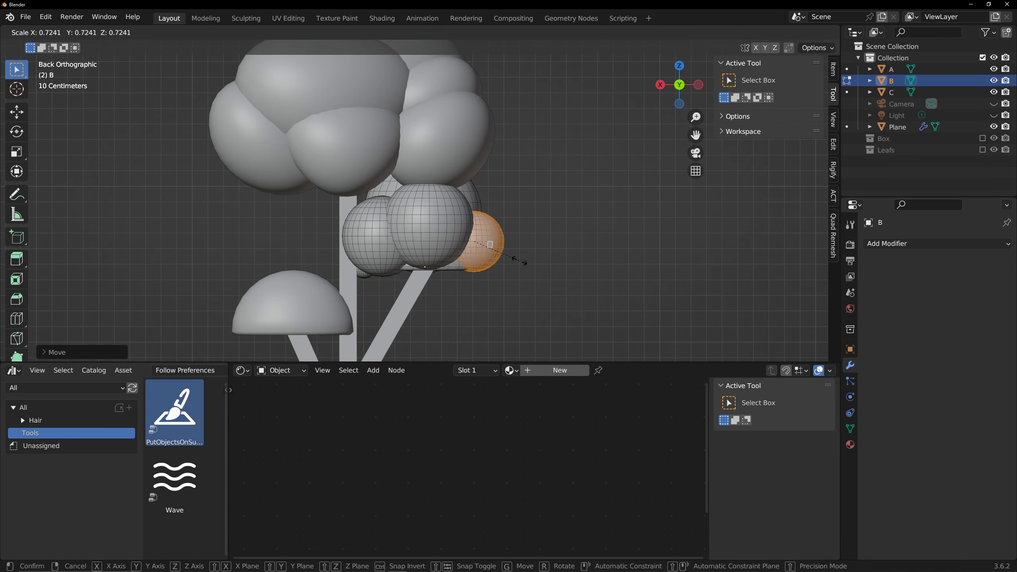
pyautogui.click(698, 84)
# Resize and reposition the sphere of canopy B nearest the main stem in the front view.
pyautogui.click(698, 85)
pyautogui.click(497, 243)
pyautogui.press('l')
pyautogui.press('s')
pyautogui.click(495, 246)
pyautogui.press('g')
pyautogui.click(499, 266)
# Move the sphere on the outer side of canopy B within the cluster and leave Edit Mode.
pyautogui.click(433, 267)
pyautogui.press('l')
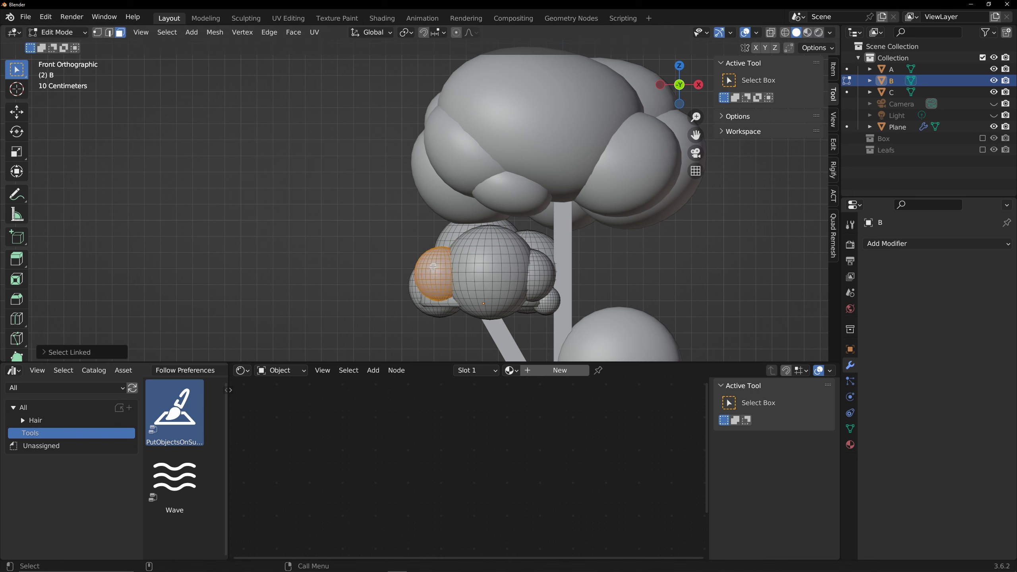
pyautogui.press('g')
pyautogui.click(540, 294)
pyautogui.moveTo(540, 294)
pyautogui.mouseDown(button='middle')
pyautogui.moveTo(508, 288)
pyautogui.moveTo(586, 289)
pyautogui.moveTo(477, 286)
pyautogui.moveTo(524, 289)
pyautogui.mouseUp(button='middle')
pyautogui.press('Tab')
# Reposition the whole canopy B on its branch in the front view.
pyautogui.scroll(-5, 478, 299)
pyautogui.press('KP_1')
pyautogui.press('g')
pyautogui.click(507, 253)
pyautogui.moveTo(508, 253); pyautogui.dragTo(611, 336, button='middle')
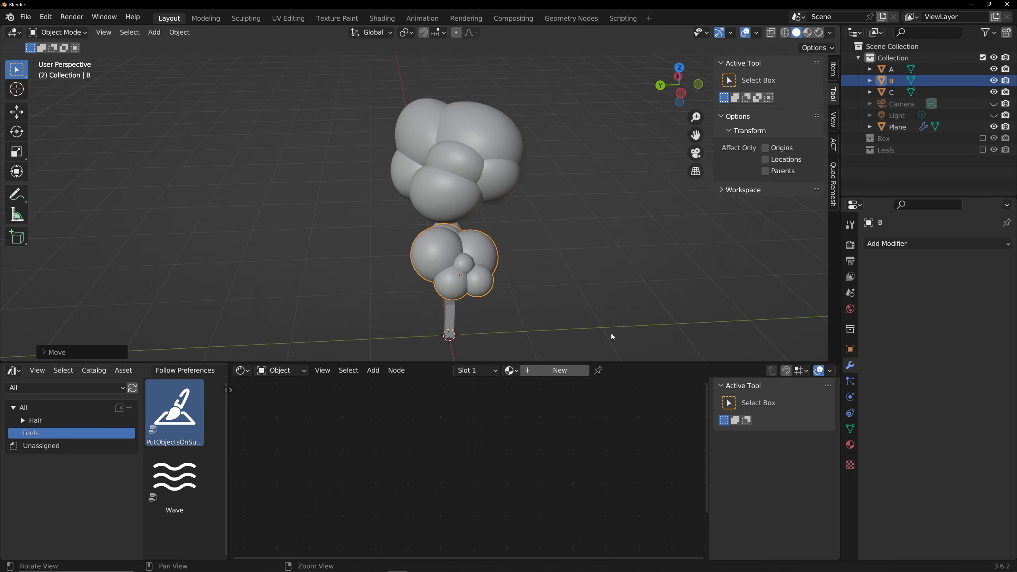
# Show the Box collection with X-ray on, and scale canopy A along Y to about 0.945 to fit inside the carton.
pyautogui.click(982, 139)
pyautogui.hotkey('alt', 'z')
pyautogui.moveTo(657, 236); pyautogui.dragTo(685, 221, button='middle')
pyautogui.click(460, 172)
pyautogui.click(679, 96)
pyautogui.press('s')
pyautogui.press('y')
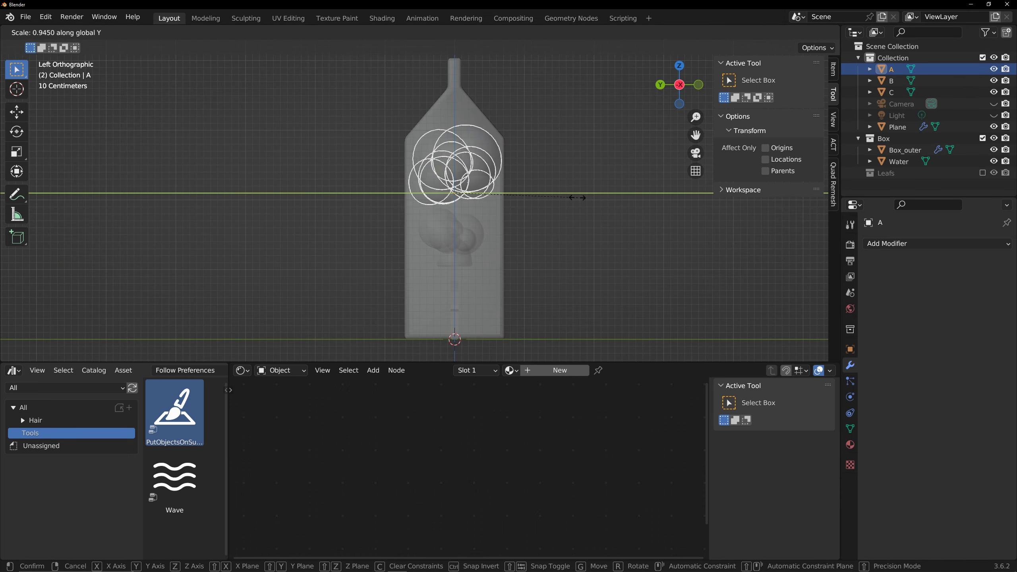
pyautogui.click(576, 197)
# Scale canopy B along Y and move it into place inside the carton in the front view.
pyautogui.click(464, 236)
pyautogui.press('s')
pyautogui.press('y')
pyautogui.click(699, 85)
pyautogui.press('g')
pyautogui.click(432, 274)
pyautogui.keyDown('shift'); pyautogui.moveTo(432, 273); pyautogui.dragTo(448, 241, button='middle'); pyautogui.keyUp('shift')
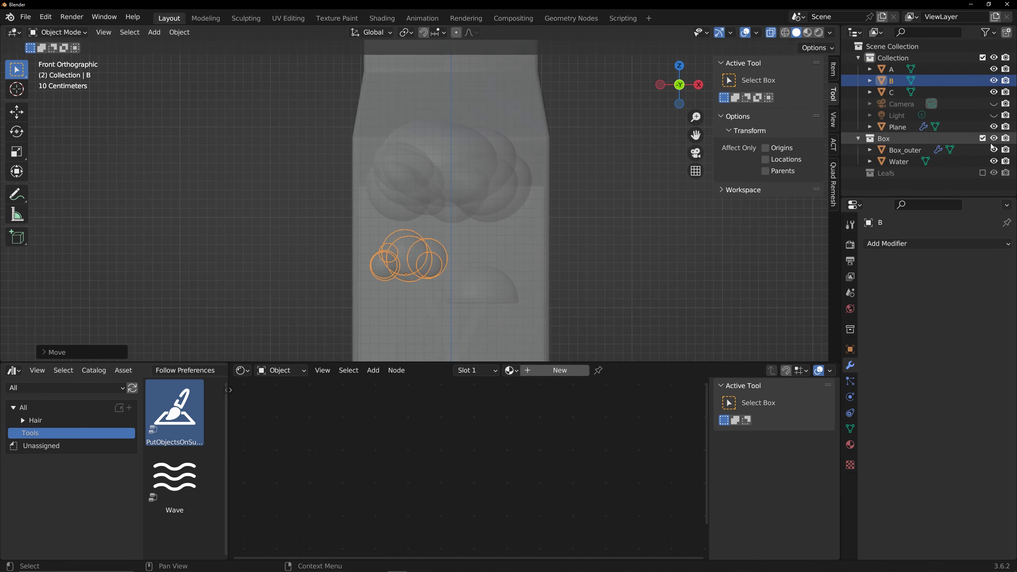
# Hide the Box collection, delete canopy C, and turn X-ray off.
pyautogui.click(982, 139)
pyautogui.click(482, 283)
pyautogui.press('Delete')
pyautogui.hotkey('alt', 'z')
# Duplicate canopy B onto the opposite lower branch, scale the copy down, and rotate it 180 degrees about Z.
pyautogui.click(365, 238)
pyautogui.hotkey('shift', 'd')
pyautogui.click(534, 293)
pyautogui.press('s')
pyautogui.click(501, 289)
pyautogui.press('r')
pyautogui.press('z')
pyautogui.press('1')
pyautogui.press('8')
pyautogui.press('0')
pyautogui.press('Return')
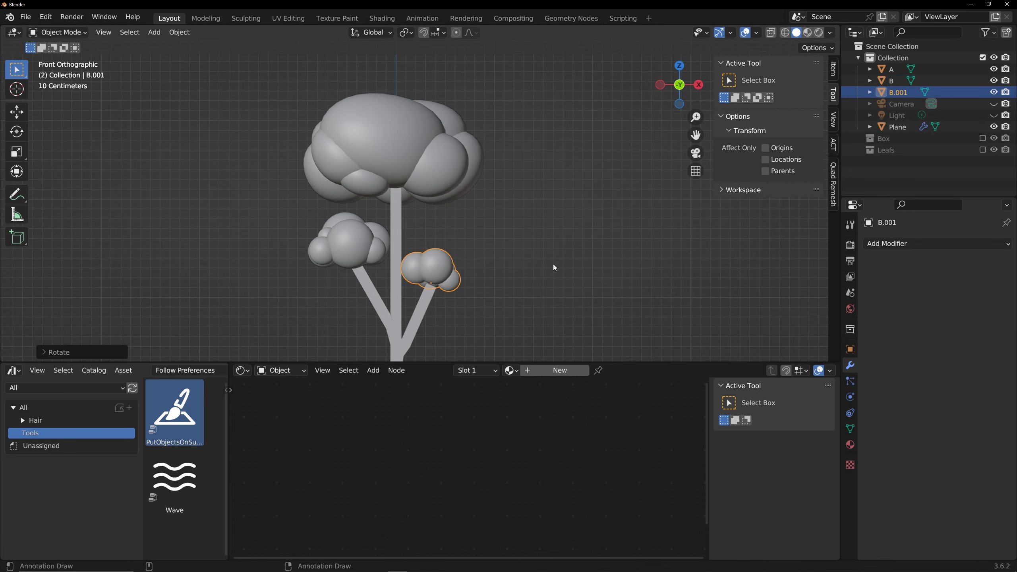
# Reposition two individual spheres within the duplicated canopy B.001 to vary its shape, and leave Edit Mode.
pyautogui.moveTo(553, 264); pyautogui.dragTo(531, 263, button='middle')
pyautogui.press('Tab')
pyautogui.press('l')
pyautogui.press('g')
pyautogui.click(549, 268)
pyautogui.hotkey('alt', 'a')
pyautogui.press('l')
pyautogui.click(678, 84)
pyautogui.press('g')
pyautogui.click(501, 300)
pyautogui.press('Tab')
pyautogui.moveTo(501, 300); pyautogui.dragTo(440, 271, button='middle')
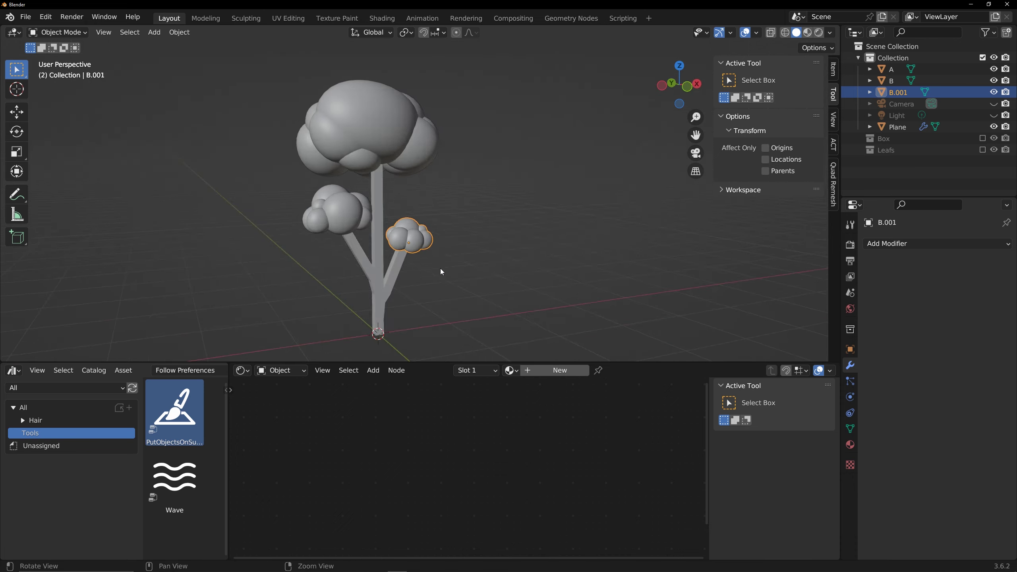
# Reshape canopies B.001 and B in the front view by moving vertices with smooth proportional editing.
pyautogui.click(677, 88)
pyautogui.press('Tab')
pyautogui.press('1')
pyautogui.press('o')
pyautogui.press('g')
pyautogui.click(460, 234)
pyautogui.hotkey('alt', 'q')
pyautogui.press('g')
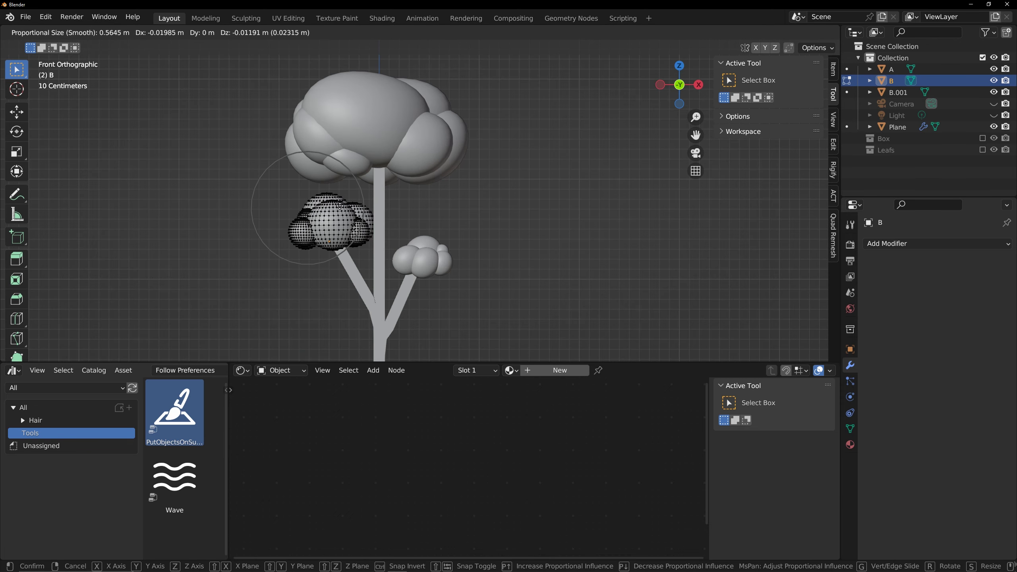
pyautogui.click(308, 224)
pyautogui.press('Tab')
# Show the Box collection in wireframe and delete the skinned Plane trunk.
pyautogui.moveTo(384, 229); pyautogui.dragTo(439, 289, button='middle')
pyautogui.scroll(5, 439, 289)
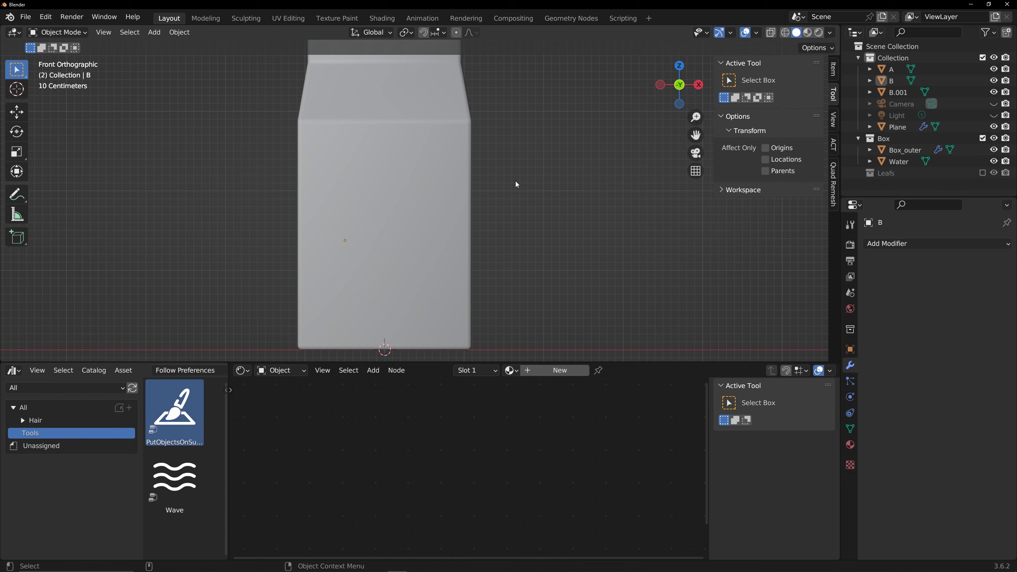
pyautogui.hotkey('shift', 'z')
pyautogui.click(414, 288)
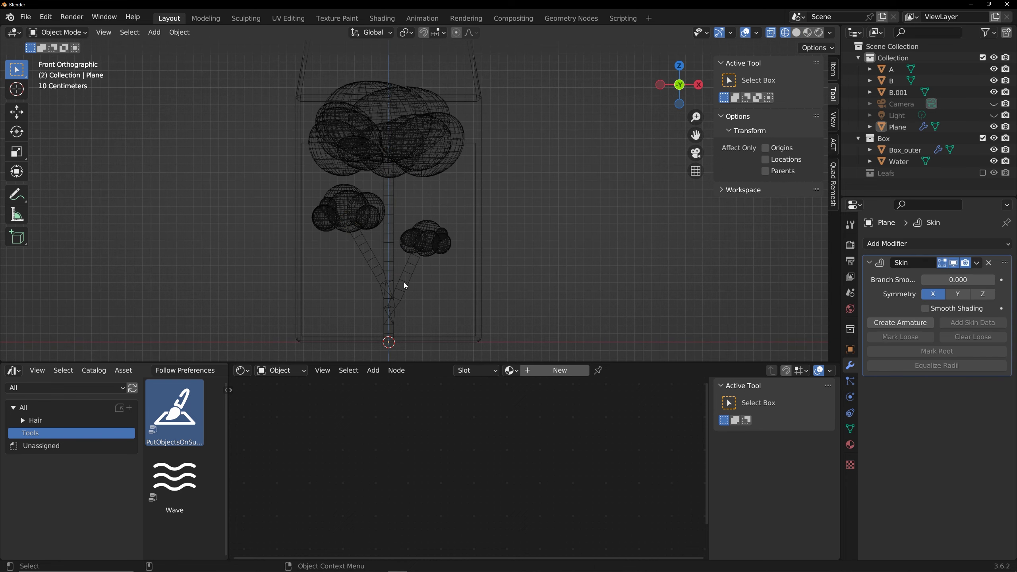
pyautogui.press('Delete')
# Add a Bezier curve at the carton's base and rotate it 90 degrees about Y.
pyautogui.keyDown('shift'); pyautogui.moveTo(386, 268); pyautogui.dragTo(391, 238, button='middle'); pyautogui.keyUp('shift')
pyautogui.hotkey('shift', 'a')
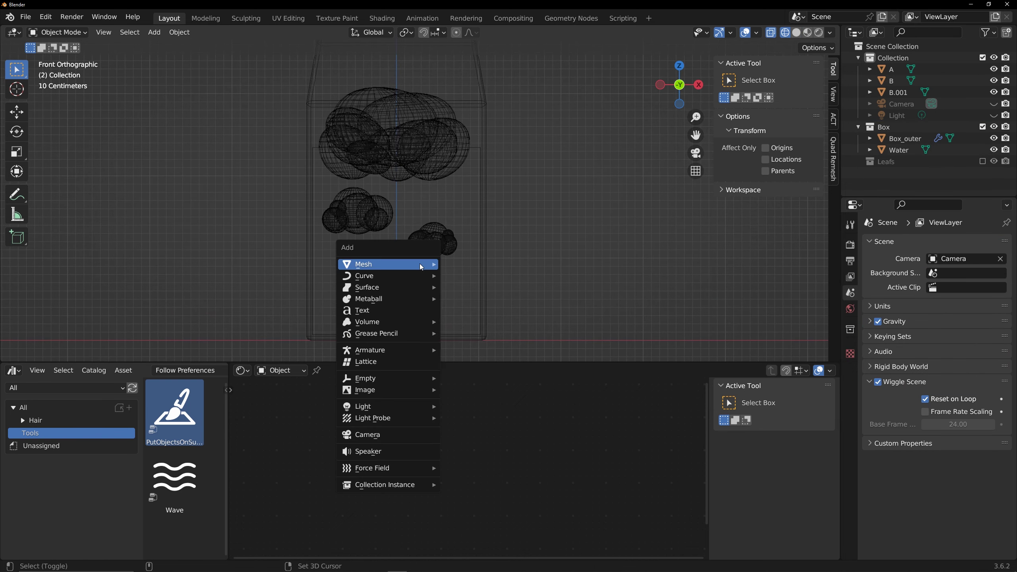
pyautogui.moveTo(390, 275)
pyautogui.click(472, 278)
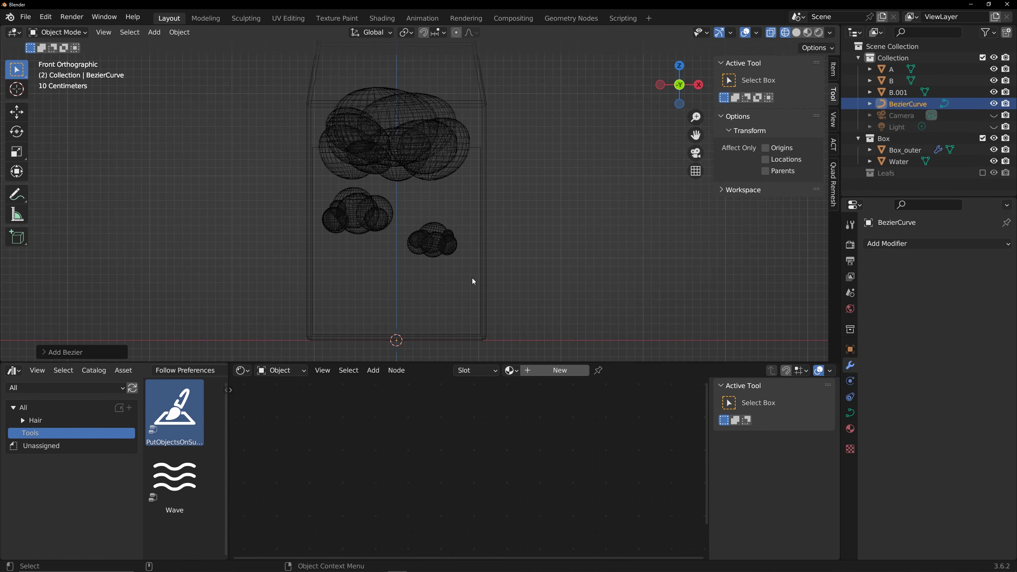
pyautogui.moveTo(472, 279); pyautogui.dragTo(503, 277, button='middle')
pyautogui.write('ry90')
pyautogui.press('Return')
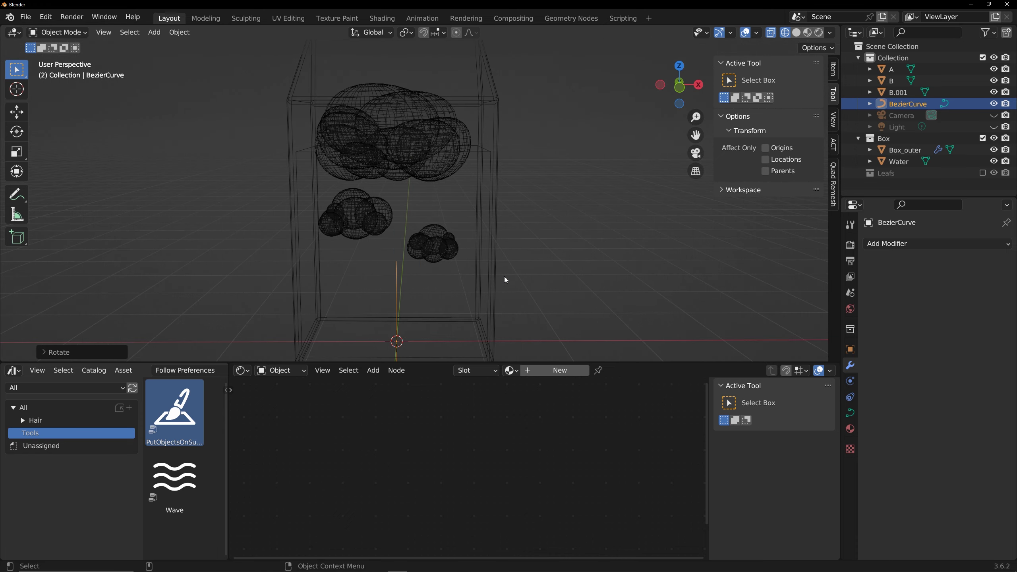
# Flatten the curve's control points into a straight line by scaling them to 0 along Y.
pyautogui.press('Tab')
pyautogui.write('sy0')
pyautogui.press('Return')
pyautogui.keyDown('alt'); pyautogui.moveTo(503, 276); pyautogui.dragTo(478, 288); pyautogui.keyUp('alt')
pyautogui.press('KP_1')
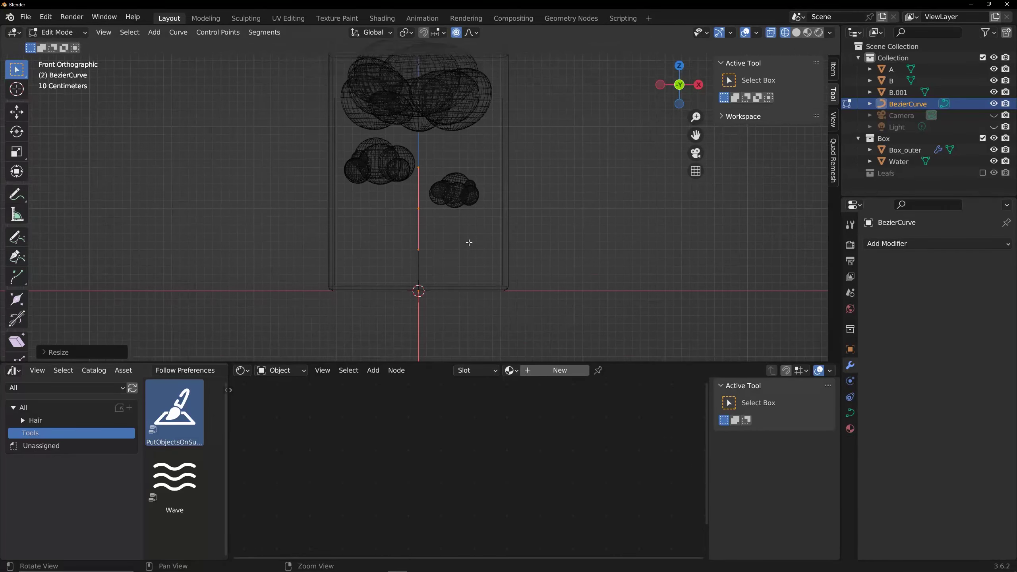
# Give the Bezier curve a round bevel with a depth of 0.08 m.
pyautogui.press('Tab')
pyautogui.click(850, 413)
pyautogui.scroll(-3, 953, 440)
pyautogui.moveTo(953, 477); pyautogui.dragTo(961, 477)
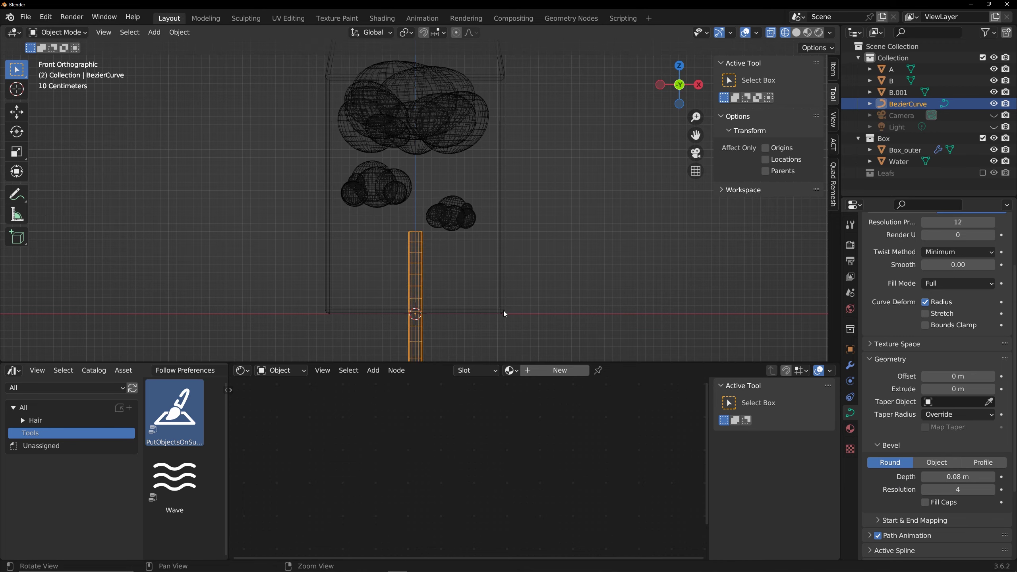
# Raise the trunk curve along Z so it stands on the carton's floor.
pyautogui.keyDown('shift'); pyautogui.moveTo(504, 310); pyautogui.dragTo(454, 280, button='middle'); pyautogui.keyUp('shift')
pyautogui.press('g')
pyautogui.press('z')
pyautogui.click(447, 194)
pyautogui.keyDown('shift'); pyautogui.moveTo(449, 152); pyautogui.dragTo(435, 279, button='middle'); pyautogui.keyUp('shift')
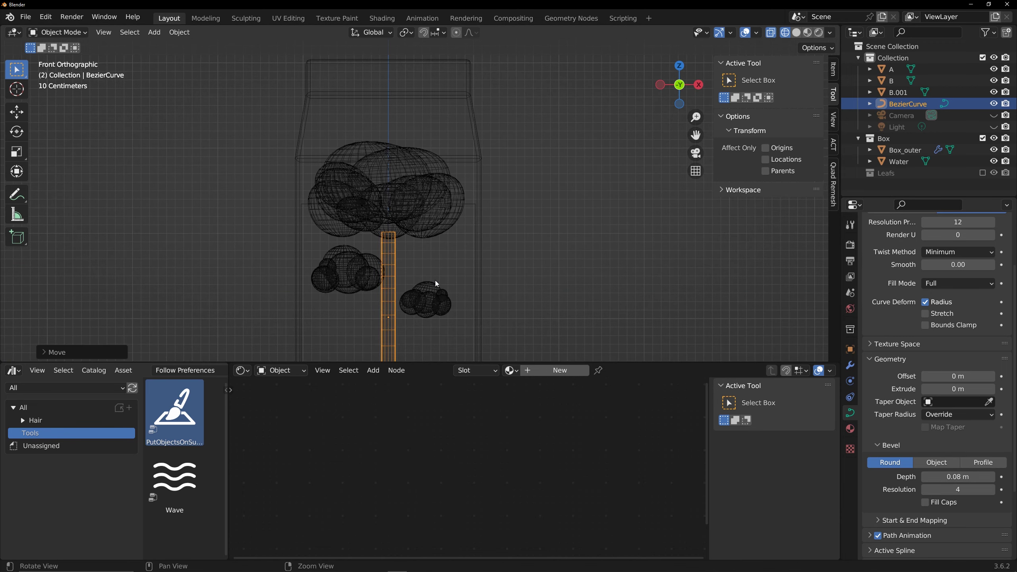
# Move the trunk's upper control point along Z into canopy A and turn off proportional editing.
pyautogui.press('Tab')
pyautogui.moveTo(372, 211); pyautogui.dragTo(481, 280)
pyautogui.keyDown('shift'); pyautogui.moveTo(482, 285); pyautogui.dragTo(480, 271, button='middle'); pyautogui.keyUp('shift')
pyautogui.press('g')
pyautogui.press('z')
pyautogui.click(481, 253)
pyautogui.click(456, 33)
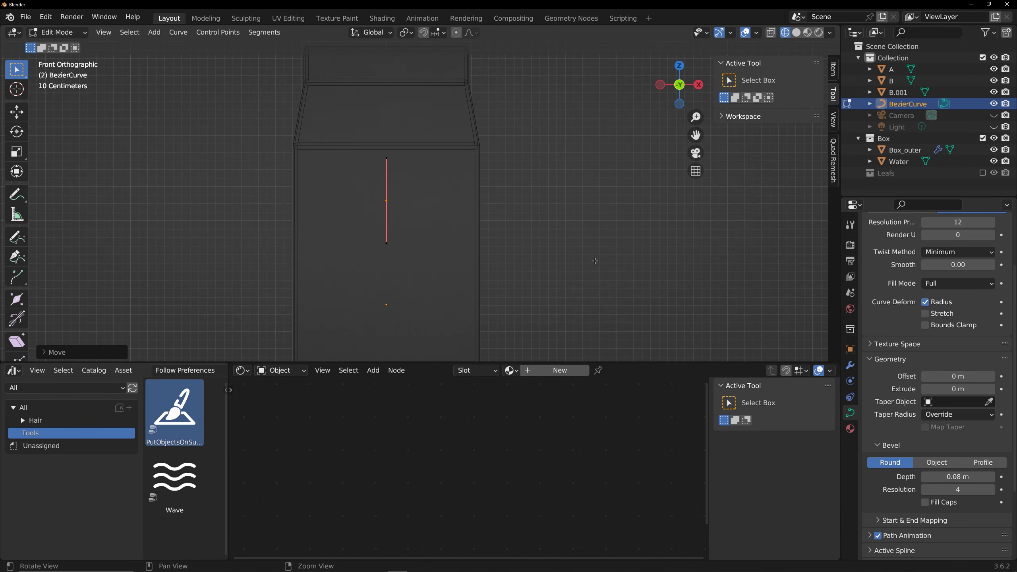
# Hide the Box collection, return to solid shading, and shrink the curve radius at the trunk's top point.
pyautogui.click(982, 138)
pyautogui.keyDown('alt'); pyautogui.moveTo(468, 230); pyautogui.dragTo(478, 200, button='middle'); pyautogui.keyUp('alt')
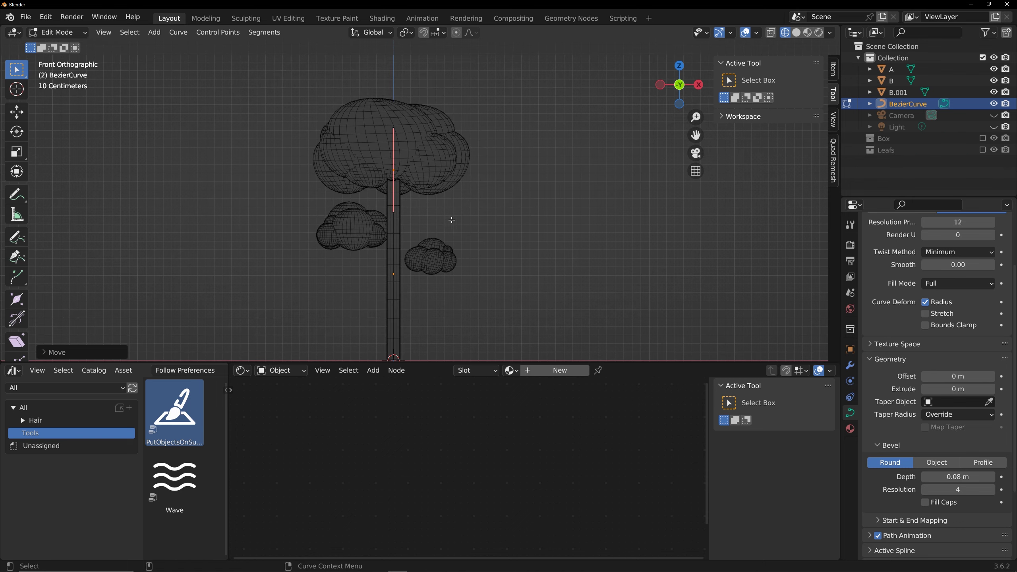
pyautogui.hotkey('shift', 'z')
pyautogui.hotkey('alt', 's')
pyautogui.click(460, 204)
# Adjust the curve radius at the trunk's base control point.
pyautogui.keyDown('alt'); pyautogui.moveTo(459, 240); pyautogui.dragTo(461, 190, button='middle'); pyautogui.keyUp('alt')
pyautogui.moveTo(367, 285); pyautogui.dragTo(476, 327)
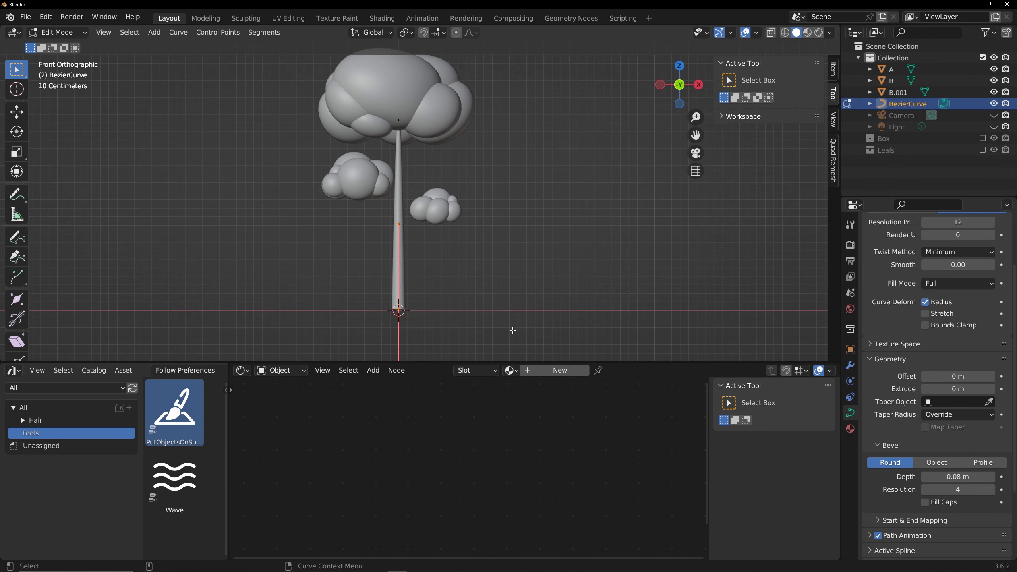
pyautogui.hotkey('alt', 's')
pyautogui.click(501, 327)
# Subdivide the trunk curve and shift its middle control point to give the trunk a slight bend.
pyautogui.press('a')
pyautogui.rightClick(401, 182)
pyautogui.click(402, 181)
pyautogui.moveTo(415, 182); pyautogui.dragTo(383, 210)
pyautogui.press('g')
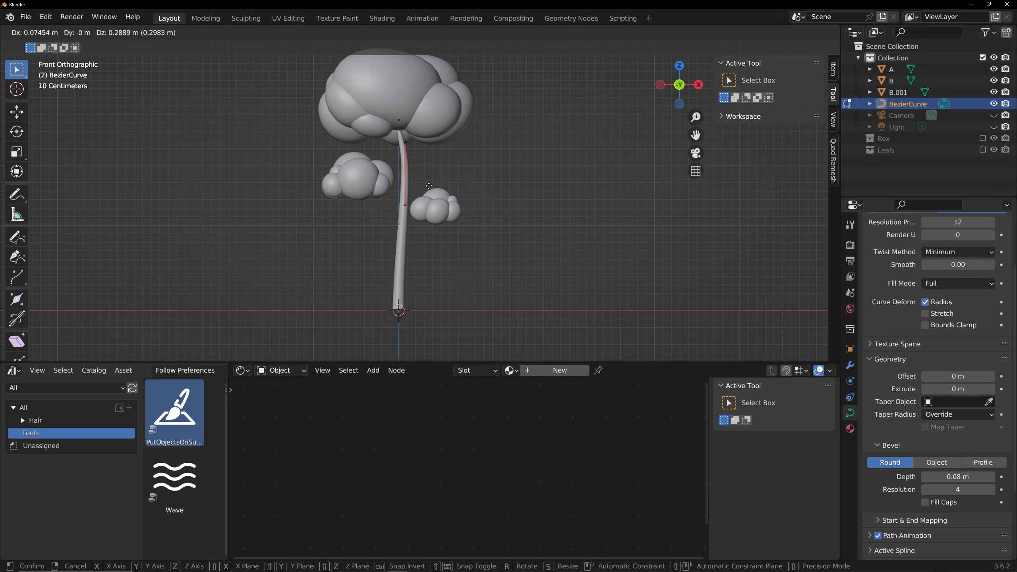
pyautogui.click(423, 182)
pyautogui.keyDown('shift'); pyautogui.moveTo(423, 181); pyautogui.dragTo(418, 223, button='middle'); pyautogui.keyUp('shift')
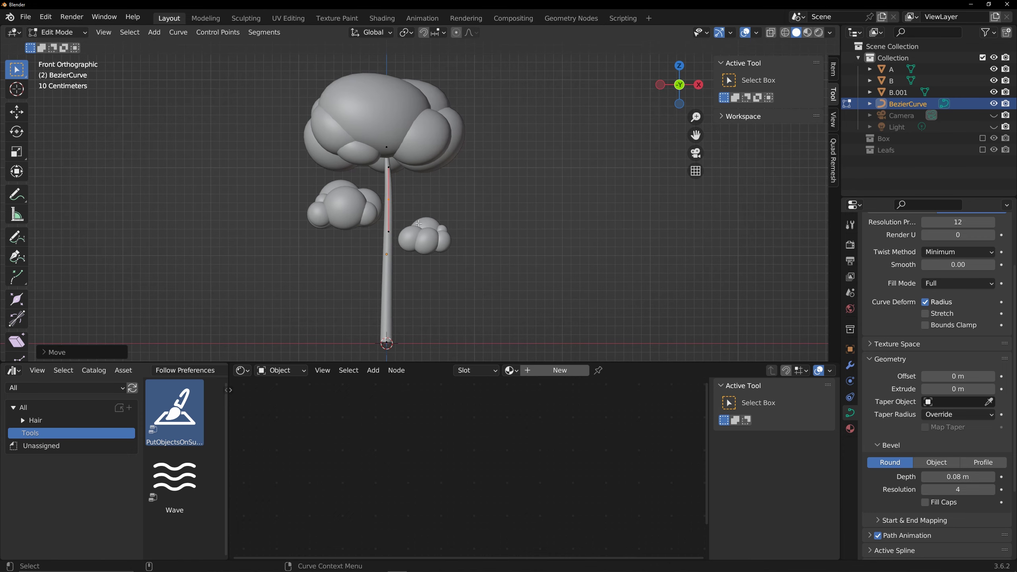
# Leave Edit Mode, duplicate the trunk curve, and place the copy beside the trunk as a branch.
pyautogui.keyDown('shift'); pyautogui.moveTo(359, 232); pyautogui.dragTo(368, 293, button='middle'); pyautogui.keyUp('shift')
pyautogui.press('Tab')
pyautogui.click(328, 270)
pyautogui.scroll(1, 329, 270)
pyautogui.click(392, 277)
pyautogui.hotkey('shift', 'd')
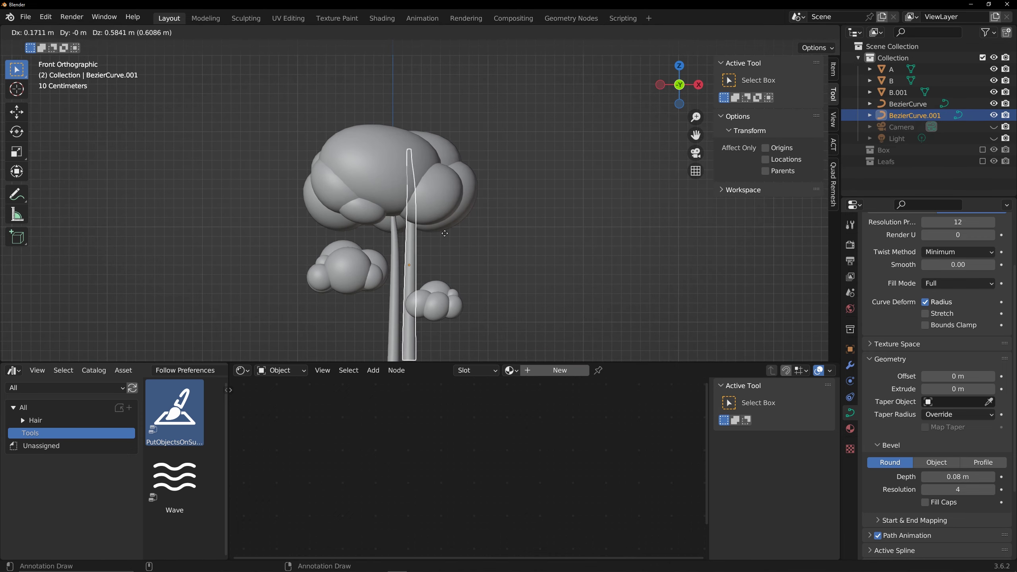
pyautogui.click(463, 238)
pyautogui.keyDown('shift'); pyautogui.moveTo(457, 311); pyautogui.dragTo(448, 279, button='middle'); pyautogui.keyUp('shift')
# Reposition the upper and lower control points of the duplicated branch curve.
pyautogui.press('Tab')
pyautogui.moveTo(385, 352); pyautogui.dragTo(459, 318)
pyautogui.moveTo(476, 236); pyautogui.dragTo(371, 105)
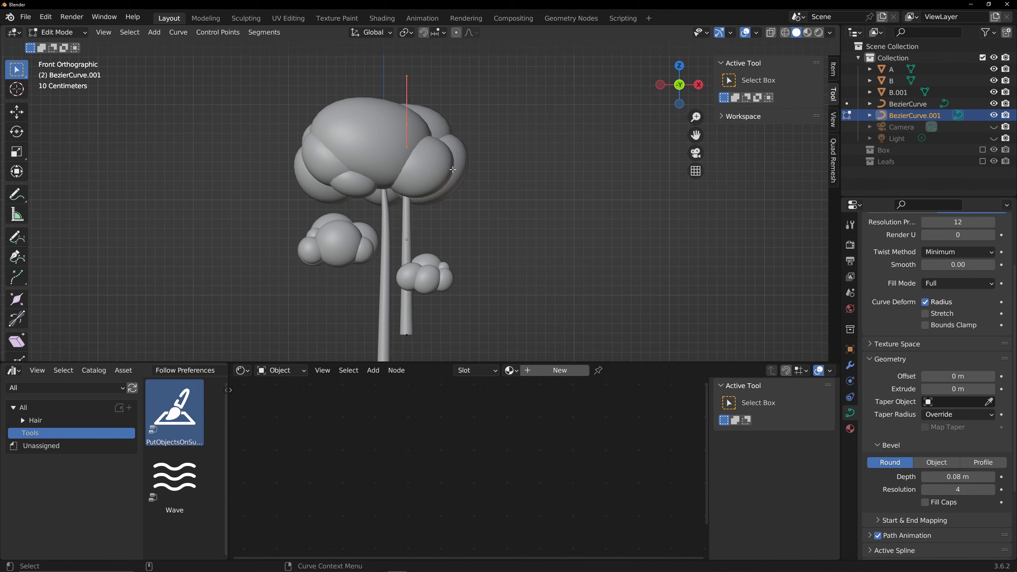
pyautogui.press('g')
pyautogui.click(362, 108)
pyautogui.moveTo(384, 313); pyautogui.dragTo(449, 337)
pyautogui.press('g')
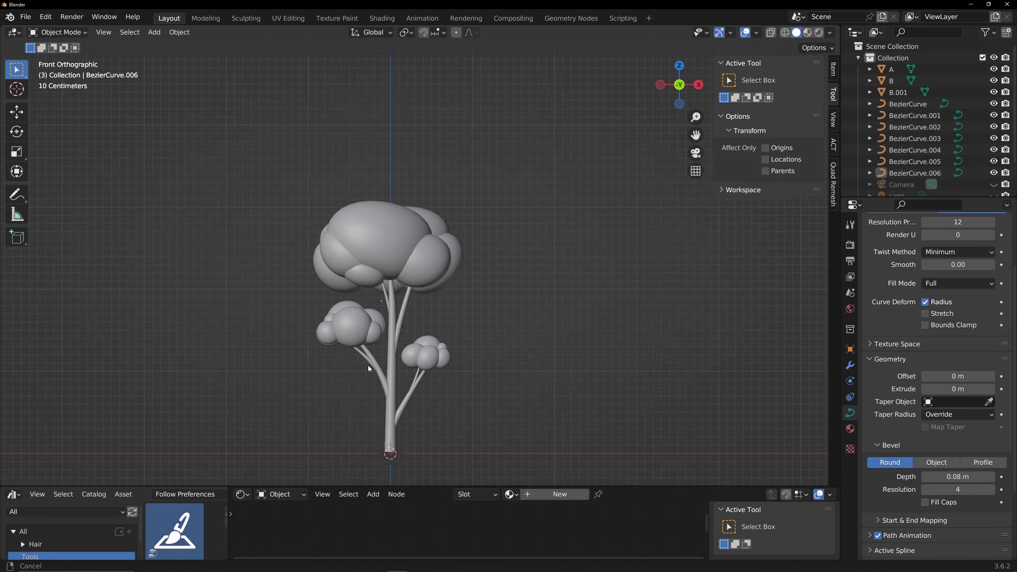
# Duplicate a small side branch and place it between the trunk and the upper branch beneath canopy A.
pyautogui.scroll(1, 368, 366)
pyautogui.keyDown('ctrl'); pyautogui.moveTo(471, 403); pyautogui.dragTo(466, 374, button='middle'); pyautogui.keyUp('ctrl')
pyautogui.click(340, 340)
pyautogui.hotkey('shift', 'd')
pyautogui.click(461, 336)
pyautogui.press('g')
pyautogui.click(467, 361)
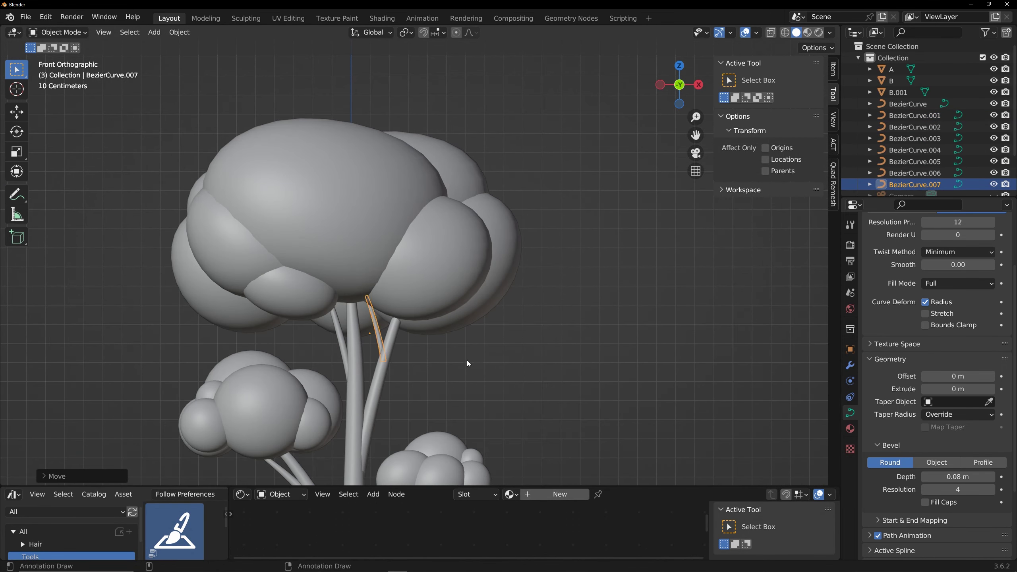
# Adjust the curve radius of the new small branch and leave Edit Mode.
pyautogui.press('Tab')
pyautogui.hotkey('alt', 's')
pyautogui.click(497, 374)
pyautogui.press('Tab')
pyautogui.scroll(-3, 487, 384)
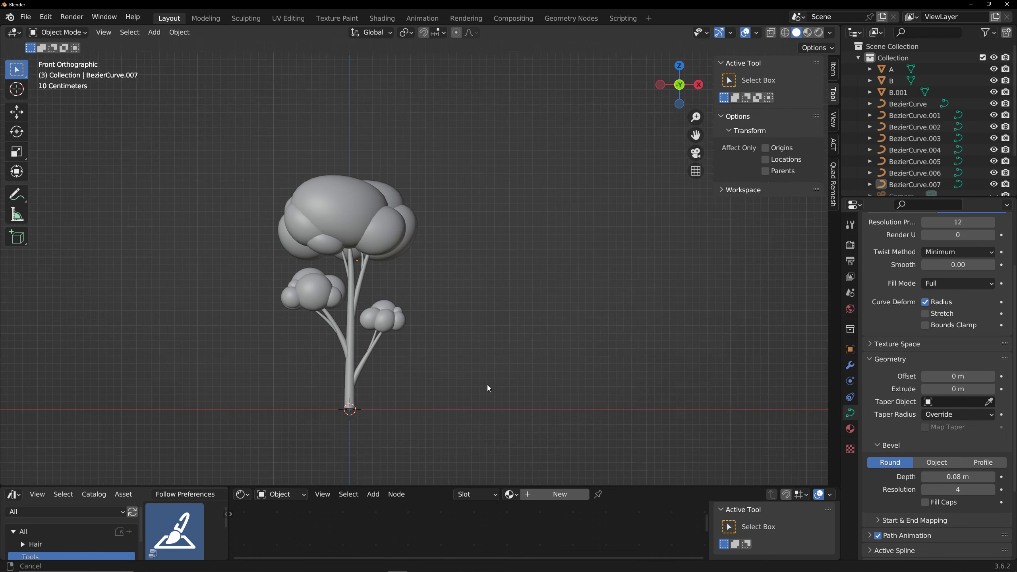
# Set the pivot point to the 3D cursor and rotate the two outer branches under canopy A about Z.
pyautogui.scroll(2, 347, 351)
pyautogui.click(349, 352)
pyautogui.click(385, 310)
pyautogui.keyDown('ctrl'); pyautogui.moveTo(412, 200); pyautogui.dragTo(439, 270, button='middle'); pyautogui.keyUp('ctrl')
pyautogui.click(371, 263)
pyautogui.keyDown('shift'); pyautogui.click(369, 279); pyautogui.keyUp('shift')
pyautogui.click(408, 35)
pyautogui.click(431, 58)
pyautogui.press('r')
pyautogui.press('z')
pyautogui.click(405, 333)
pyautogui.moveTo(449, 326); pyautogui.dragTo(382, 314, button='middle')
pyautogui.press('r')
pyautogui.press('z')
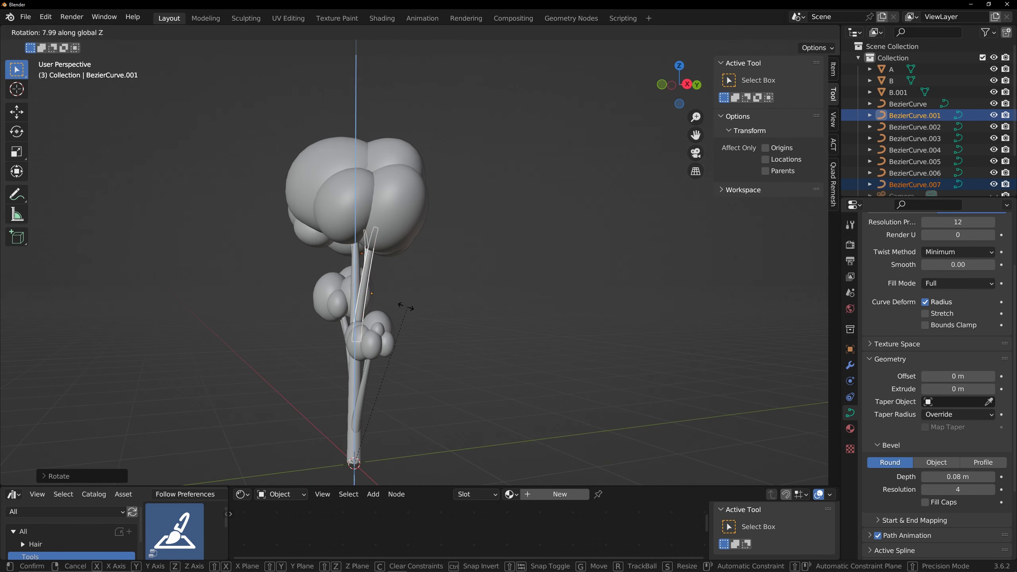
pyautogui.click(714, 344)
# Rotate the two branches supporting canopy B about Z.
pyautogui.moveTo(714, 344); pyautogui.dragTo(517, 287, button='middle')
pyautogui.click(307, 340)
pyautogui.keyDown('shift'); pyautogui.click(329, 363); pyautogui.keyUp('shift')
pyautogui.press('r')
pyautogui.press('z')
pyautogui.click(391, 282)
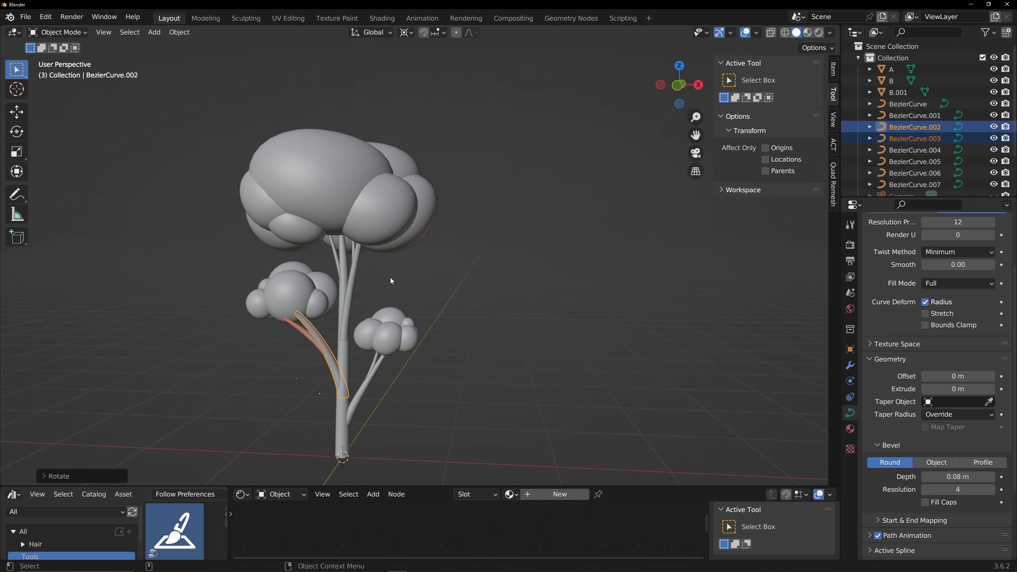
# Rotate the branches supporting canopy B.001 about Z.
pyautogui.moveTo(394, 387); pyautogui.dragTo(362, 367)
pyautogui.press('r')
pyautogui.press('z')
pyautogui.click(430, 336)
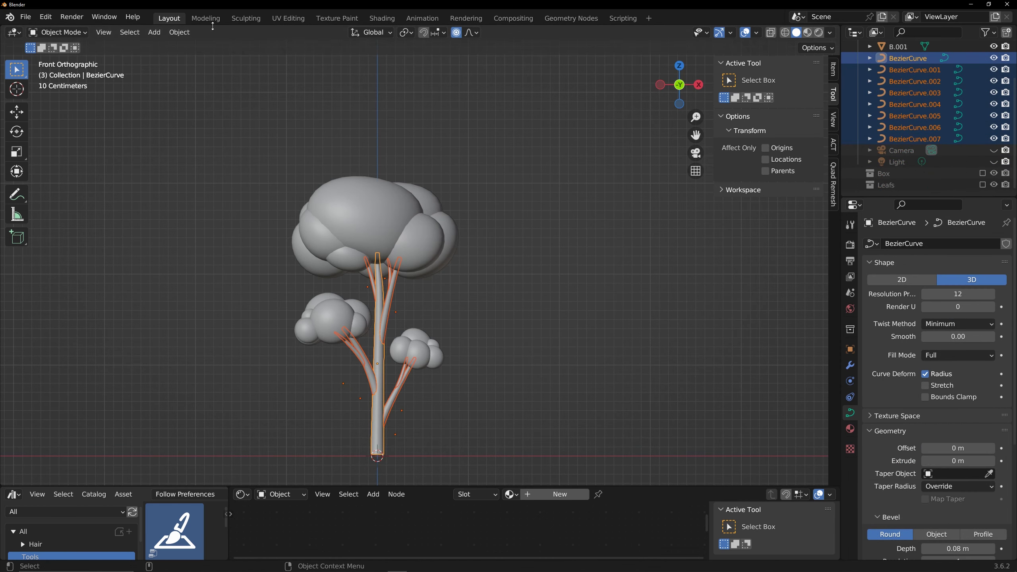
# Convert all selected trunk and branch curves to meshes.
pyautogui.click(179, 33)
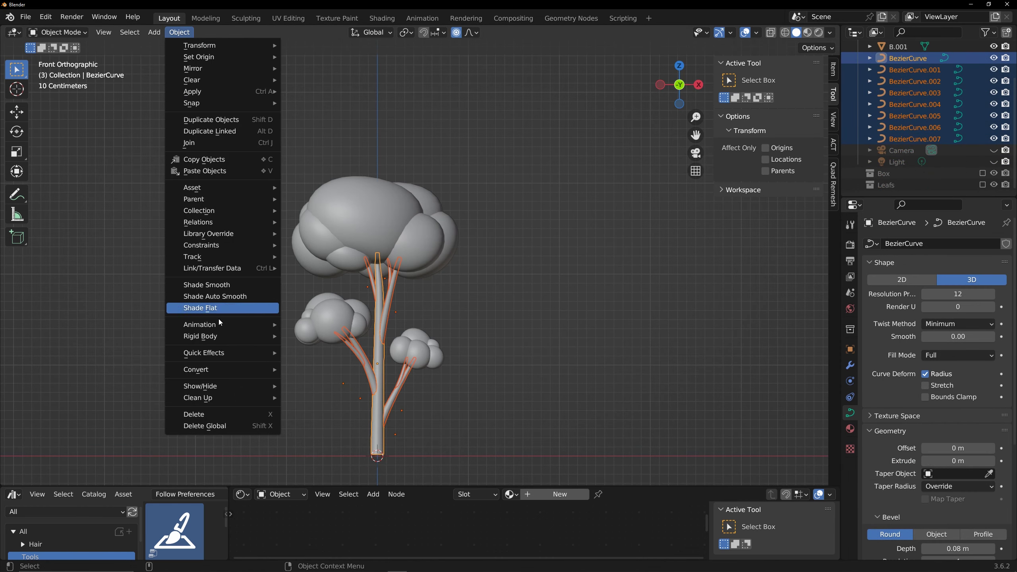
pyautogui.moveTo(218, 369)
pyautogui.click(328, 383)
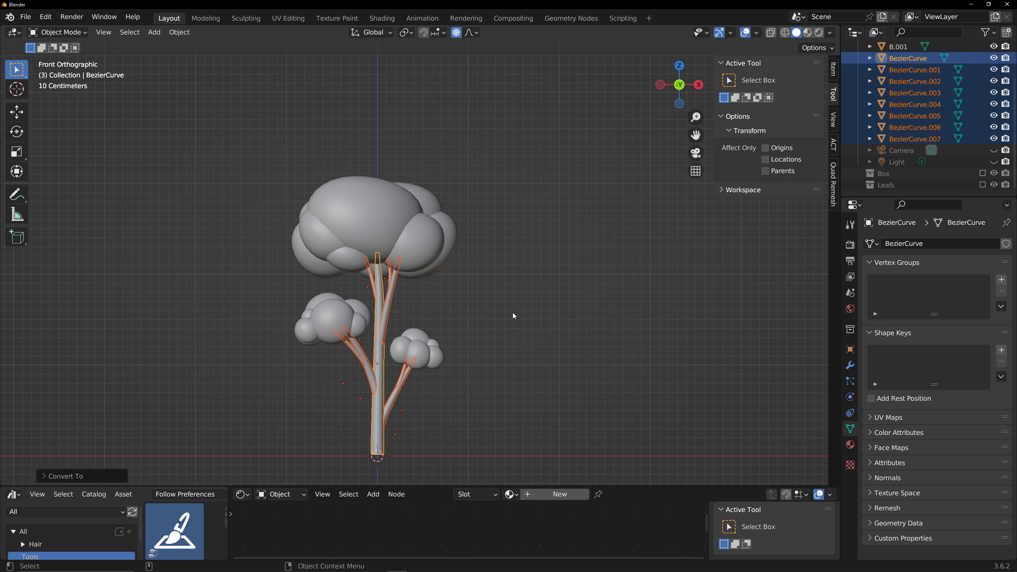
# Move the three canopies and the trunk mesh into a new collection named Tree.
pyautogui.click(430, 252)
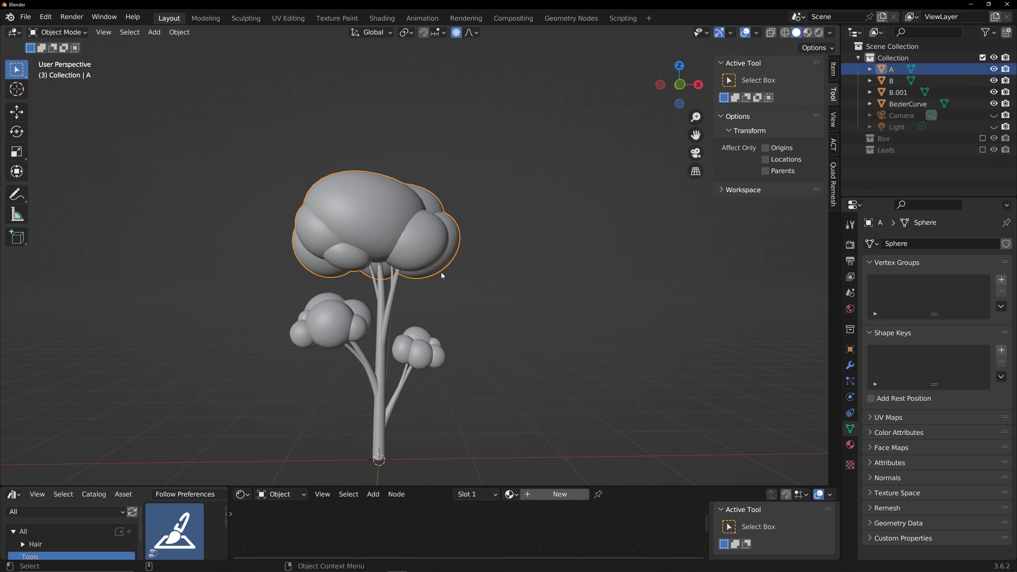
pyautogui.press('a')
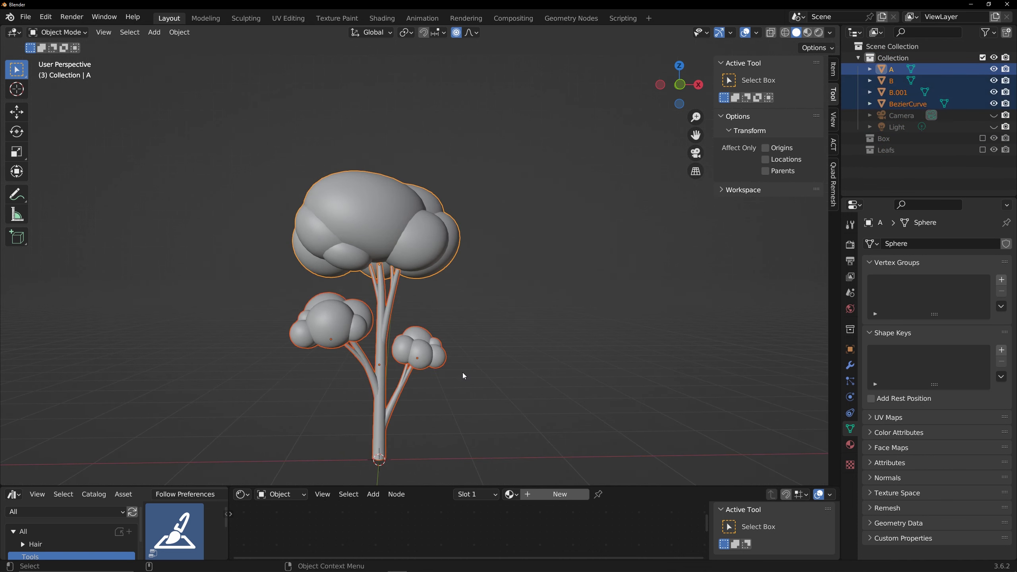
pyautogui.press('m')
pyautogui.click(475, 359)
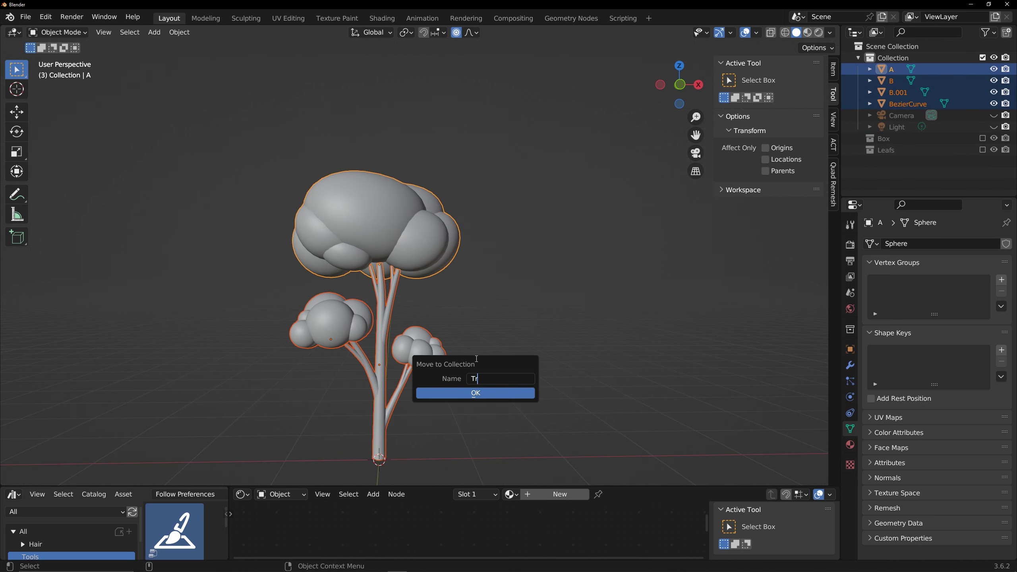
pyautogui.click(475, 392)
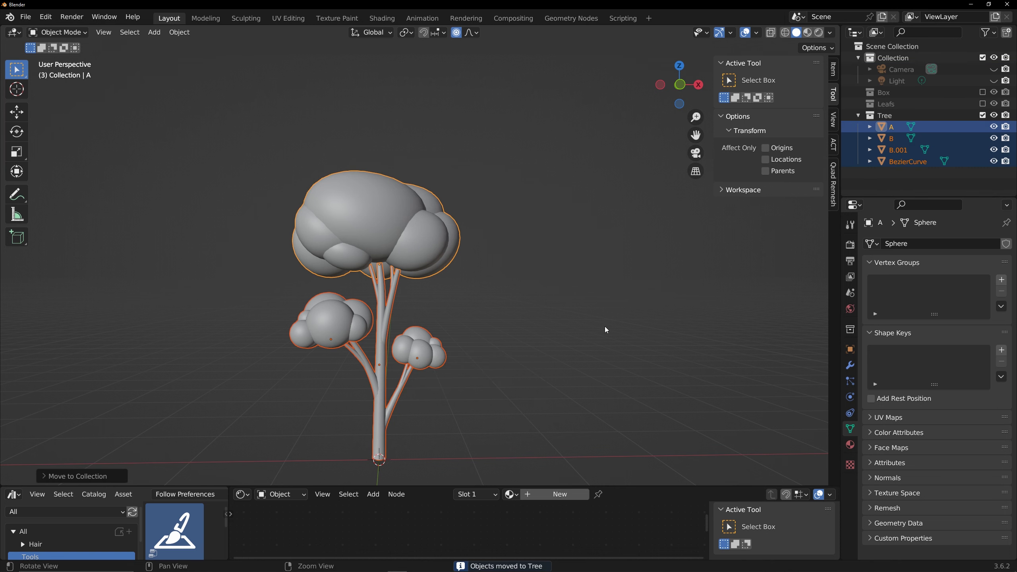
# Enable the Leafs collection and delete it from the scene.
pyautogui.scroll(-1, 605, 326)
pyautogui.click(983, 104)
pyautogui.click(895, 116)
pyautogui.press('x')
pyautogui.rightClick(866, 104)
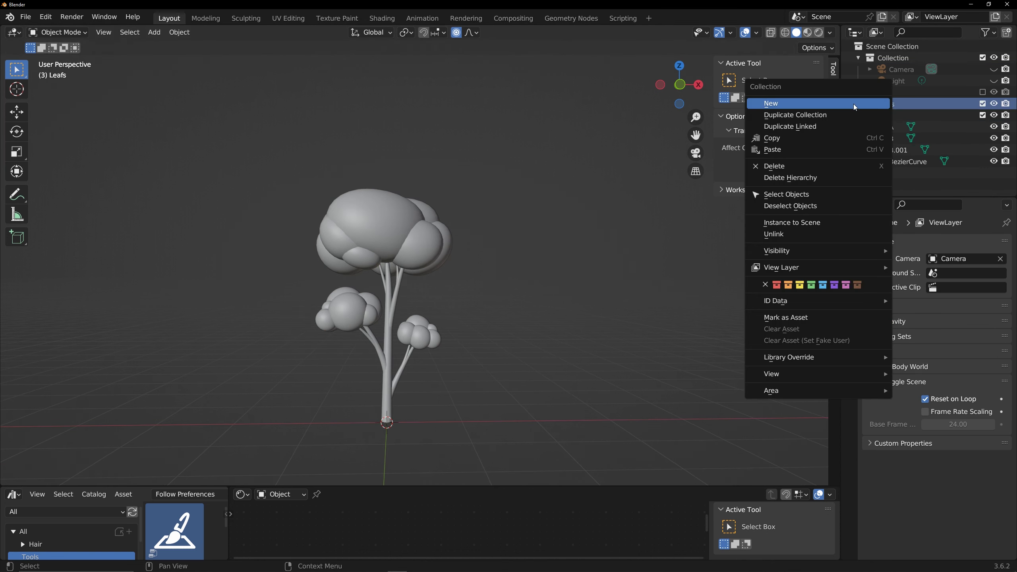
pyautogui.click(795, 168)
# Show the Box collection in wireframe and check the tree's fit inside the carton from several views.
pyautogui.click(982, 92)
pyautogui.hotkey('alt', 'z')
pyautogui.moveTo(565, 287); pyautogui.dragTo(565, 291, button='middle')
pyautogui.press('KP_1')
pyautogui.hotkey('shift', 'z')
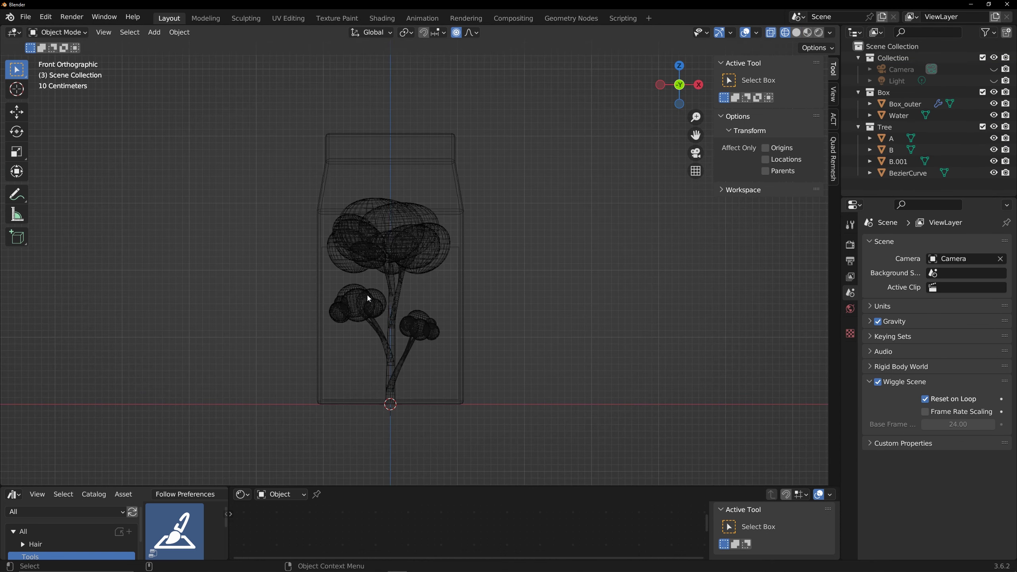
pyautogui.press('ctrl+KP_3')
pyautogui.keyDown('shift'); pyautogui.moveTo(455, 284); pyautogui.dragTo(485, 300, button='middle'); pyautogui.keyUp('shift')
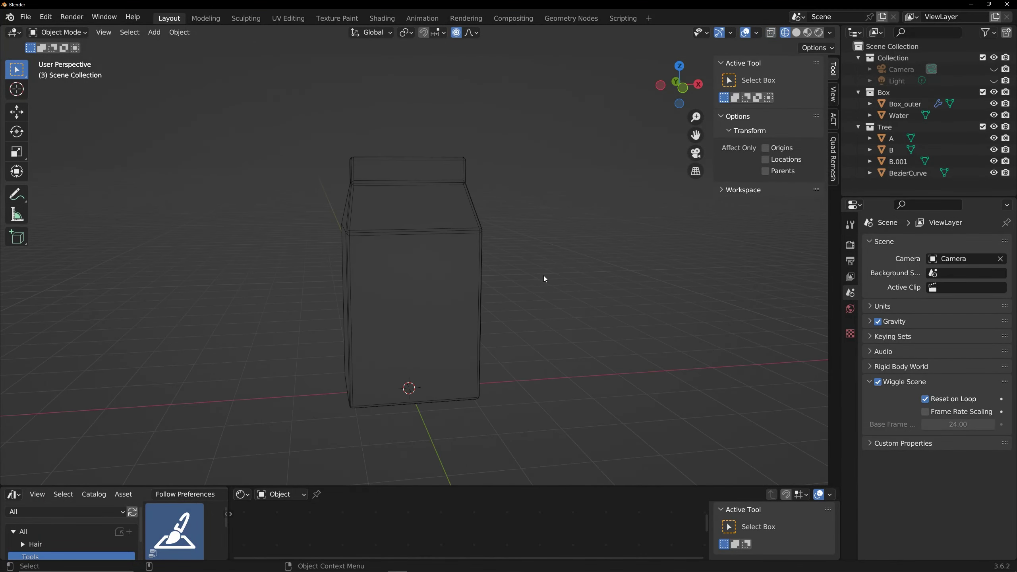
# Return the viewport to solid shading, and adjust the View Transform and Look in the scene's colour management.
pyautogui.hotkey('shift', 'z')
pyautogui.hotkey('alt', 'z')
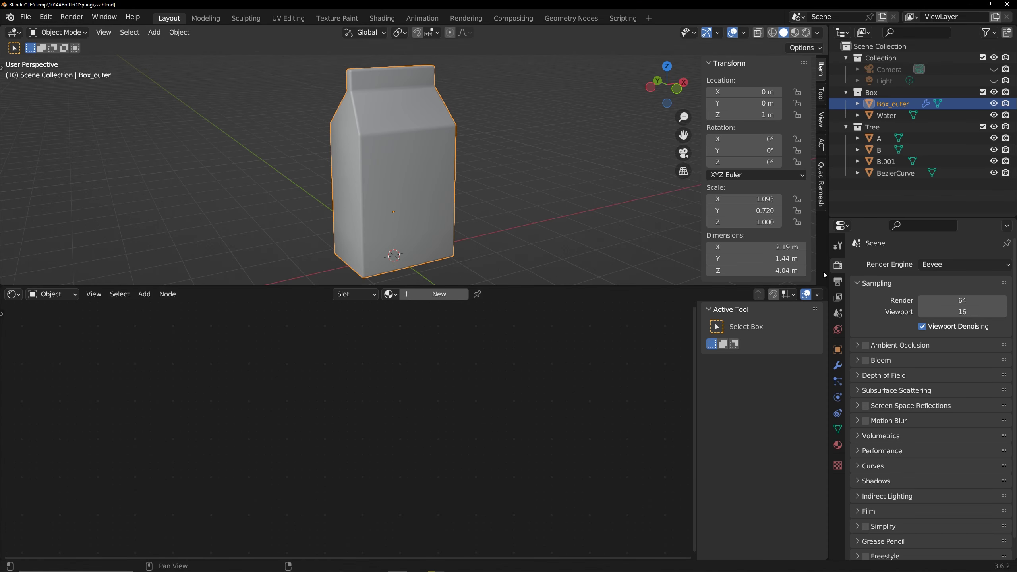
pyautogui.scroll(-1, 900, 332)
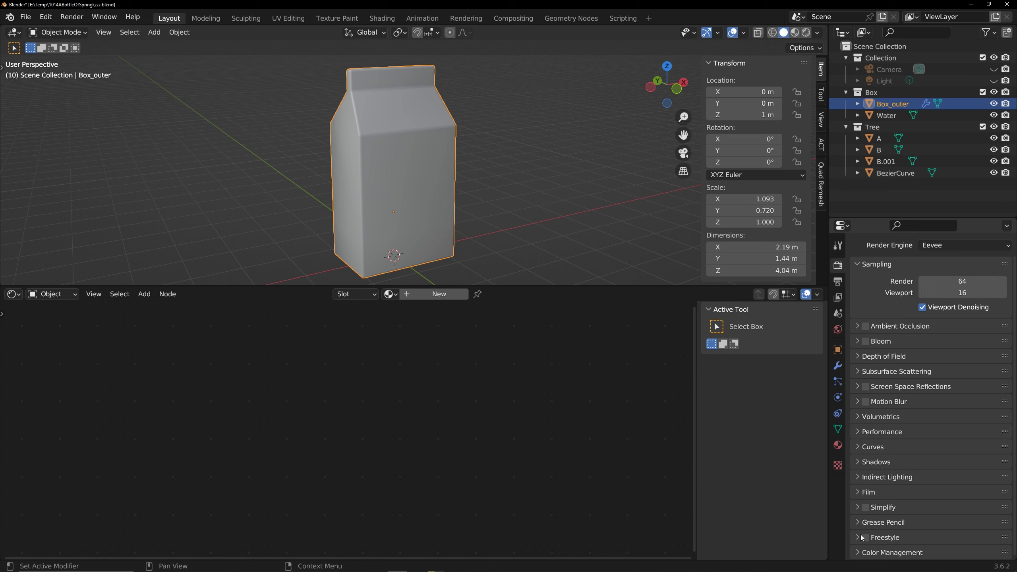
pyautogui.click(860, 553)
pyautogui.scroll(-5, 922, 493)
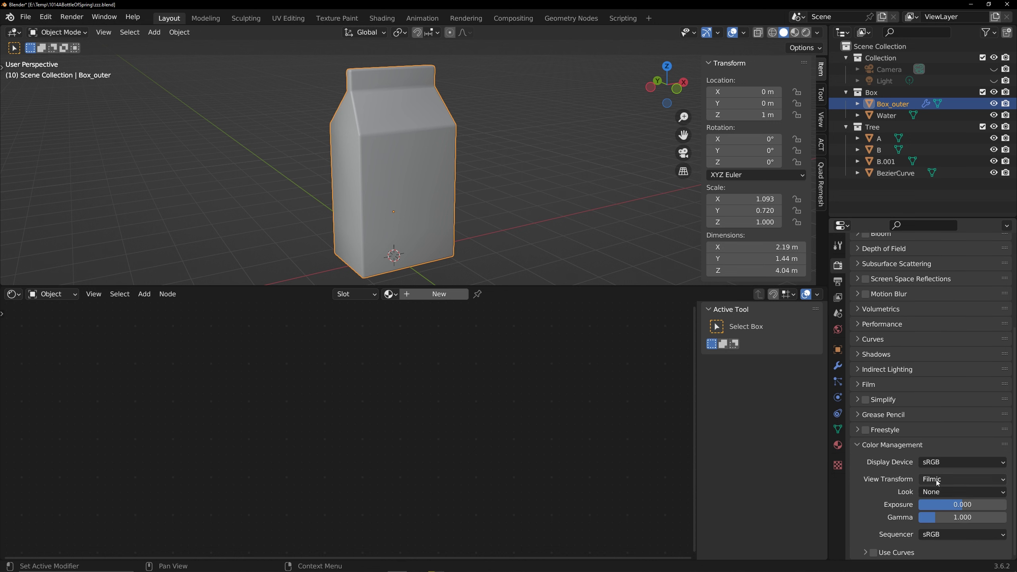
pyautogui.click(936, 479)
pyautogui.click(937, 492)
# Set the world background strength to 0 and switch the viewport to rendered shading.
pyautogui.click(837, 331)
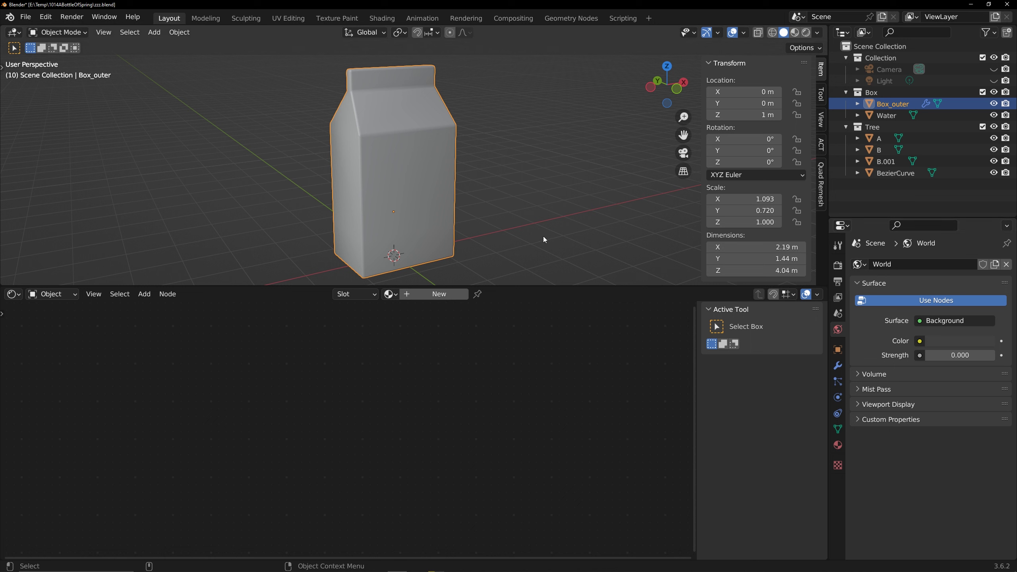
pyautogui.click(805, 33)
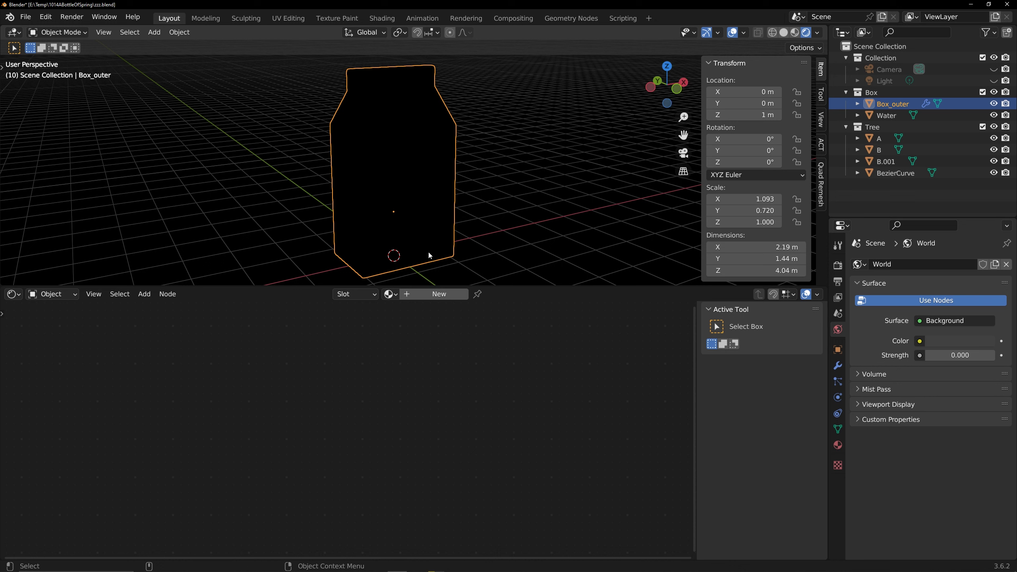
# Create a new material for Box_outer and add a texture coordinate, mapping and image texture setup to its Principled BSDF.
pyautogui.click(427, 295)
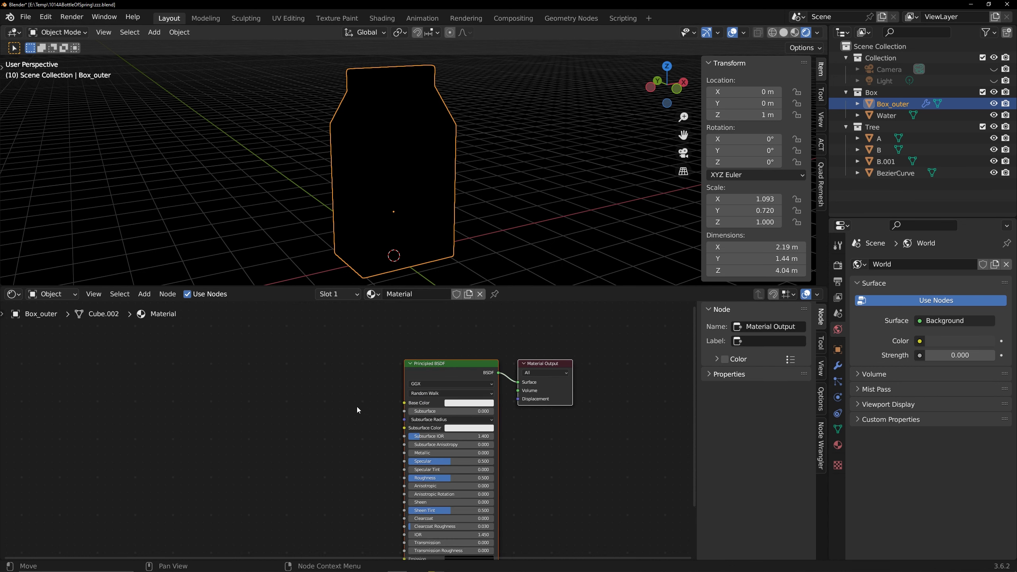
pyautogui.moveTo(357, 407); pyautogui.dragTo(320, 378, button='middle')
pyautogui.click(405, 334)
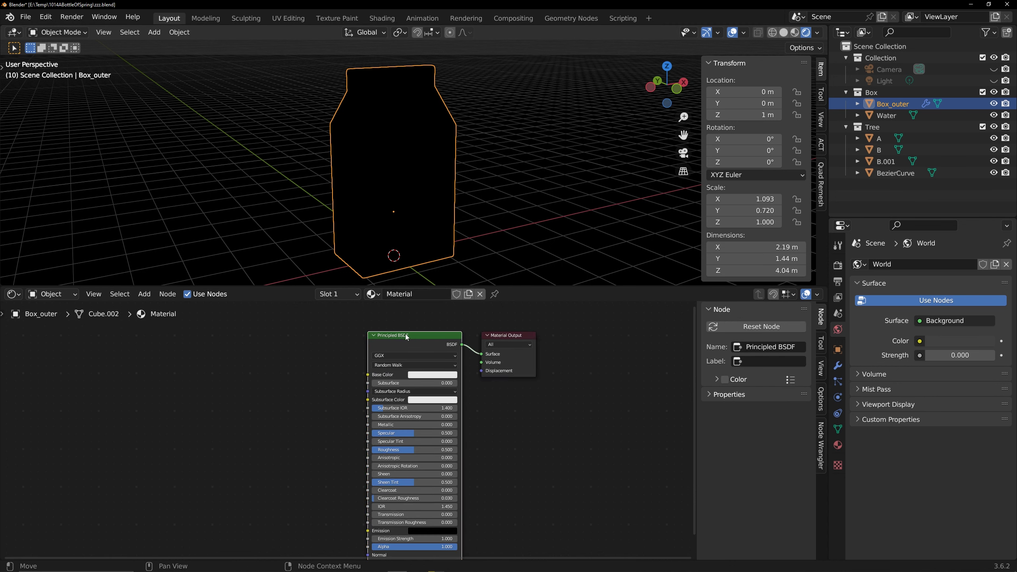
pyautogui.hotkey('ctrl', 't')
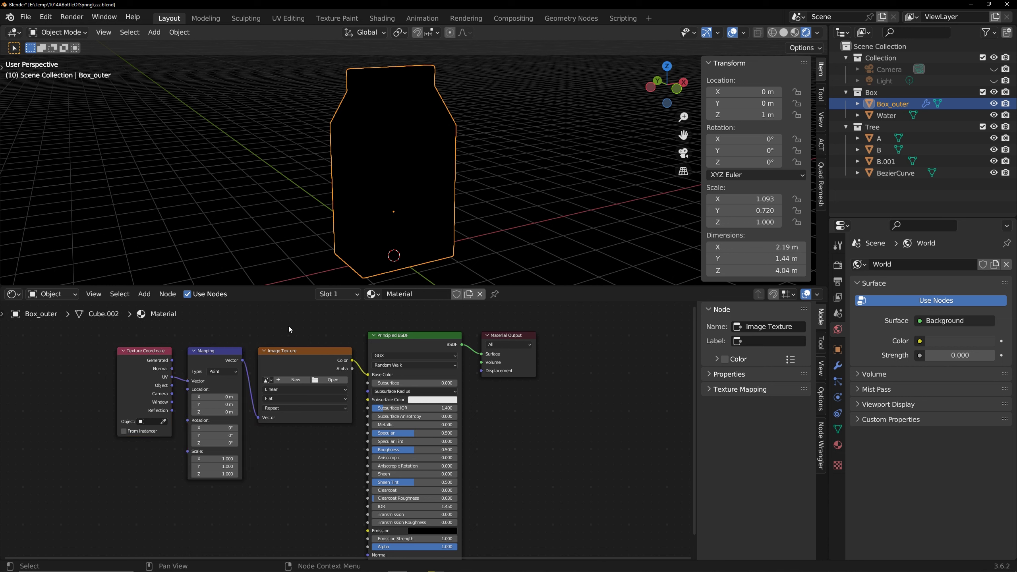
# Delete the Image Texture and Principled BSDF nodes and add a Color Ramp before the Material Output.
pyautogui.moveTo(290, 329); pyautogui.dragTo(404, 398)
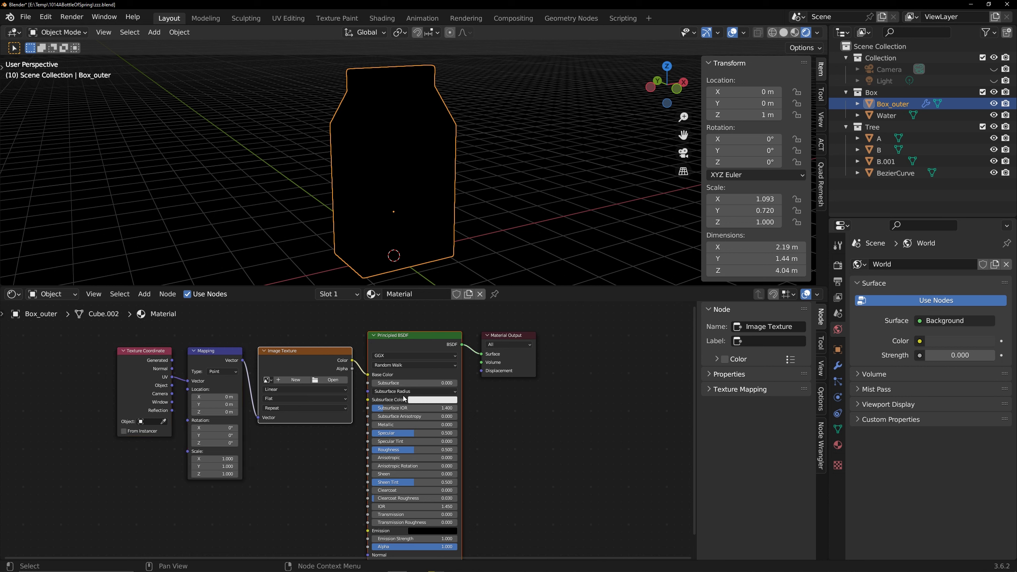
pyautogui.press('x')
pyautogui.hotkey('shift', 'a')
pyautogui.write('colo')
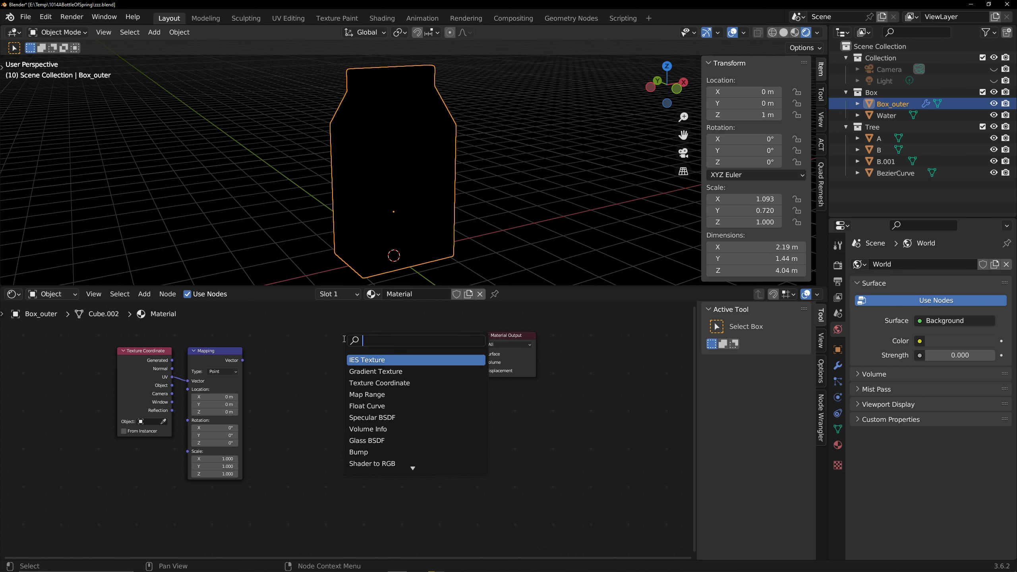
pyautogui.press('Down')
pyautogui.press('Return')
pyautogui.click(344, 339)
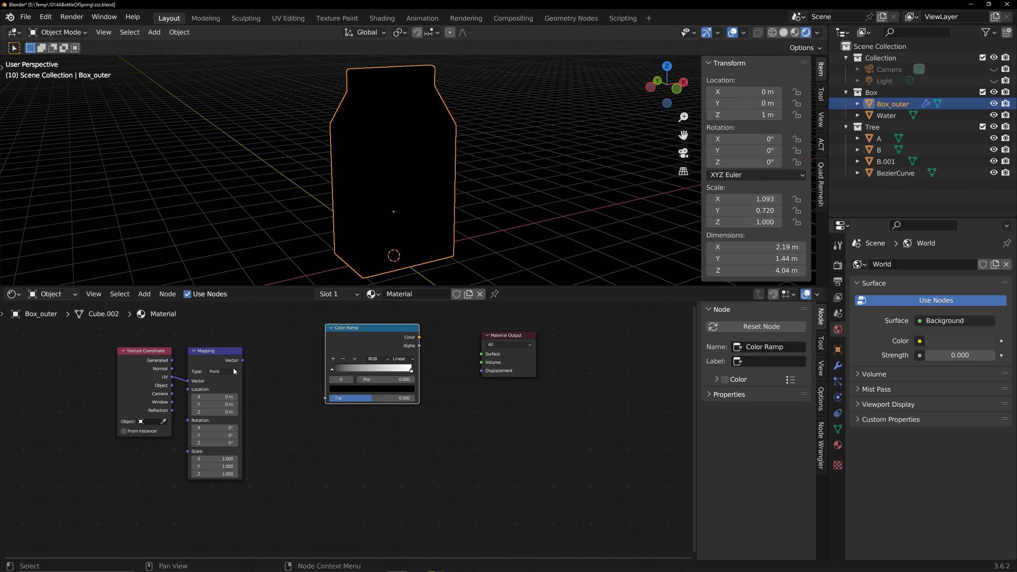
# Link Generated coordinates into Mapping, Mapping into the Color Ramp's Fac, and the ramp's Color into the output Surface.
pyautogui.moveTo(242, 360); pyautogui.dragTo(325, 398)
pyautogui.moveTo(419, 337); pyautogui.dragTo(481, 353)
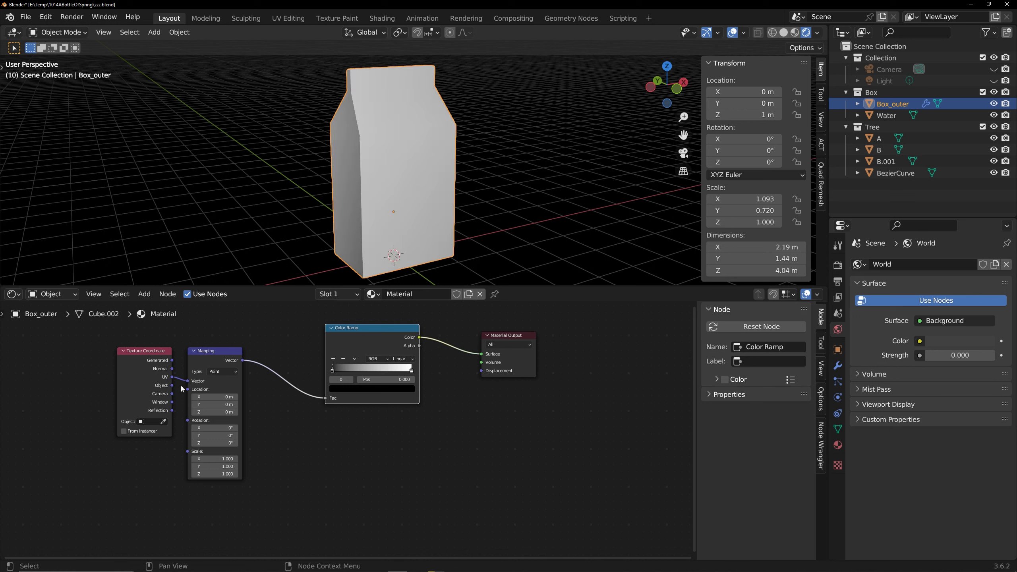
pyautogui.moveTo(173, 363); pyautogui.dragTo(188, 381)
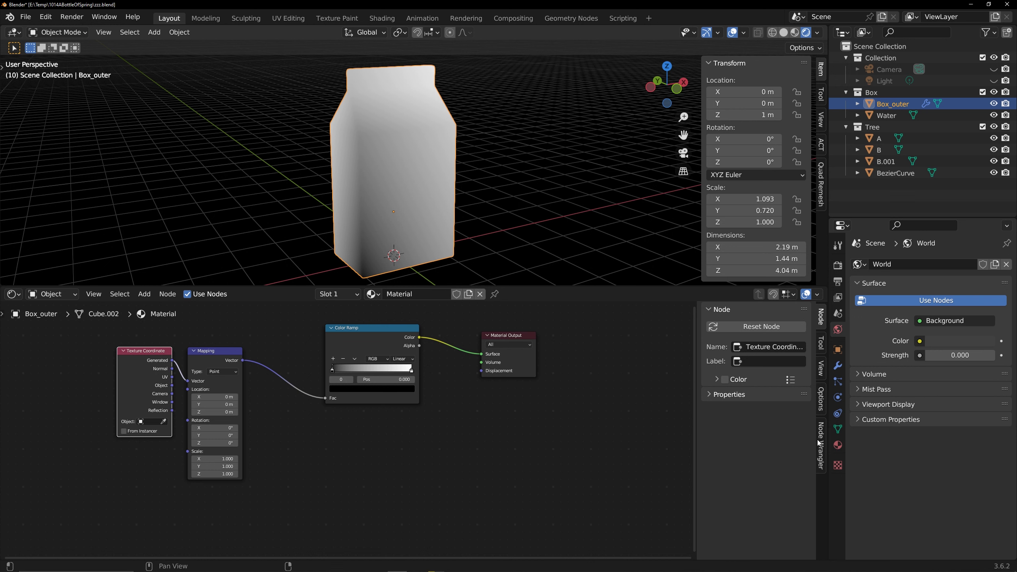
# Enable Backface Culling for the carton material and recalculate the carton mesh's normals to face inside.
pyautogui.click(837, 445)
pyautogui.scroll(-1, 898, 469)
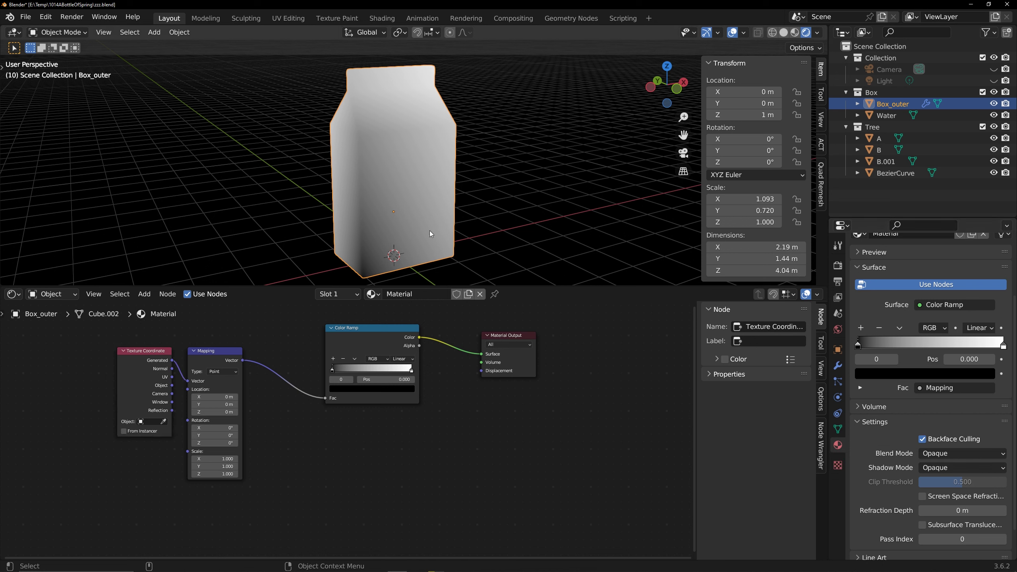
pyautogui.press('Tab')
pyautogui.hotkey('shift', 'n')
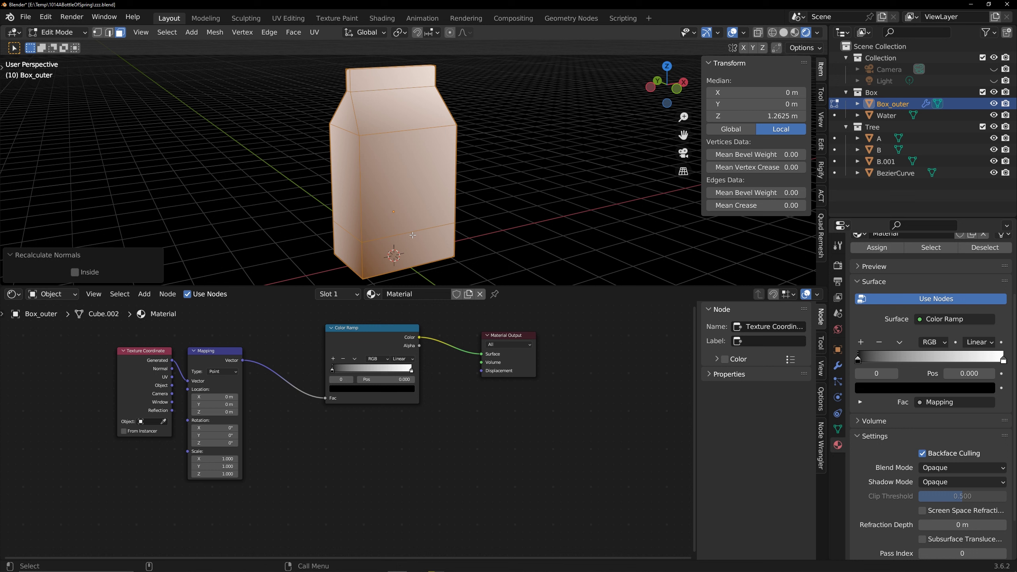
pyautogui.click(74, 272)
pyautogui.press('Tab')
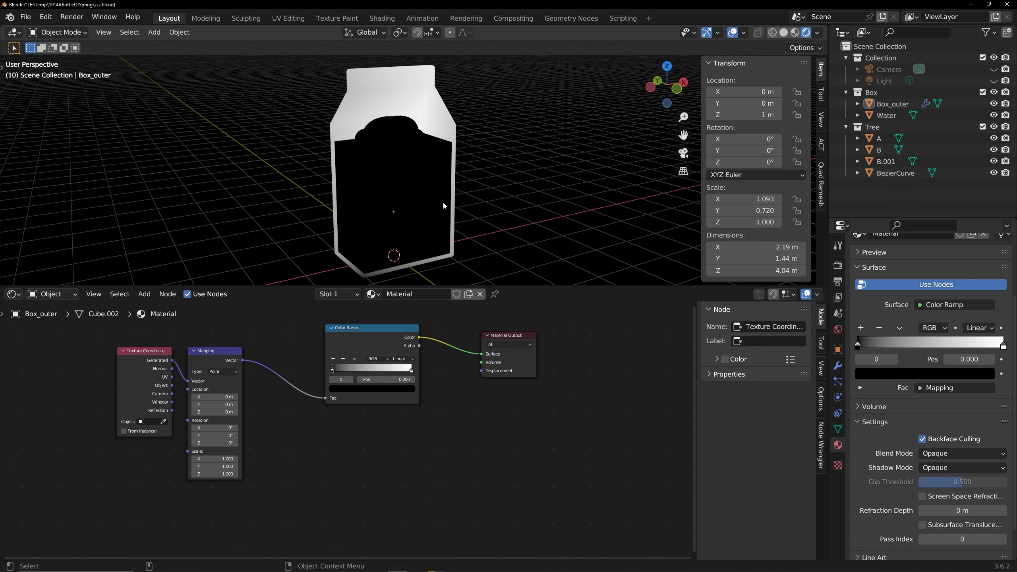
# Hide the Water object and spread the shader nodes to leave a gap between Mapping and the Color Ramp.
pyautogui.click(993, 115)
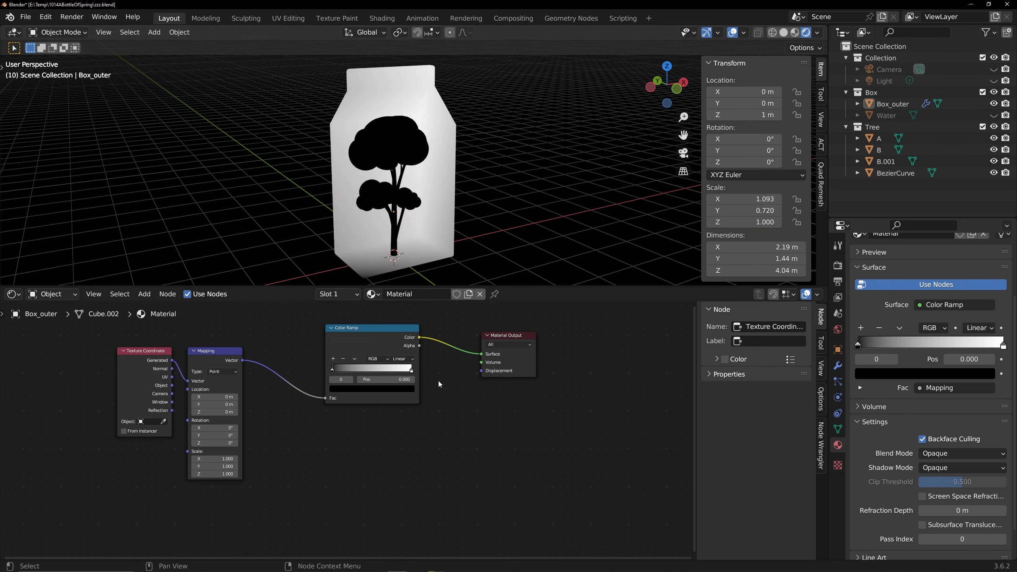
pyautogui.moveTo(513, 338); pyautogui.dragTo(545, 333)
pyautogui.moveTo(400, 328); pyautogui.dragTo(461, 327)
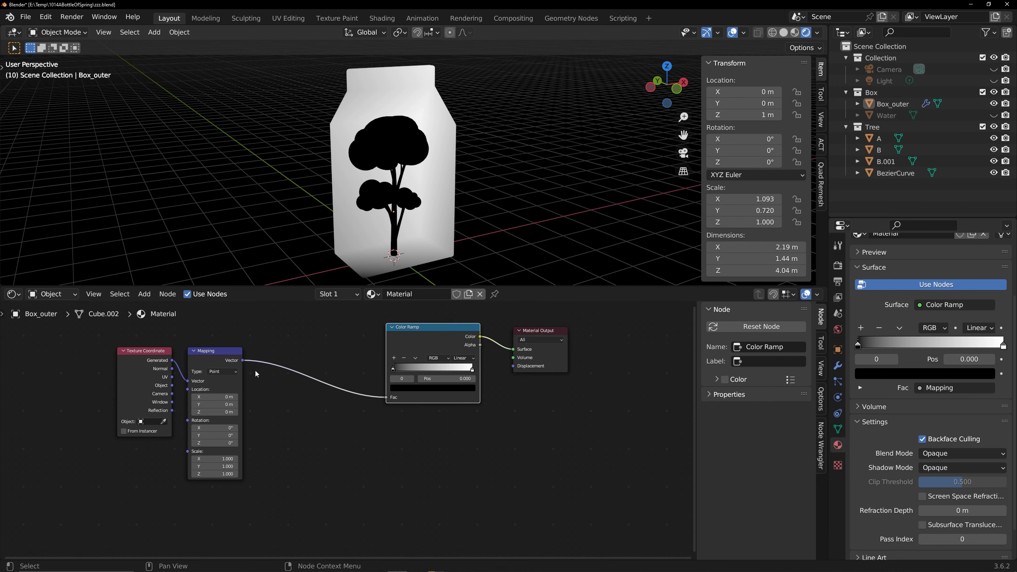
pyautogui.moveTo(208, 366); pyautogui.dragTo(147, 378)
# Insert a Brick Texture between Mapping and the Color Ramp, with Mapping feeding its Vector input.
pyautogui.hotkey('shift', 'a')
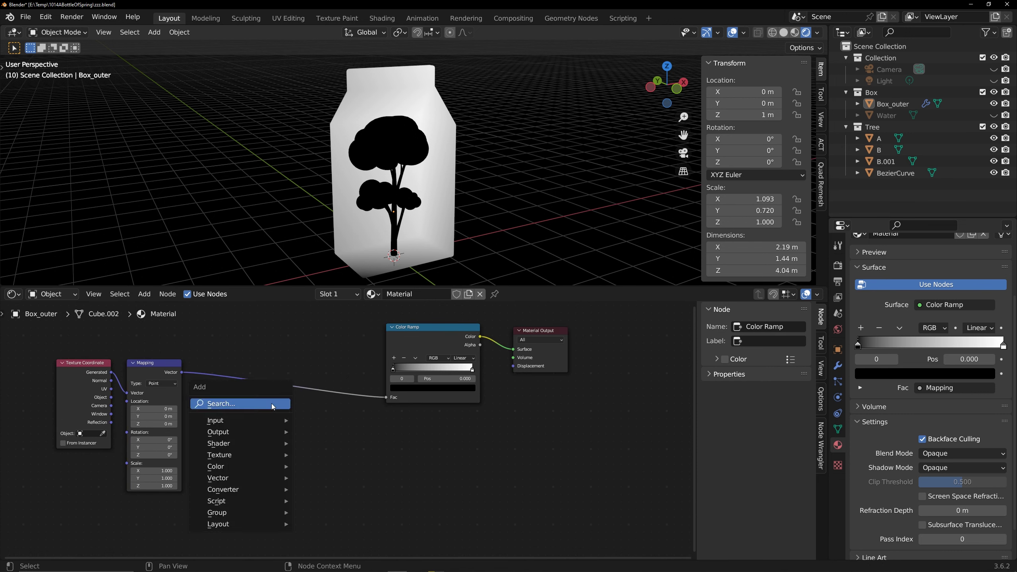
pyautogui.moveTo(251, 454)
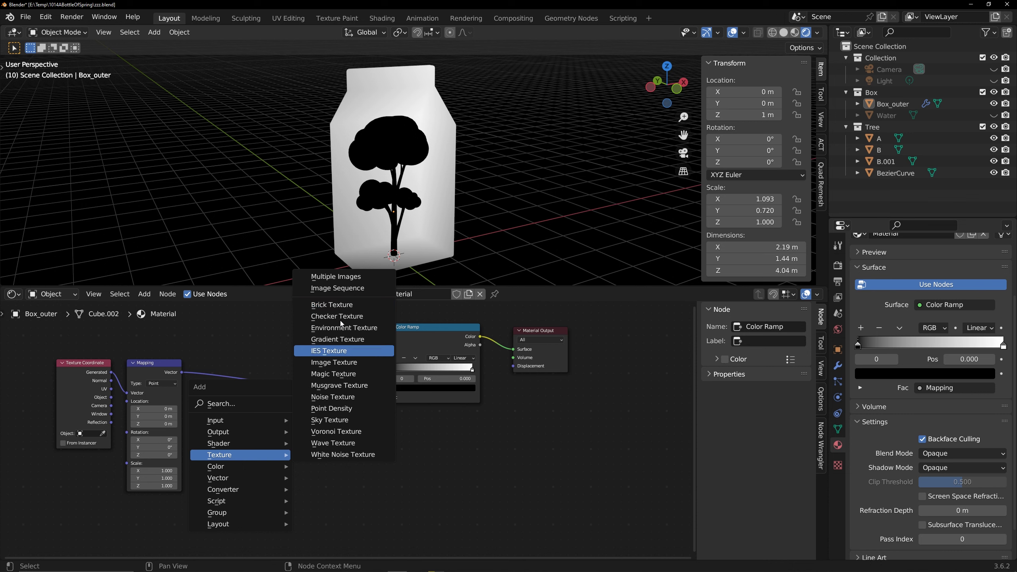
pyautogui.click(332, 305)
pyautogui.click(256, 423)
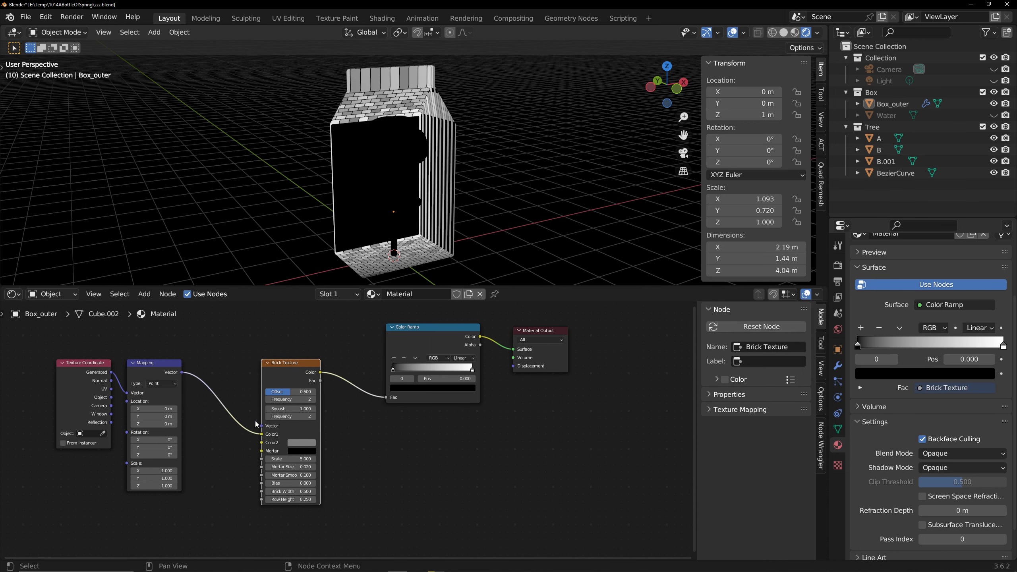
pyautogui.moveTo(260, 434); pyautogui.dragTo(261, 426)
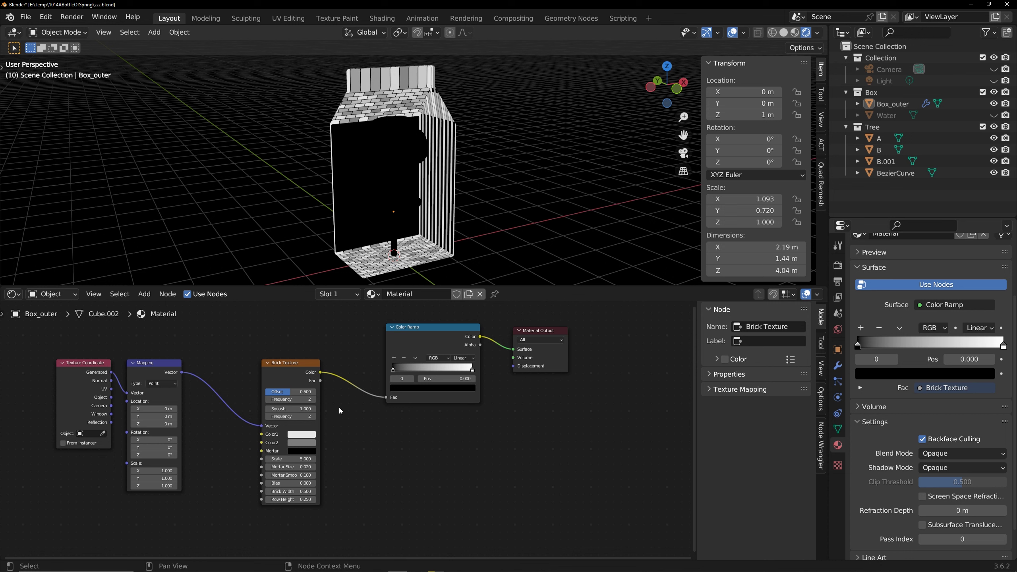
# Set the Brick Texture's Scale to -2.3, Mortar Size and Mortar Smooth to 0, Bias to 0.4 and Brick Width to 3.5.
pyautogui.click(290, 459)
pyautogui.write('-0.1')
pyautogui.press('Return')
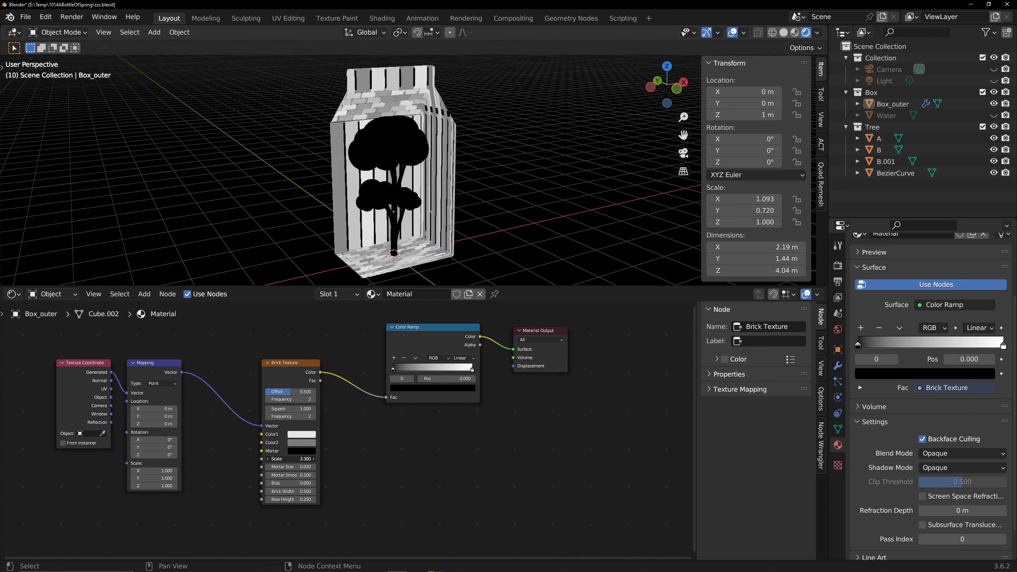
pyautogui.moveTo(290, 458); pyautogui.dragTo(330, 491)
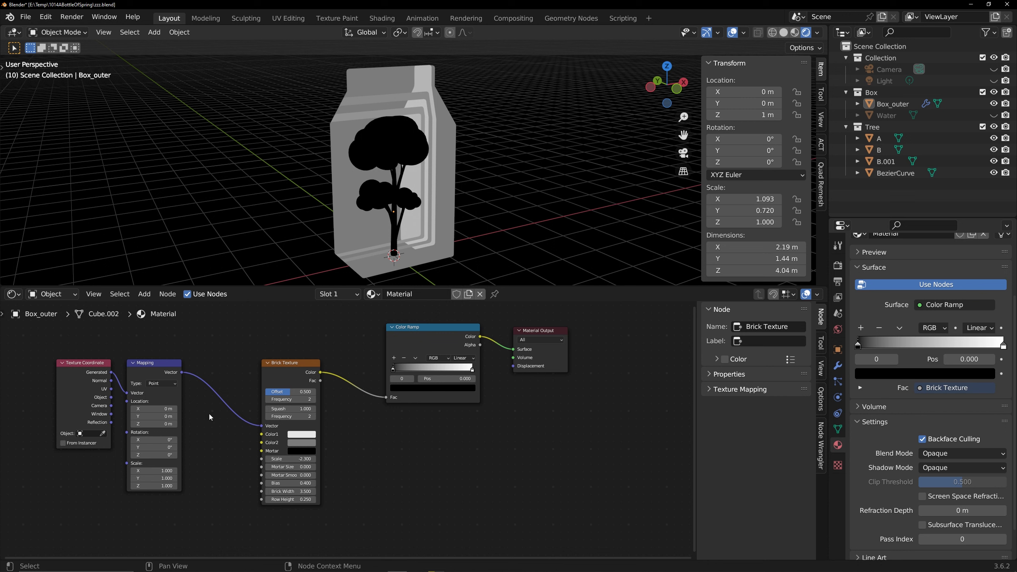
# Set the Mapping's Z location to -1.4 m, Z rotation to 90° and Z scale to 1.7, and the Brick Texture's Scale to -2.2.
pyautogui.moveTo(152, 424); pyautogui.dragTo(168, 423)
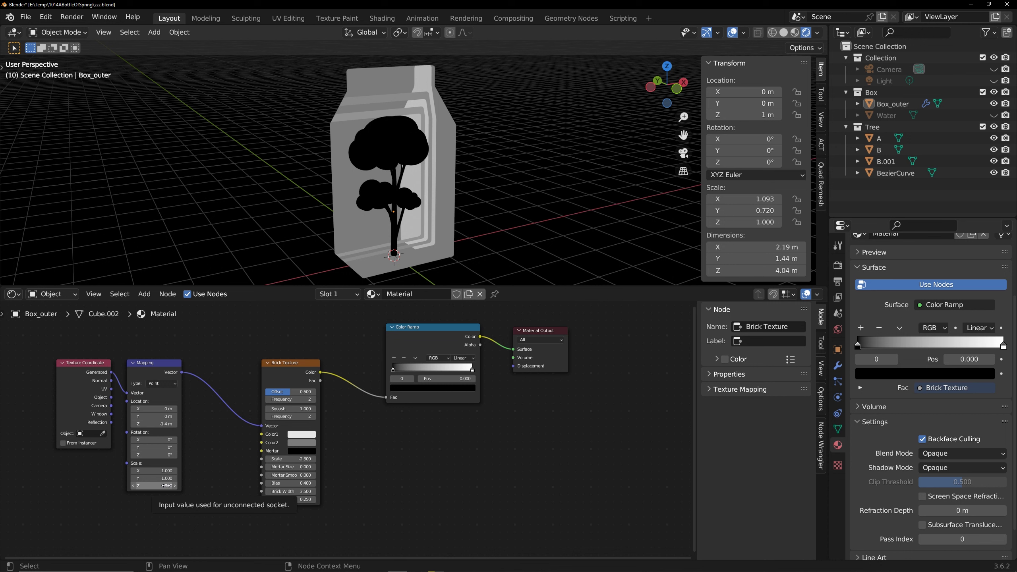
pyautogui.moveTo(308, 458); pyautogui.dragTo(295, 459)
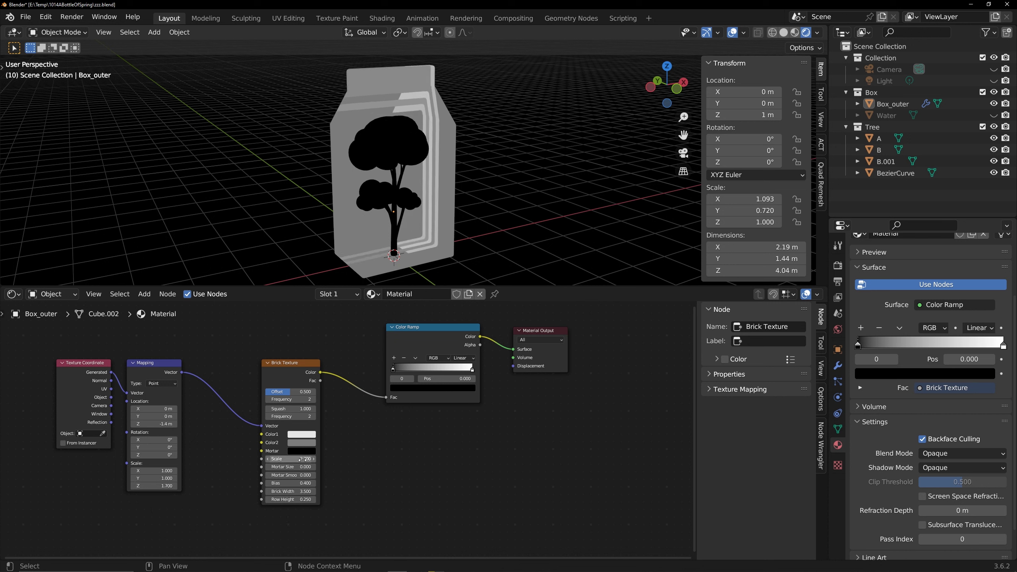
pyautogui.moveTo(307, 499); pyautogui.dragTo(307, 498)
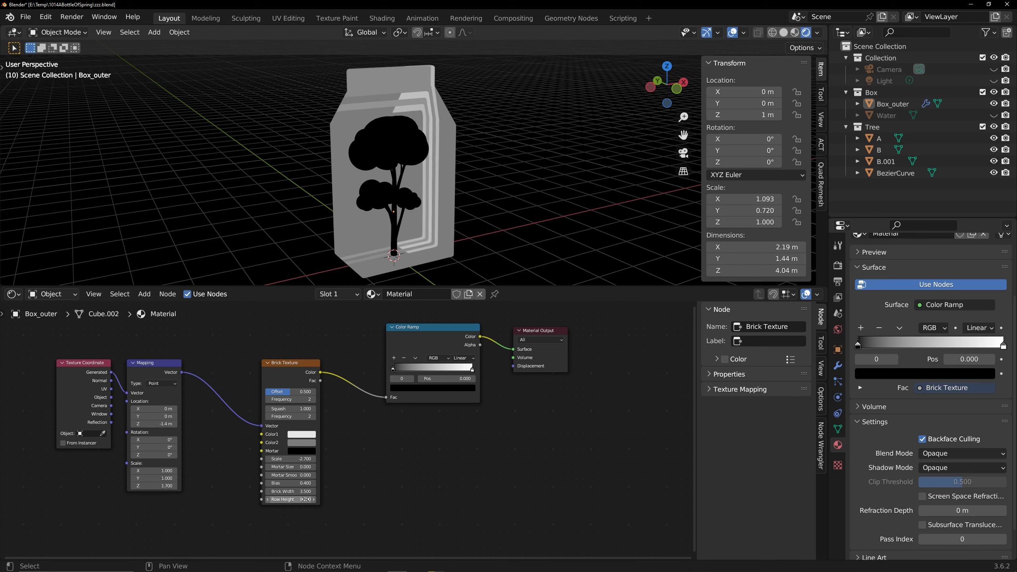
pyautogui.moveTo(163, 455); pyautogui.dragTo(173, 455)
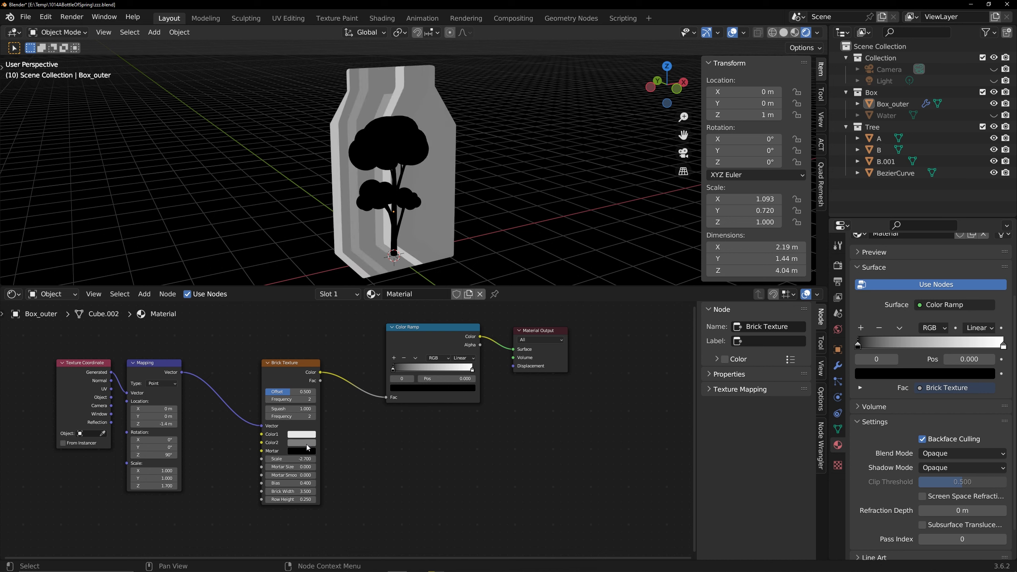
pyautogui.moveTo(305, 460); pyautogui.dragTo(324, 459)
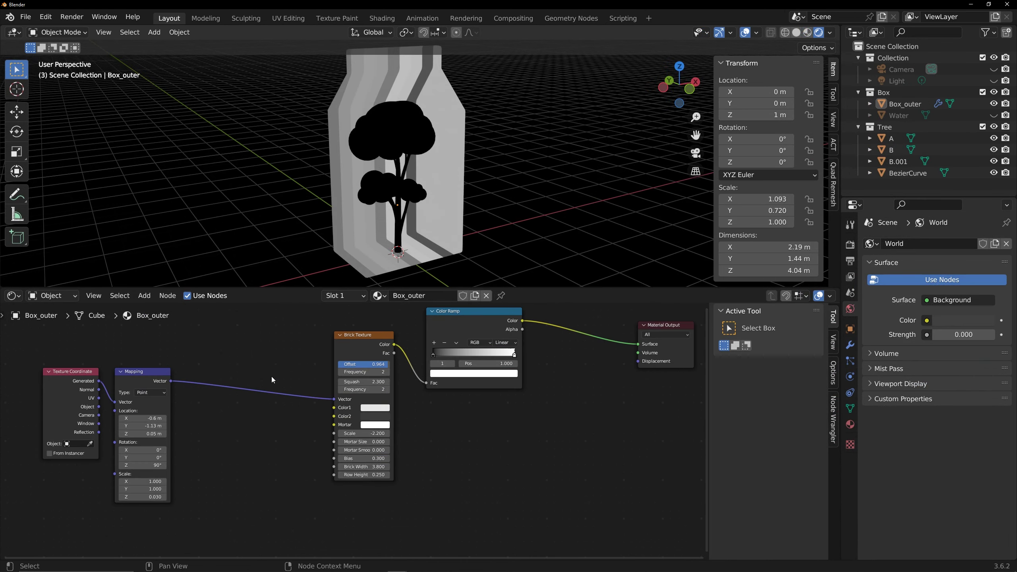
# Insert a Wave Texture between Mapping and the Brick Texture and set its Scale to 0.49.
pyautogui.hotkey('shift', 'a')
pyautogui.write('wave')
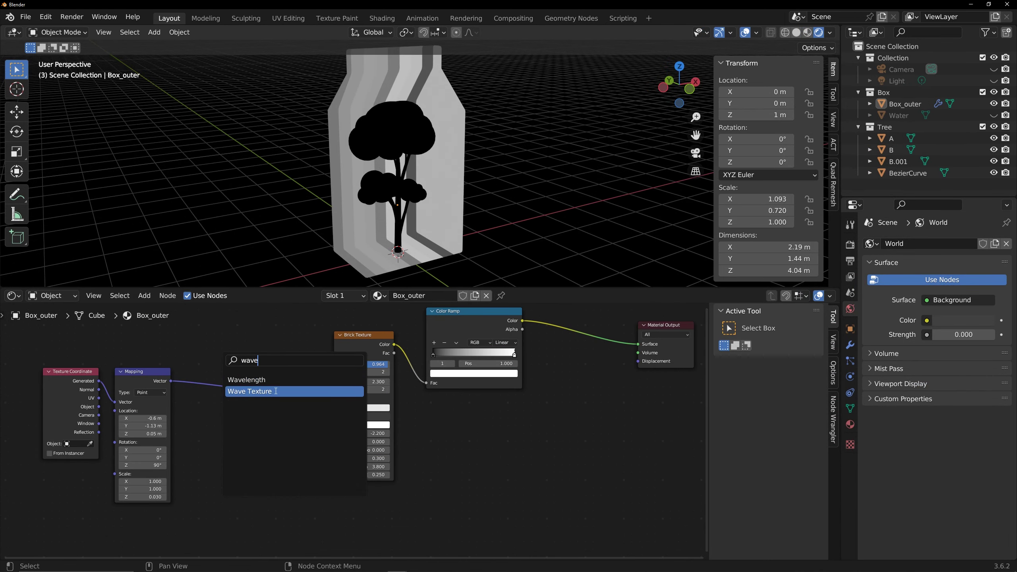
pyautogui.click(275, 391)
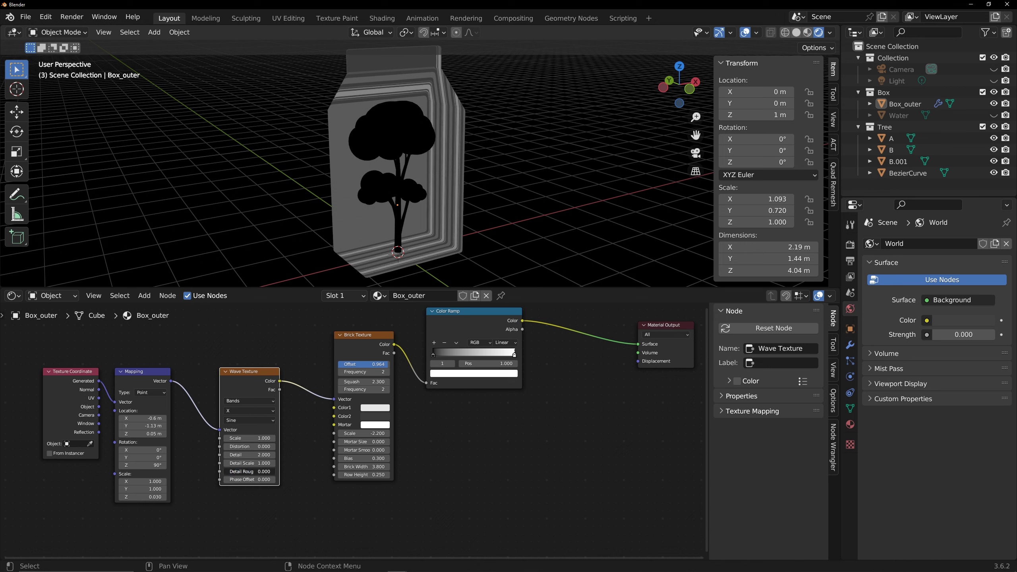
pyautogui.moveTo(262, 438)
pyautogui.mouseDown()
pyautogui.moveTo(222, 438)
pyautogui.moveTo(268, 437)
pyautogui.mouseUp()
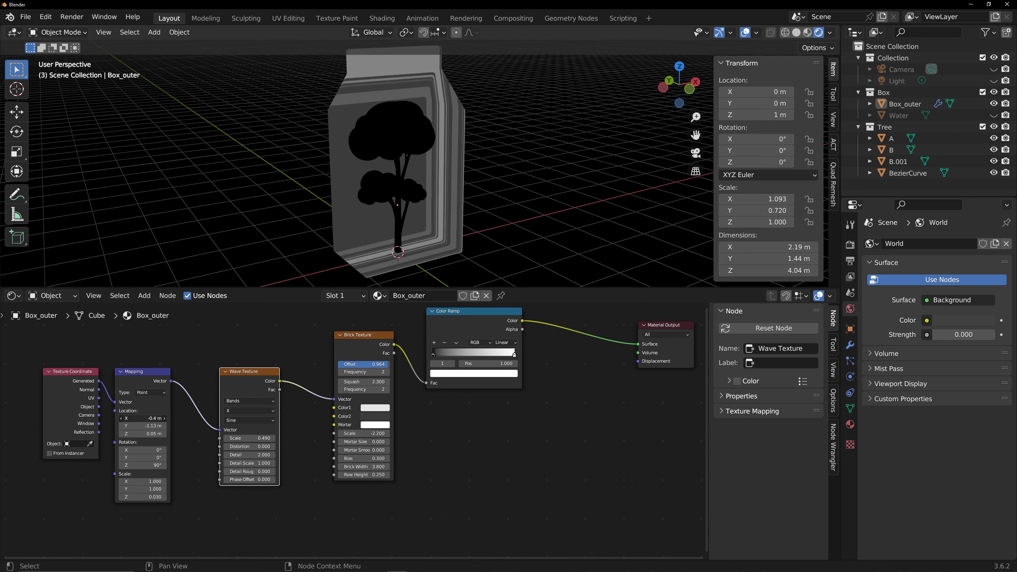
# Set the Brick Texture's Color1 to white and its Color2 and Mortar colours to black.
pyautogui.scroll(1, 361, 429)
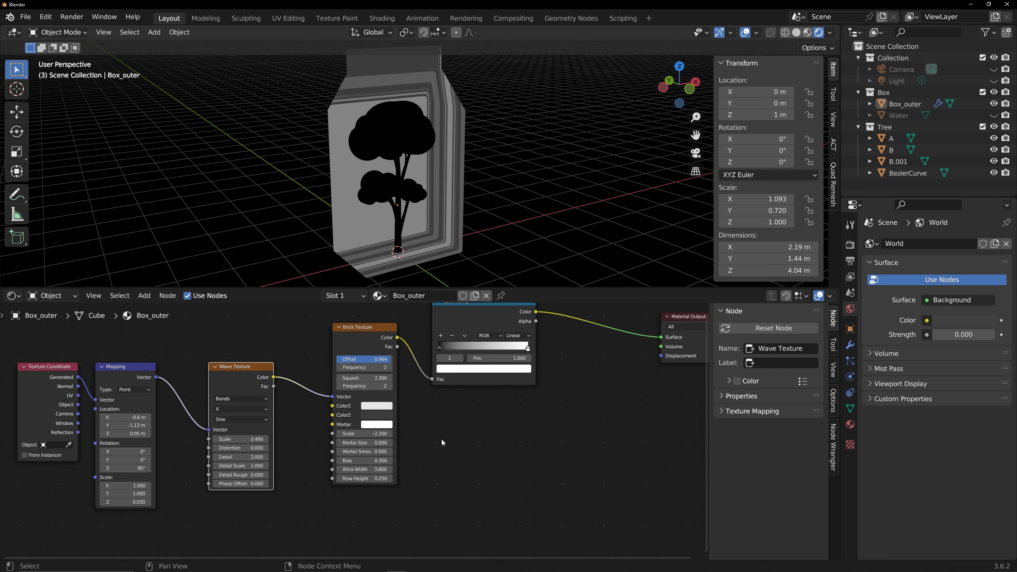
pyautogui.moveTo(441, 438); pyautogui.dragTo(404, 457, button='middle')
pyautogui.click(341, 432)
pyautogui.click(340, 442)
pyautogui.moveTo(395, 355); pyautogui.dragTo(395, 386)
pyautogui.click(340, 424)
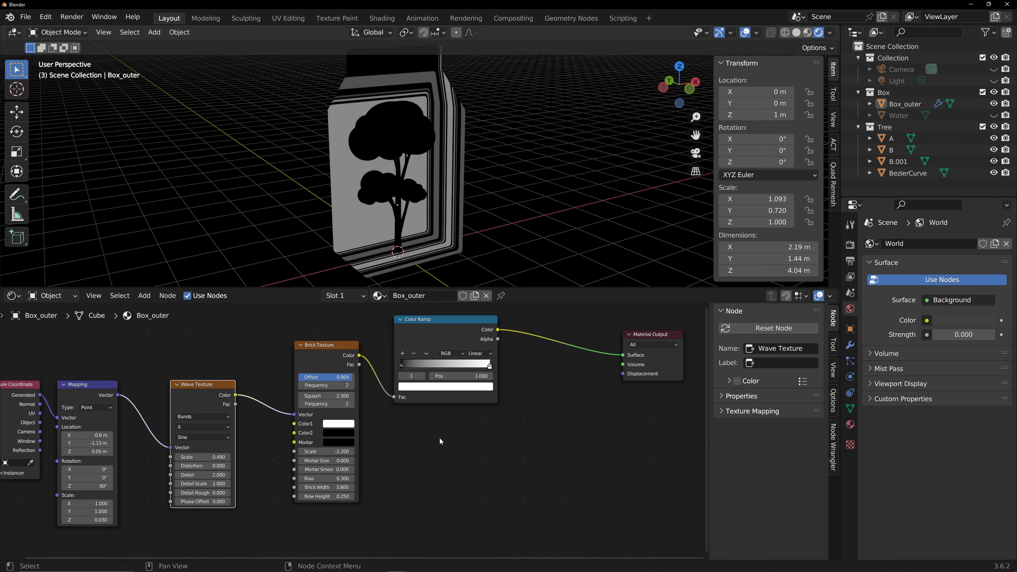
# Set the Brick Texture's Squash to 25.1 and its Scale to 0.4.
pyautogui.scroll(6, 405, 172)
pyautogui.moveTo(338, 451); pyautogui.dragTo(385, 451)
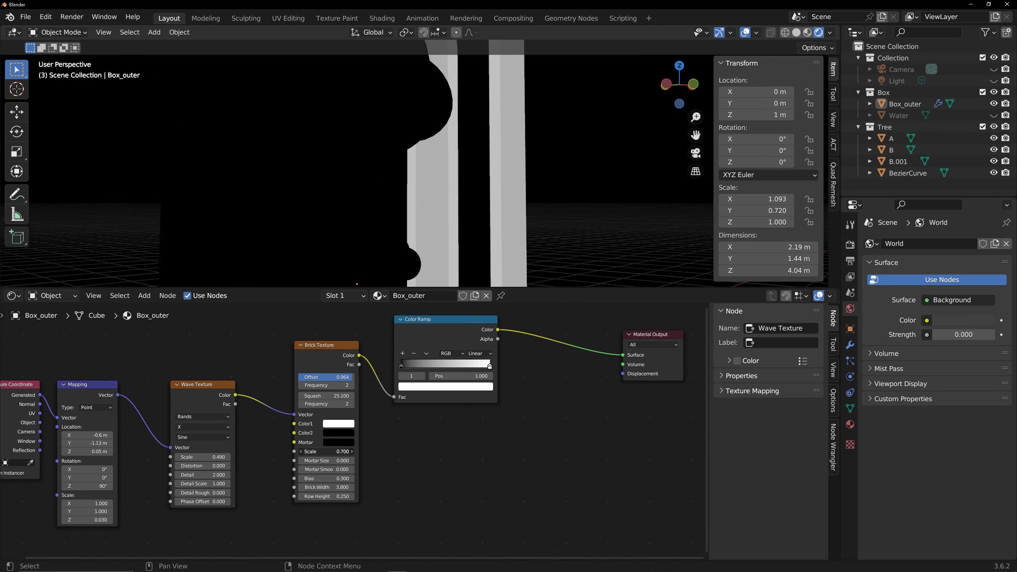
pyautogui.scroll(-6, 404, 172)
pyautogui.moveTo(404, 172); pyautogui.dragTo(437, 169, button='middle')
pyautogui.moveTo(265, 448); pyautogui.dragTo(327, 468, button='middle')
# Set the Wave Texture's bands direction to Y and the Mapping's Z rotation to 90°.
pyautogui.moveTo(152, 504); pyautogui.dragTo(116, 504)
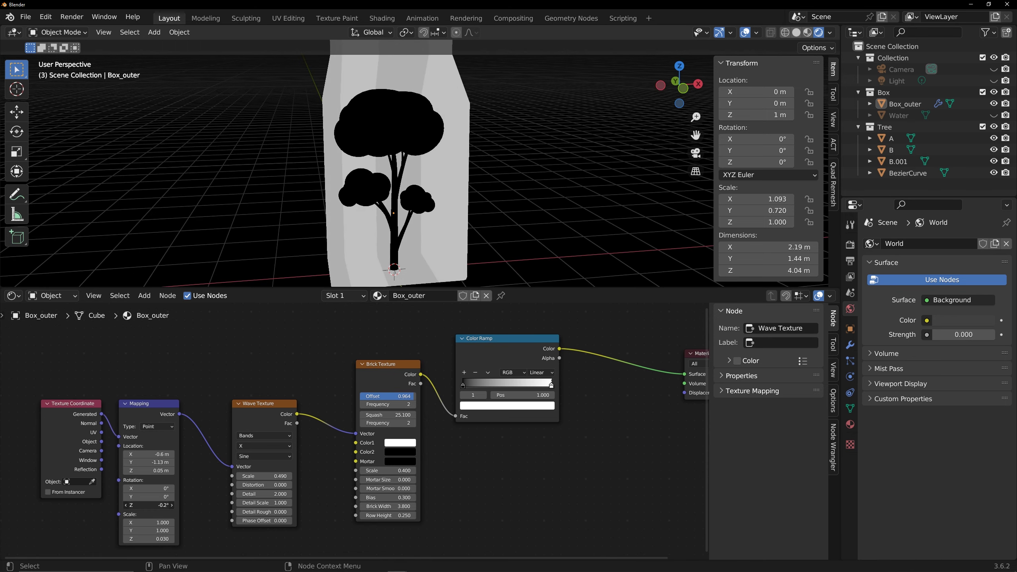
pyautogui.click(256, 446)
pyautogui.click(246, 468)
pyautogui.write('90')
pyautogui.press('Return')
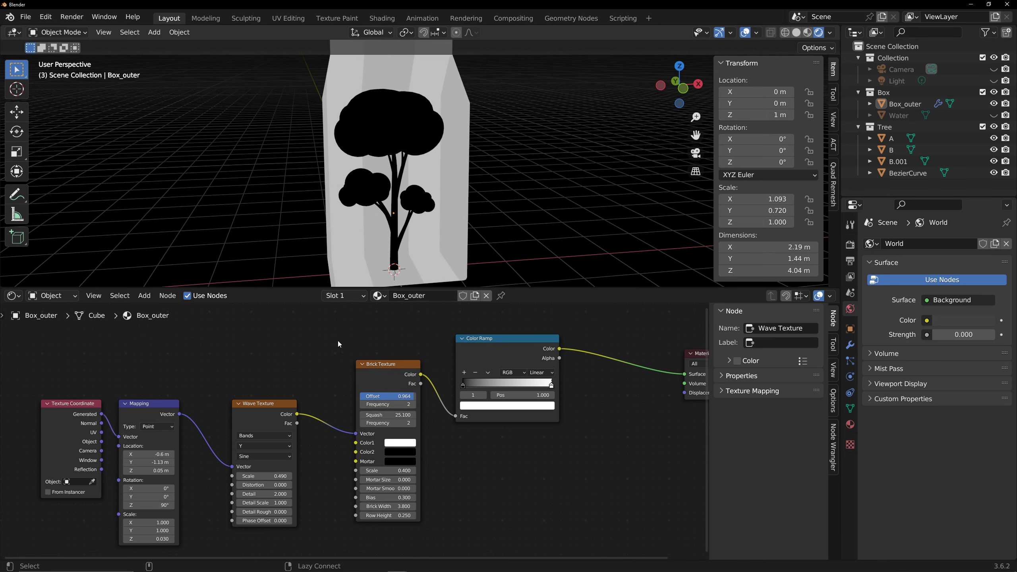
# Set the Wave Texture's Scale to -1.01, Distortion to 11.8, Detail to 12.7 and Detail Scale to -1.3, and the Mapping's Z location to -0.85 m.
pyautogui.moveTo(276, 477)
pyautogui.mouseDown()
pyautogui.moveTo(309, 485)
pyautogui.moveTo(256, 476)
pyautogui.mouseUp()
pyautogui.scroll(-1, 320, 245)
pyautogui.moveTo(321, 245); pyautogui.dragTo(432, 198, button='middle')
pyautogui.press('g')
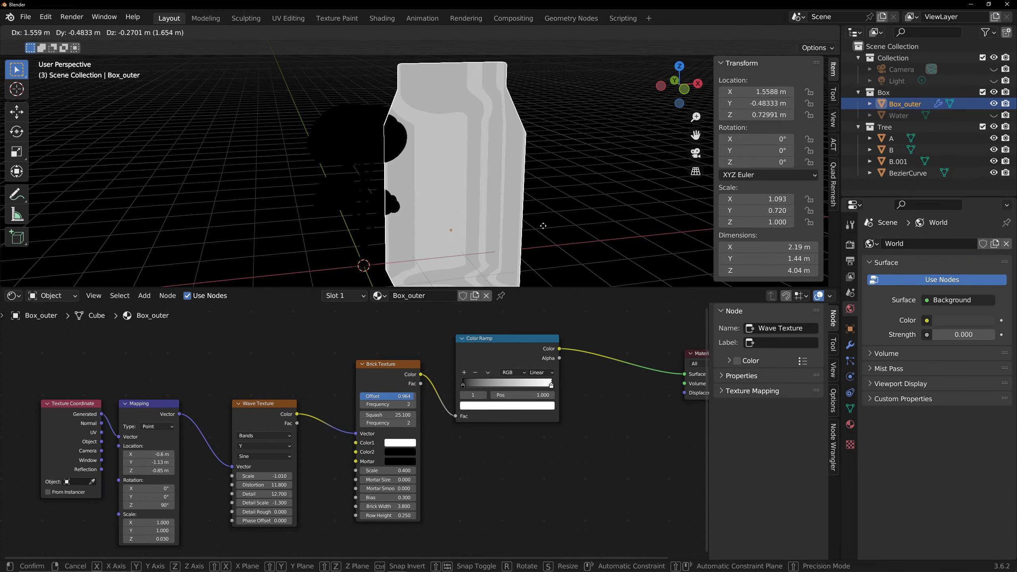
pyautogui.rightClick(543, 226)
pyautogui.moveTo(476, 231); pyautogui.dragTo(444, 248, button='middle')
# Enlarge the 3D viewport and change the Color Ramp's black stop to blue.
pyautogui.moveTo(430, 287); pyautogui.dragTo(426, 314)
pyautogui.moveTo(481, 380); pyautogui.dragTo(309, 402, button='middle')
pyautogui.scroll(3, 308, 402)
pyautogui.moveTo(412, 432); pyautogui.dragTo(409, 432)
pyautogui.moveTo(279, 431); pyautogui.dragTo(278, 432)
pyautogui.click(344, 462)
pyautogui.moveTo(382, 344); pyautogui.dragTo(381, 300)
pyautogui.moveTo(354, 316); pyautogui.dragTo(363, 307)
pyautogui.moveTo(412, 432); pyautogui.dragTo(349, 430)
pyautogui.rightClick(347, 428)
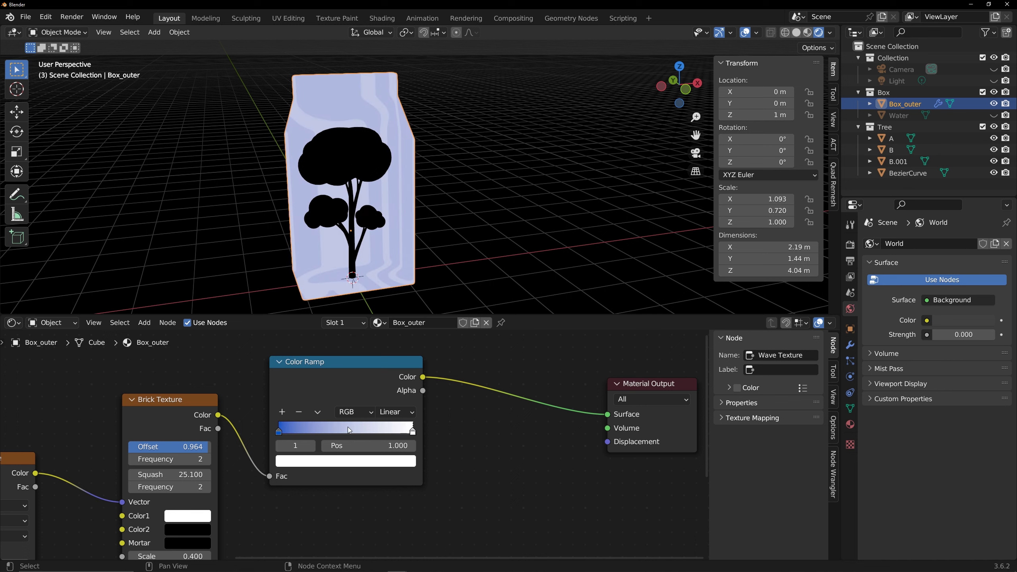
# Set the Brick Texture's Color1 to light grey, its Mortar colour to mid grey and its Scale to 0.6.
pyautogui.moveTo(310, 519); pyautogui.dragTo(380, 478, button='middle')
pyautogui.scroll(1, 328, 461)
pyautogui.click(254, 478)
pyautogui.moveTo(344, 296)
pyautogui.mouseDown()
pyautogui.moveTo(344, 325)
pyautogui.moveTo(344, 307)
pyautogui.mouseUp()
pyautogui.click(254, 493)
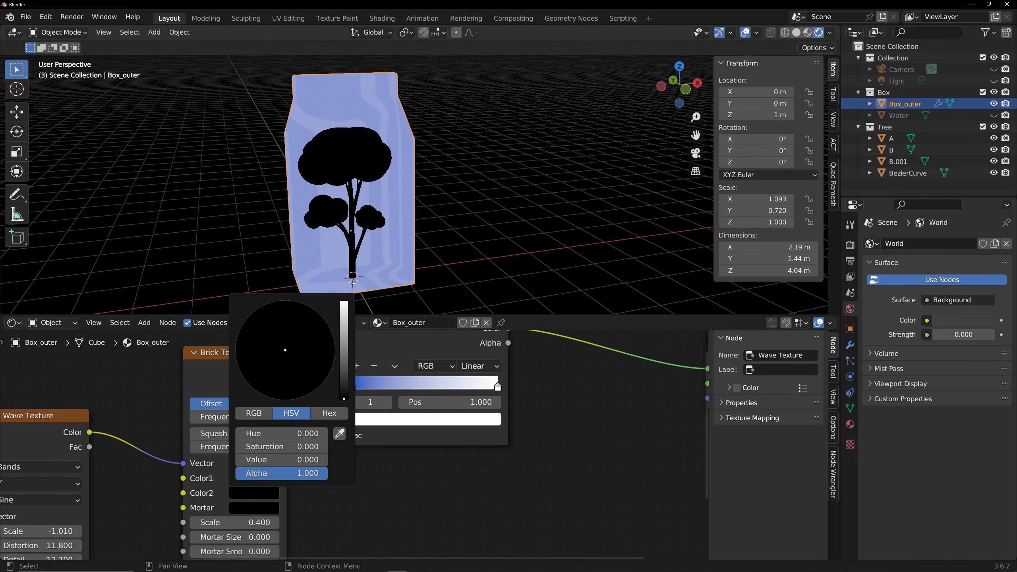
pyautogui.click(254, 507)
pyautogui.moveTo(343, 353)
pyautogui.mouseDown()
pyautogui.moveTo(343, 329)
pyautogui.moveTo(344, 358)
pyautogui.mouseUp()
pyautogui.moveTo(389, 534); pyautogui.dragTo(424, 478, button='middle')
pyautogui.moveTo(276, 467); pyautogui.dragTo(284, 467)
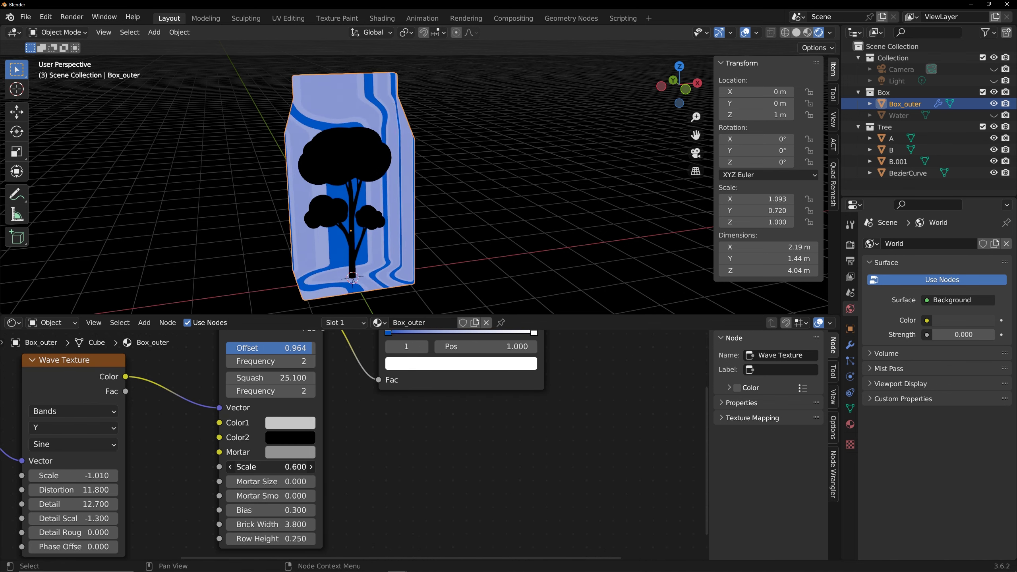
# Recolour the Brick Texture's Color2 teal-blue and Mortar blue, and set its Scale to 0.7, Brick Width to 0.2 and Row Height to 0.65.
pyautogui.moveTo(333, 454); pyautogui.dragTo(323, 471, button='middle')
pyautogui.scroll(1, 323, 472)
pyautogui.click(280, 454)
pyautogui.moveTo(373, 351); pyautogui.dragTo(373, 297)
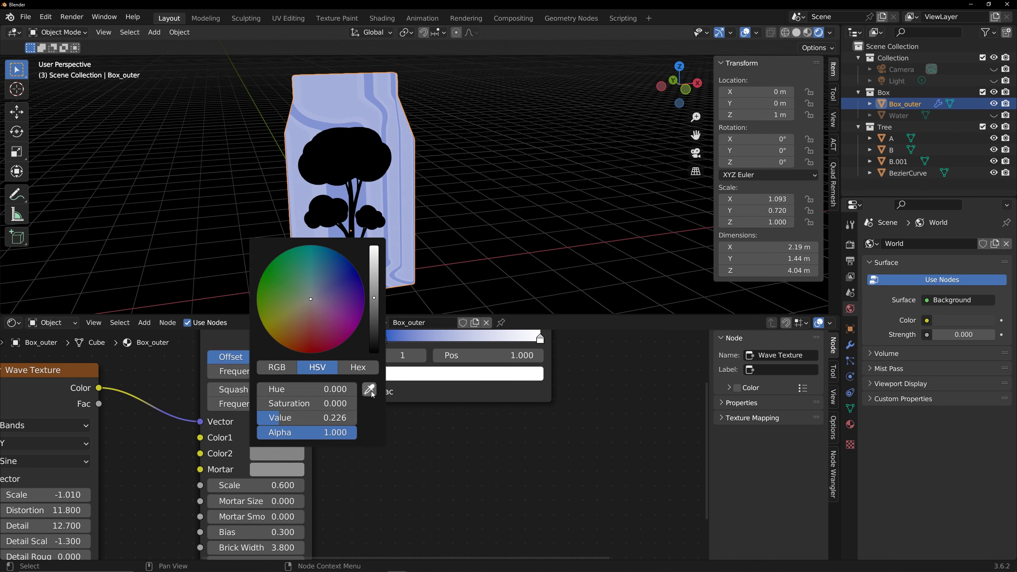
pyautogui.click(330, 261)
pyautogui.moveTo(463, 388); pyautogui.dragTo(463, 338, button='middle')
pyautogui.click(277, 418)
pyautogui.click(331, 236)
pyautogui.moveTo(449, 200); pyautogui.dragTo(449, 189, button='middle')
pyautogui.scroll(-5, 427, 409)
# Insert a Hue/Saturation/Value node between the Color Ramp and Material Output, with Saturation 0.7 and Value 1.1.
pyautogui.hotkey('shift', 'a')
pyautogui.click(428, 404)
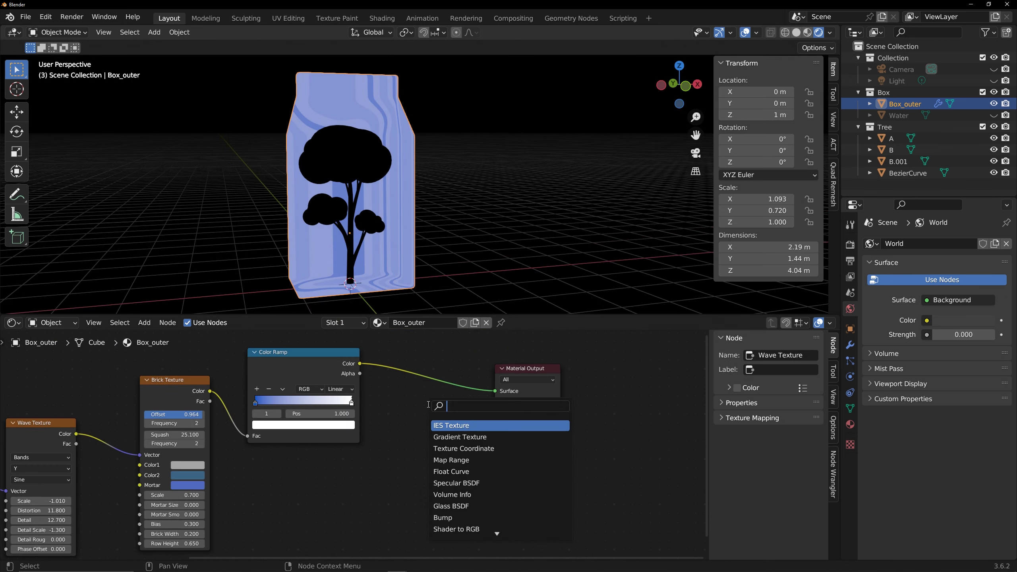
pyautogui.write('hue')
pyautogui.press('Return')
pyautogui.click(412, 412)
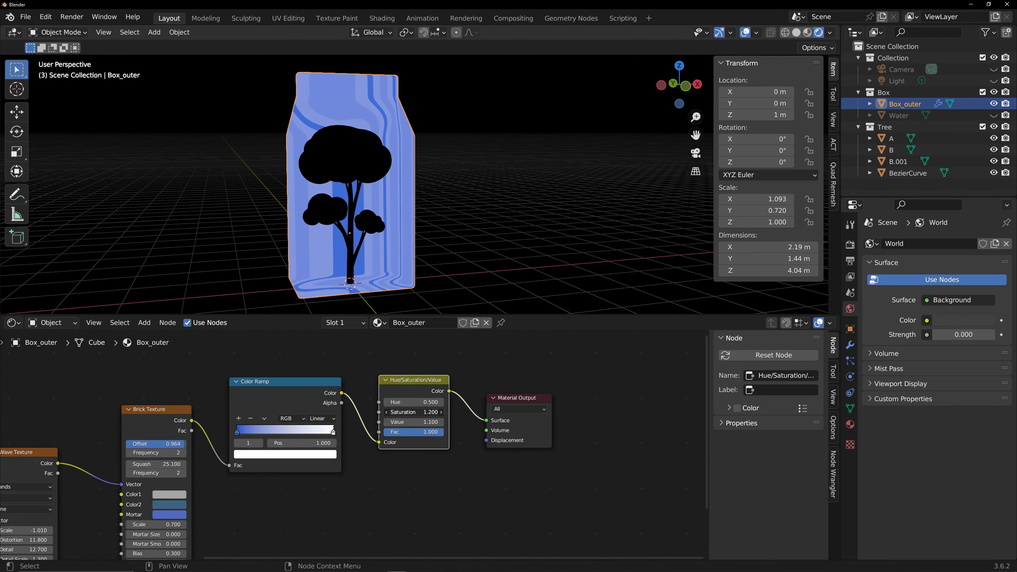
pyautogui.moveTo(412, 412); pyautogui.dragTo(396, 412)
# Insert an RGB Curves node before the Material Output and bend its curve into a steep S shape.
pyautogui.hotkey('shift', 'a')
pyautogui.write('cur')
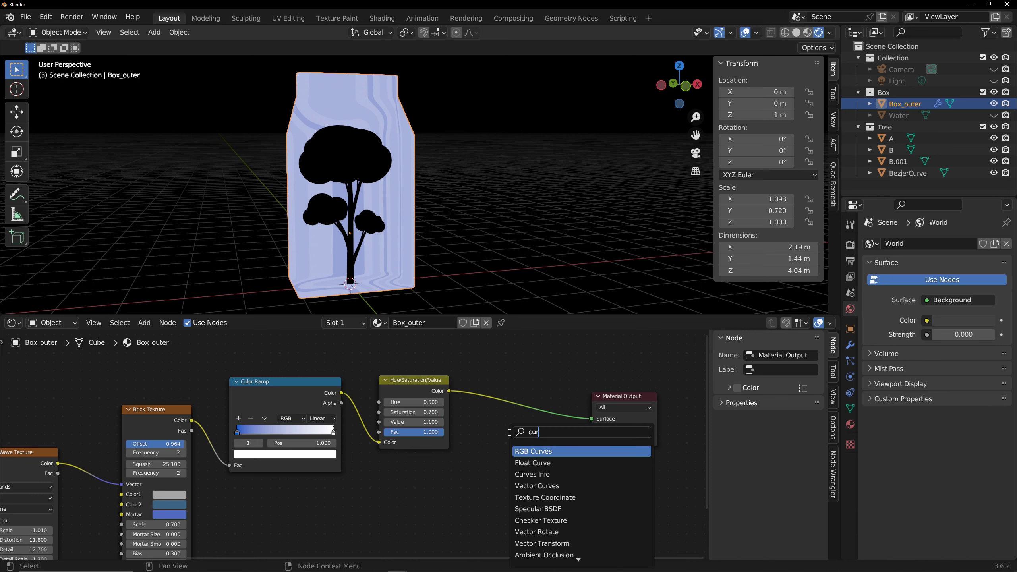
pyautogui.press('Return')
pyautogui.click(487, 373)
pyautogui.moveTo(521, 449); pyautogui.dragTo(513, 465)
pyautogui.moveTo(559, 430); pyautogui.dragTo(560, 409)
pyautogui.moveTo(514, 465); pyautogui.dragTo(520, 466)
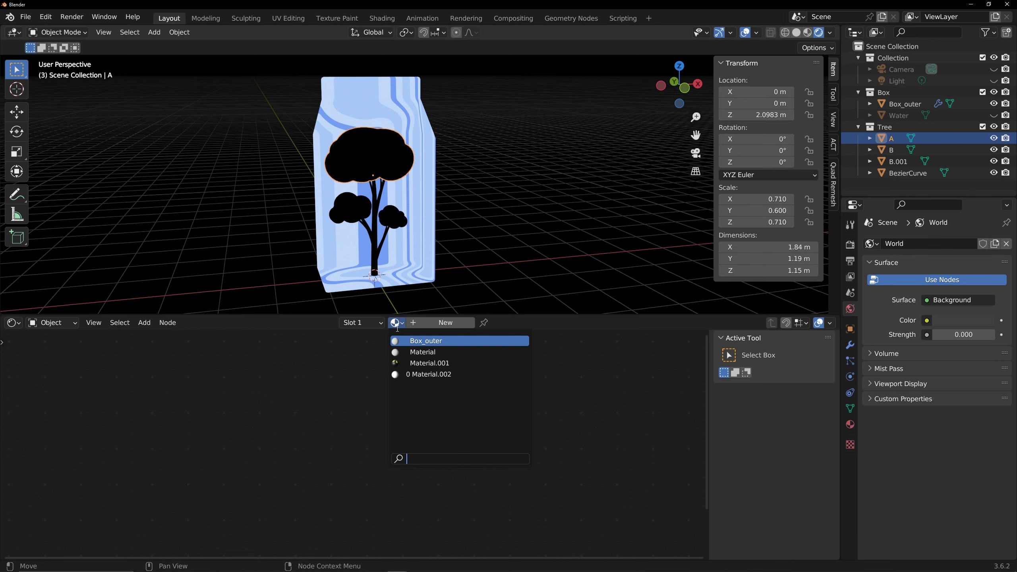
# Assign the Box_outer material to tree crown A as a single-user copy and set its Wave Texture Scale to -0.35.
pyautogui.click(423, 341)
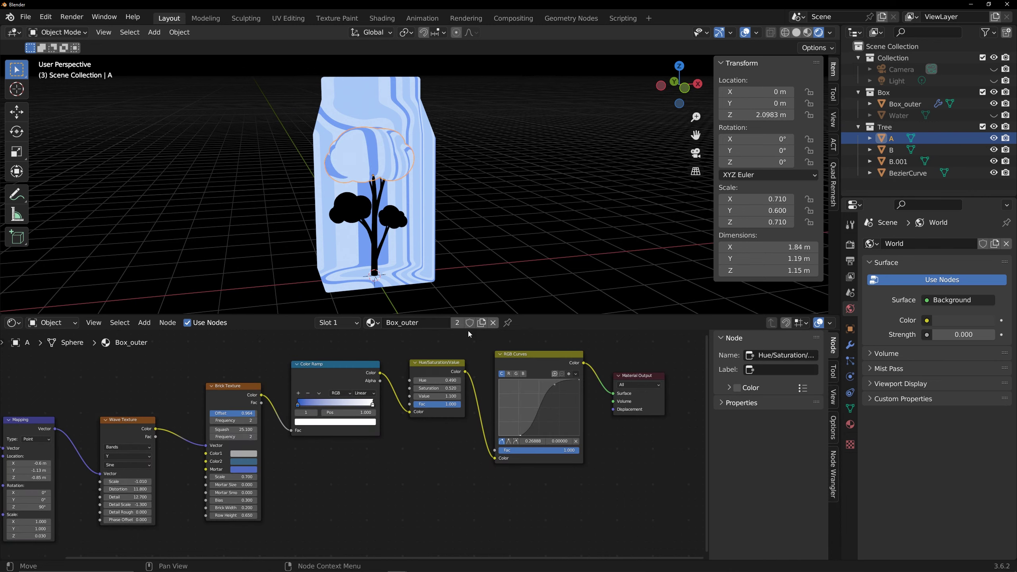
pyautogui.click(480, 322)
pyautogui.scroll(-2, 286, 352)
pyautogui.moveTo(286, 352); pyautogui.dragTo(360, 386, button='middle')
pyautogui.scroll(2, 253, 430)
pyautogui.moveTo(253, 430); pyautogui.dragTo(319, 378, button='middle')
pyautogui.keyDown('shift'); pyautogui.moveTo(288, 461); pyautogui.dragTo(291, 461); pyautogui.keyUp('shift')
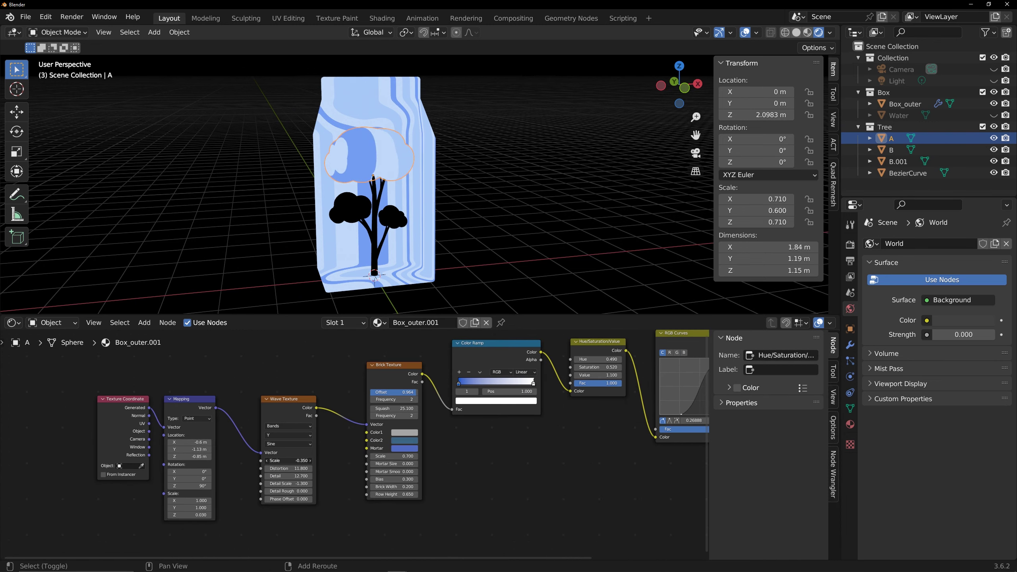
pyautogui.moveTo(446, 266)
pyautogui.mouseDown(button='middle')
pyautogui.moveTo(511, 262)
pyautogui.moveTo(430, 263)
pyautogui.mouseUp(button='middle')
pyautogui.press('Tab')
pyautogui.press('a')
pyautogui.press('s')
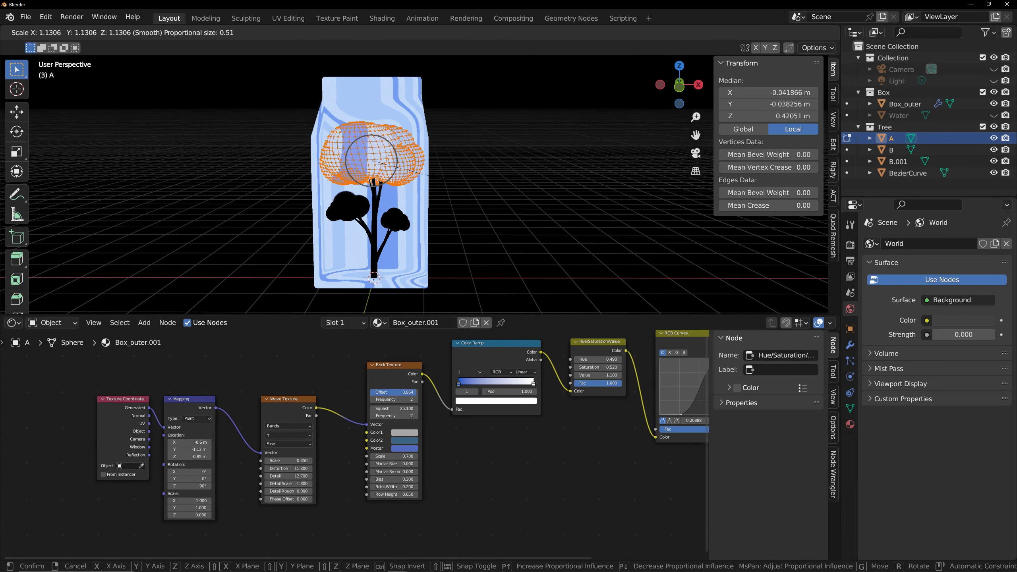
pyautogui.rightClick(430, 177)
pyautogui.press('Tab')
# Set the Wave Texture's Scale to -0.69 and Distortion to 29.3, and the Brick Texture's Scale to 0.21, Bias to -0.1 and Row Height to 0.06.
pyautogui.scroll(1, 336, 429)
pyautogui.moveTo(283, 466); pyautogui.dragTo(281, 475)
pyautogui.moveTo(480, 230)
pyautogui.mouseDown(button='middle')
pyautogui.moveTo(535, 225)
pyautogui.moveTo(492, 228)
pyautogui.mouseUp(button='middle')
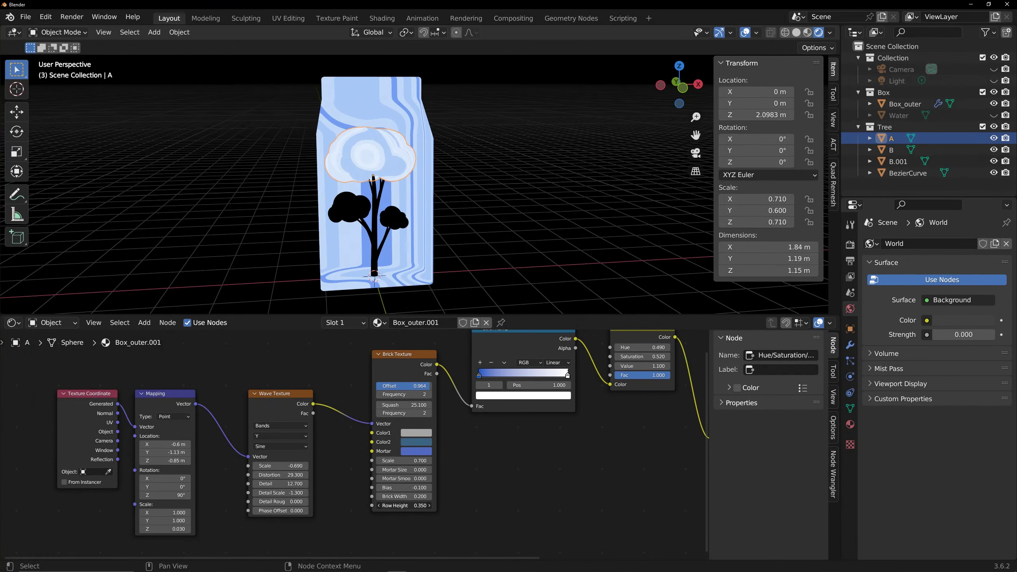
pyautogui.moveTo(405, 506); pyautogui.dragTo(389, 505)
pyautogui.moveTo(405, 460)
pyautogui.mouseDown()
pyautogui.moveTo(416, 460)
pyautogui.moveTo(400, 461)
pyautogui.mouseUp()
pyautogui.moveTo(472, 240); pyautogui.dragTo(476, 231, button='middle')
# Set the Hue/Saturation/Value node's Saturation to 0.5 and its Hue to 0.5.
pyautogui.scroll(1, 343, 393)
pyautogui.moveTo(475, 377); pyautogui.dragTo(253, 412, button='middle')
pyautogui.click(344, 392)
pyautogui.moveTo(460, 380); pyautogui.dragTo(422, 380)
pyautogui.moveTo(348, 429); pyautogui.dragTo(435, 431, button='middle')
pyautogui.press('Return')
pyautogui.doubleClick(531, 391)
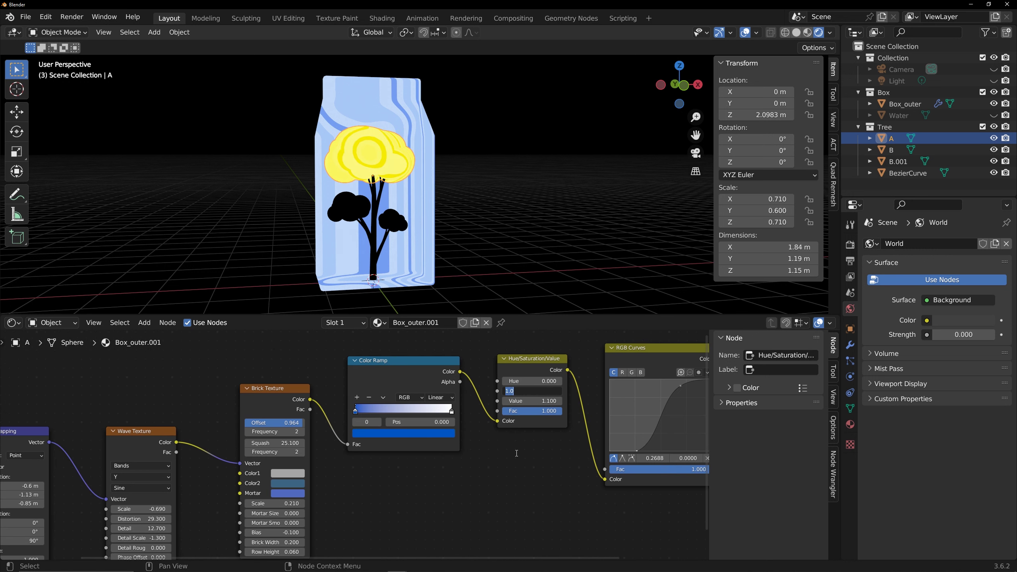
pyautogui.write('0.5')
pyautogui.press('Return')
pyautogui.doubleClick(545, 381)
pyautogui.write('0.5')
pyautogui.press('Return')
# Change the Color Ramp's blue stop to a dark reddish brown.
pyautogui.moveTo(373, 481); pyautogui.dragTo(386, 462, button='middle')
pyautogui.click(415, 414)
pyautogui.click(392, 340)
pyautogui.moveTo(442, 299); pyautogui.dragTo(442, 321)
# Change the Color Ramp's white stop to a pale yellow.
pyautogui.click(464, 392)
pyautogui.click(415, 413)
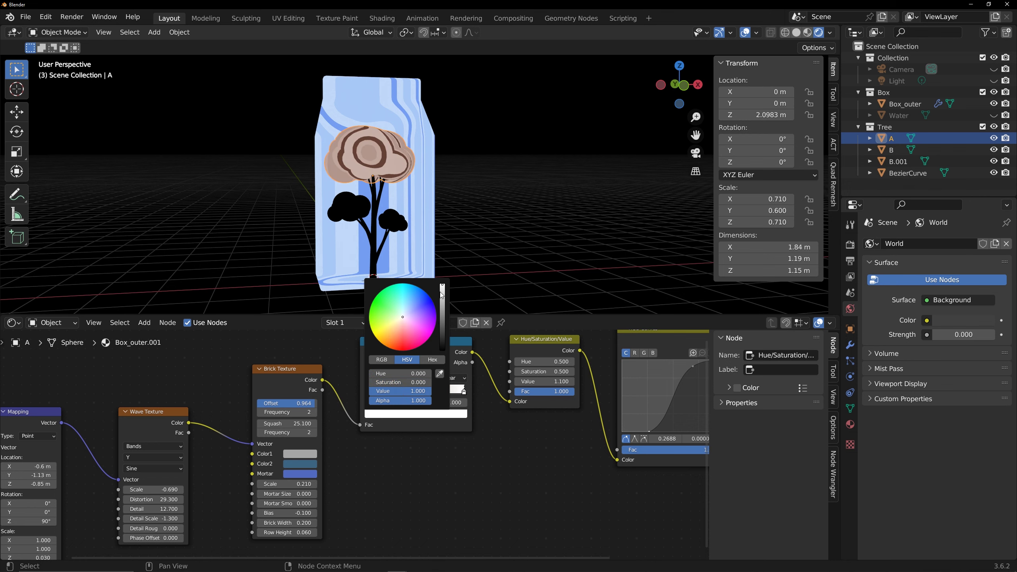
pyautogui.click(442, 297)
pyautogui.click(386, 330)
pyautogui.click(442, 290)
# Brighten the Color Ramp's brown stop to a lighter orange-brown.
pyautogui.click(367, 392)
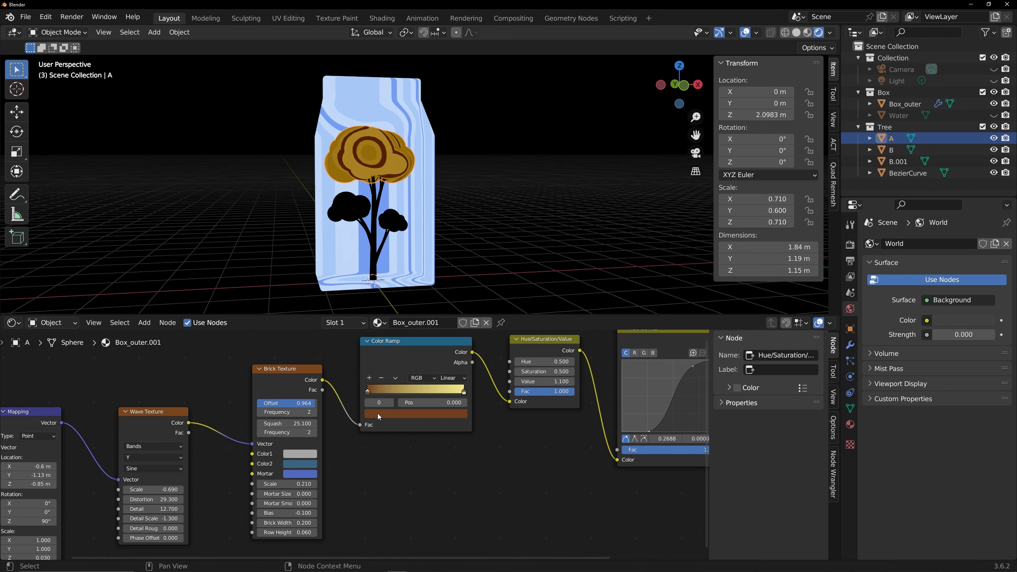
pyautogui.click(401, 413)
pyautogui.moveTo(442, 319); pyautogui.dragTo(442, 311)
pyautogui.scroll(-2, 382, 203)
pyautogui.moveTo(383, 203); pyautogui.dragTo(360, 177, button='middle')
pyautogui.scroll(3, 368, 188)
pyautogui.scroll(-3, 328, 481)
# Rearrange the Texture Coordinate, Mapping, Wave Texture, Brick Texture and Color Ramp nodes so they are spaced out.
pyautogui.moveTo(328, 481); pyautogui.dragTo(411, 455, button='middle')
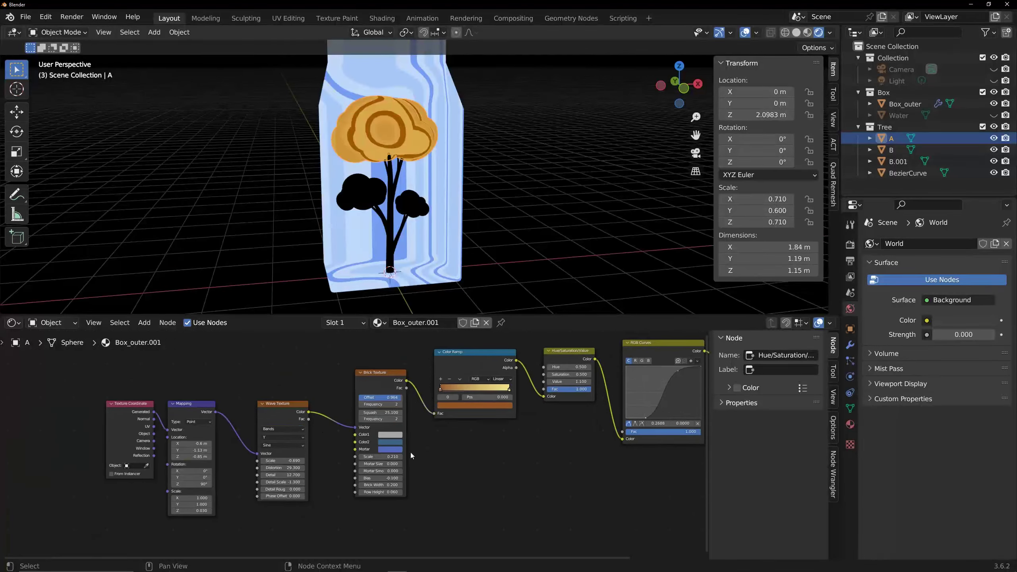
pyautogui.moveTo(289, 411); pyautogui.dragTo(320, 412)
pyautogui.moveTo(277, 362); pyautogui.dragTo(376, 437)
pyautogui.moveTo(316, 409); pyautogui.dragTo(312, 443)
pyautogui.moveTo(273, 349); pyautogui.dragTo(485, 470)
pyautogui.moveTo(378, 403); pyautogui.dragTo(349, 395)
pyautogui.scroll(-3, 398, 484)
pyautogui.moveTo(399, 483); pyautogui.dragTo(379, 462, button='middle')
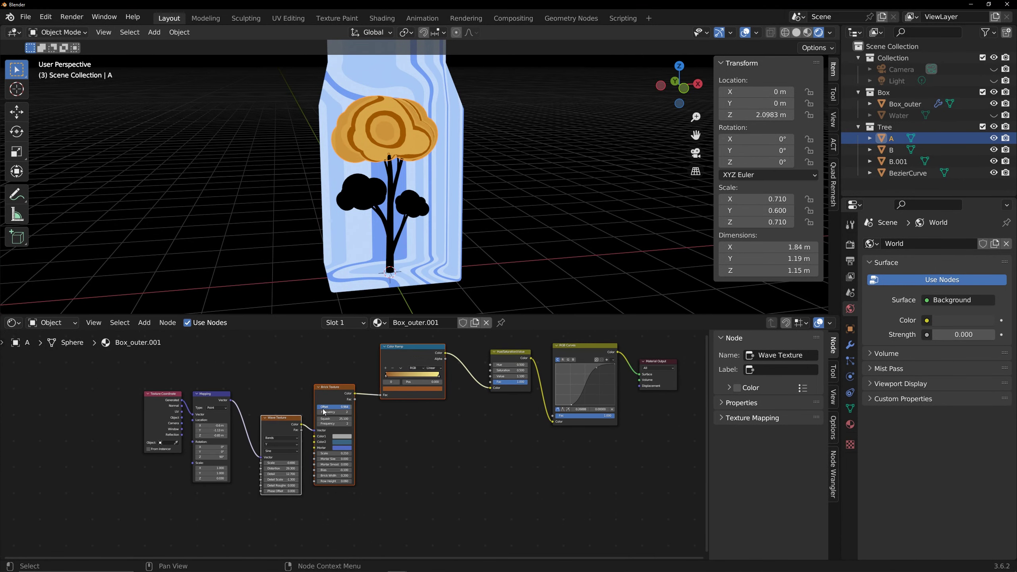
pyautogui.moveTo(338, 391); pyautogui.dragTo(353, 356)
pyautogui.moveTo(287, 422); pyautogui.dragTo(294, 382)
pyautogui.moveTo(403, 436); pyautogui.dragTo(345, 436, button='middle')
pyautogui.moveTo(193, 467); pyautogui.dragTo(126, 424)
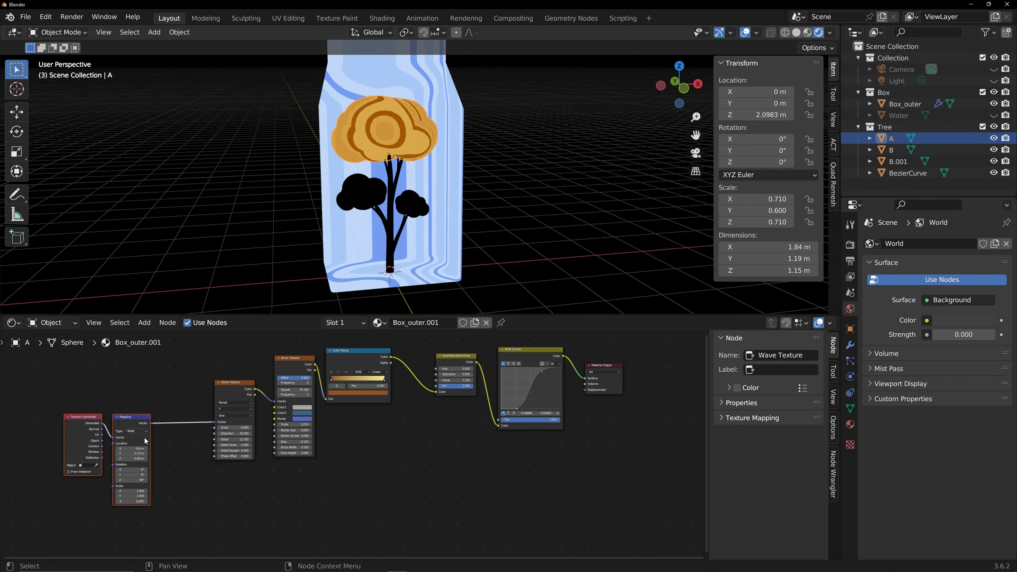
pyautogui.click(188, 467)
# Add a second Mapping node below the first one and feed it from the Texture Coordinate node.
pyautogui.moveTo(190, 473); pyautogui.dragTo(188, 428, button='middle')
pyautogui.click(135, 373)
pyautogui.click(204, 429)
pyautogui.hotkey('shift', 'a')
pyautogui.write('map')
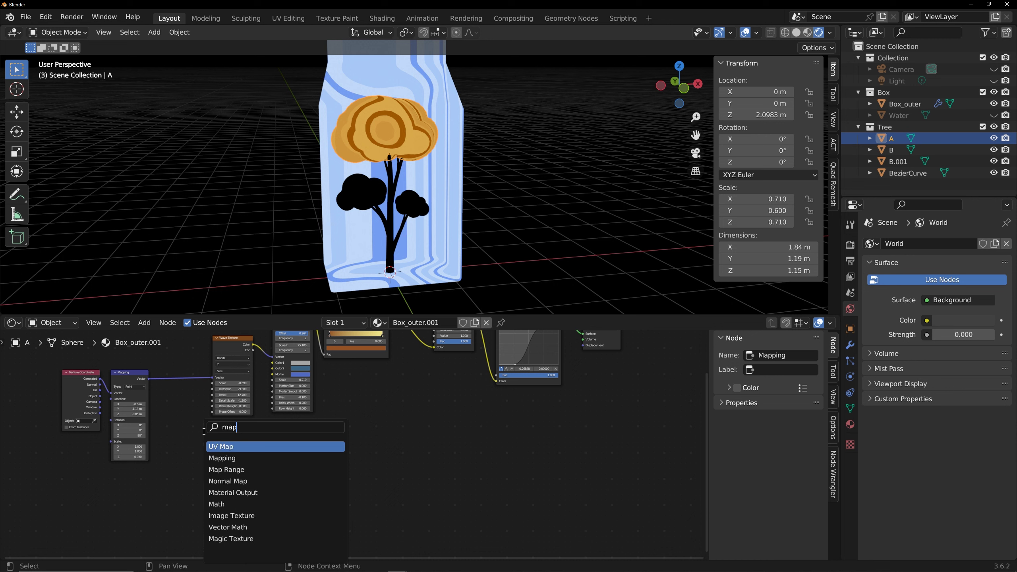
pyautogui.press('Return')
pyautogui.click(188, 454)
pyautogui.moveTo(100, 396); pyautogui.dragTo(171, 473)
pyautogui.moveTo(189, 454); pyautogui.dragTo(121, 476)
pyautogui.moveTo(222, 461); pyautogui.dragTo(232, 456, button='middle')
# Add a Separate XYZ node connected to the second Mapping node's Vector output.
pyautogui.moveTo(130, 472); pyautogui.dragTo(183, 484)
pyautogui.write('se')
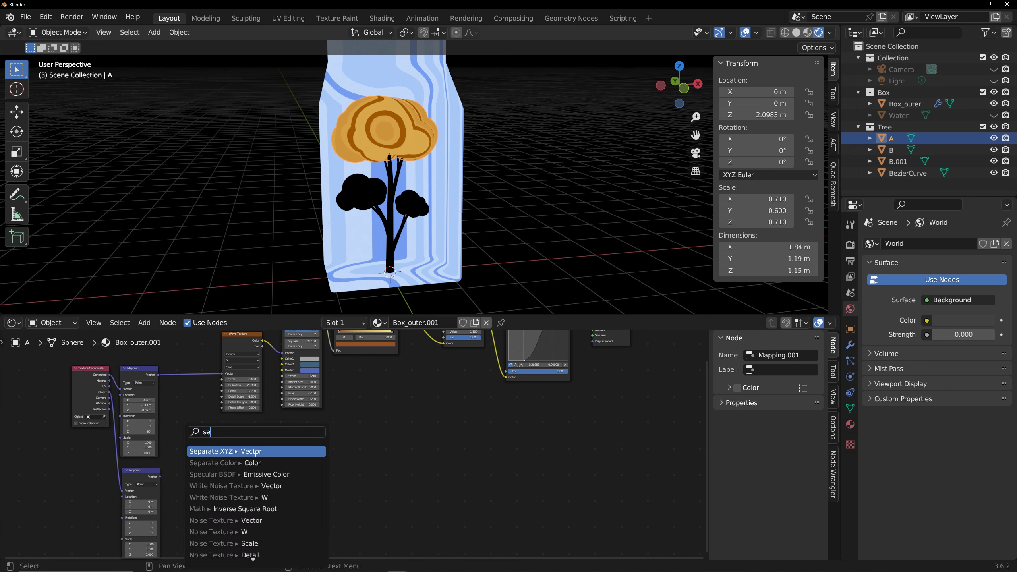
pyautogui.press('Return')
pyautogui.click(255, 455)
# Duplicate the Color Ramp below the brick nodes and connect the Separate XYZ's Z output to its Fac input.
pyautogui.scroll(1, 310, 434)
pyautogui.moveTo(311, 433); pyautogui.dragTo(287, 469, button='middle')
pyautogui.scroll(-1, 286, 469)
pyautogui.click(340, 354)
pyautogui.hotkey('shift', 'd')
pyautogui.click(295, 485)
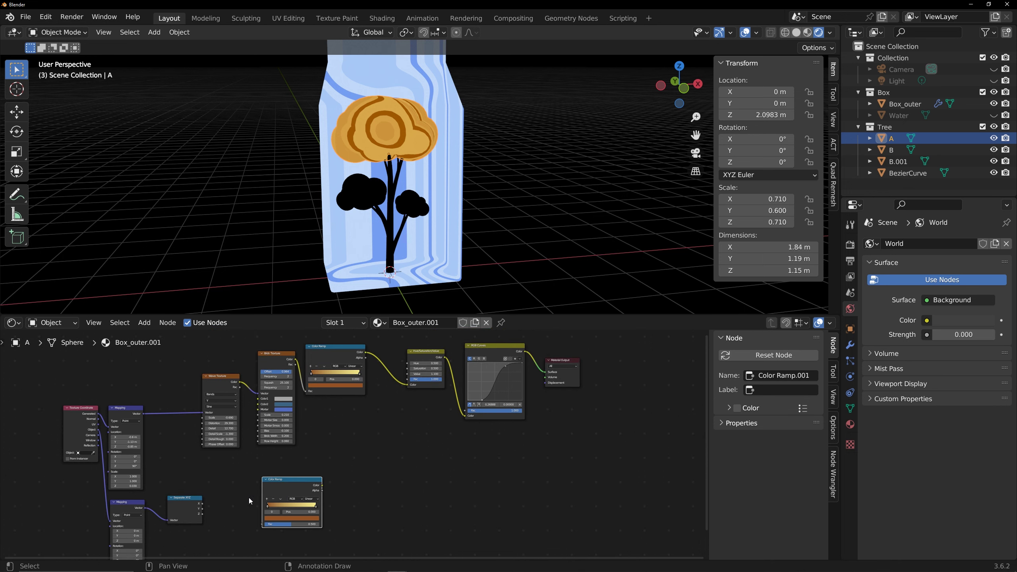
pyautogui.moveTo(201, 514); pyautogui.dragTo(261, 523)
# Connect the duplicated Color Ramp to the Material Output's Surface and lower the second Mapping node's Z scale.
pyautogui.moveTo(399, 457); pyautogui.dragTo(350, 471, button='middle')
pyautogui.moveTo(273, 498); pyautogui.dragTo(495, 385)
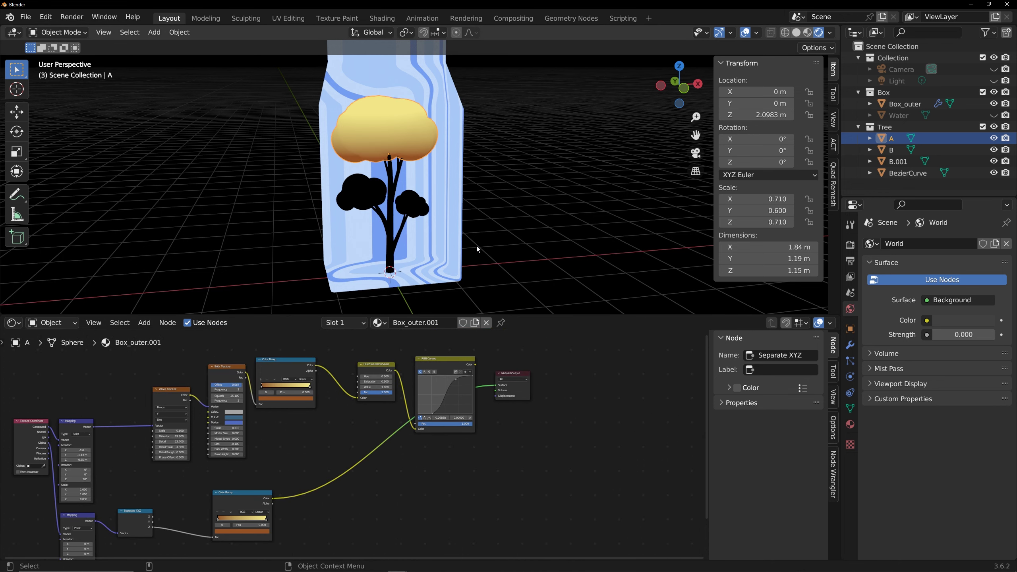
pyautogui.moveTo(512, 197); pyautogui.dragTo(537, 185, button='middle')
pyautogui.moveTo(301, 460); pyautogui.dragTo(426, 387, button='middle')
pyautogui.scroll(4, 224, 507)
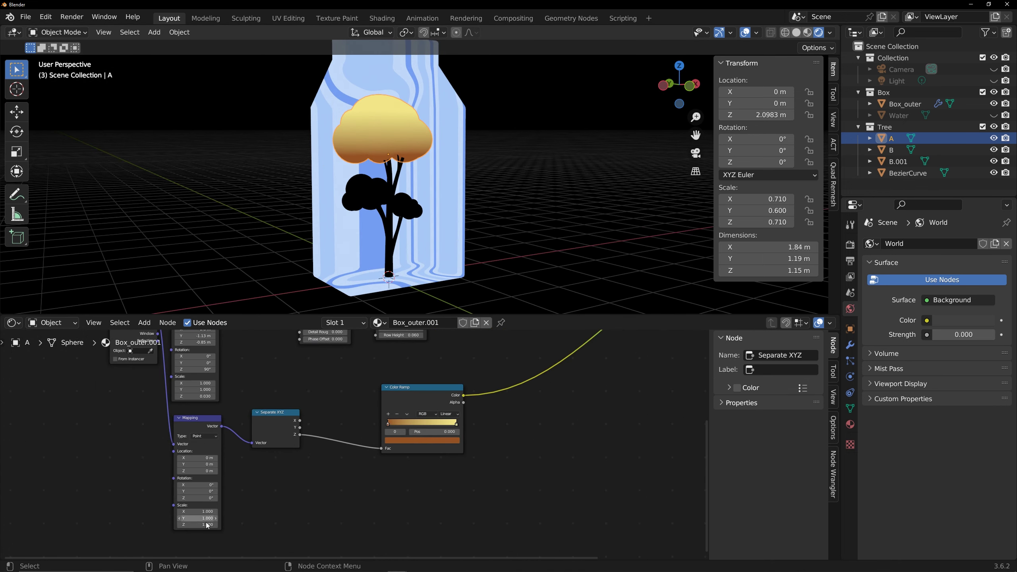
pyautogui.moveTo(208, 525); pyautogui.dragTo(195, 525)
# Cut the link from the duplicated Color Ramp to the Material Output and move the ramp farther from Separate XYZ.
pyautogui.scroll(-4, 576, 446)
pyautogui.moveTo(576, 446); pyautogui.dragTo(362, 518, button='middle')
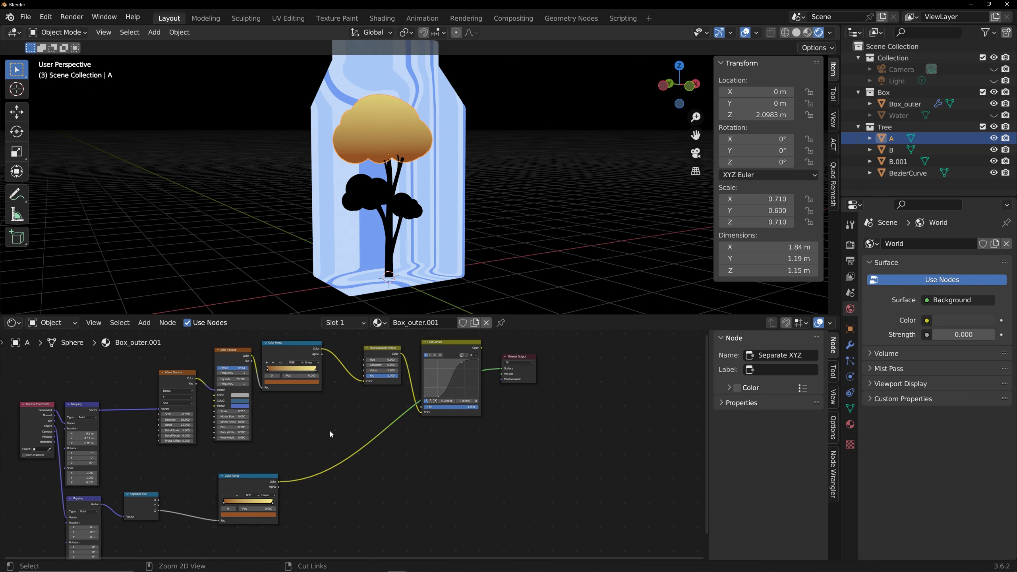
pyautogui.keyDown('ctrl'); pyautogui.moveTo(331, 434); pyautogui.dragTo(320, 467, button='right'); pyautogui.keyUp('ctrl')
pyautogui.moveTo(264, 492); pyautogui.dragTo(301, 491)
# Add a Mix node for colours and connect the outputs of both Color Ramps to its A and B inputs.
pyautogui.hotkey('shift', 'a')
pyautogui.write('mix')
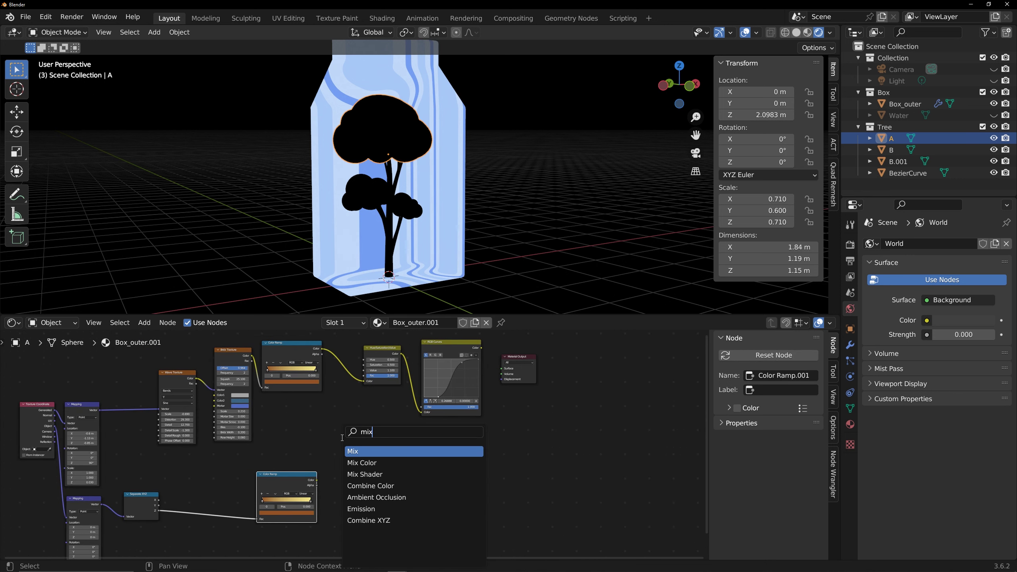
pyautogui.click(357, 464)
pyautogui.click(361, 451)
pyautogui.scroll(2, 361, 452)
pyautogui.moveTo(314, 332); pyautogui.dragTo(344, 472)
pyautogui.moveTo(309, 485); pyautogui.dragTo(344, 478)
# Connect the Mix result to the Hue/Saturation/Value node's Color input and the RGB Curves to the Material Output's Surface.
pyautogui.scroll(-2, 380, 437)
pyautogui.moveTo(382, 435); pyautogui.dragTo(364, 453, button='middle')
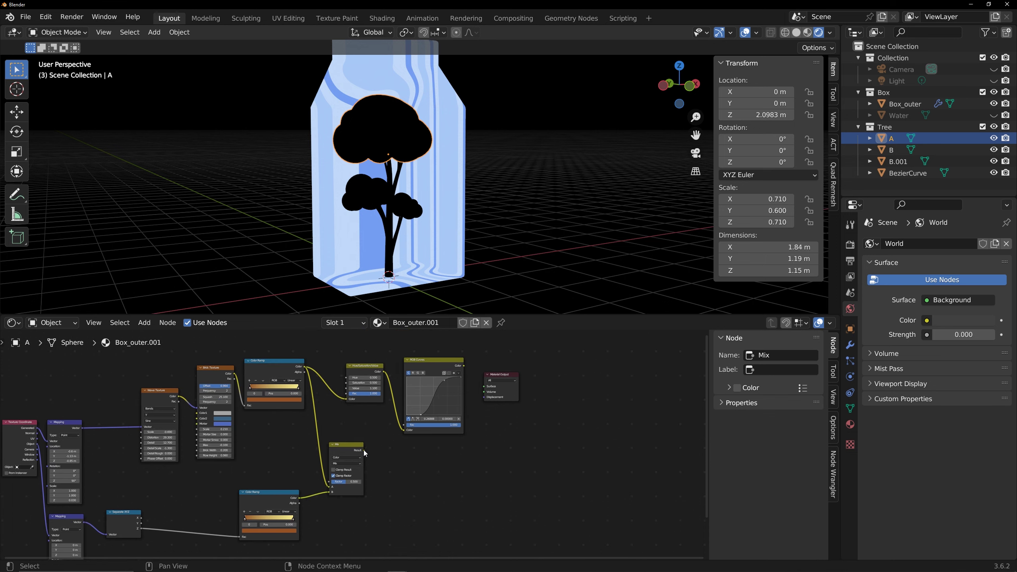
pyautogui.moveTo(363, 450); pyautogui.dragTo(346, 398)
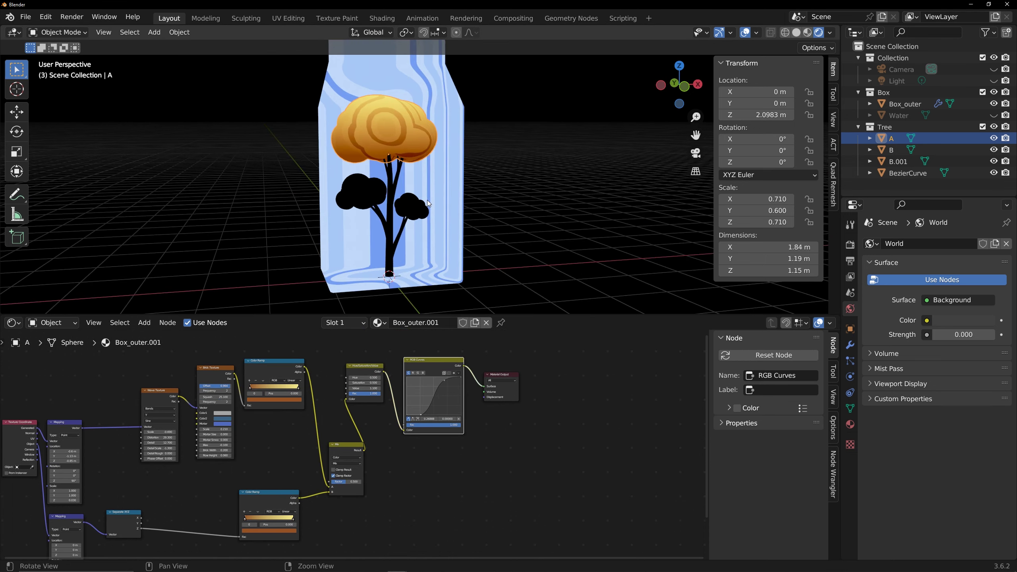
# Try different values for the Mapping node's Y location and the Wave Texture's distortion in the left leaf cluster's Tree_leafB material.
pyautogui.click(428, 200)
pyautogui.moveTo(194, 452); pyautogui.dragTo(179, 472)
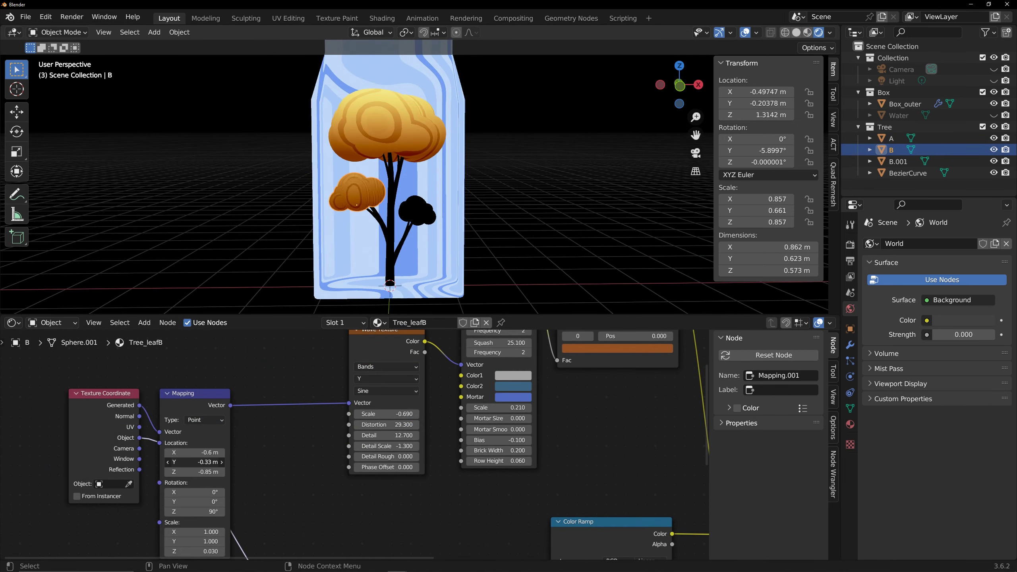
pyautogui.moveTo(304, 484); pyautogui.dragTo(264, 492, button='middle')
pyautogui.scroll(1, 353, 424)
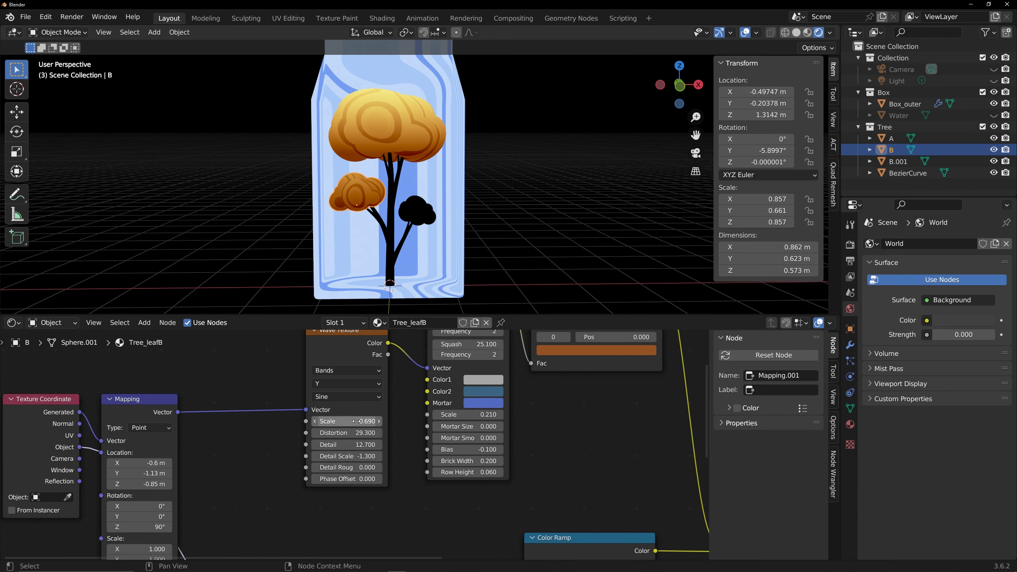
pyautogui.moveTo(346, 421)
pyautogui.mouseDown()
pyautogui.moveTo(363, 421)
pyautogui.moveTo(332, 433)
pyautogui.mouseUp()
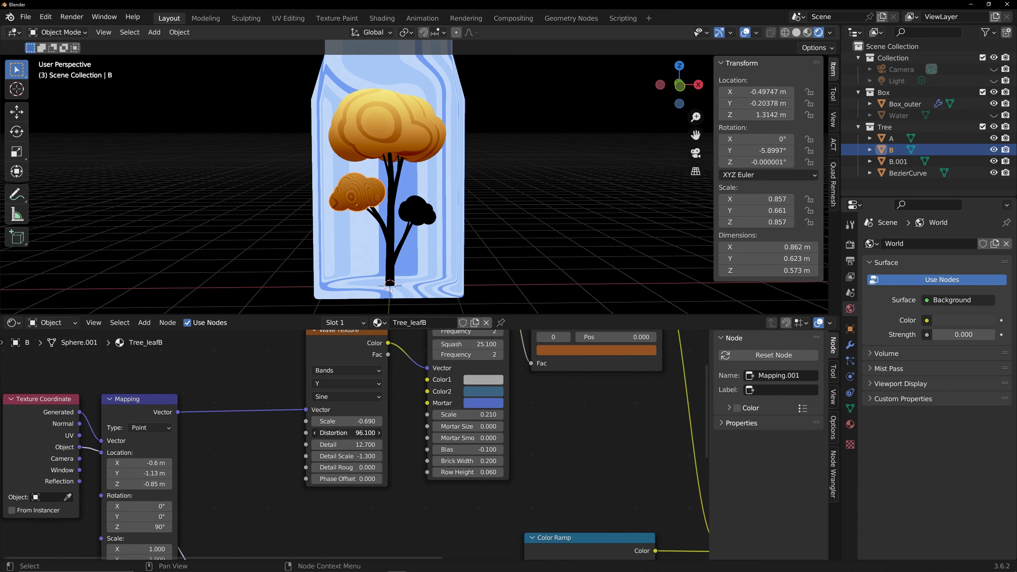
pyautogui.moveTo(358, 432); pyautogui.dragTo(362, 432)
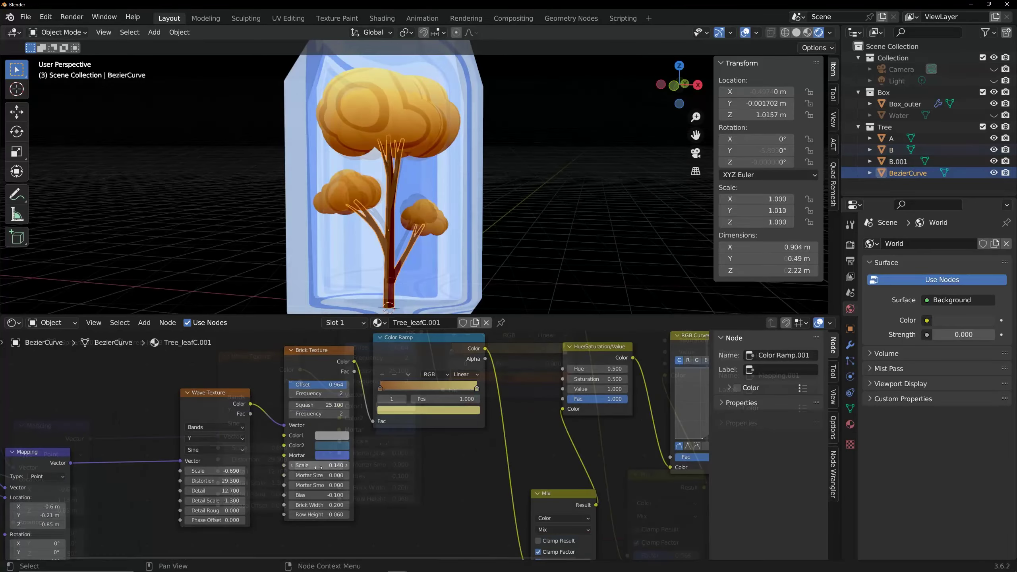
# Set the trunk material's Brick Texture scale to 1.760 and join the trunk with the three leaf clusters into one object.
pyautogui.moveTo(320, 465); pyautogui.dragTo(304, 465)
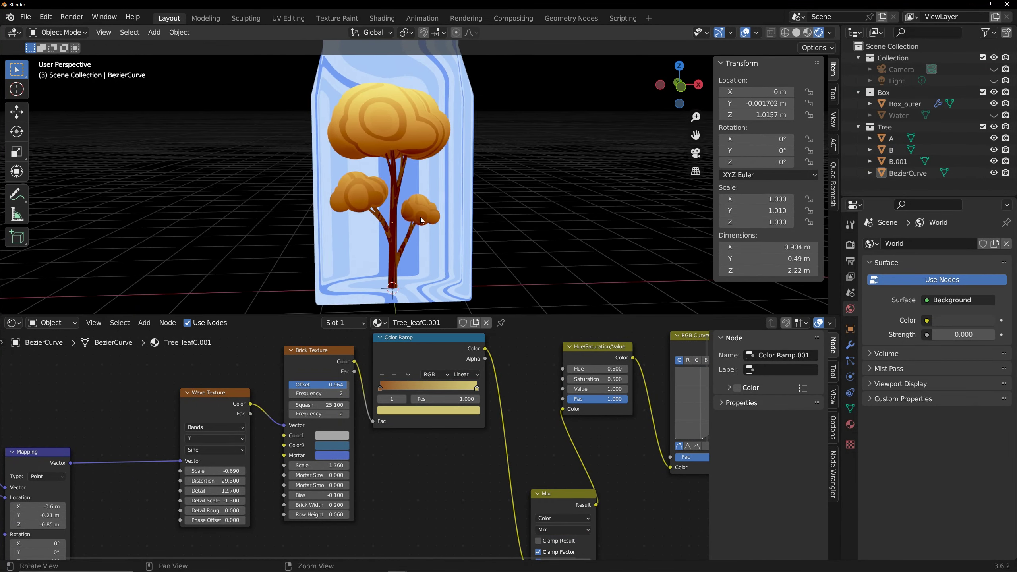
pyautogui.keyDown('shift'); pyautogui.click(407, 165); pyautogui.keyUp('shift')
pyautogui.keyDown('shift'); pyautogui.click(458, 214); pyautogui.keyUp('shift')
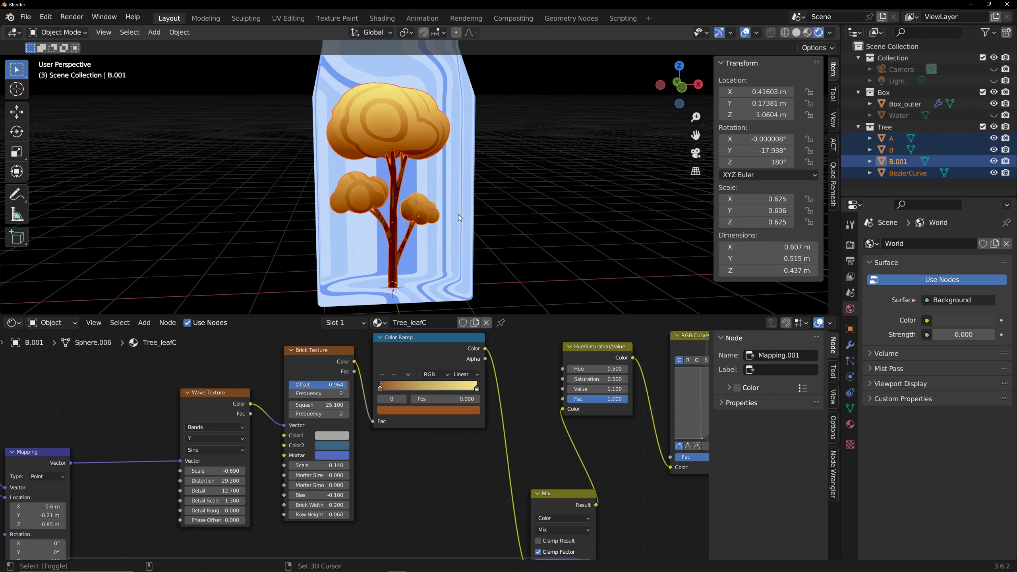
pyautogui.press('g')
pyautogui.press('Escape')
pyautogui.hotkey('ctrl', 'j')
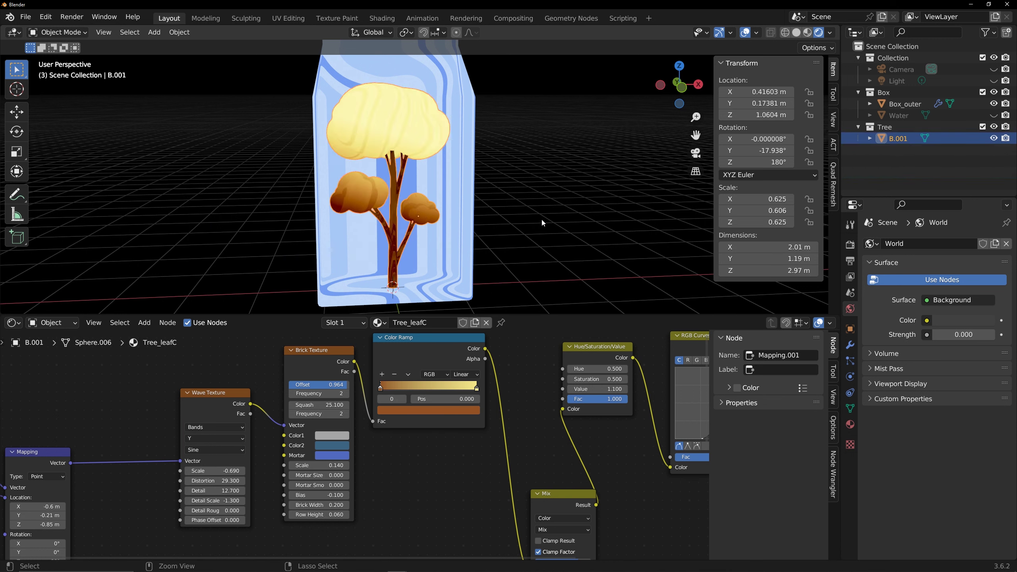
# Rename the joined tree's trunk material Tree_leafC.001 as Tree.
pyautogui.click(542, 221)
pyautogui.click(427, 149)
pyautogui.scroll(-3, 421, 452)
pyautogui.moveTo(421, 452); pyautogui.dragTo(413, 477, button='middle')
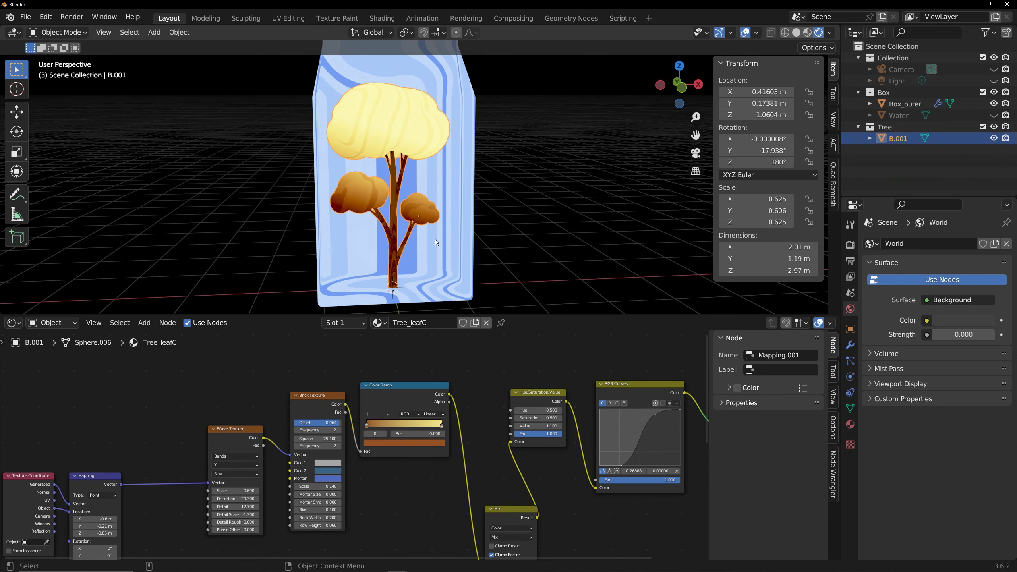
pyautogui.click(532, 237)
pyautogui.click(850, 424)
pyautogui.click(903, 281)
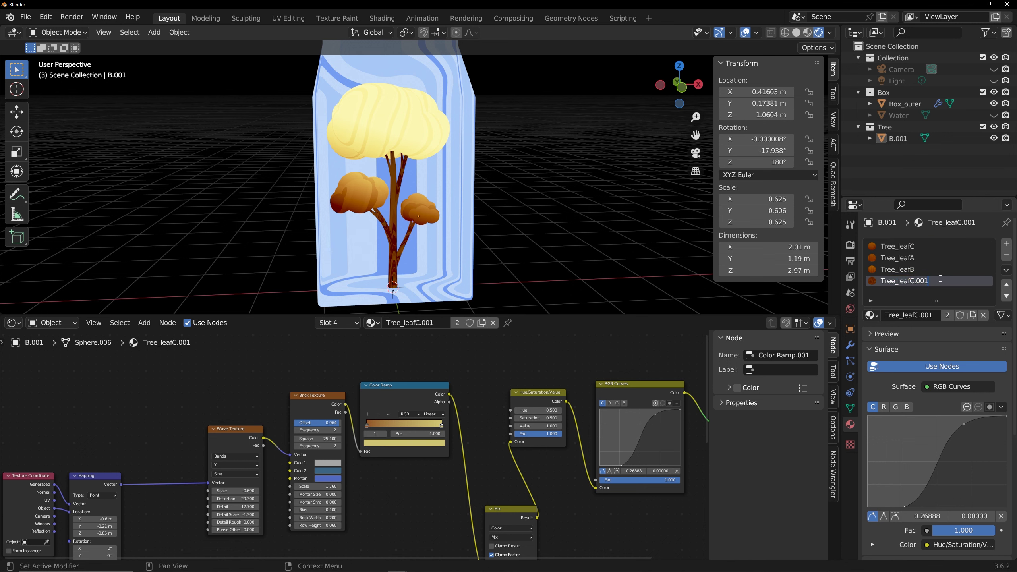
# Set the Z scale of the second Mapping node to 0.180 in the Tree_leafA material.
pyautogui.click(898, 258)
pyautogui.moveTo(296, 542); pyautogui.dragTo(385, 335, button='middle')
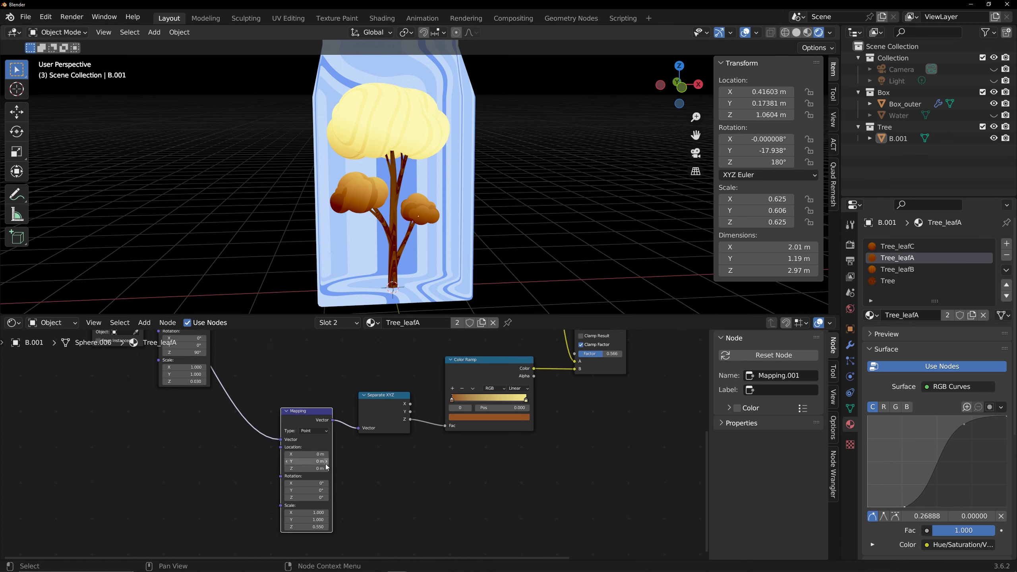
pyautogui.scroll(1, 359, 430)
pyautogui.moveTo(272, 399); pyautogui.dragTo(263, 350, button='middle')
pyautogui.scroll(1, 289, 421)
pyautogui.moveTo(321, 510)
pyautogui.mouseDown()
pyautogui.moveTo(304, 510)
pyautogui.moveTo(328, 499)
pyautogui.mouseUp()
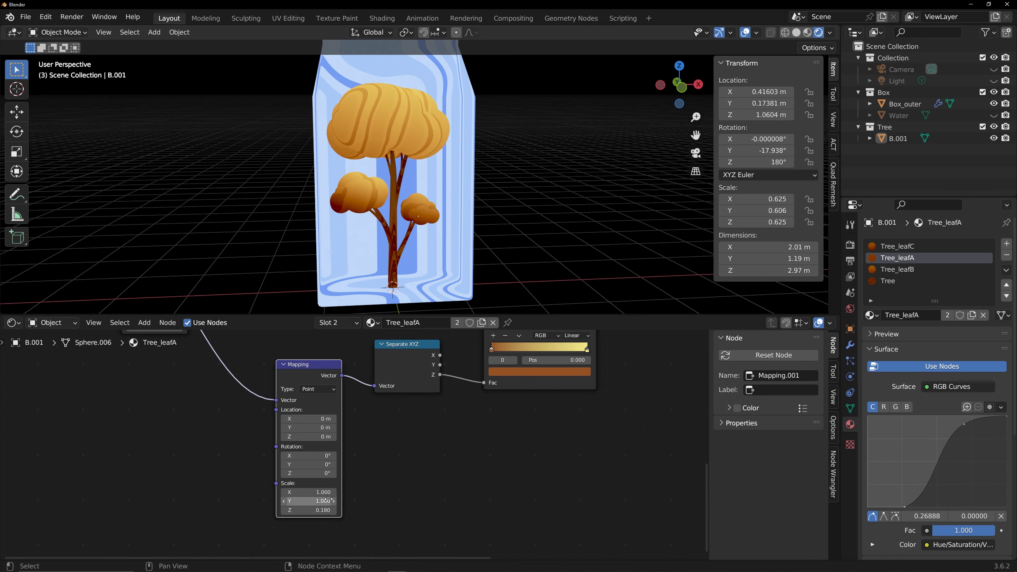
# Set Tree_leafA's Mix factor to 0.727, its Wave Texture scale to -0.820 and its Brick Texture scale to 0.140.
pyautogui.moveTo(496, 402); pyautogui.dragTo(304, 517, button='middle')
pyautogui.moveTo(480, 410); pyautogui.dragTo(504, 410)
pyautogui.moveTo(324, 394); pyautogui.dragTo(420, 521, button='middle')
pyautogui.moveTo(242, 444)
pyautogui.mouseDown()
pyautogui.moveTo(204, 444)
pyautogui.moveTo(241, 444)
pyautogui.mouseUp()
pyautogui.moveTo(340, 438); pyautogui.dragTo(330, 439)
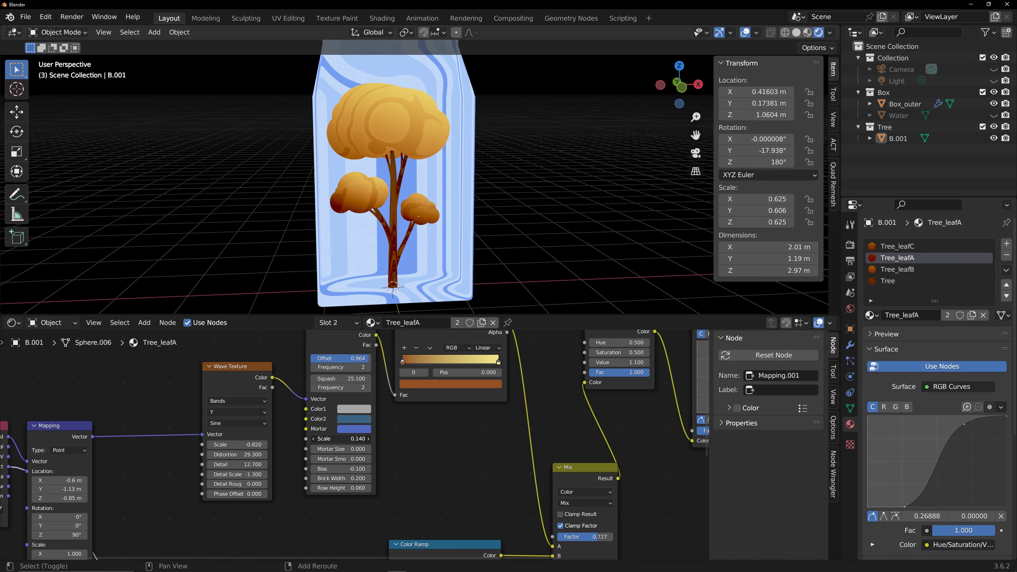
# Set the Wave Texture scale of the Tree_leafB material to -0.850, and bring up the Tree_leafC material.
pyautogui.click(897, 269)
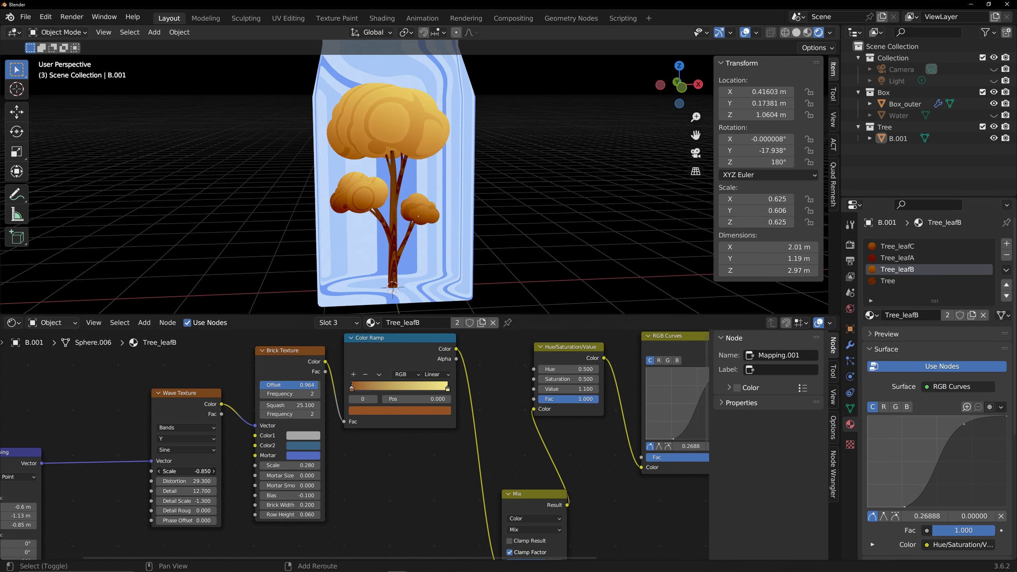
pyautogui.click(897, 246)
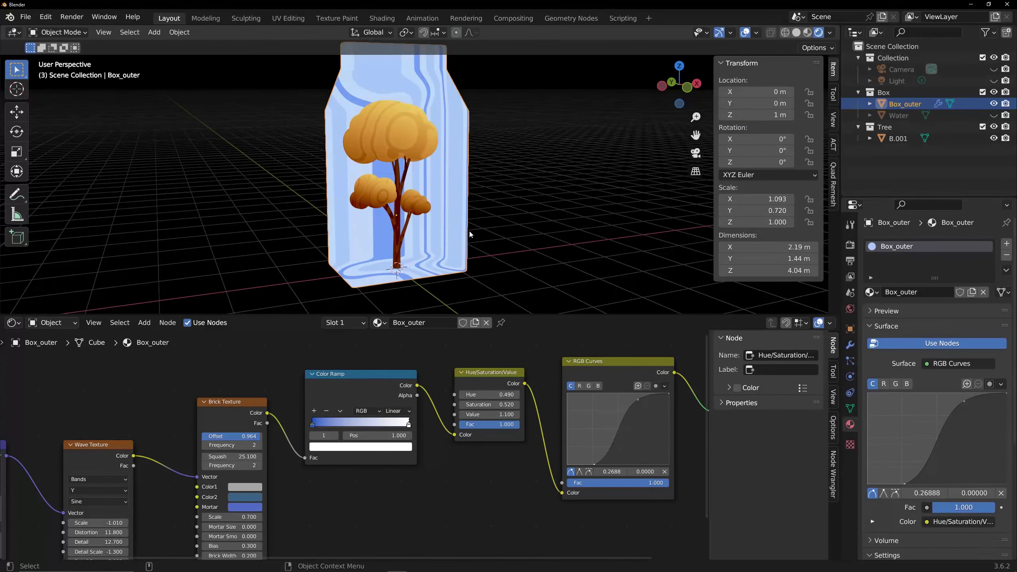
# Add one loop cut around the lower part of the carton and split the section below it into a separate object.
pyautogui.press('Tab')
pyautogui.hotkey('ctrl', 'r')
pyautogui.click(464, 216)
pyautogui.click(454, 252)
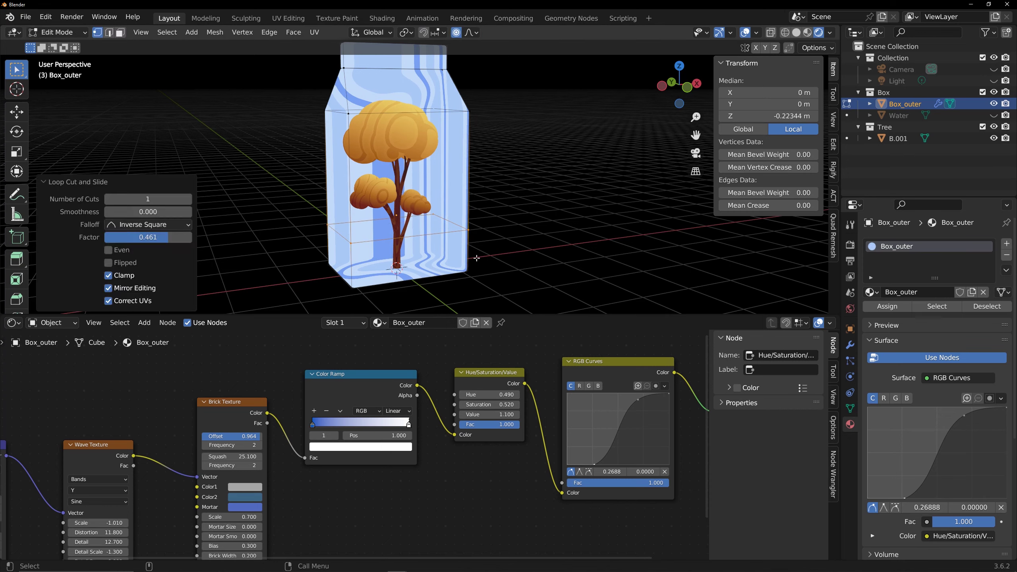
pyautogui.press('Tab')
pyautogui.press('Tab')
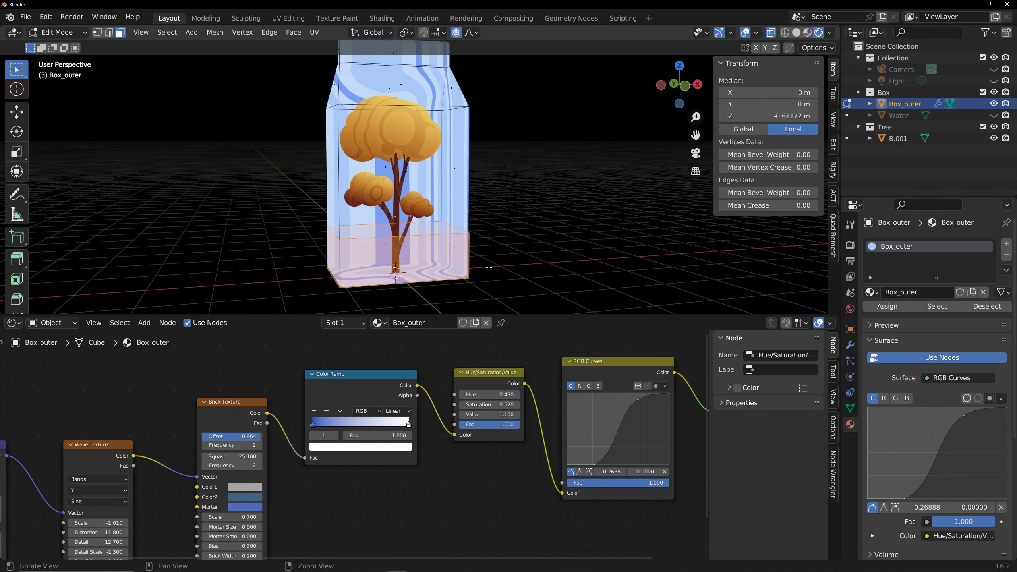
pyautogui.press('Tab')
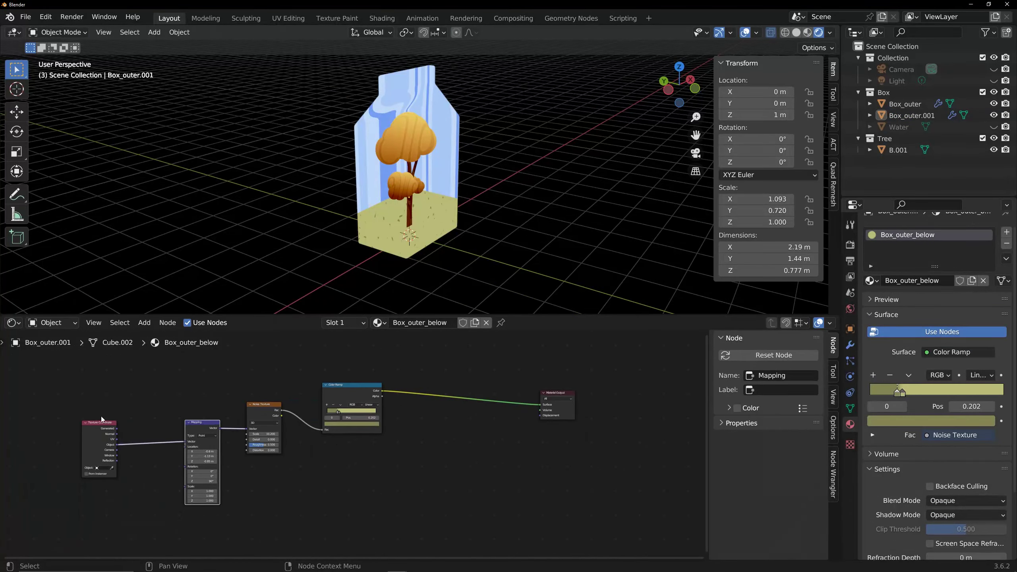
# Tidy the Box_outer_below nodes by moving Texture Coordinate closer to Mapping and nudging the Color Ramp.
pyautogui.moveTo(101, 418); pyautogui.dragTo(136, 424)
pyautogui.moveTo(353, 383); pyautogui.dragTo(351, 386)
pyautogui.moveTo(478, 250); pyautogui.dragTo(424, 245, button='middle')
# Unhide the Water object and give it its own independent copy of the Tree_leafA material.
pyautogui.click(993, 127)
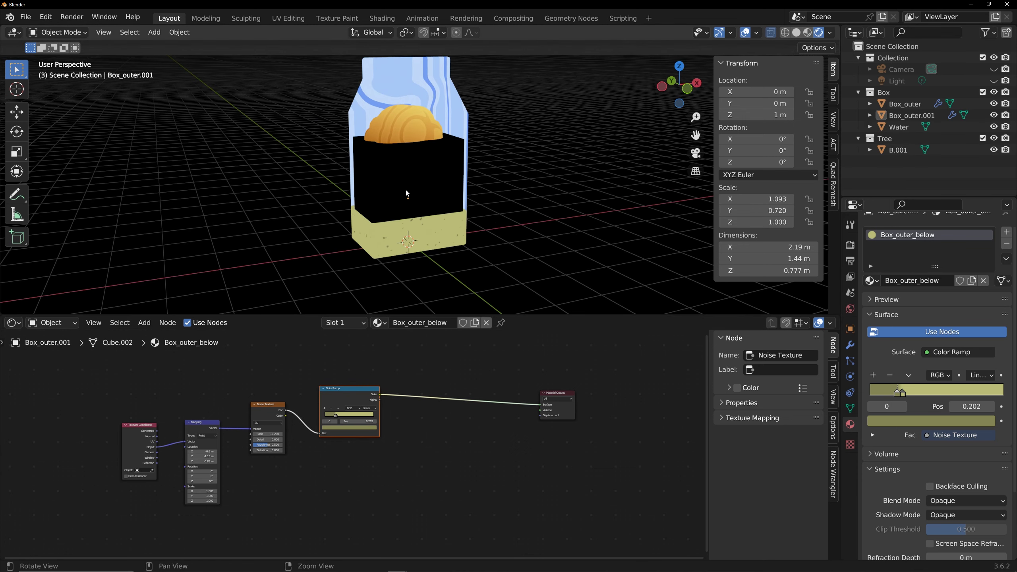
pyautogui.moveTo(405, 190); pyautogui.dragTo(473, 228, button='middle')
pyautogui.click(448, 177)
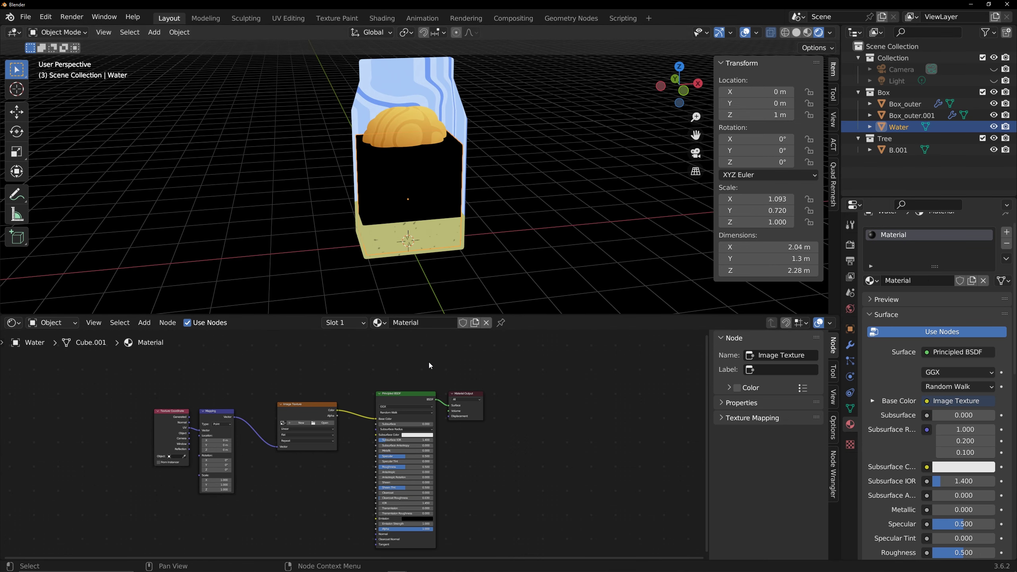
pyautogui.click(378, 322)
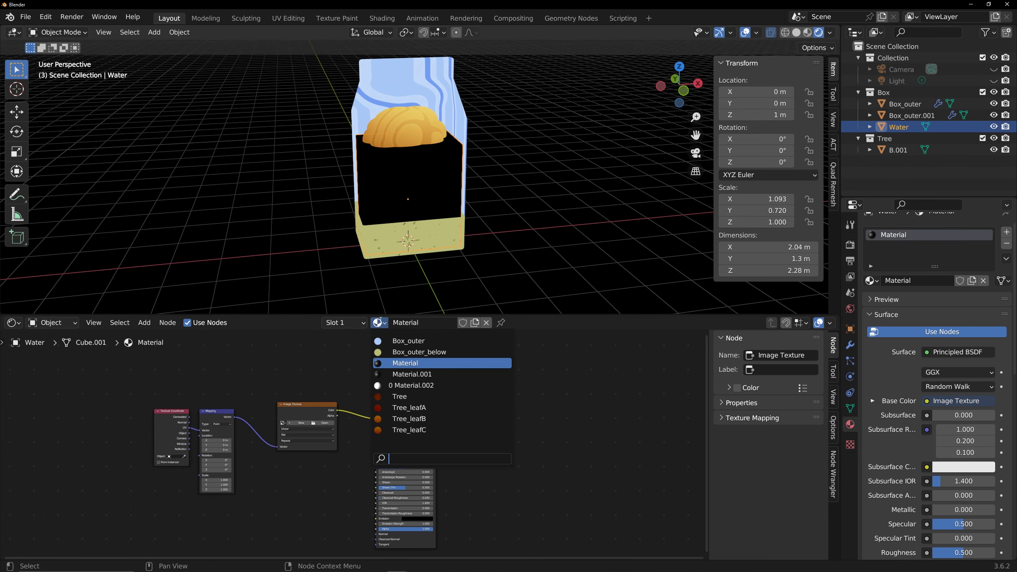
pyautogui.click(437, 407)
pyautogui.click(481, 323)
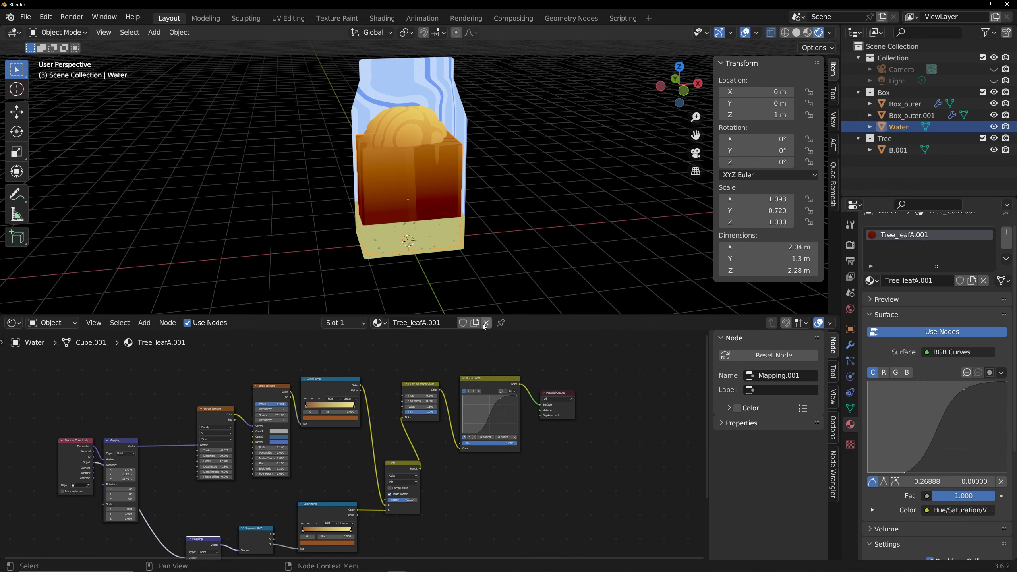
# Recalculate all normals of the water mesh with the Inside option so they point inward.
pyautogui.scroll(1, 431, 356)
pyautogui.press('Tab')
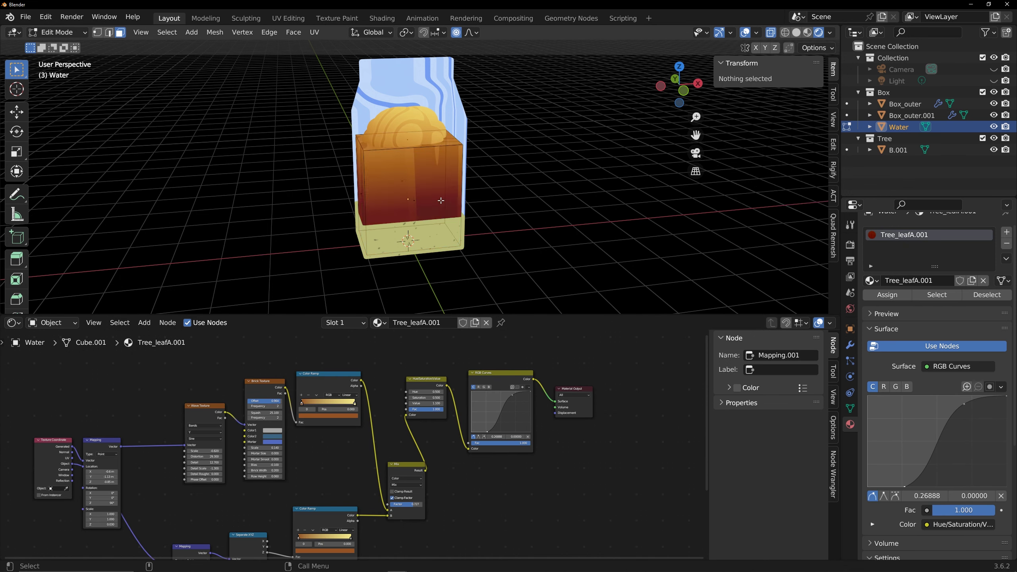
pyautogui.press('a')
pyautogui.hotkey('shift', 'n')
pyautogui.click(112, 301)
pyautogui.press('Tab')
pyautogui.hotkey('alt', 'a')
pyautogui.moveTo(410, 217); pyautogui.dragTo(418, 216, button='middle')
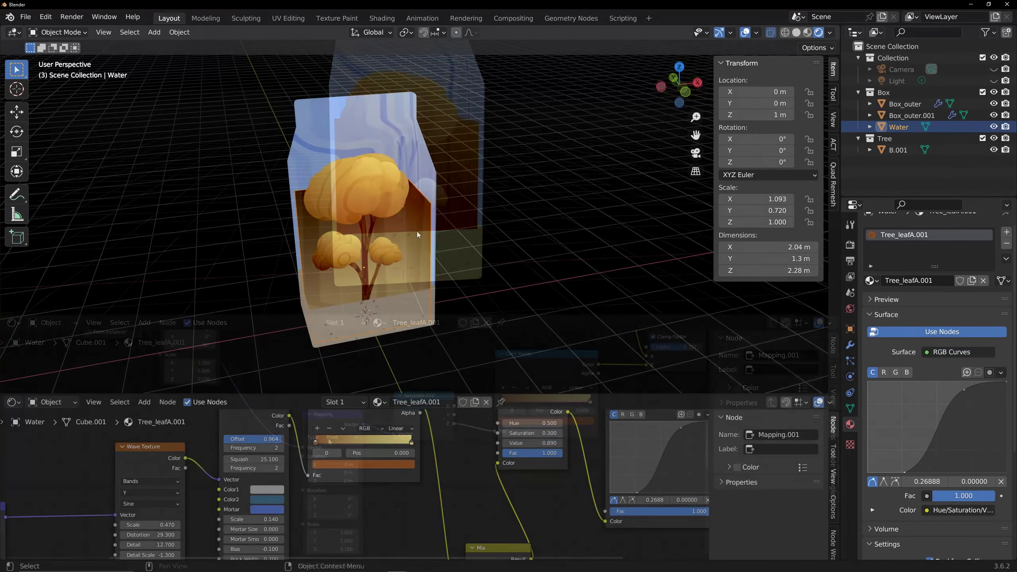
# Show the water's modifiers and split a narrow Asset Browser off beside the node editor.
pyautogui.click(850, 347)
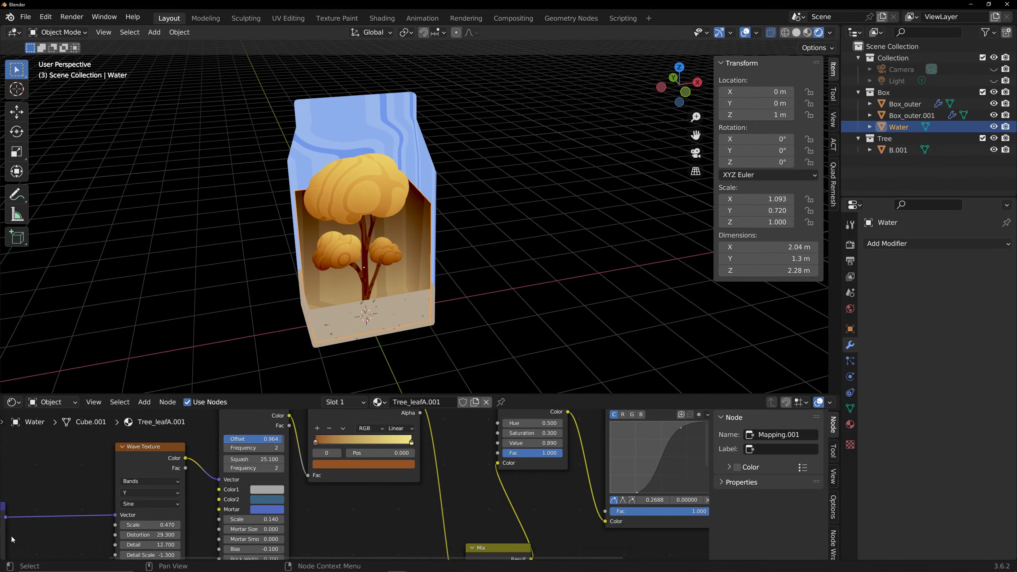
pyautogui.moveTo(2, 558); pyautogui.dragTo(119, 552)
pyautogui.click(13, 402)
pyautogui.click(376, 475)
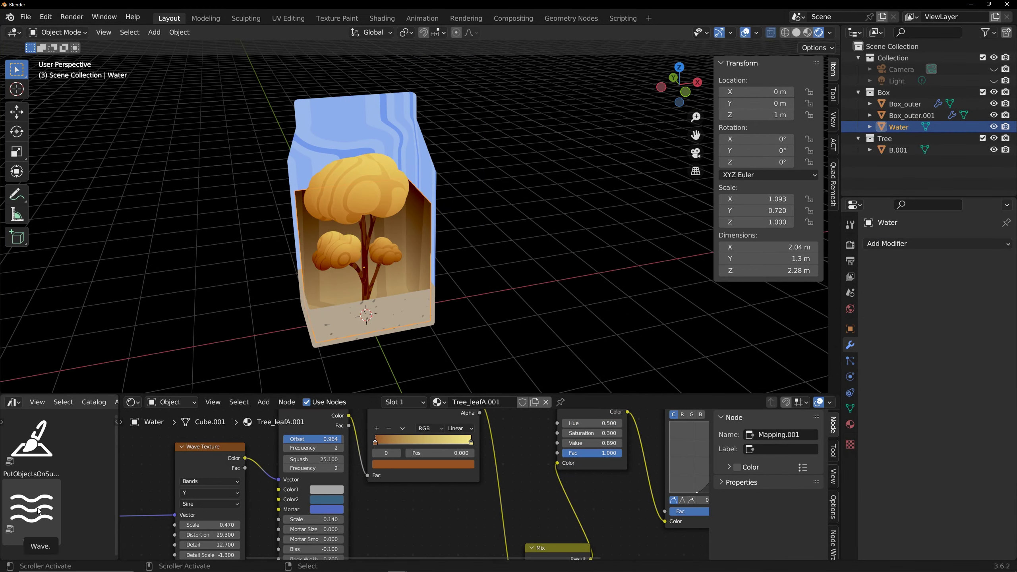
# Apply the Wave asset to the water, with WaveX off and WaveZ and GroundIsEnable on, and preview the animation.
pyautogui.moveTo(39, 511); pyautogui.dragTo(420, 238)
pyautogui.click(925, 380)
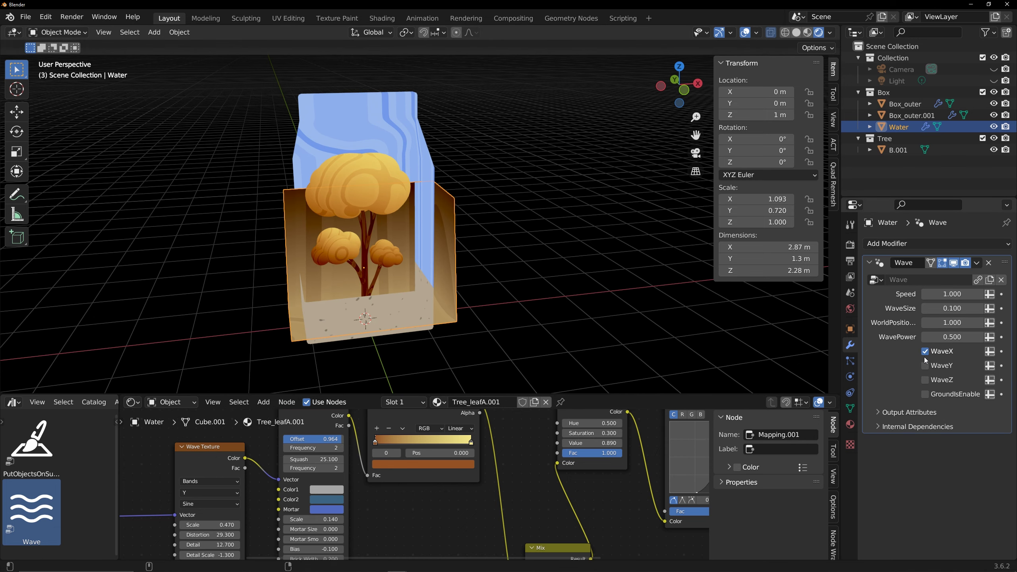
pyautogui.press('space')
pyautogui.scroll(1, 400, 277)
pyautogui.moveTo(399, 277)
pyautogui.mouseDown(button='middle')
pyautogui.moveTo(384, 266)
pyautogui.moveTo(405, 279)
pyautogui.mouseUp(button='middle')
pyautogui.press('space')
# Add evenly spaced loop cuts across the water mesh and set the Wave modifier's WavePower to 0.820 during playback.
pyautogui.press('Tab')
pyautogui.hotkey('ctrl', 'r')
pyautogui.scroll(10, 374, 233)
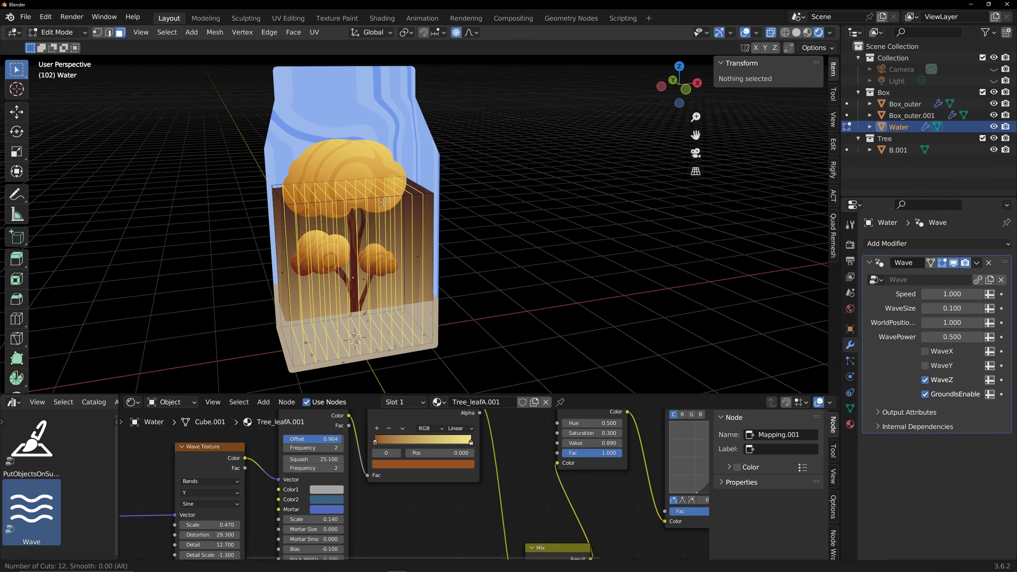
pyautogui.scroll(-10, 380, 212)
pyautogui.click(384, 207)
pyautogui.rightClick(384, 206)
pyautogui.moveTo(155, 278); pyautogui.dragTo(160, 278)
pyautogui.press('Tab')
pyautogui.press('space')
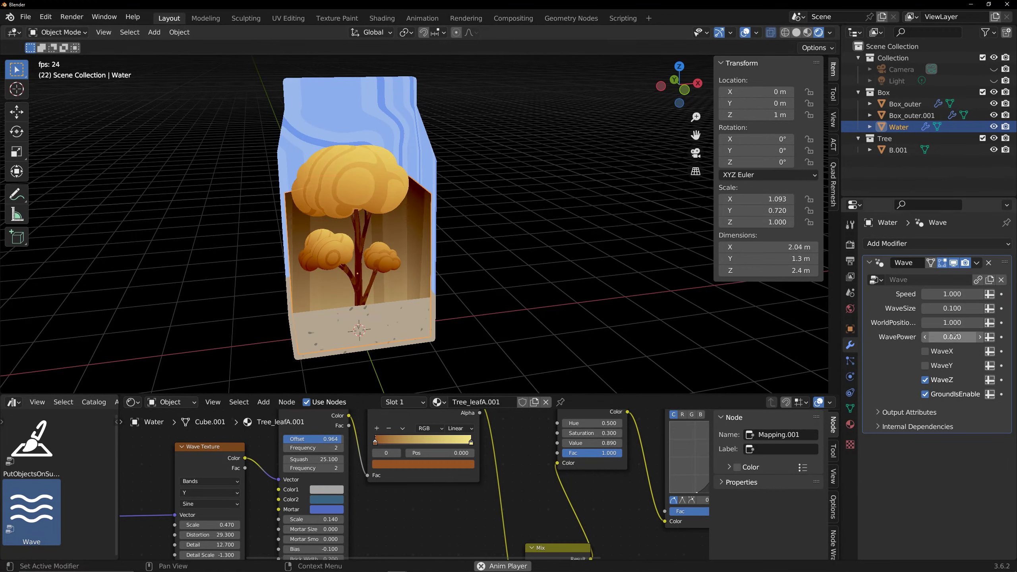
# Split a Timeline area off below the viewport, enlarge it, and stop the playback.
pyautogui.moveTo(3, 392); pyautogui.dragTo(9, 355)
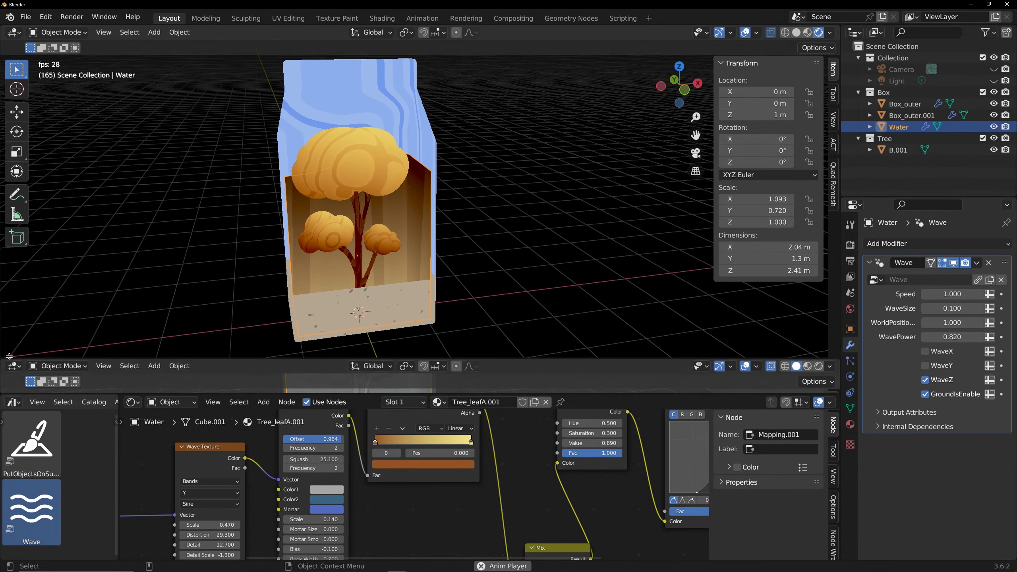
pyautogui.click(13, 366)
pyautogui.click(170, 413)
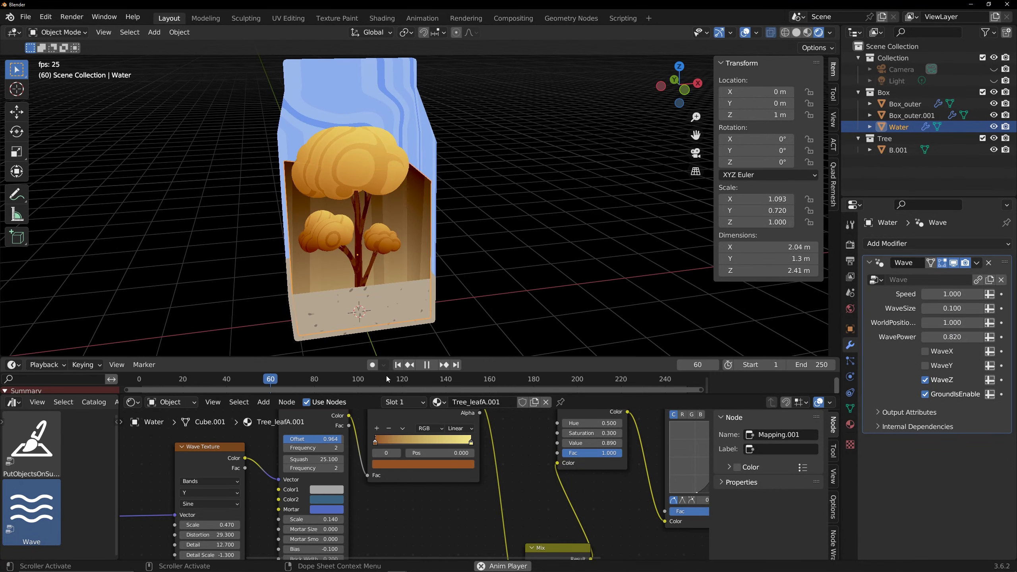
pyautogui.moveTo(380, 356); pyautogui.dragTo(376, 338)
pyautogui.moveTo(362, 394); pyautogui.dragTo(368, 429)
pyautogui.press('space')
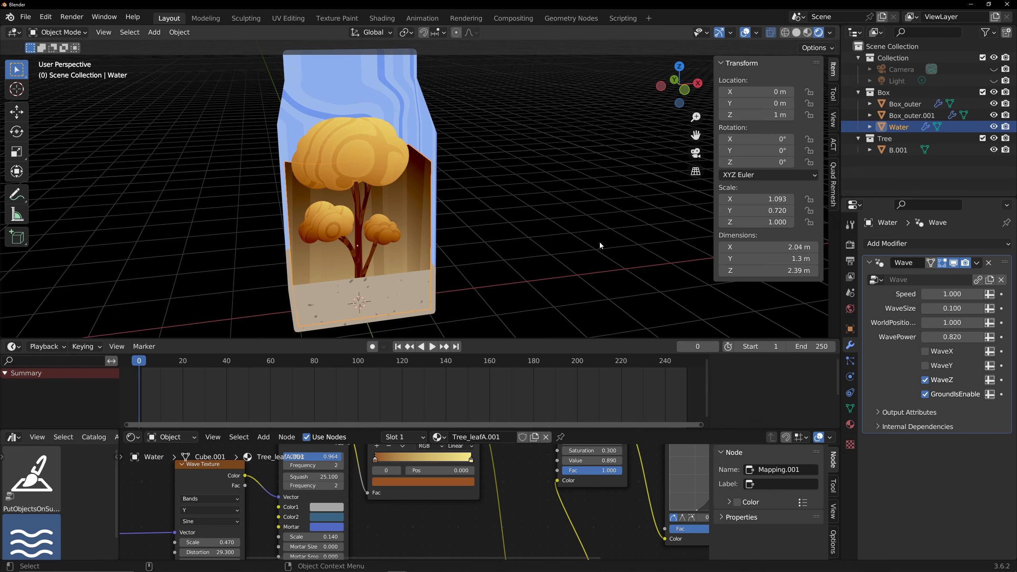
# Duplicate the water in place and apply the Wave modifier on the copy.
pyautogui.hotkey('shift', 'd')
pyautogui.rightClick(522, 234)
pyautogui.moveTo(521, 234); pyautogui.dragTo(515, 223, button='middle')
pyautogui.click(977, 264)
pyautogui.click(954, 276)
# Bring up the scene's output settings, play the animation to find the loop point, and set the end frame to 93.
pyautogui.click(851, 248)
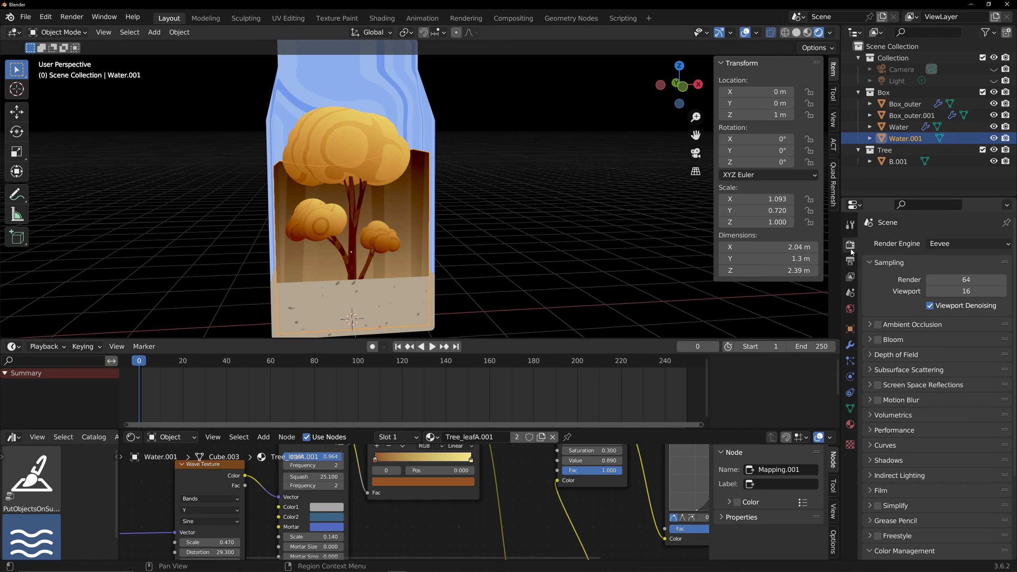
pyautogui.click(849, 277)
pyautogui.click(850, 260)
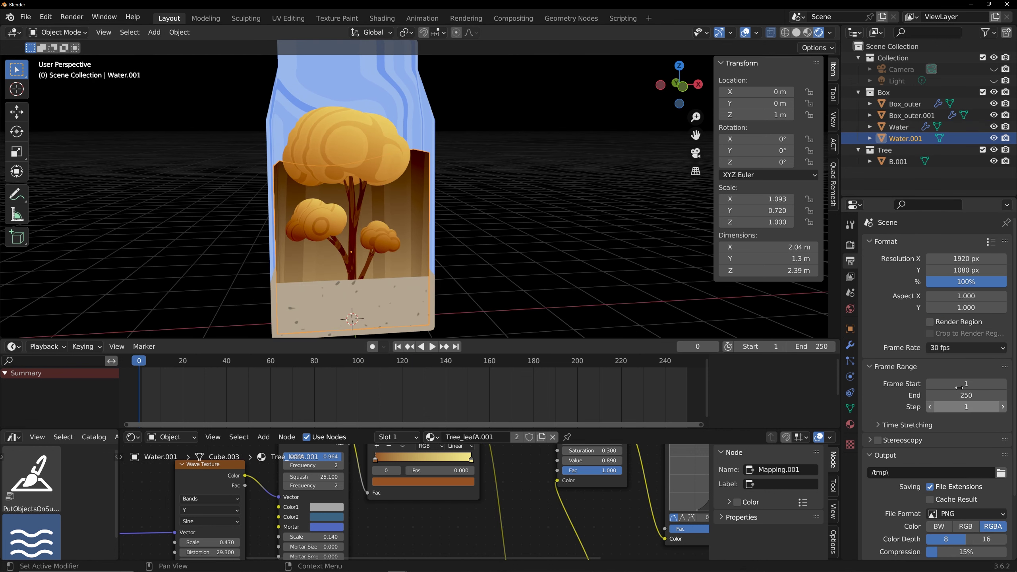
pyautogui.press('space')
pyautogui.press('Escape')
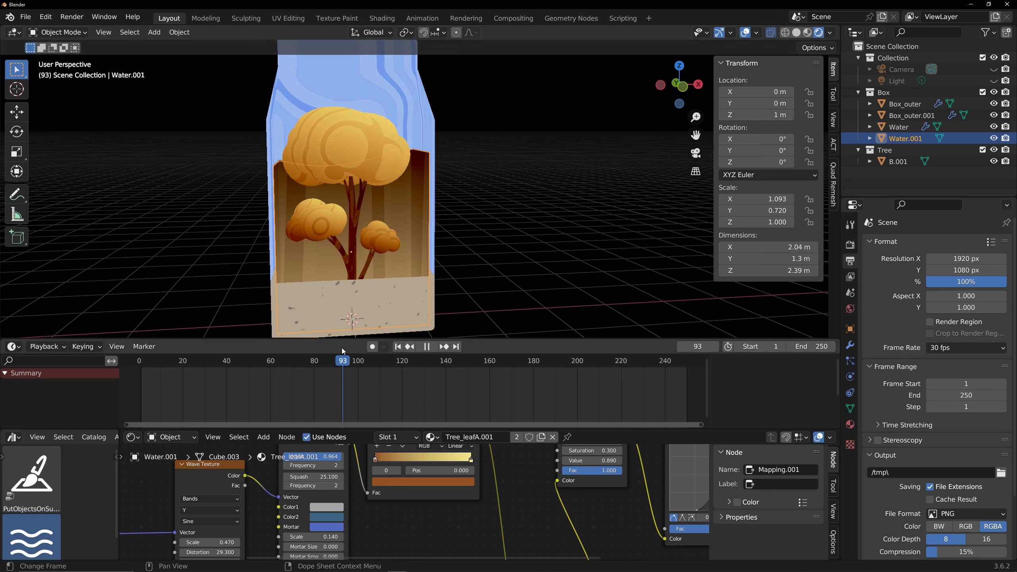
pyautogui.write('93')
pyautogui.press('Return')
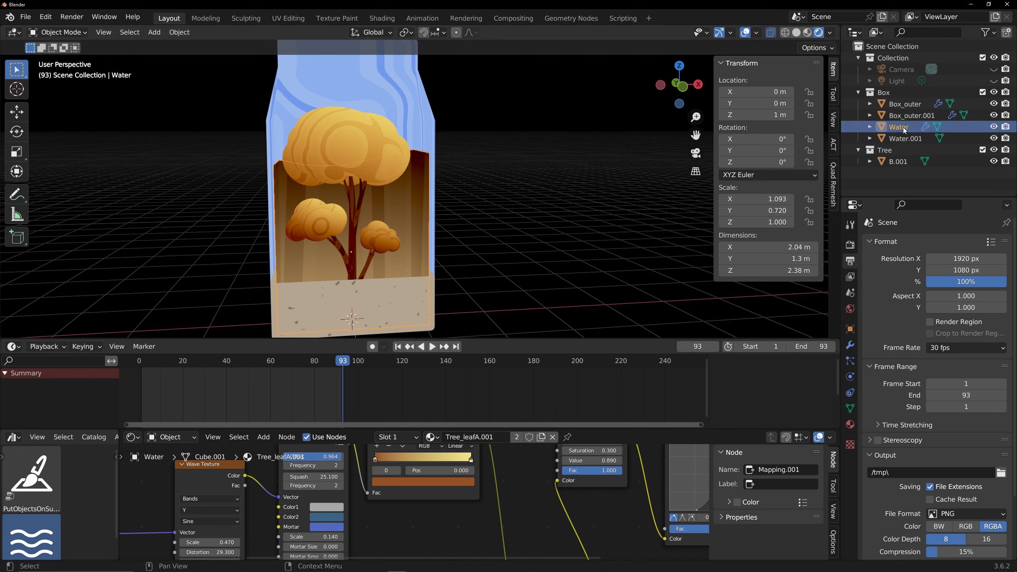
# Play the animation briefly and delete the duplicate water object Water.001.
pyautogui.press('space')
pyautogui.press('space')
pyautogui.press('Delete')
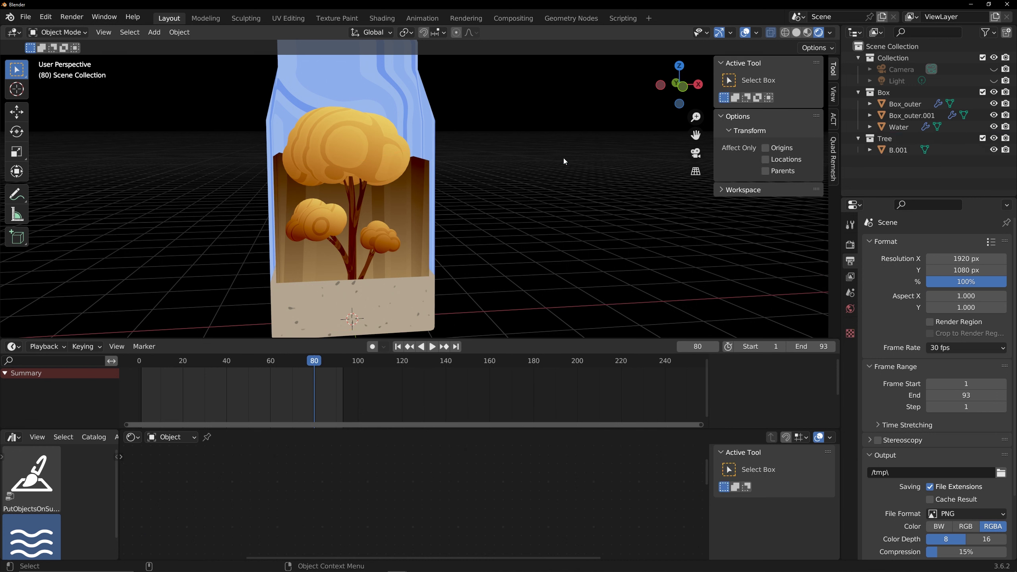
# Preview the water loop during playback and set the scene's end frame to 94.
pyautogui.press('space')
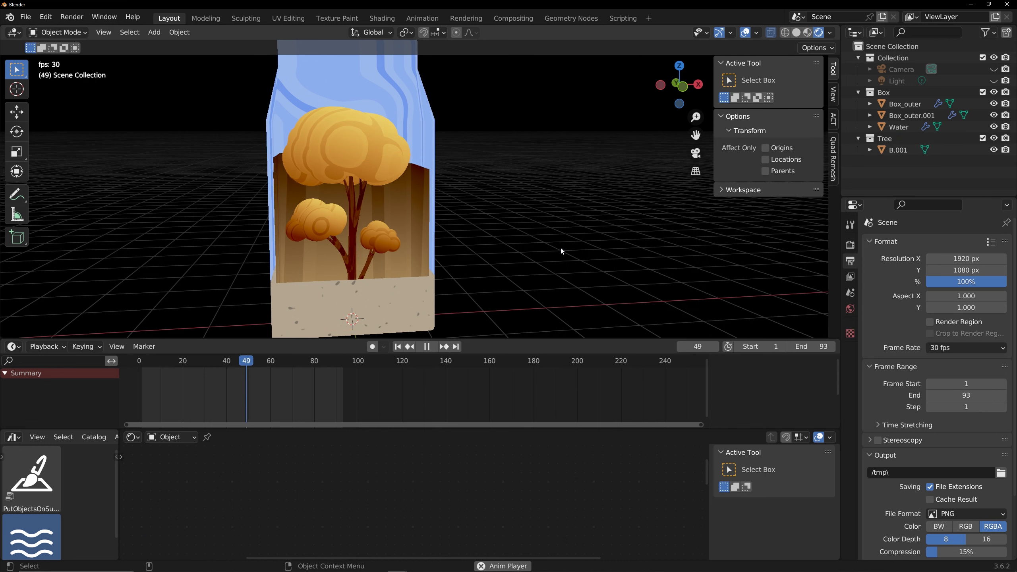
pyautogui.moveTo(478, 338)
pyautogui.mouseDown()
pyautogui.moveTo(477, 418)
pyautogui.moveTo(478, 345)
pyautogui.mouseUp()
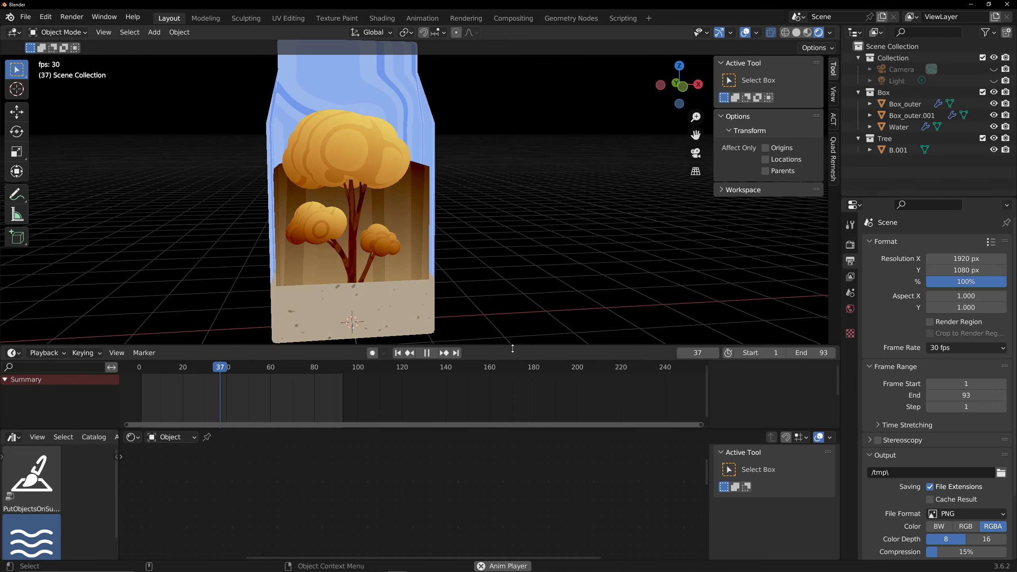
pyautogui.click(820, 351)
pyautogui.write('94')
pyautogui.press('Return')
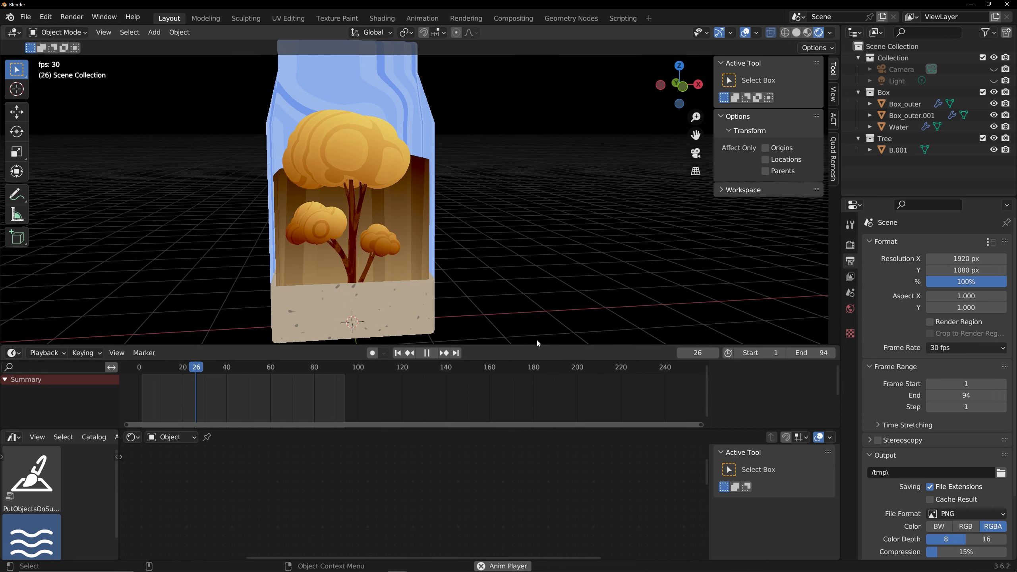
pyautogui.press('space')
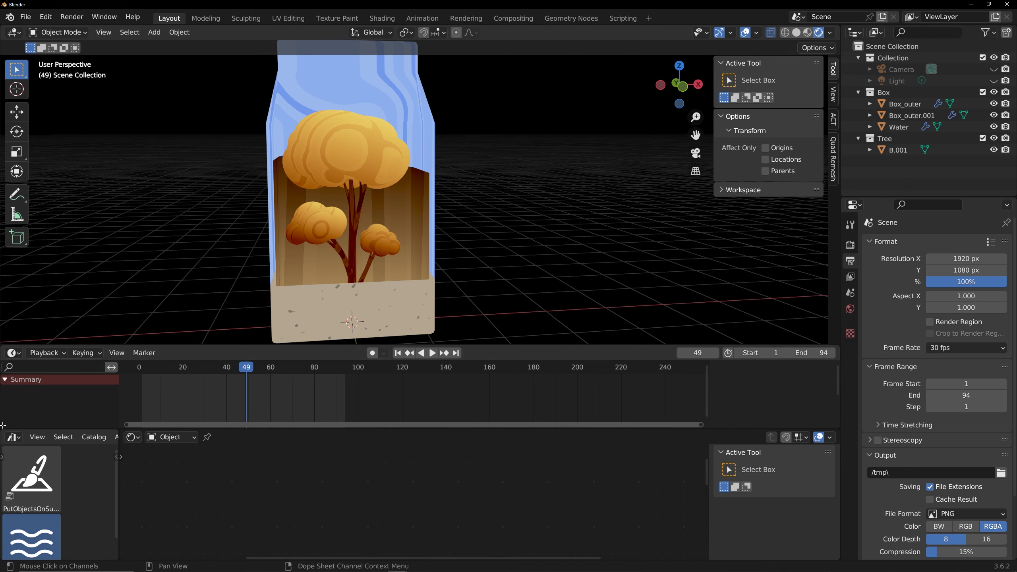
# Collapse the Timeline to its header to enlarge the viewport and replay the wave animation.
pyautogui.moveTo(352, 345); pyautogui.dragTo(356, 417)
pyautogui.moveTo(430, 289)
pyautogui.mouseDown(button='middle')
pyautogui.moveTo(513, 296)
pyautogui.moveTo(433, 289)
pyautogui.mouseUp(button='middle')
pyautogui.press('space')
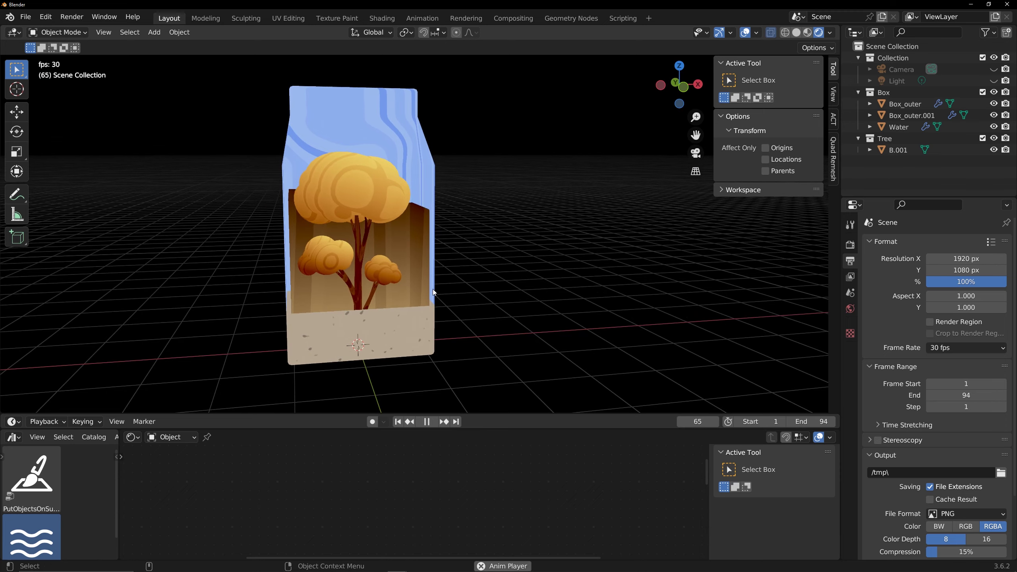
pyautogui.press('space')
# Separate the top faces of the Water mesh into their own object.
pyautogui.keyDown('alt'); pyautogui.moveTo(437, 289); pyautogui.dragTo(454, 260); pyautogui.keyUp('alt')
pyautogui.click(410, 254)
pyautogui.press('Tab')
pyautogui.keyDown('alt'); pyautogui.moveTo(392, 254); pyautogui.dragTo(403, 258); pyautogui.keyUp('alt')
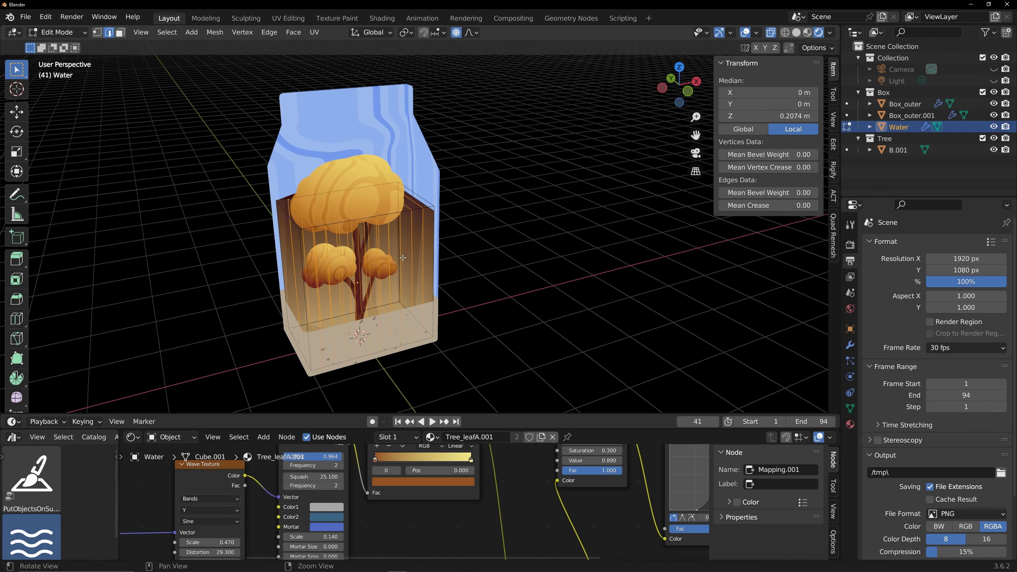
pyautogui.press('3')
pyautogui.keyDown('alt'); pyautogui.moveTo(360, 205); pyautogui.dragTo(426, 181); pyautogui.keyUp('alt')
pyautogui.moveTo(245, 178); pyautogui.dragTo(463, 209)
pyautogui.moveTo(463, 209); pyautogui.dragTo(387, 243, button='middle')
pyautogui.press('p')
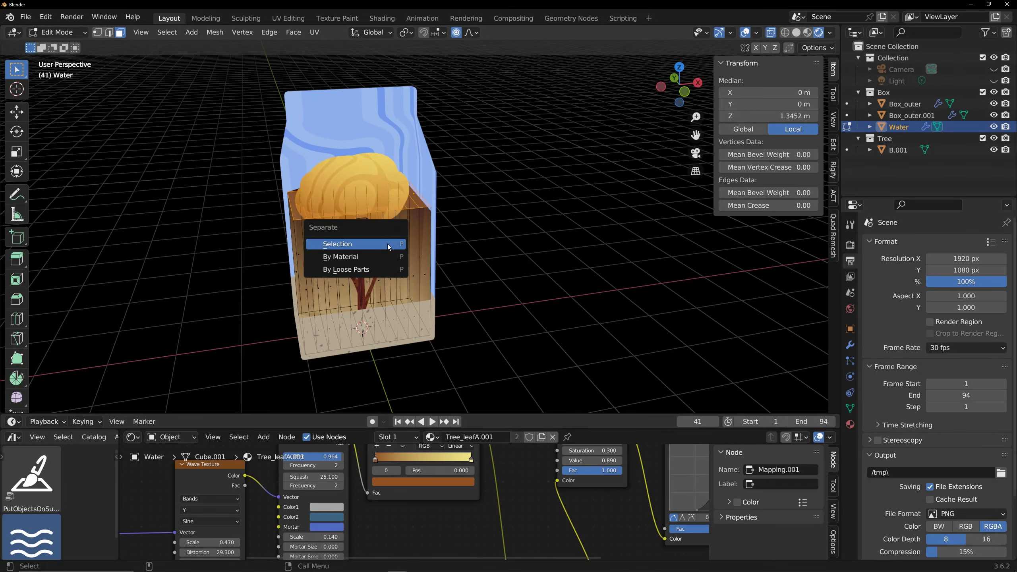
pyautogui.click(388, 243)
pyautogui.press('Tab')
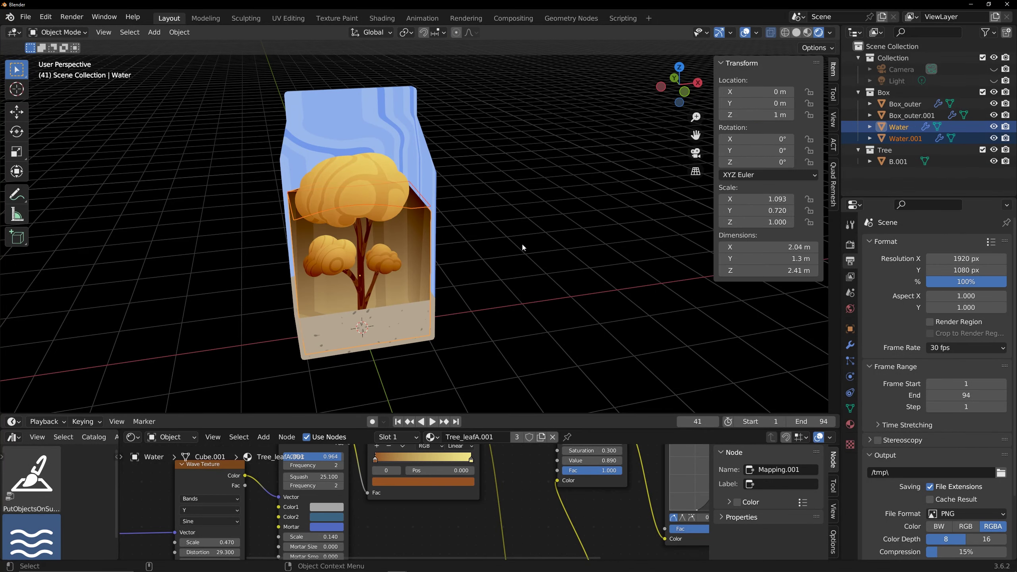
# Check the Water body and the separated Water.001 surface, and show the surface's modifier settings.
pyautogui.click(521, 242)
pyautogui.moveTo(426, 208); pyautogui.dragTo(445, 231, button='middle')
pyautogui.click(417, 201)
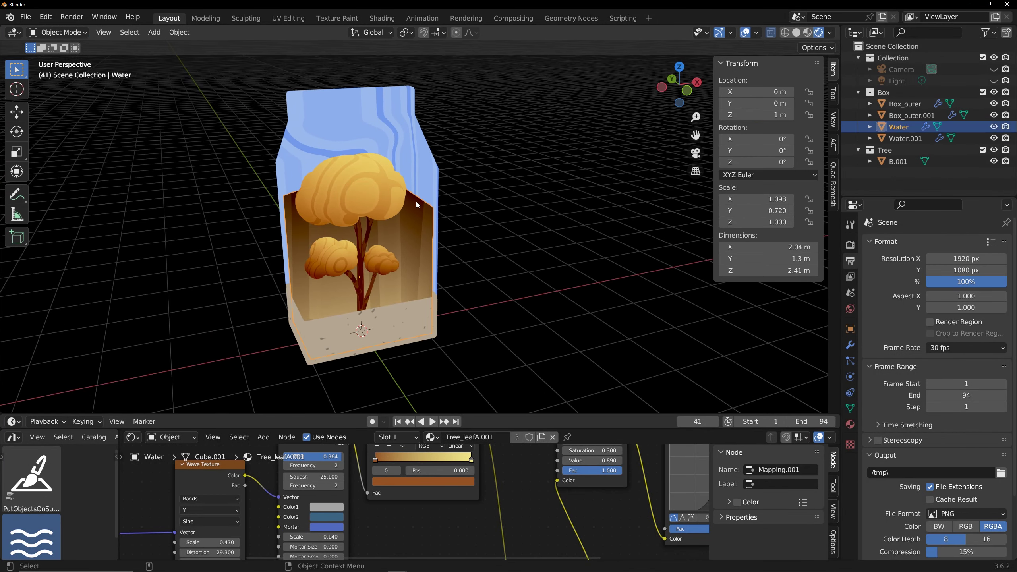
pyautogui.press('Tab')
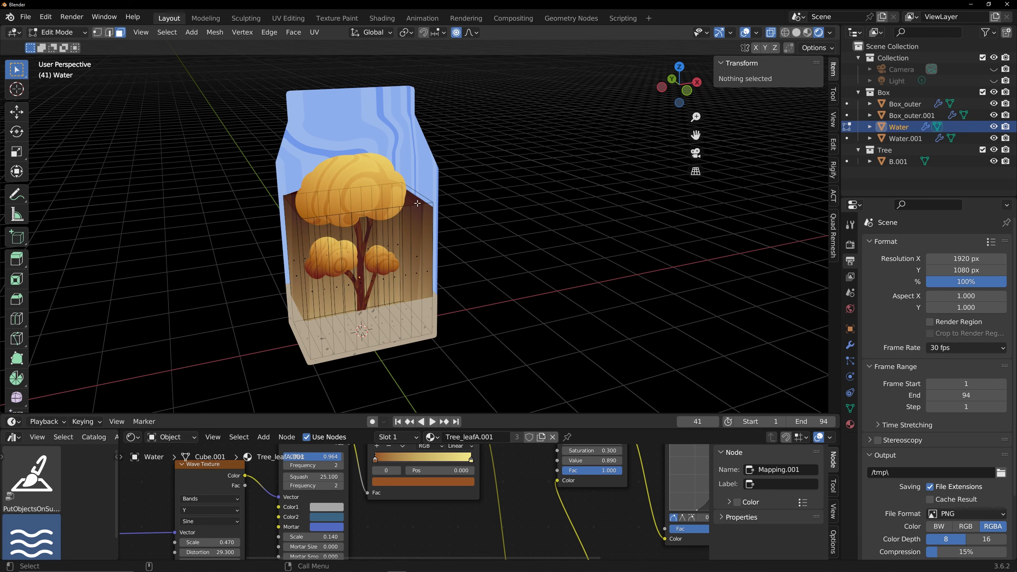
pyautogui.press('Tab')
pyautogui.click(899, 139)
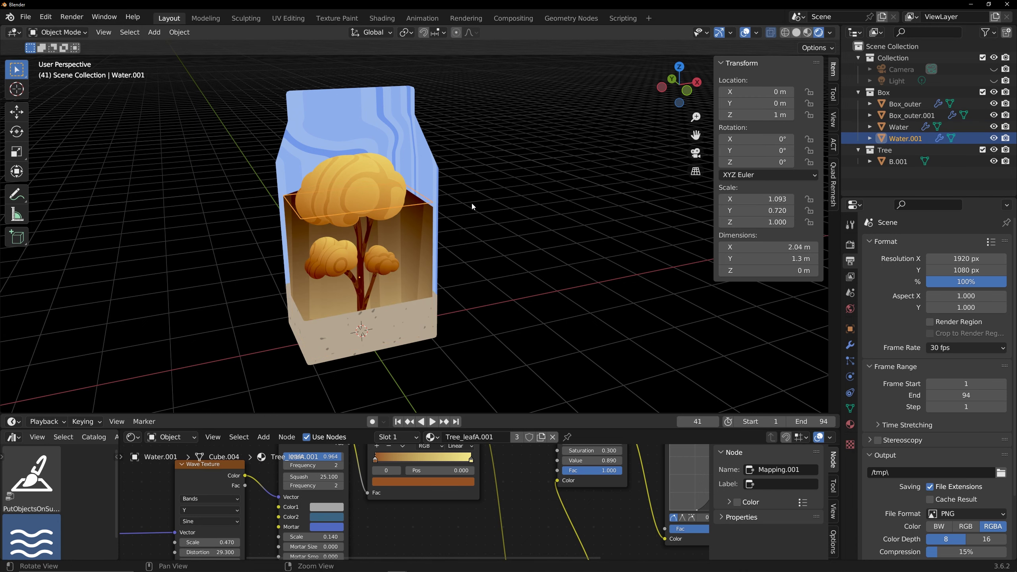
pyautogui.moveTo(474, 206); pyautogui.dragTo(473, 211, button='middle')
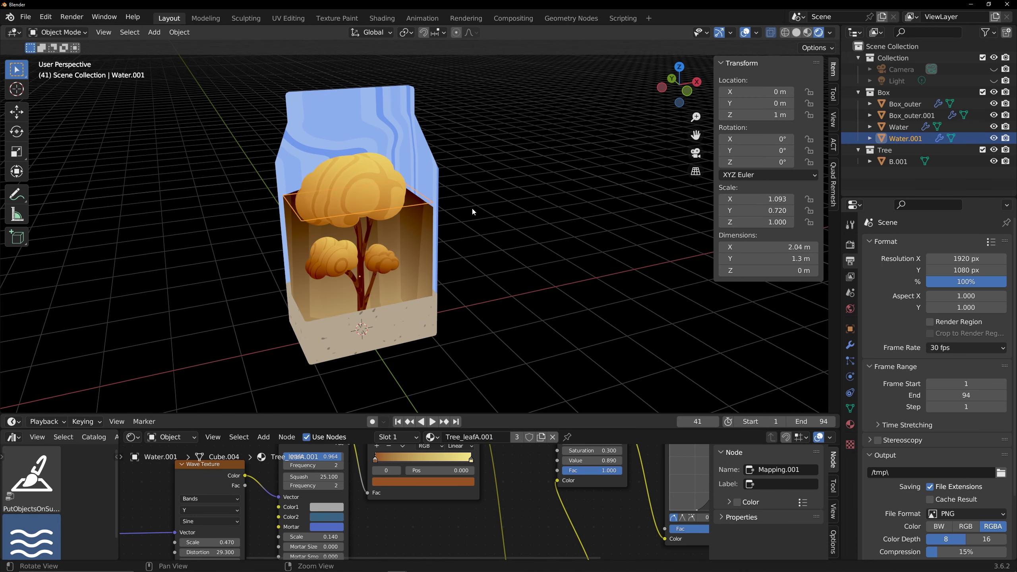
pyautogui.click(850, 347)
pyautogui.moveTo(544, 297); pyautogui.dragTo(530, 285, button='middle')
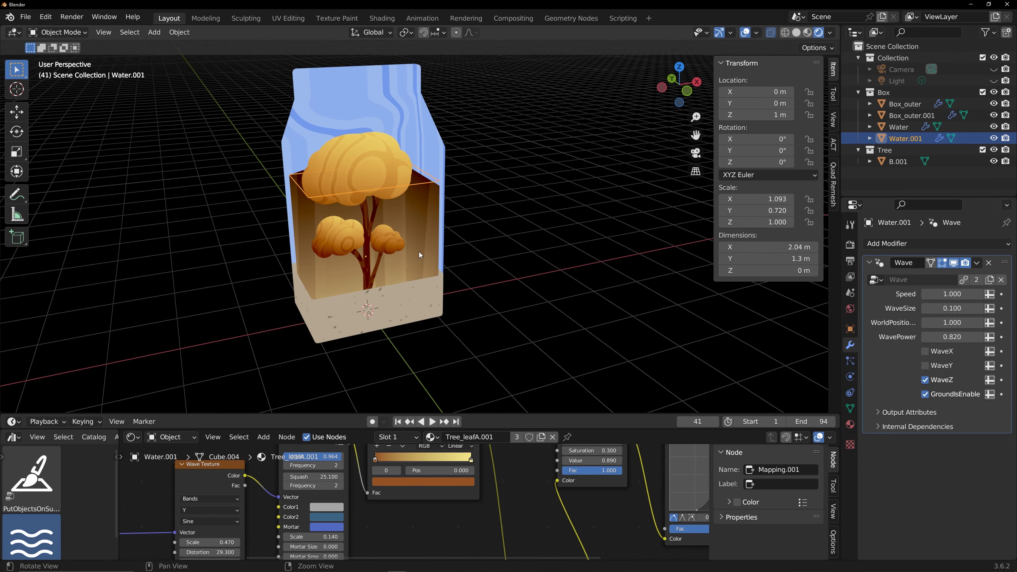
# Duplicate a bottom edge of the Water mesh in place and separate it into its own object.
pyautogui.click(420, 255)
pyautogui.press('Tab')
pyautogui.moveTo(416, 258); pyautogui.dragTo(418, 277, button='middle')
pyautogui.press('2')
pyautogui.click(378, 311)
pyautogui.moveTo(382, 308); pyautogui.dragTo(397, 278, button='middle')
pyautogui.hotkey('shift', 'd')
pyautogui.rightClick(396, 278)
pyautogui.press('p')
pyautogui.click(401, 282)
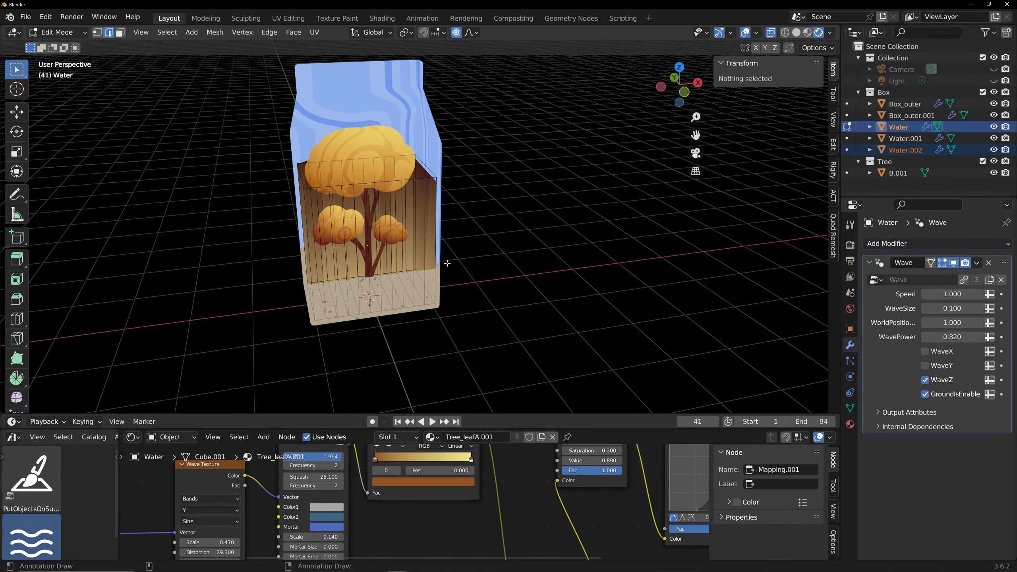
# Join the top surface Water.001 with the separated edge object Water.002.
pyautogui.press('Tab')
pyautogui.click(905, 150)
pyautogui.moveTo(464, 269)
pyautogui.mouseDown(button='middle')
pyautogui.moveTo(501, 234)
pyautogui.moveTo(459, 274)
pyautogui.moveTo(468, 271)
pyautogui.mouseUp(button='middle')
pyautogui.hotkey('alt', 'z')
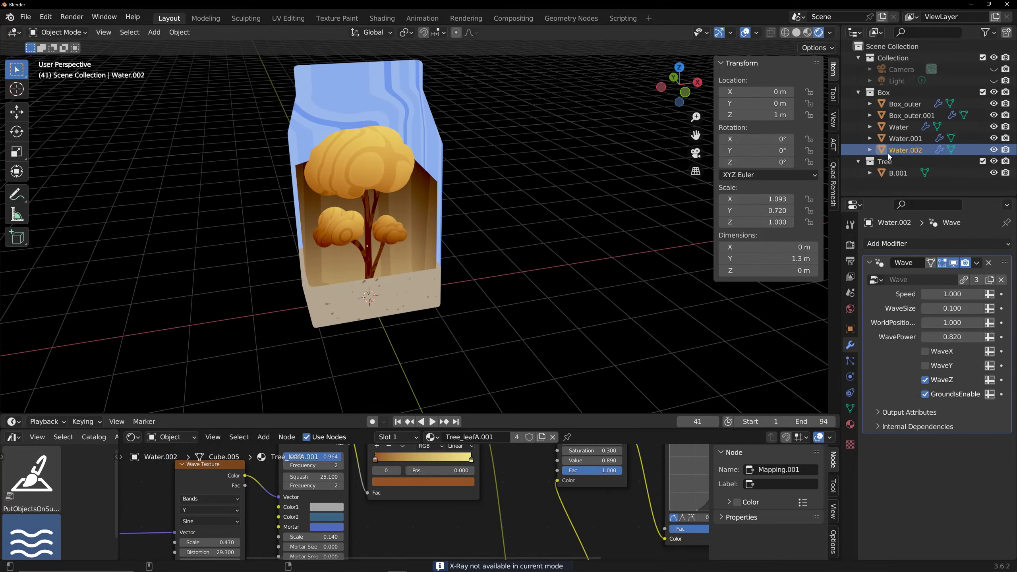
pyautogui.click(900, 138)
pyautogui.click(897, 150)
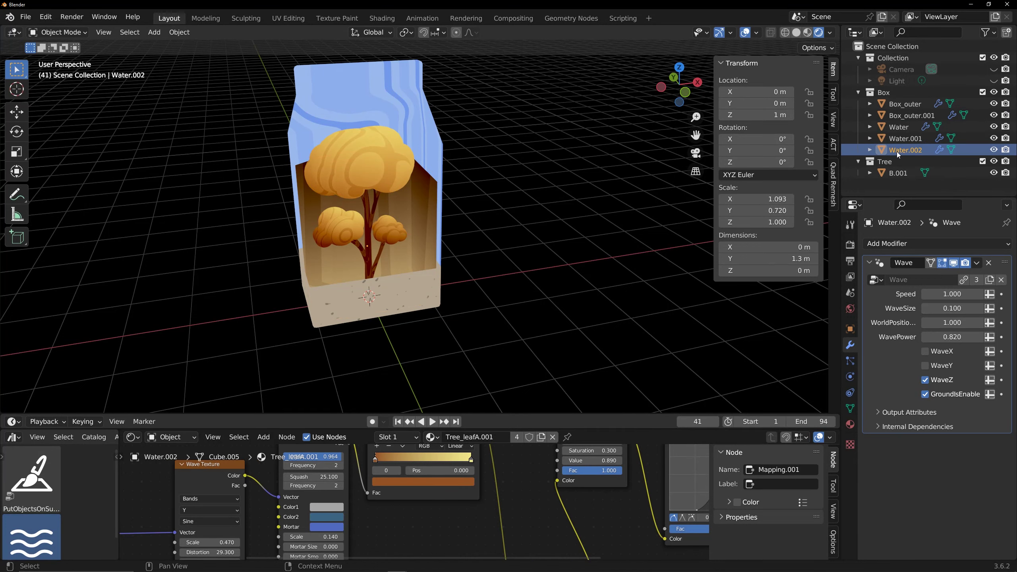
pyautogui.moveTo(505, 209); pyautogui.dragTo(541, 233, button='middle')
pyautogui.keyDown('shift'); pyautogui.click(896, 140); pyautogui.keyUp('shift')
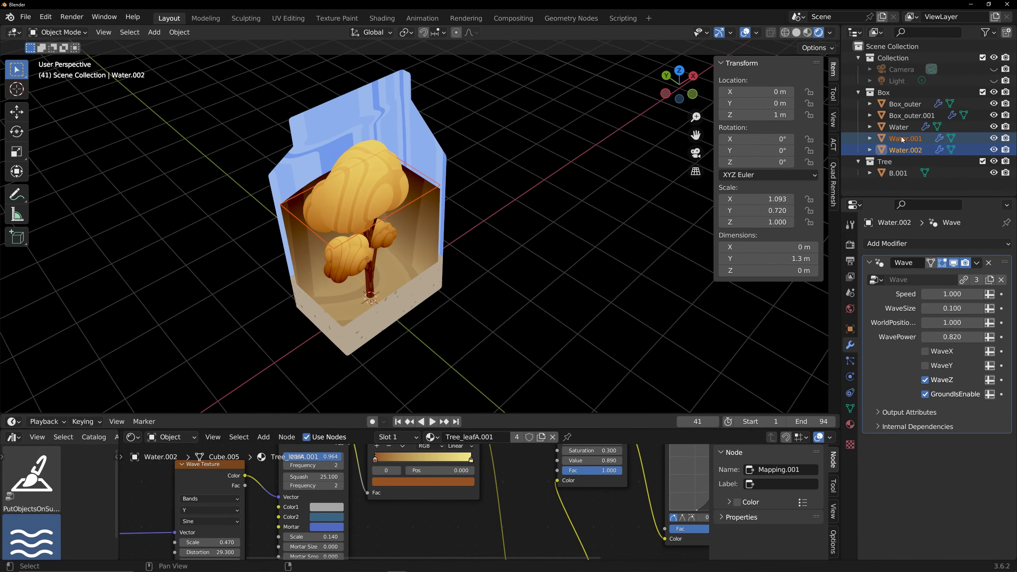
pyautogui.keyDown('alt'); pyautogui.moveTo(508, 228); pyautogui.dragTo(455, 218); pyautogui.keyUp('alt')
pyautogui.hotkey('ctrl', 'j')
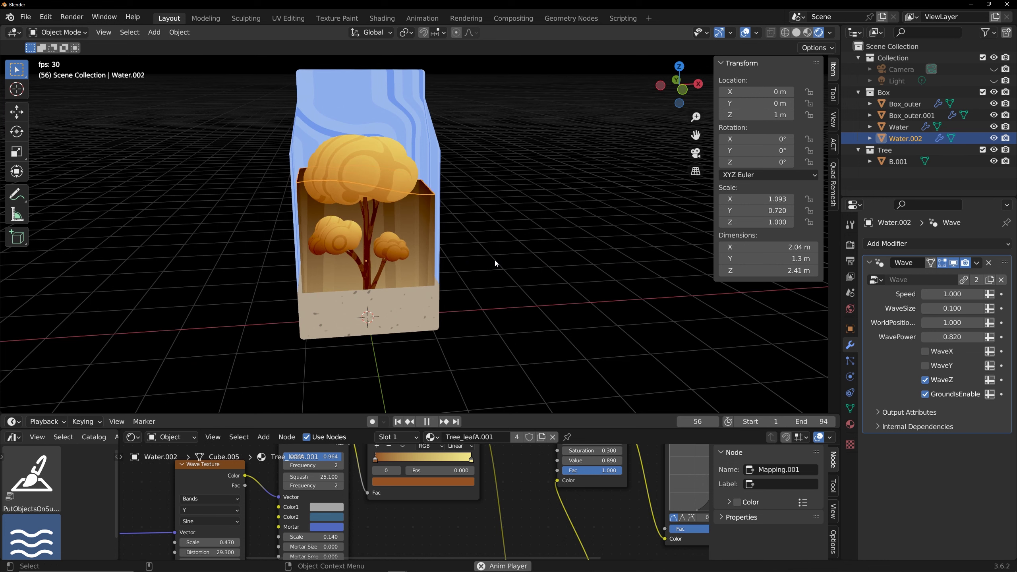
# Examine the faces of the joined water surface mesh and play the wave animation.
pyautogui.moveTo(494, 258); pyautogui.dragTo(468, 266, button='middle')
pyautogui.press('Tab')
pyautogui.press('3')
pyautogui.press('a')
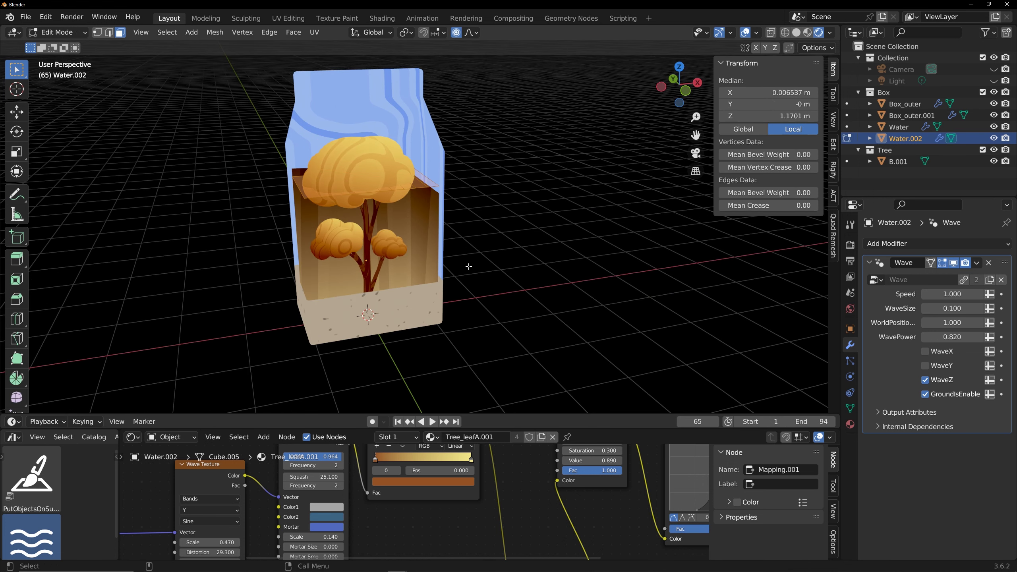
pyautogui.press('Tab')
pyautogui.press('space')
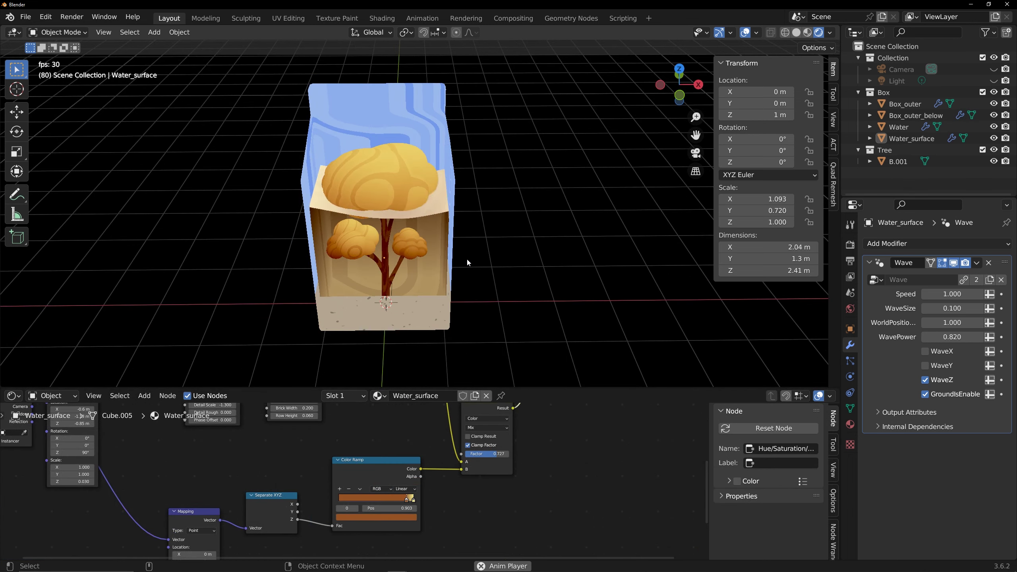
pyautogui.press('space')
# Set the Saturation of the Water_surface material's Hue/Saturation/Value node to 1.200 and preview the animation.
pyautogui.moveTo(389, 435); pyautogui.dragTo(300, 532, button='middle')
pyautogui.scroll(-3, 301, 530)
pyautogui.scroll(6, 447, 457)
pyautogui.moveTo(448, 457); pyautogui.dragTo(403, 478, button='middle')
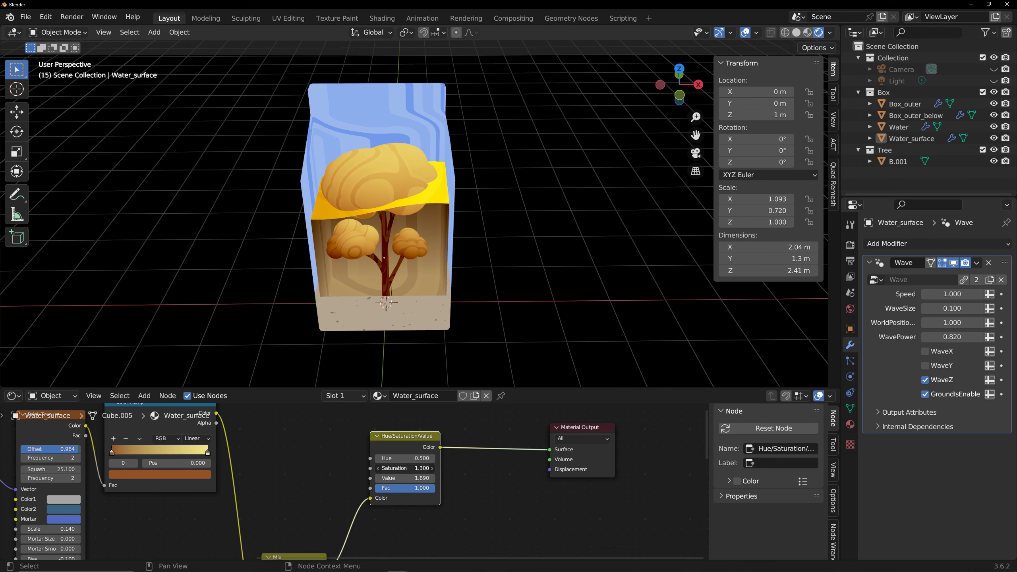
pyautogui.moveTo(405, 468); pyautogui.dragTo(401, 468)
pyautogui.moveTo(457, 293); pyautogui.dragTo(484, 280, button='middle')
pyautogui.press('space')
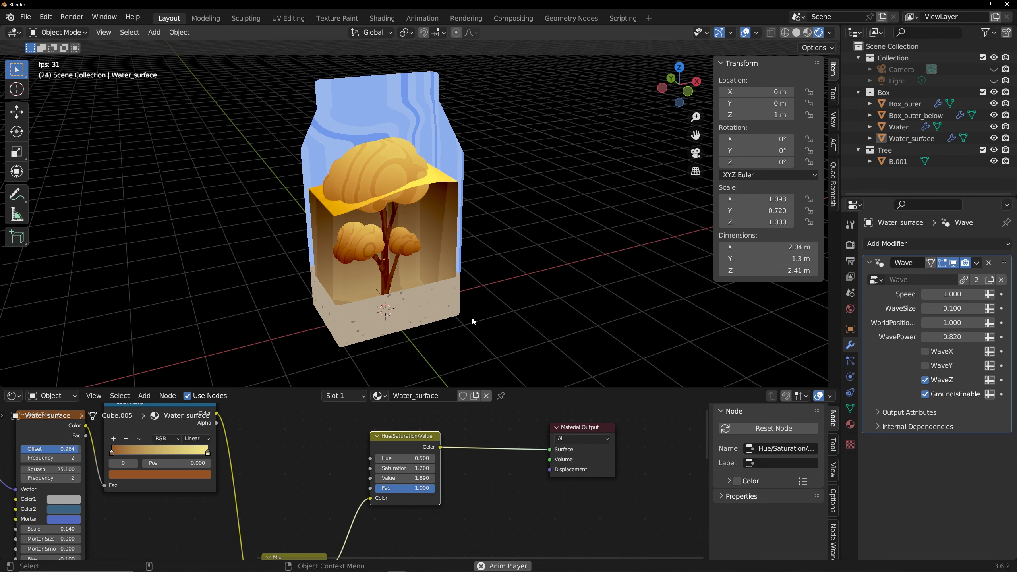
pyautogui.press('space')
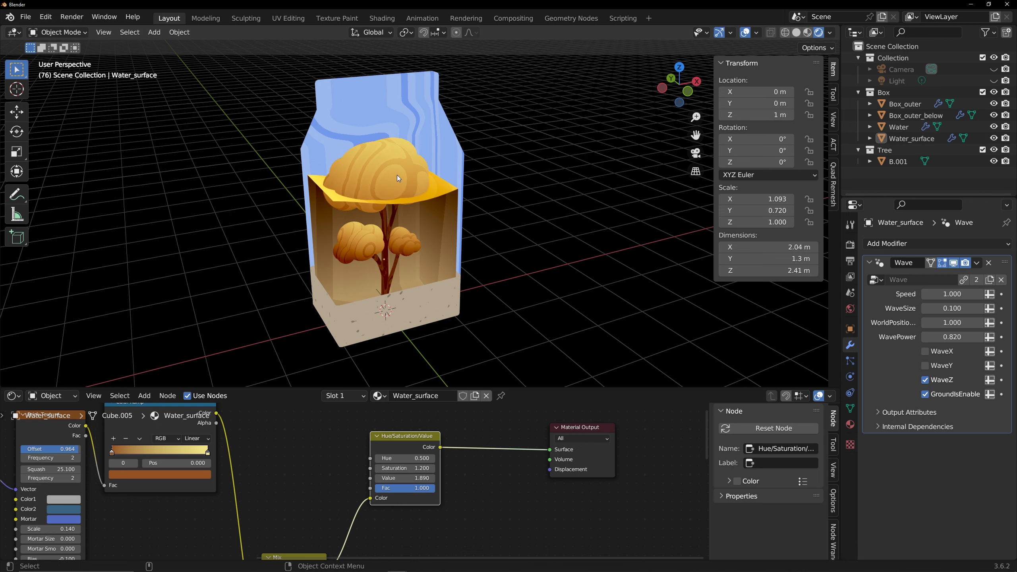
# Apply the Wave asset to the tree B.001, enable GroundIsEnable on it, and play the animation.
pyautogui.click(397, 175)
pyautogui.moveTo(515, 231); pyautogui.dragTo(605, 233, button='middle')
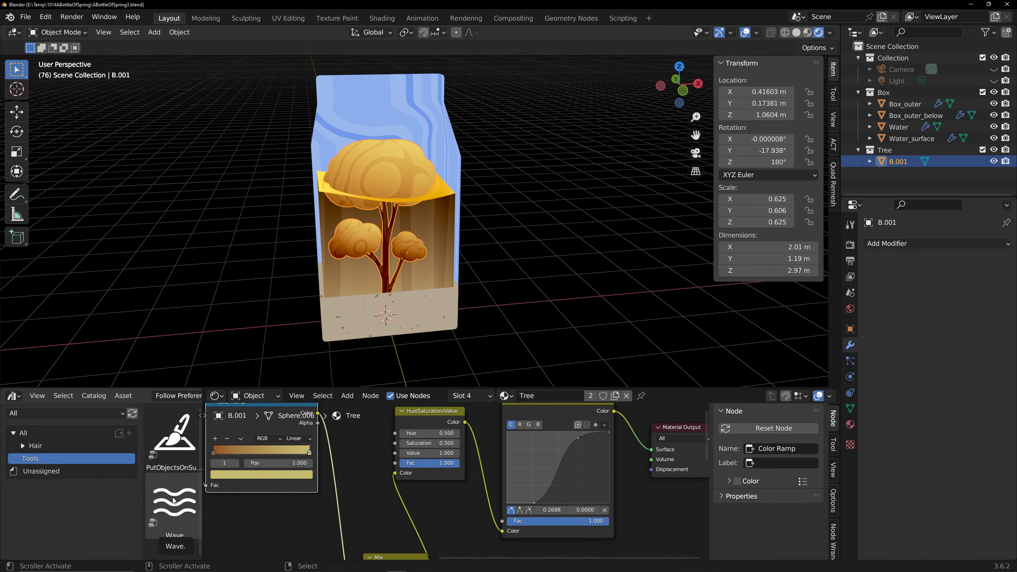
pyautogui.moveTo(174, 505); pyautogui.dragTo(384, 176)
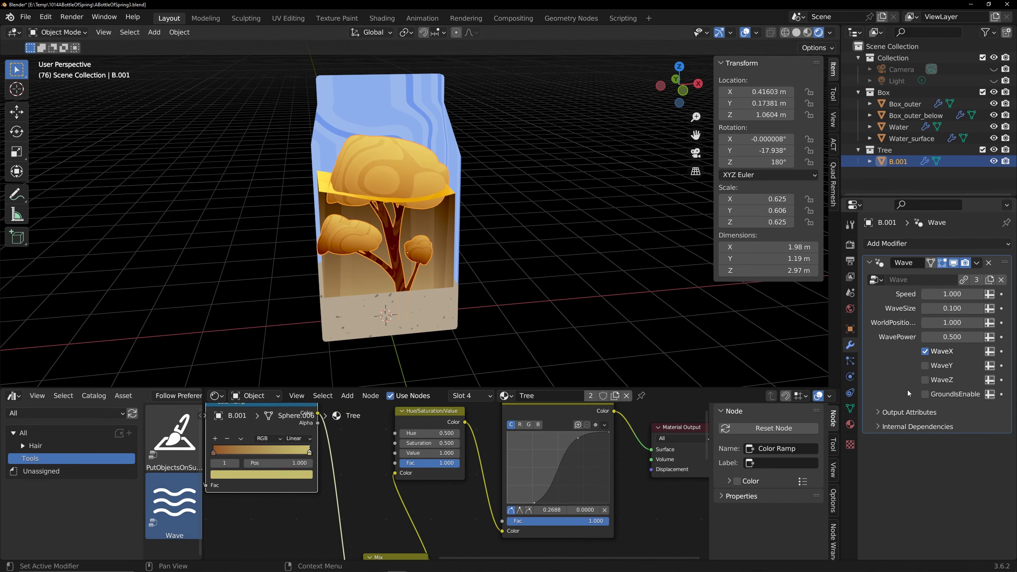
pyautogui.click(924, 393)
pyautogui.press('space')
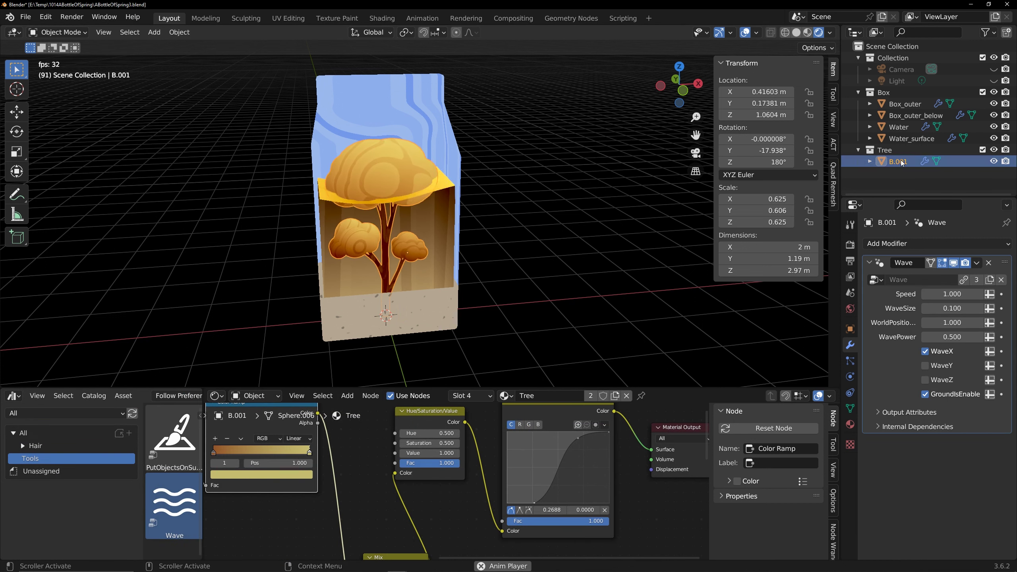
pyautogui.click(898, 127)
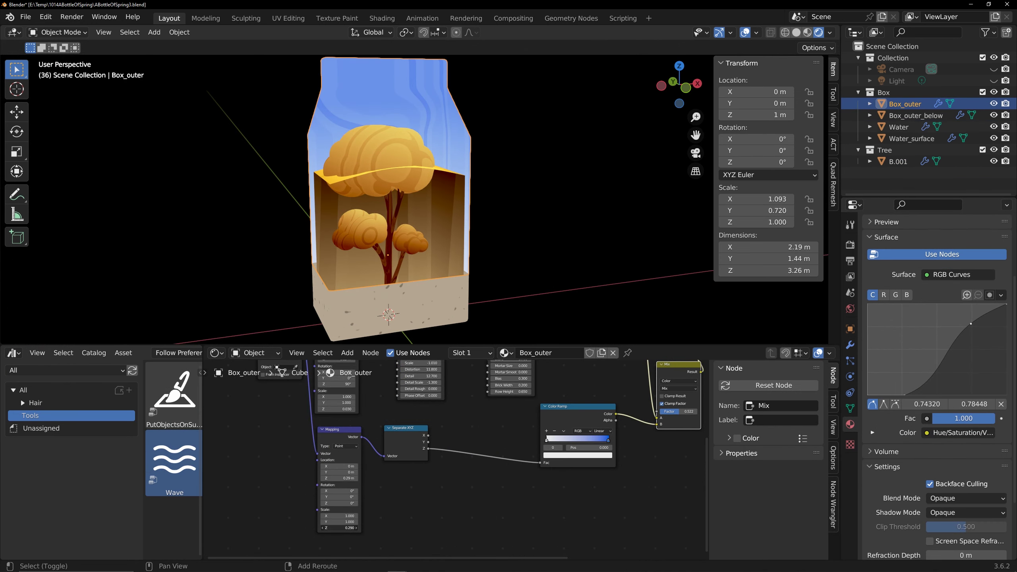
# Lower the Z scale and adjust the Z location of the gradient's Mapping node in the Box_outer material.
pyautogui.moveTo(339, 528); pyautogui.dragTo(336, 528)
pyautogui.moveTo(339, 478); pyautogui.dragTo(350, 478)
pyautogui.keyDown('alt'); pyautogui.moveTo(402, 236); pyautogui.dragTo(557, 247); pyautogui.keyUp('alt')
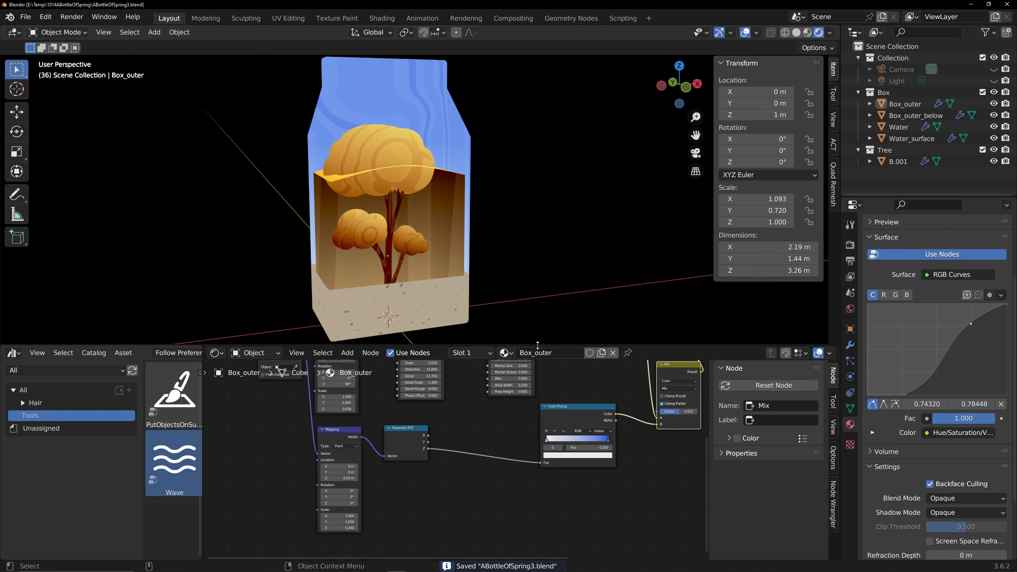
# Enlarge the 3D viewport and switch it to solid shading in front view.
pyautogui.moveTo(538, 345); pyautogui.dragTo(542, 415)
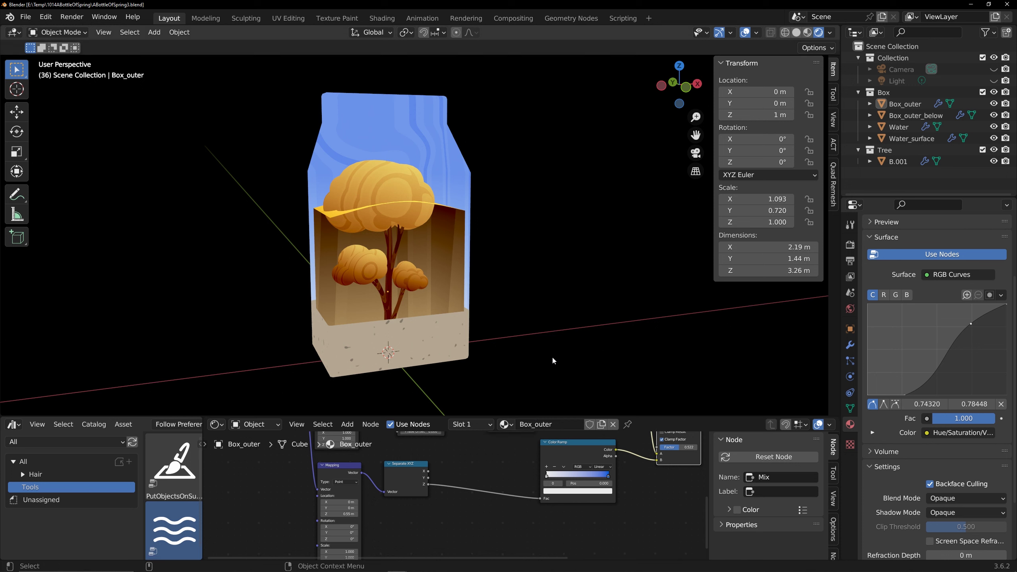
pyautogui.click(796, 32)
pyautogui.keyDown('alt'); pyautogui.keyDown('shift'); pyautogui.moveTo(511, 285); pyautogui.dragTo(554, 284); pyautogui.keyUp('shift'); pyautogui.keyUp('alt')
pyautogui.click(685, 87)
# Add a Bezier curve and move it about 2.5 m along the negative X axis, beside the carton.
pyautogui.hotkey('shift', 'a')
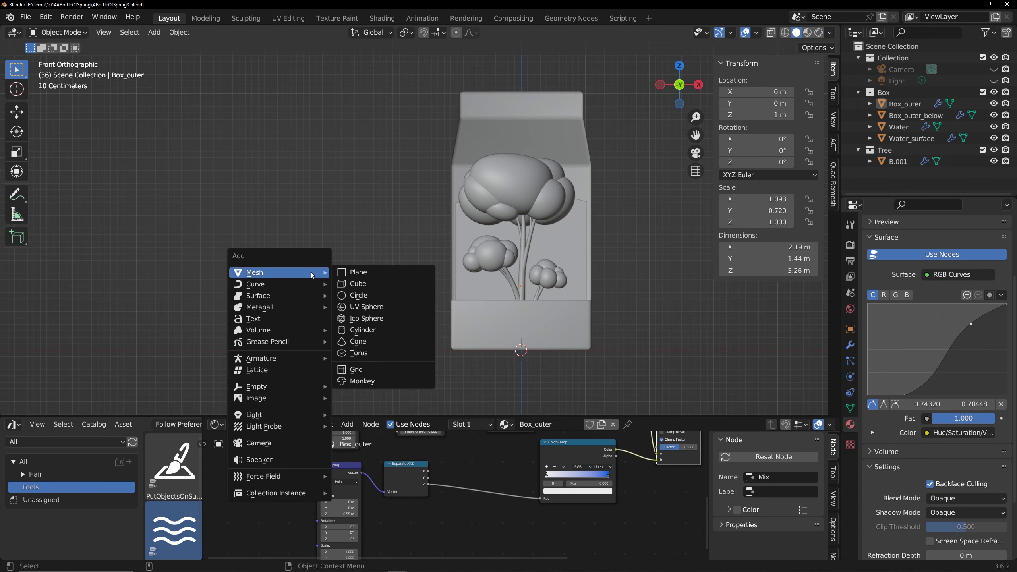
pyautogui.moveTo(280, 345)
pyautogui.click(383, 289)
pyautogui.keyDown('alt'); pyautogui.moveTo(556, 304); pyautogui.dragTo(571, 332); pyautogui.keyUp('alt')
pyautogui.press('g')
pyautogui.press('x')
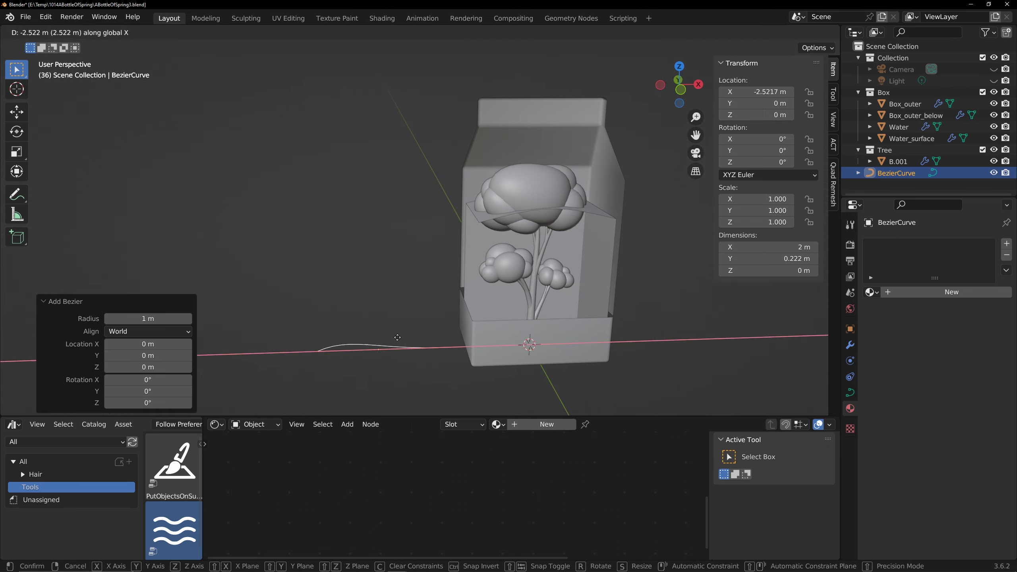
pyautogui.click(397, 339)
# Flatten the Bezier curve into a straight line by scaling its points to 0 along Y.
pyautogui.press('Tab')
pyautogui.press('s')
pyautogui.press('0')
pyautogui.click(400, 341)
pyautogui.rightClick(401, 343)
pyautogui.press('Escape')
pyautogui.hotkey('ctrl', 'z')
pyautogui.press('Tab')
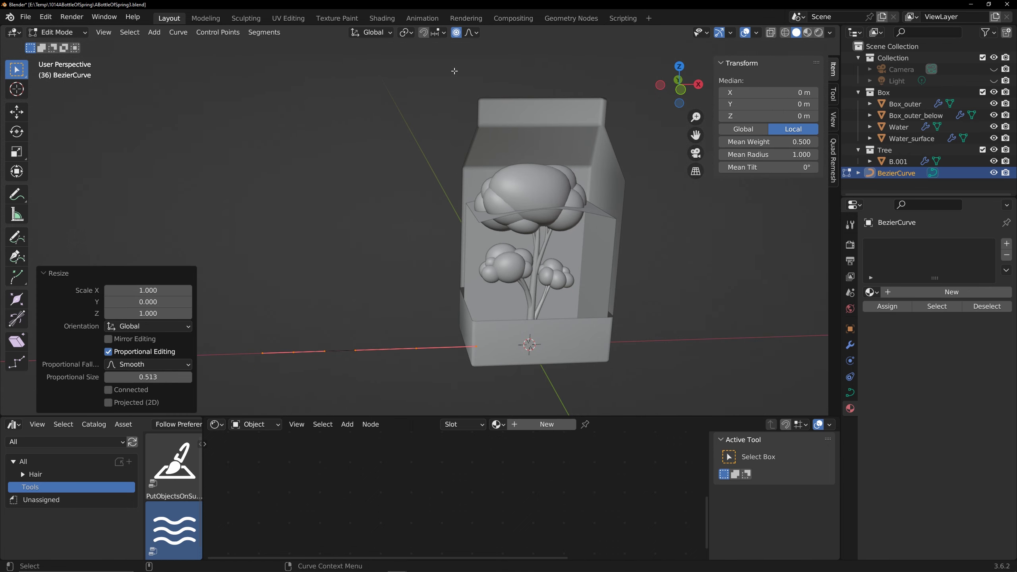
# Move the straight curve farther away from the carton along the X axis.
pyautogui.press('KP_1')
pyautogui.scroll(2, 405, 332)
pyautogui.press('g')
pyautogui.press('x')
pyautogui.click(397, 357)
# Extrude two control points from the curve end farthest from the carton and rotate their handles to form a leaning loop.
pyautogui.press('Tab')
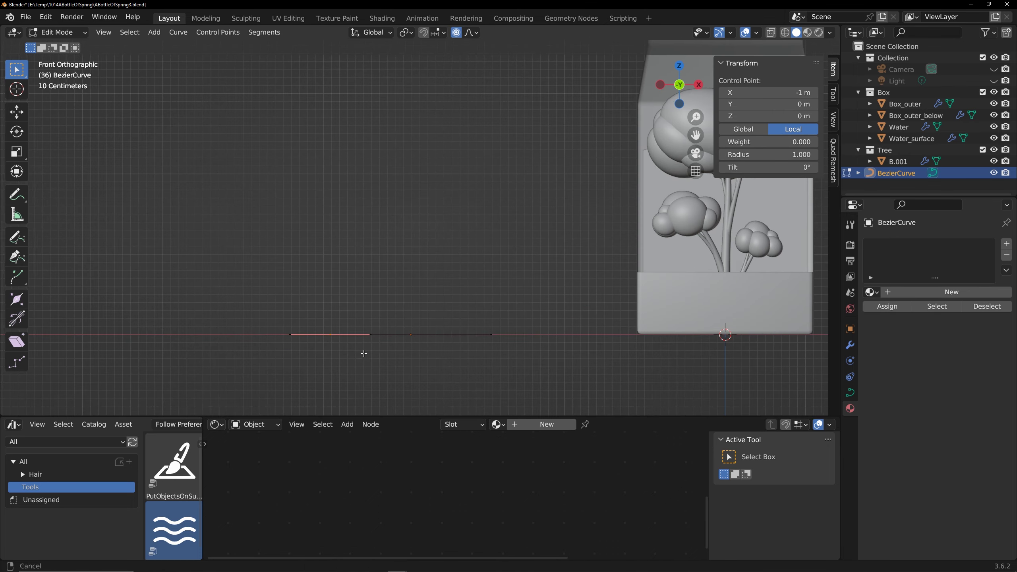
pyautogui.press('e')
pyautogui.click(319, 203)
pyautogui.press('r')
pyautogui.press('o')
pyautogui.press('r')
pyautogui.click(267, 230)
pyautogui.press('e')
pyautogui.click(381, 310)
pyautogui.press('r')
pyautogui.click(338, 349)
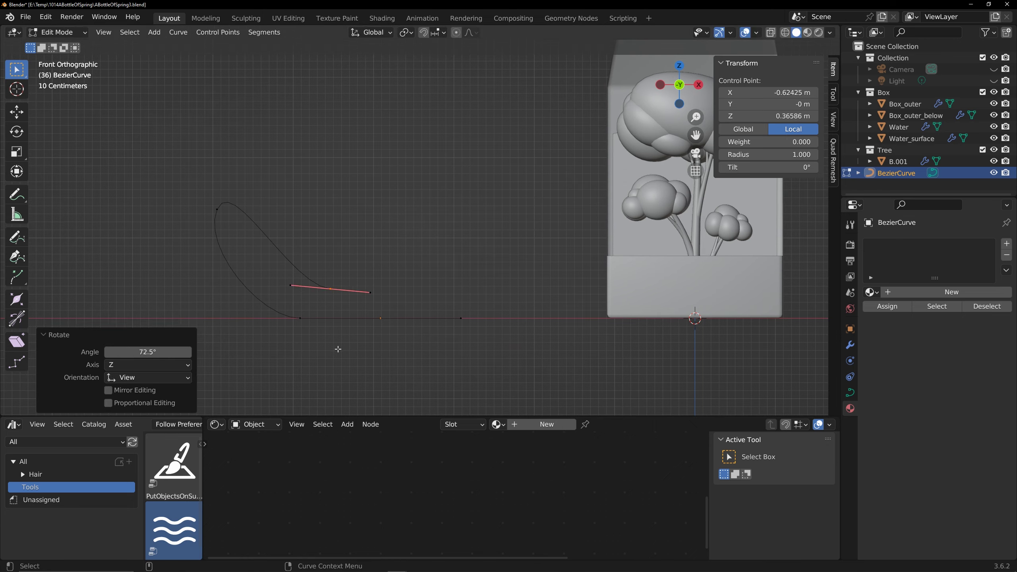
# Extrude further control points from the Bezier curve's active end to continue the lobed grass outline.
pyautogui.press('e')
pyautogui.click(388, 239)
pyautogui.press('e')
pyautogui.click(439, 348)
pyautogui.press('e')
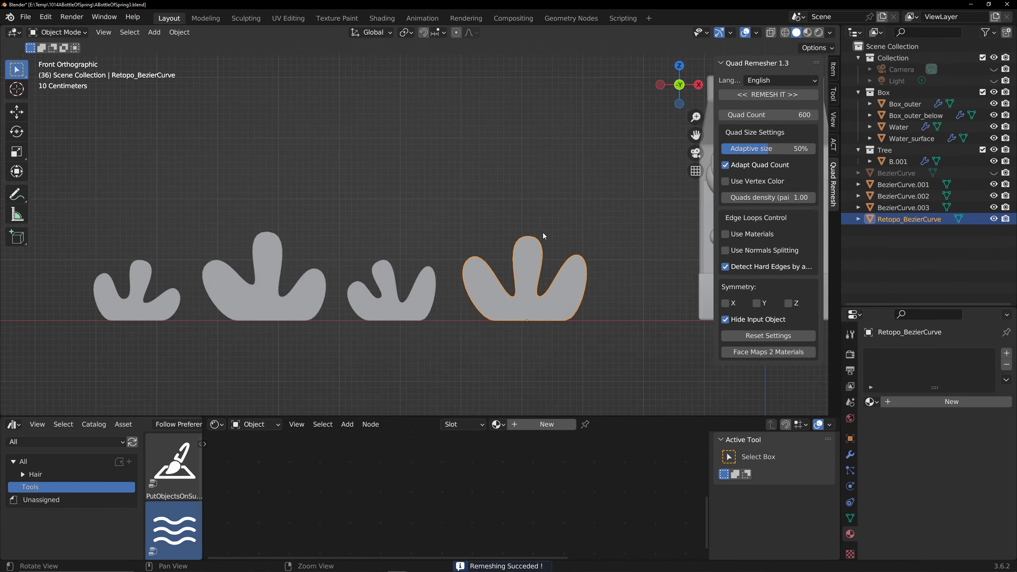
# Rename the remeshed grass shape nearest the carton Grass1 and assign it the existing Tree material.
pyautogui.keyDown('alt'); pyautogui.moveTo(544, 237); pyautogui.dragTo(580, 236, button='right'); pyautogui.keyUp('alt')
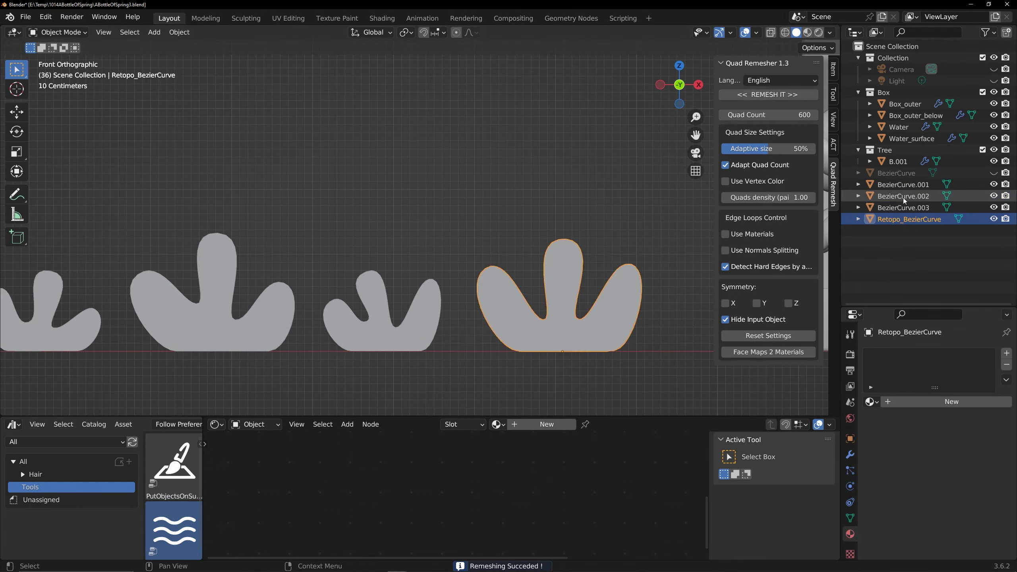
pyautogui.click(906, 185)
pyautogui.click(800, 114)
pyautogui.write('1')
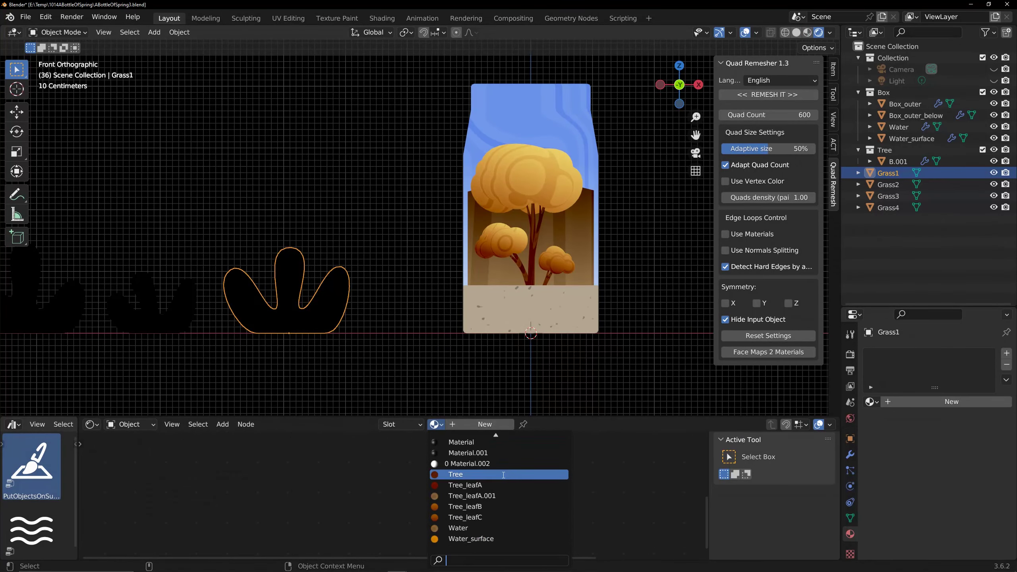
pyautogui.click(503, 474)
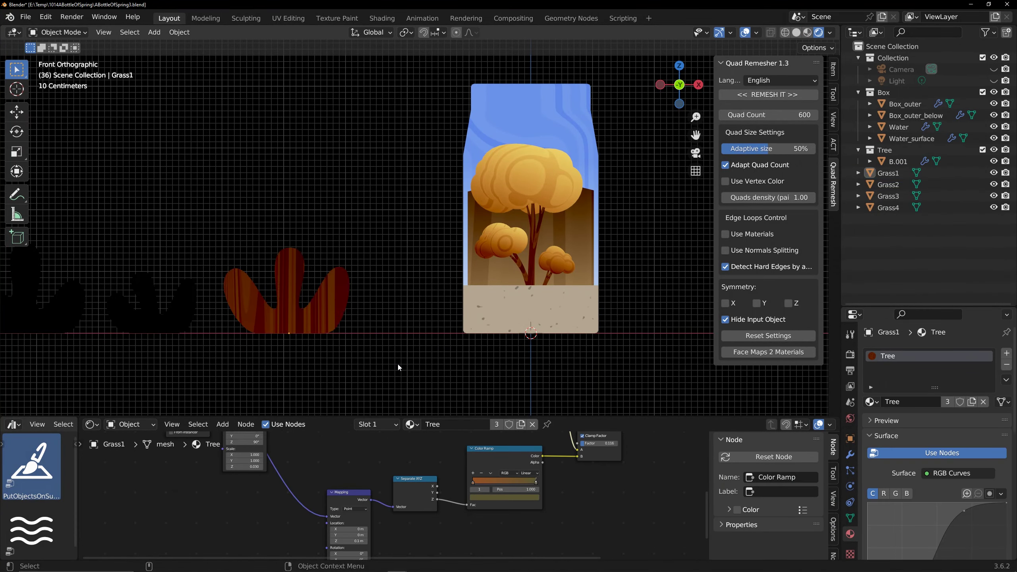
# Set the Wave Texture distortion in Grass1's Tree material to 18.1.
pyautogui.moveTo(310, 523); pyautogui.dragTo(374, 482, button='middle')
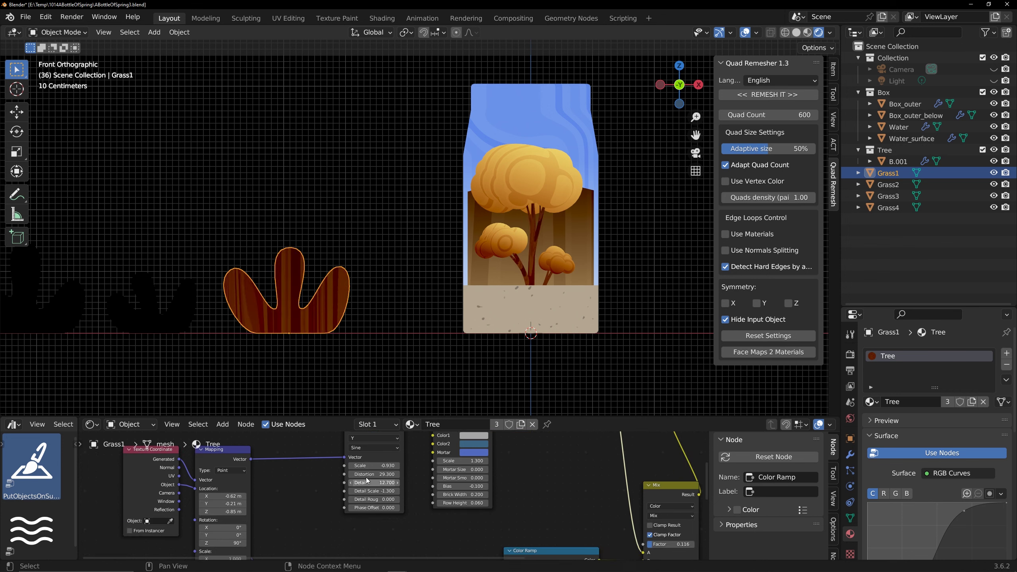
pyautogui.scroll(1, 374, 482)
pyautogui.moveTo(372, 463)
pyautogui.mouseDown()
pyautogui.moveTo(398, 463)
pyautogui.moveTo(361, 472)
pyautogui.mouseUp()
pyautogui.scroll(-2, 372, 472)
pyautogui.moveTo(372, 473); pyautogui.dragTo(306, 503, button='middle')
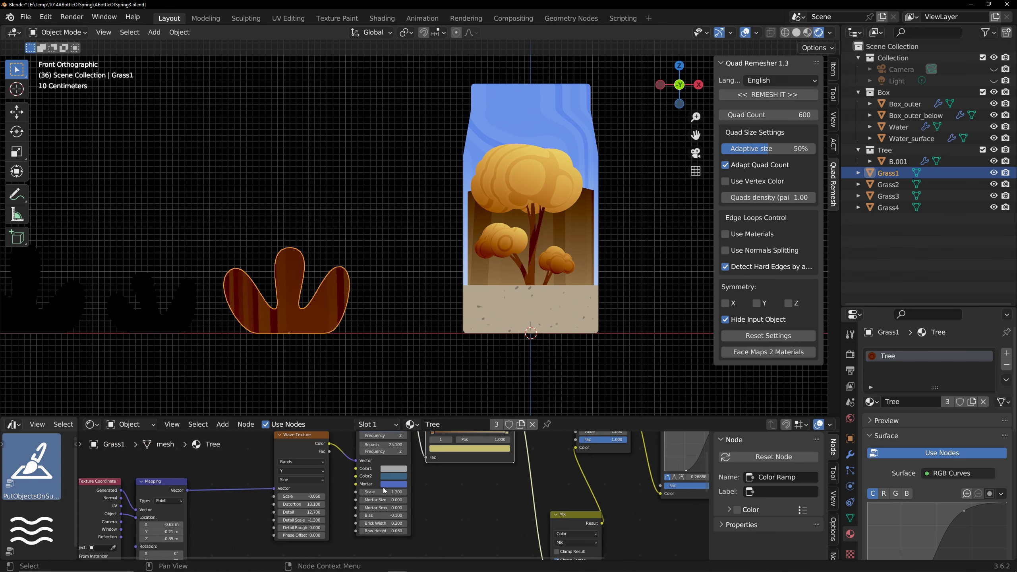
# Recolour a stop of the lower Color Ramp to dark red with hue 0.976, saturation 0.78 and value 0.1.
pyautogui.moveTo(420, 538); pyautogui.dragTo(431, 455, button='middle')
pyautogui.moveTo(480, 525); pyautogui.dragTo(426, 474, button='middle')
pyautogui.click(465, 480)
pyautogui.scroll(9, 465, 479)
pyautogui.click(440, 516)
pyautogui.moveTo(347, 379); pyautogui.dragTo(372, 391)
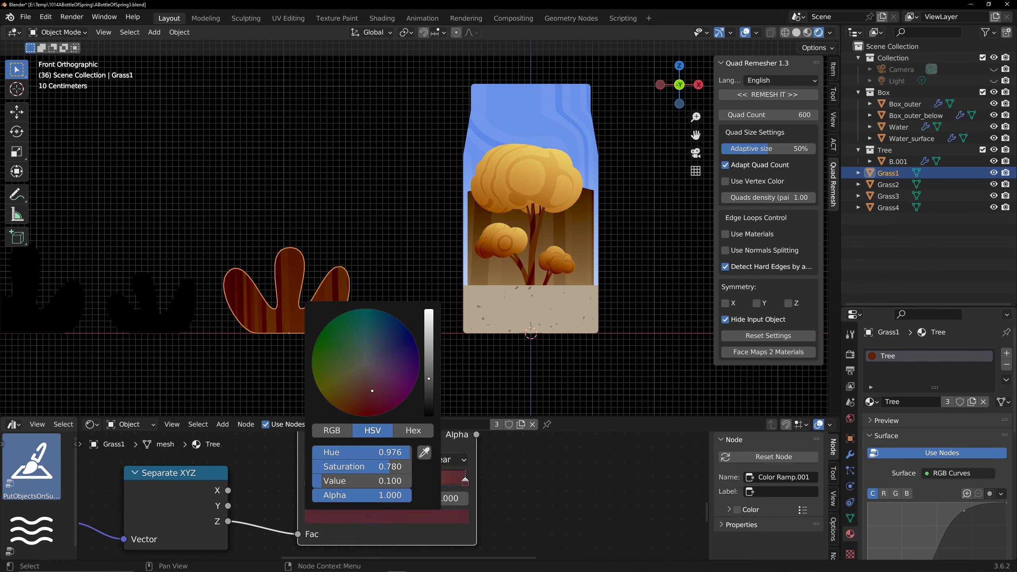
# Darken a stop of the upper Color Ramp and lower the saturation and value in the Hue/Saturation/Value node.
pyautogui.scroll(-10, 385, 480)
pyautogui.keyDown('shift'); pyautogui.moveTo(354, 339); pyautogui.dragTo(423, 343, button='middle'); pyautogui.keyUp('shift')
pyautogui.moveTo(384, 452); pyautogui.dragTo(412, 537, button='middle')
pyautogui.scroll(4, 413, 453)
pyautogui.click(401, 515)
pyautogui.moveTo(397, 404); pyautogui.dragTo(397, 411)
pyautogui.moveTo(529, 485); pyautogui.dragTo(523, 485)
pyautogui.moveTo(529, 495); pyautogui.dragTo(523, 494)
# Set the Mix node's factor to 0.221 and recolour the lower Color Ramp's end stop to orange-brown.
pyautogui.scroll(-5, 523, 495)
pyautogui.moveTo(520, 535); pyautogui.dragTo(468, 441, button='middle')
pyautogui.moveTo(457, 511); pyautogui.dragTo(448, 511)
pyautogui.moveTo(441, 521); pyautogui.dragTo(451, 477, button='middle')
pyautogui.click(364, 493)
pyautogui.click(382, 507)
pyautogui.moveTo(372, 471); pyautogui.dragTo(359, 472)
pyautogui.scroll(3, 368, 445)
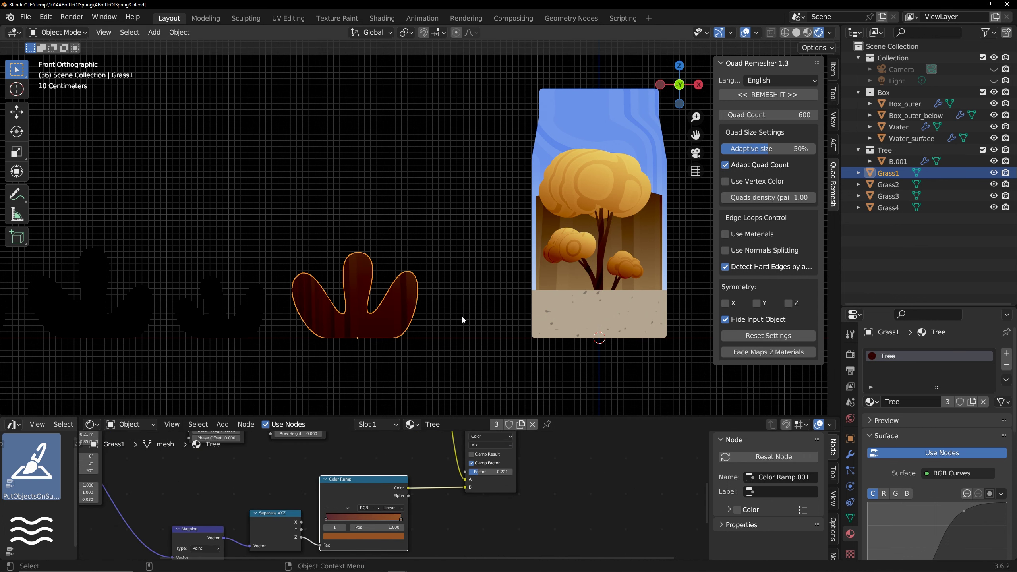
# Turn on GroundsEnable in Grass1's Wave modifier and preview the animation.
pyautogui.moveTo(462, 319); pyautogui.dragTo(490, 309, button='middle')
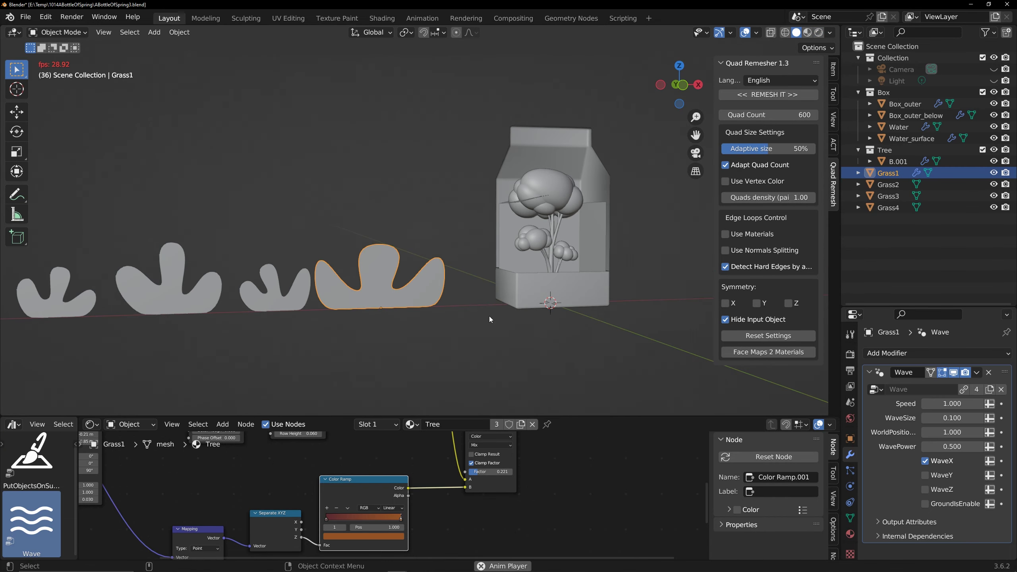
pyautogui.press('space')
pyautogui.click(924, 504)
pyautogui.press('space')
pyautogui.scroll(2, 428, 304)
pyautogui.moveTo(428, 303); pyautogui.dragTo(404, 315, button='middle')
pyautogui.press('space')
# Move Grass1 about 2.86 m along X, 0.78 m up and -0.68 m along Y, in front of the carton's corner.
pyautogui.press('KP_1')
pyautogui.press('g')
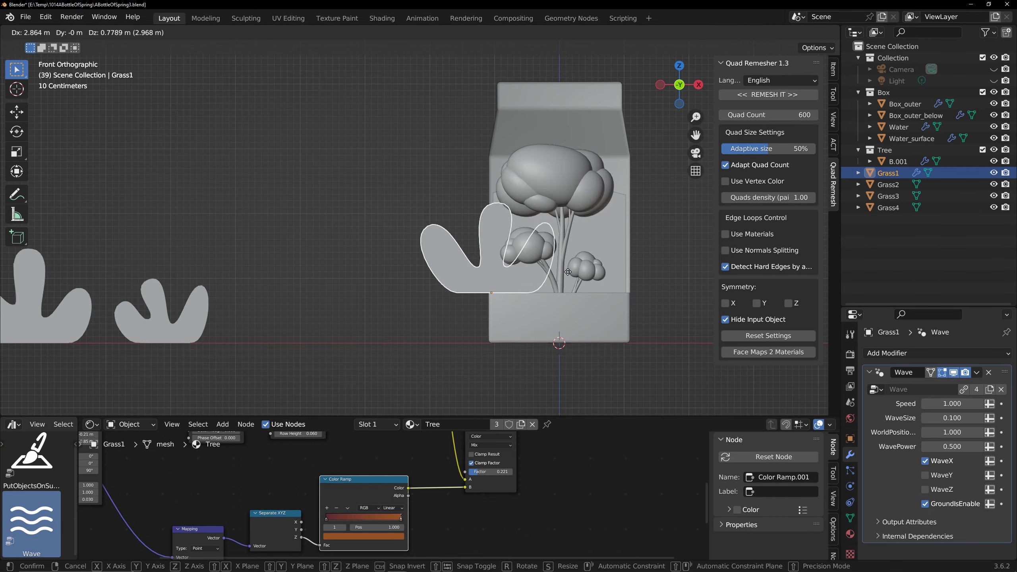
pyautogui.click(567, 272)
pyautogui.keyDown('alt'); pyautogui.moveTo(486, 294); pyautogui.dragTo(516, 306); pyautogui.keyUp('alt')
pyautogui.press('g')
pyautogui.press('y')
pyautogui.click(579, 306)
pyautogui.keyDown('alt'); pyautogui.moveTo(516, 306); pyautogui.dragTo(512, 257, button='right'); pyautogui.keyUp('alt')
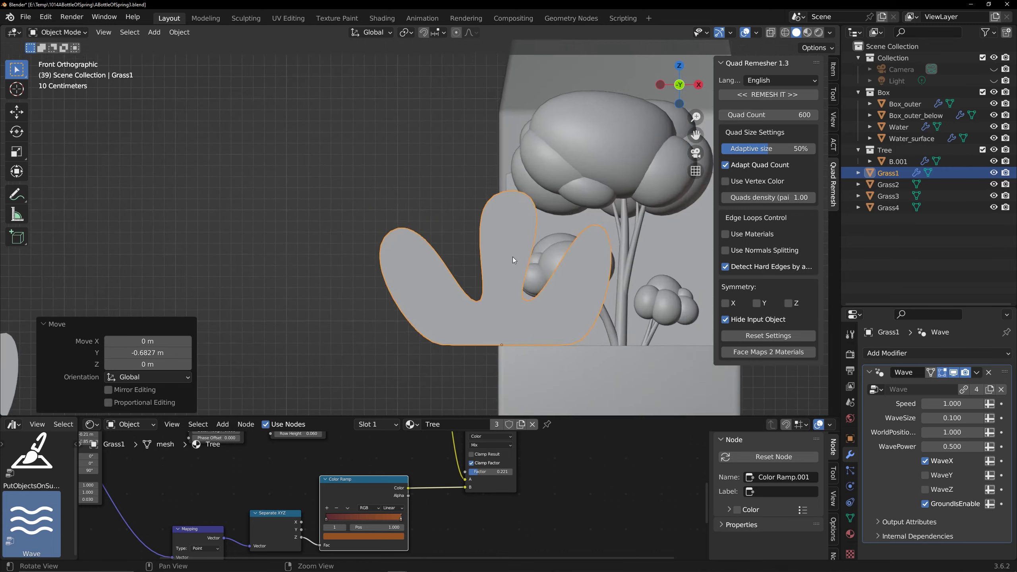
# Fine-tune Grass1's position along X and Z against the top edge of the carton's solid base.
pyautogui.press('g')
pyautogui.press('x')
pyautogui.click(508, 280)
pyautogui.press('g')
pyautogui.press('z')
pyautogui.click(513, 304)
# Preview the grass animation and save the file.
pyautogui.keyDown('alt'); pyautogui.moveTo(513, 305); pyautogui.dragTo(394, 311); pyautogui.keyUp('alt')
pyautogui.click(403, 328)
pyautogui.press('space')
pyautogui.press('space')
pyautogui.hotkey('ctrl', 's')
# Add a Lattice and move it about -1.13 m along X and 1.29 m up, over Grass1.
pyautogui.click(396, 294)
pyautogui.hotkey('shift', 'a')
pyautogui.click(372, 429)
pyautogui.keyDown('alt'); pyautogui.moveTo(482, 371); pyautogui.dragTo(535, 359); pyautogui.keyUp('alt')
pyautogui.press('g')
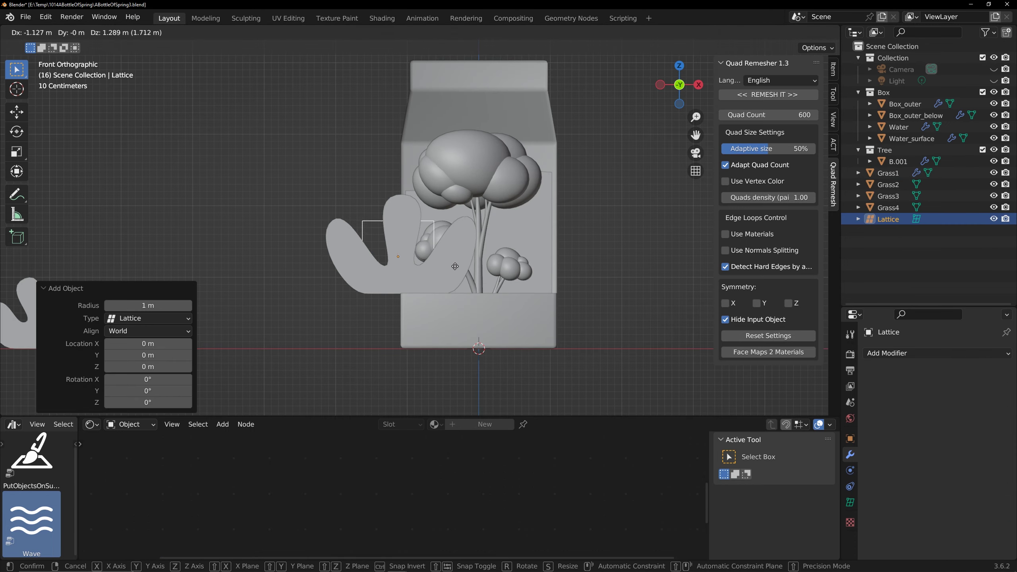
pyautogui.press('y')
pyautogui.click(455, 266)
# Scale the Lattice along X to span the whole of Grass1 and along Y to 0.042.
pyautogui.press('KP_3')
pyautogui.moveTo(482, 258); pyautogui.dragTo(378, 314, button='middle')
pyautogui.press('s')
pyautogui.press('x')
pyautogui.click(618, 315)
pyautogui.press('ctrl+KP_3')
pyautogui.scroll(3, 480, 254)
pyautogui.press('s')
pyautogui.press('y')
pyautogui.click(422, 257)
# Set the Lattice's Resolution U to 39.
pyautogui.click(849, 499)
pyautogui.moveTo(957, 390); pyautogui.dragTo(988, 389)
pyautogui.moveTo(513, 295); pyautogui.dragTo(498, 280, button='middle')
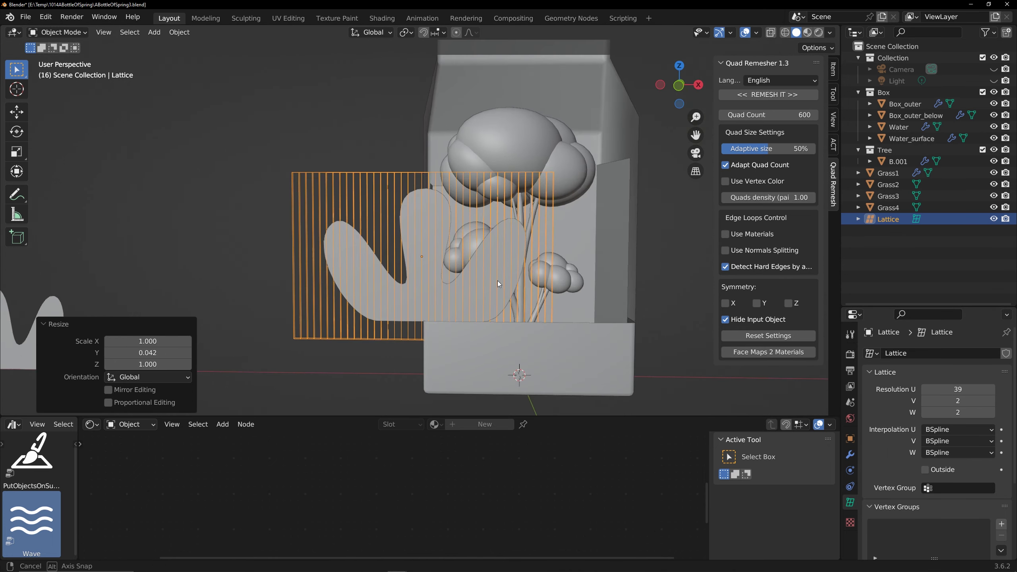
# Add a Lattice modifier to Grass1 with the Lattice object as its target.
pyautogui.click(497, 280)
pyautogui.click(849, 454)
pyautogui.click(877, 372)
pyautogui.click(923, 352)
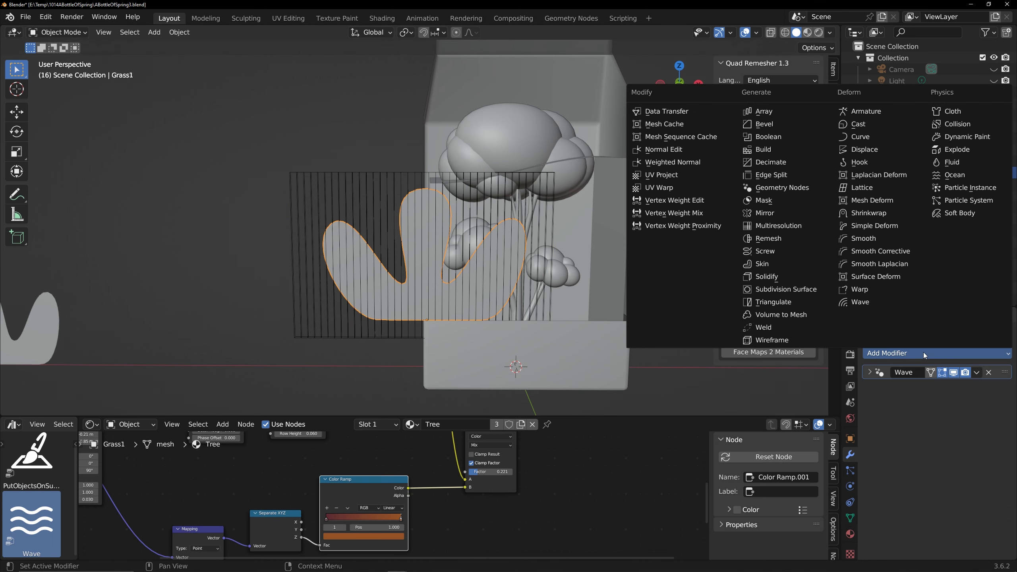
pyautogui.click(860, 188)
pyautogui.click(988, 404)
# Select the Lattice's control points that extend beyond the carton's corner and move them in top view.
pyautogui.click(454, 216)
pyautogui.press('KP_7')
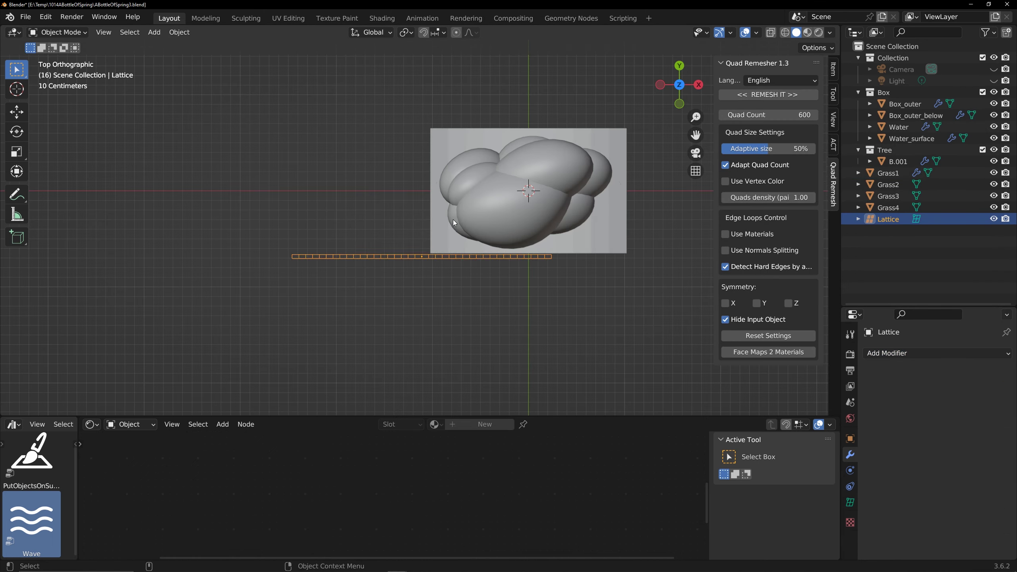
pyautogui.press('Tab')
pyautogui.scroll(4, 453, 349)
pyautogui.keyDown('alt'); pyautogui.moveTo(454, 349); pyautogui.dragTo(428, 337); pyautogui.keyUp('alt')
pyautogui.hotkey('alt', 'z')
pyautogui.press('KP_7')
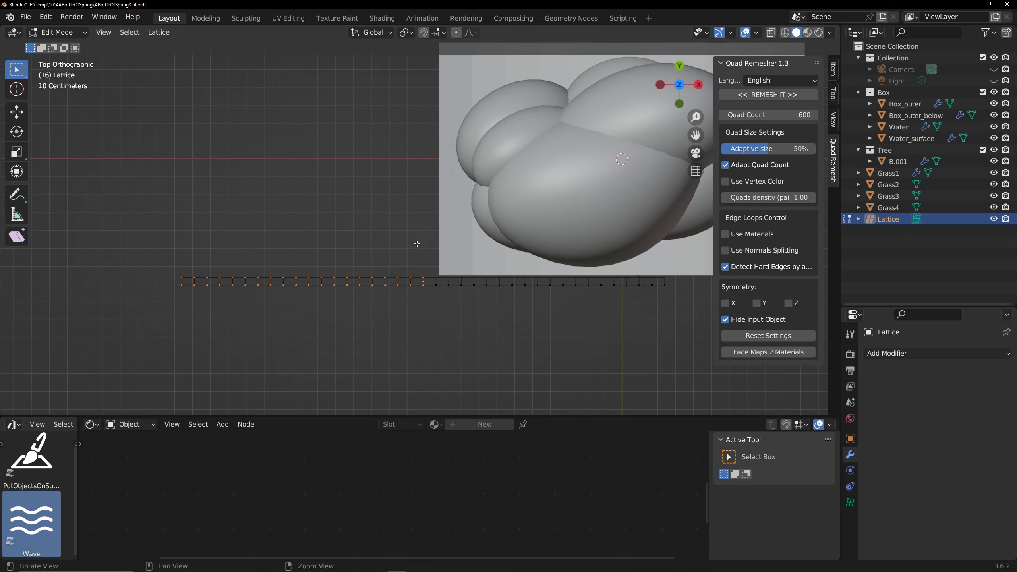
pyautogui.press('g')
pyautogui.click(474, 294)
# Move the selected lattice points along X so the bent section fits along the carton's side.
pyautogui.keyDown('alt'); pyautogui.moveTo(475, 293); pyautogui.dragTo(665, 38); pyautogui.keyUp('alt')
pyautogui.press('KP_7')
pyautogui.keyDown('alt'); pyautogui.moveTo(618, 227); pyautogui.dragTo(394, 296, button='middle'); pyautogui.keyUp('alt')
pyautogui.keyDown('alt'); pyautogui.moveTo(394, 296); pyautogui.dragTo(421, 162); pyautogui.keyUp('alt')
pyautogui.keyDown('alt'); pyautogui.moveTo(421, 161); pyautogui.dragTo(555, 209, button='middle'); pyautogui.keyUp('alt')
pyautogui.press('g')
pyautogui.press('x')
pyautogui.click(416, 162)
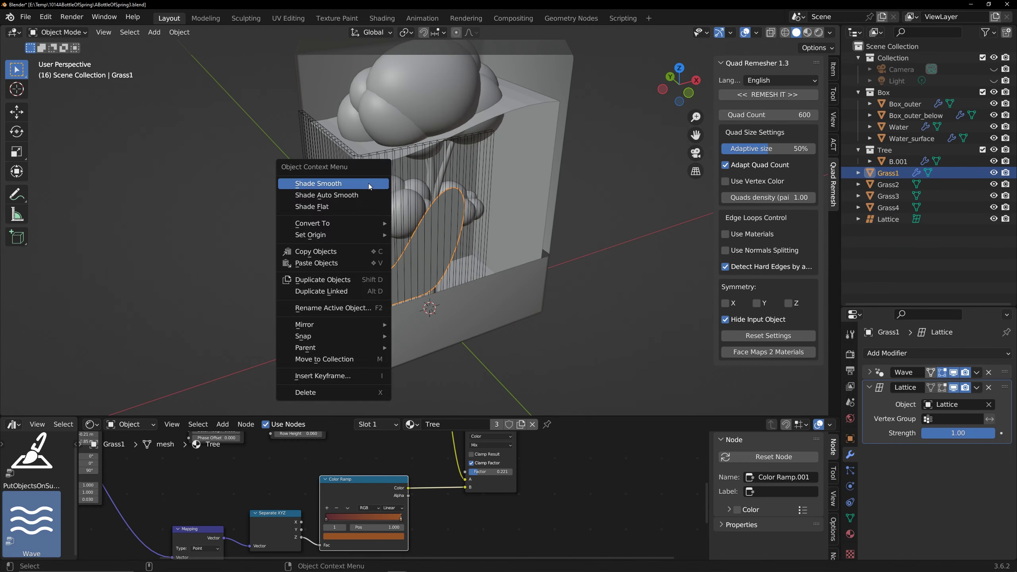
# Apply smooth shading to Grass1 and save the file.
pyautogui.click(369, 183)
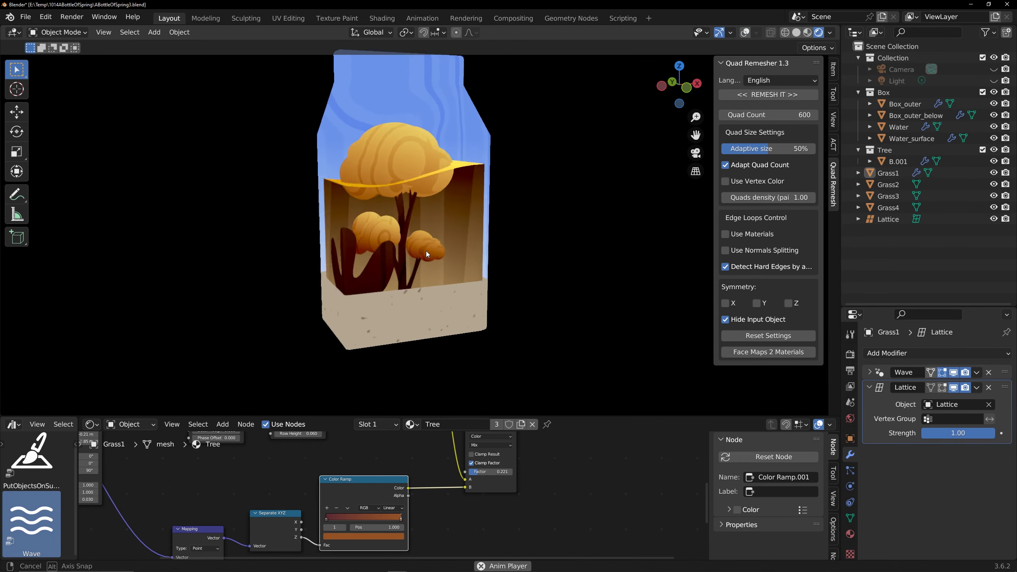
pyautogui.moveTo(445, 517); pyautogui.dragTo(334, 493, button='middle')
pyautogui.hotkey('ctrl', 's')
pyautogui.scroll(2, 385, 494)
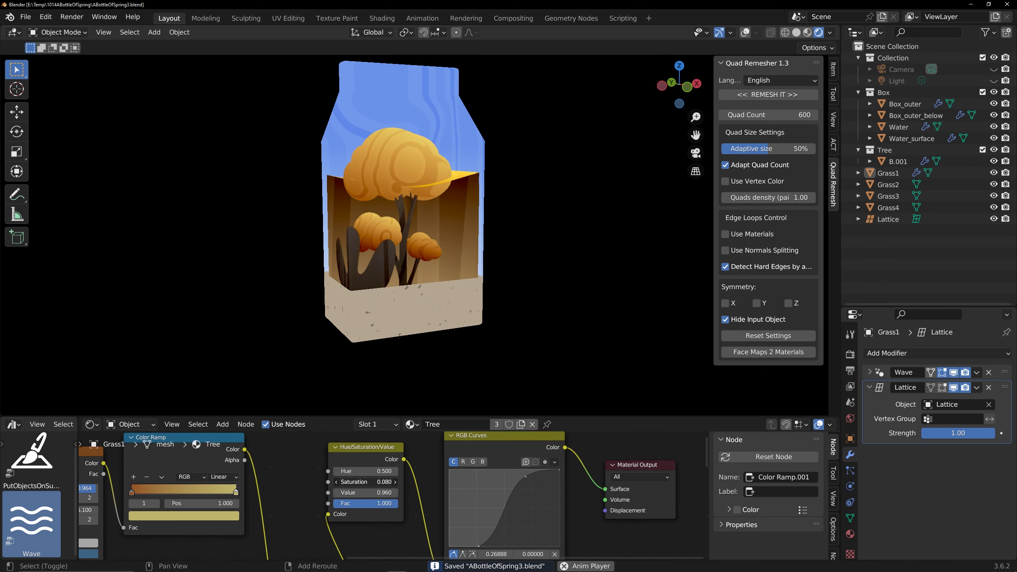
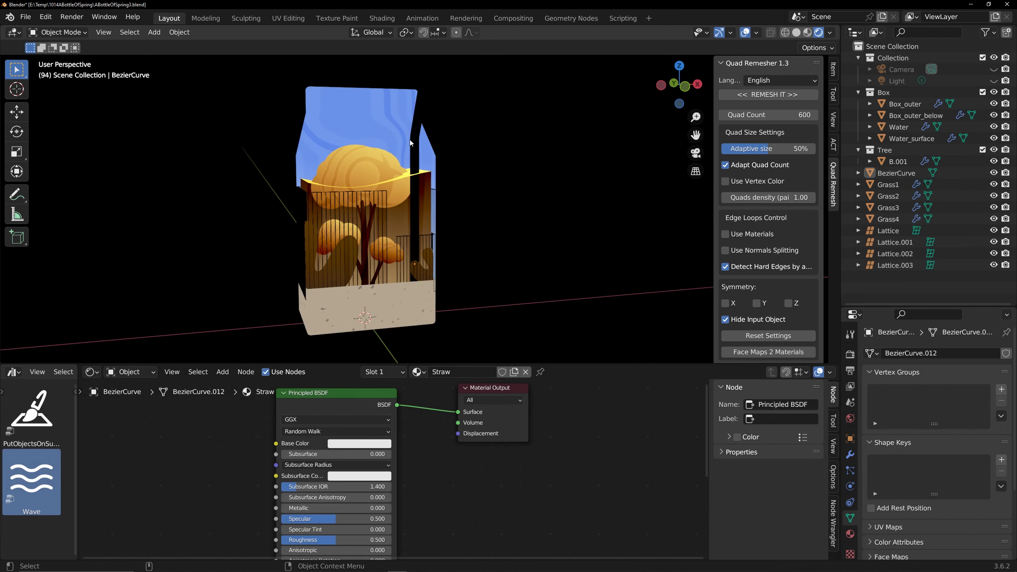
# Add a Texture Coordinate and Mapping setup to the Straw material and delete its Image Texture and Principled BSDF nodes.
pyautogui.scroll(-2, 414, 466)
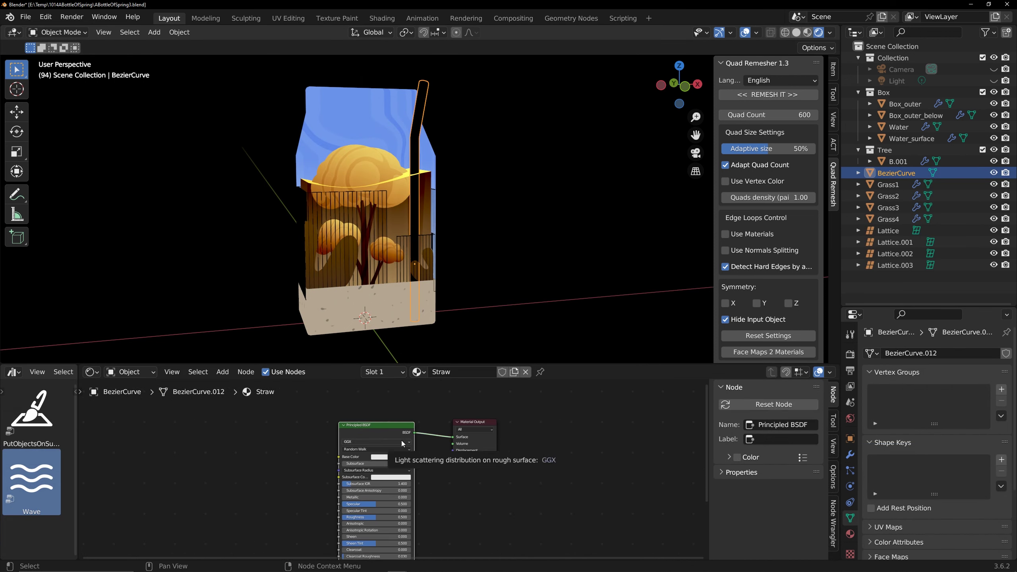
pyautogui.hotkey('ctrl', 't')
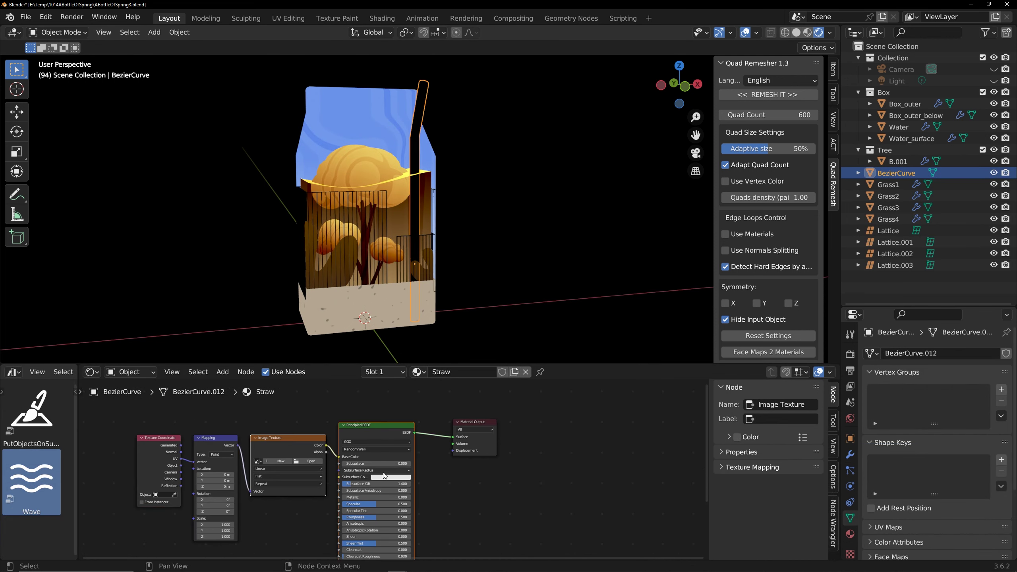
pyautogui.press('x')
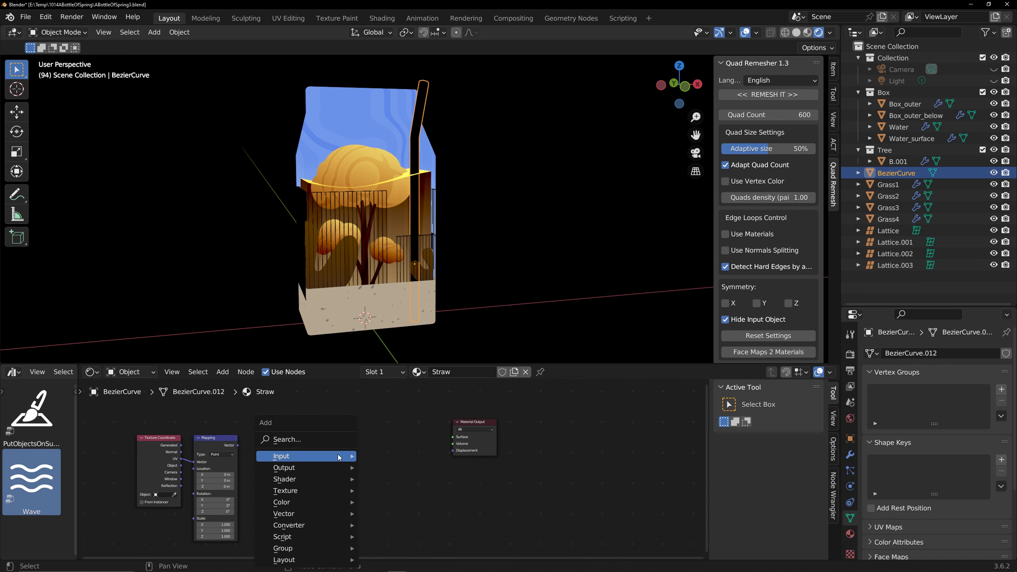
# Add a Color Ramp to the Straw material, linking the Mapping vector to its factor and its colour to the output surface.
pyautogui.click(325, 439)
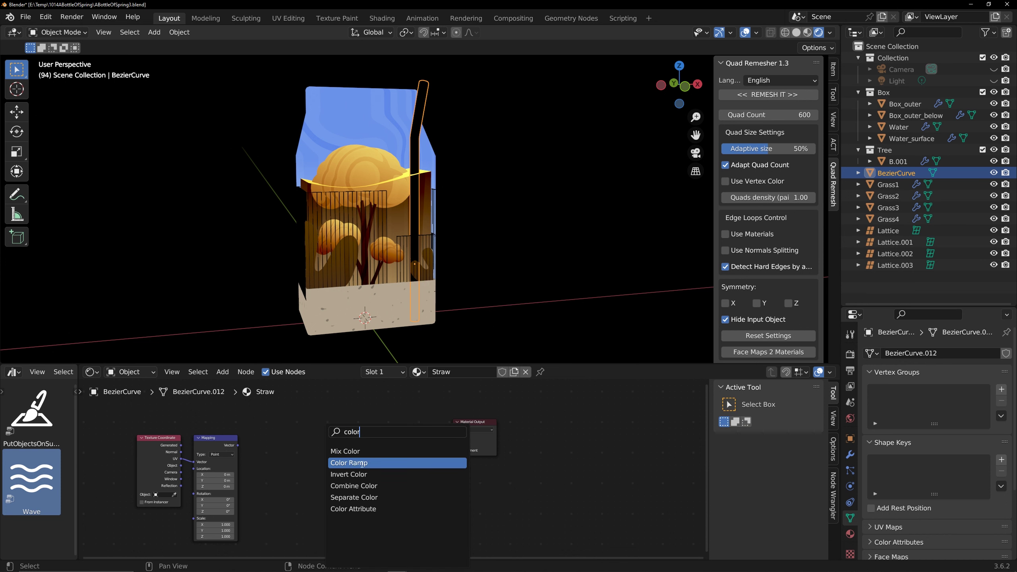
pyautogui.click(362, 465)
pyautogui.click(295, 411)
pyautogui.moveTo(238, 445); pyautogui.dragTo(289, 450)
pyautogui.moveTo(372, 421); pyautogui.dragTo(457, 440)
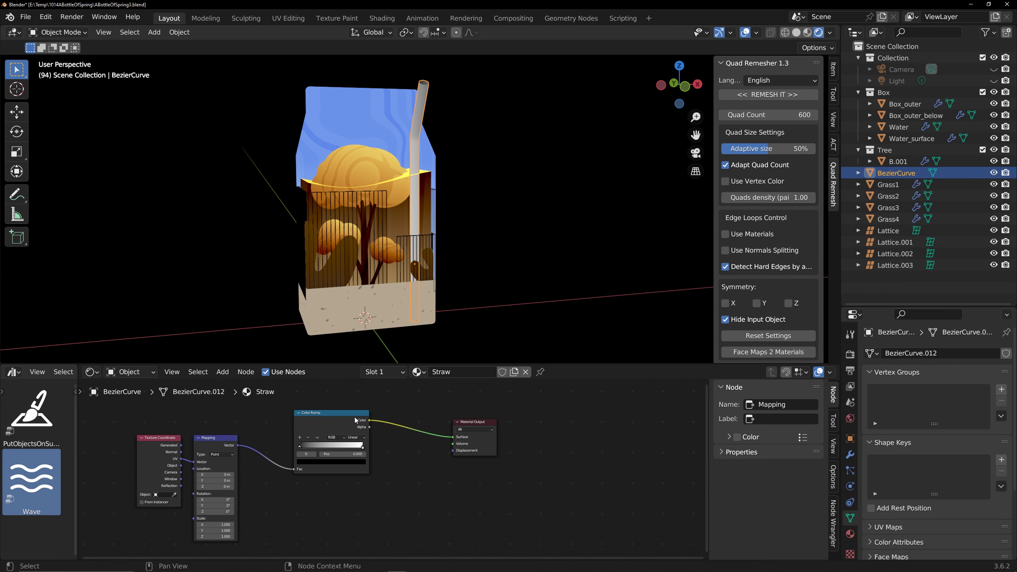
pyautogui.moveTo(354, 417); pyautogui.dragTo(366, 417)
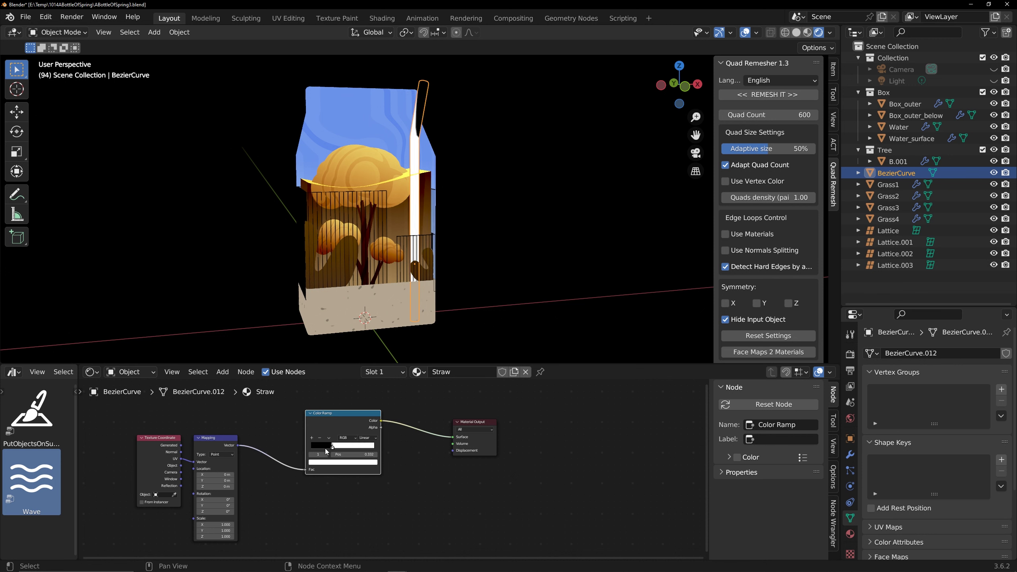
# Reposition the white stop in the straw's Color Ramp and adjust the Mapping node's values.
pyautogui.moveTo(326, 448); pyautogui.dragTo(325, 448)
pyautogui.moveTo(244, 497); pyautogui.dragTo(254, 491, button='middle')
pyautogui.scroll(3, 253, 491)
pyautogui.moveTo(181, 500); pyautogui.dragTo(183, 499)
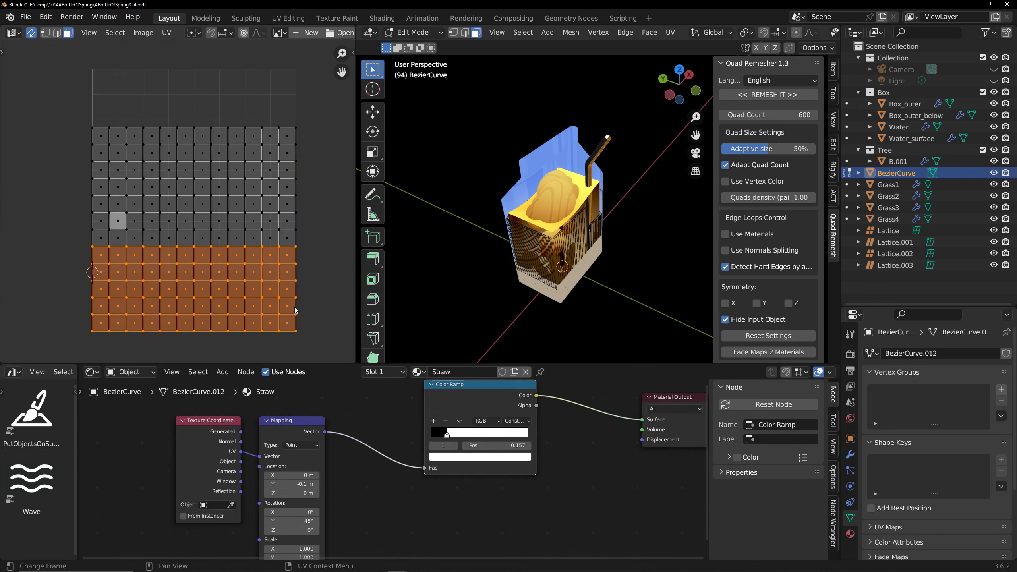
# Move the selected lower rows of the straw's UV faces about 0.996 up along Y, above the remaining rows.
pyautogui.press('g')
pyautogui.press('y')
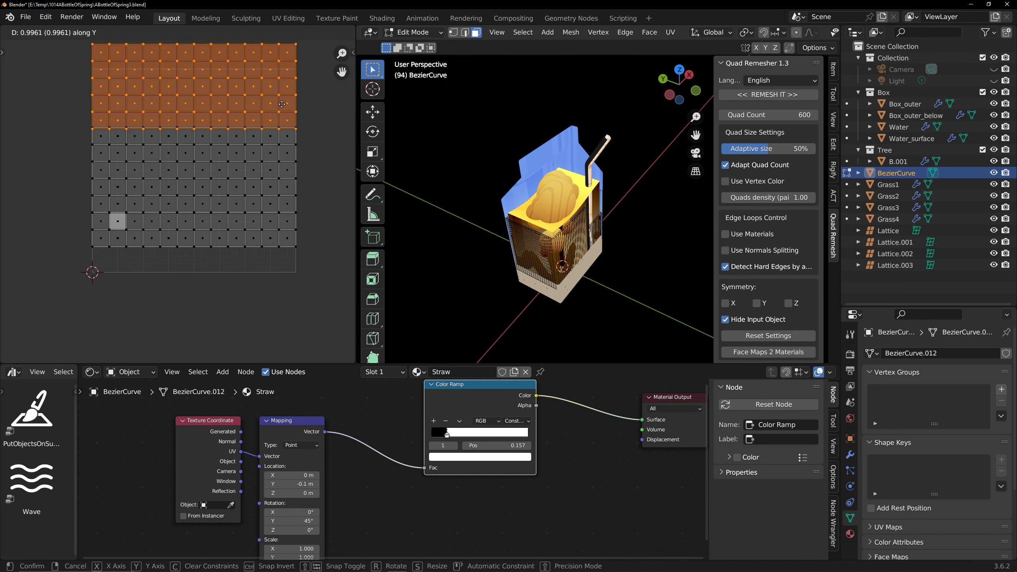
pyautogui.click(282, 104)
pyautogui.scroll(5, 633, 160)
pyautogui.moveTo(624, 186); pyautogui.dragTo(595, 181, button='middle')
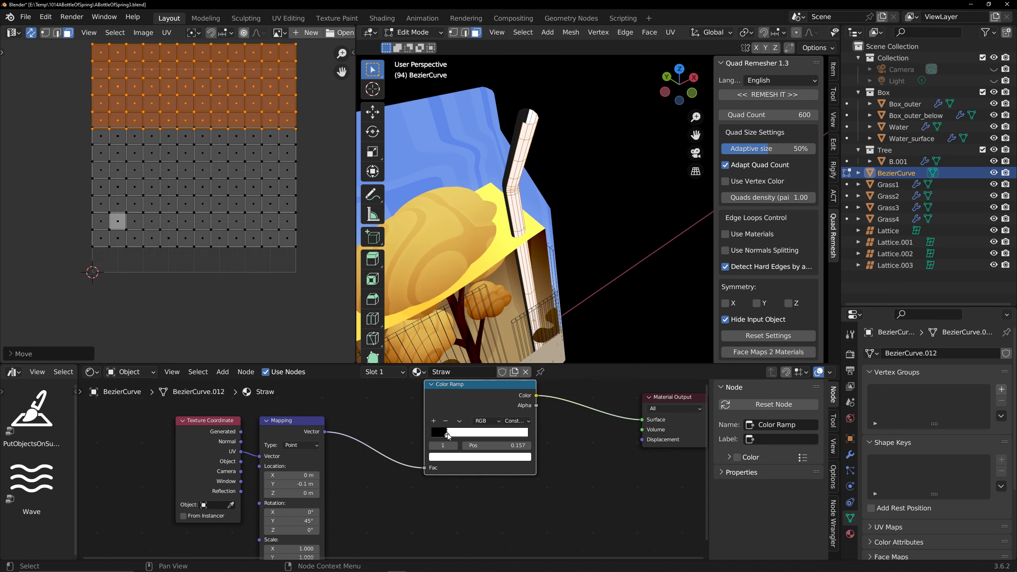
# Fine-tune the stop positions in the straw's Color Ramp.
pyautogui.scroll(9, 447, 444)
pyautogui.moveTo(421, 423)
pyautogui.mouseDown()
pyautogui.moveTo(430, 423)
pyautogui.moveTo(418, 425)
pyautogui.mouseUp()
pyautogui.click(420, 422)
pyautogui.click(415, 426)
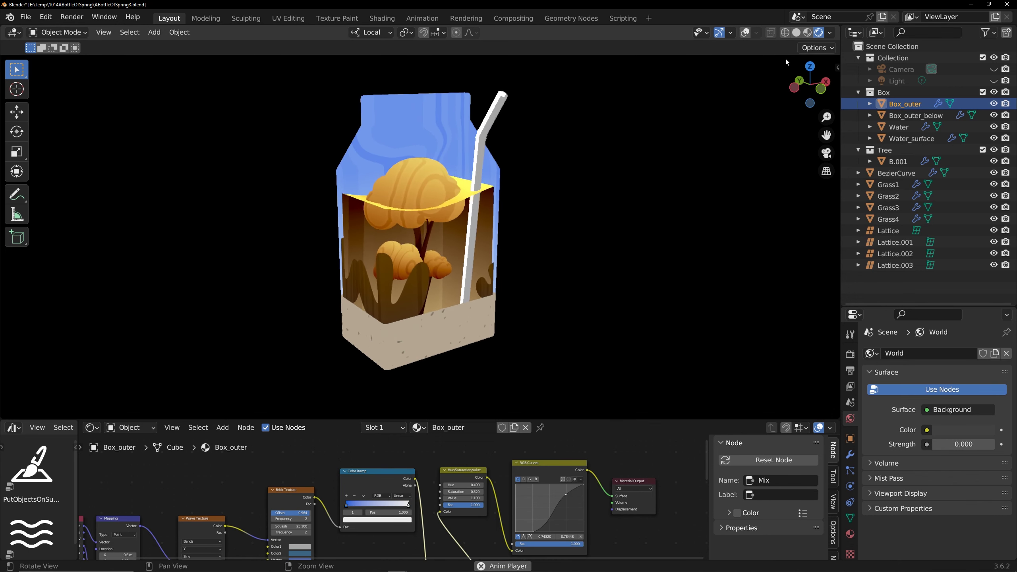
# Duplicate Box_outer in place and rename the copy Box_outer_reflection.
pyautogui.press('z')
pyautogui.hotkey('shift', 'd')
pyautogui.rightClick(623, 178)
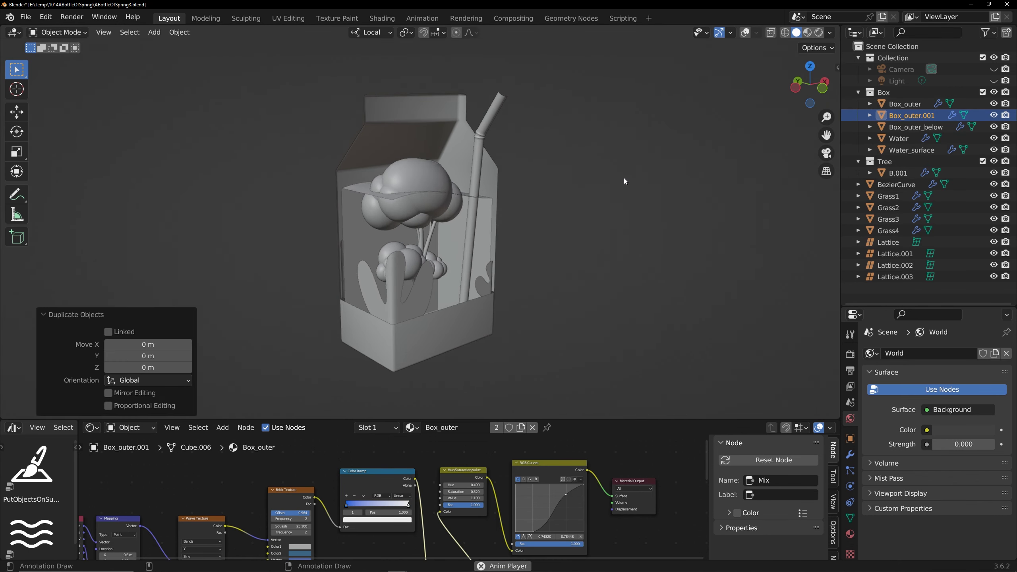
pyautogui.doubleClick(939, 114)
pyautogui.write('_reflection')
pyautogui.press('Return')
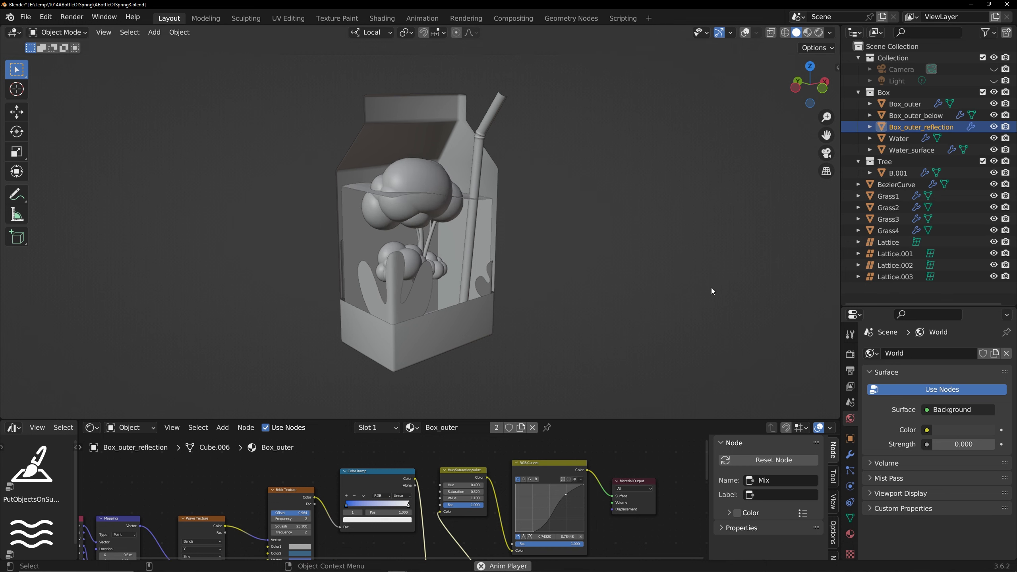
# Replace the material on Box_outer_reflection with a new default material.
pyautogui.moveTo(612, 420); pyautogui.dragTo(572, 359)
pyautogui.click(532, 368)
pyautogui.click(470, 369)
pyautogui.scroll(-4, 616, 455)
pyautogui.moveTo(617, 455); pyautogui.dragTo(568, 413, button='middle')
# Enable Backface Culling for Box_outer_reflection's new material.
pyautogui.click(850, 533)
pyautogui.scroll(-15, 909, 497)
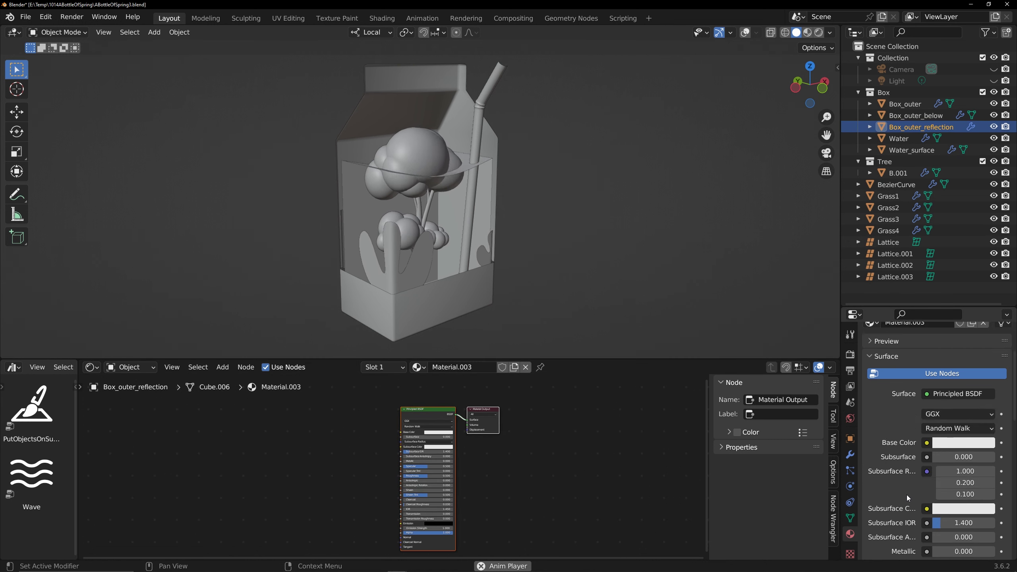
pyautogui.click(929, 446)
# Recalculate all of Box_outer_reflection's face normals to point outward.
pyautogui.press('Tab')
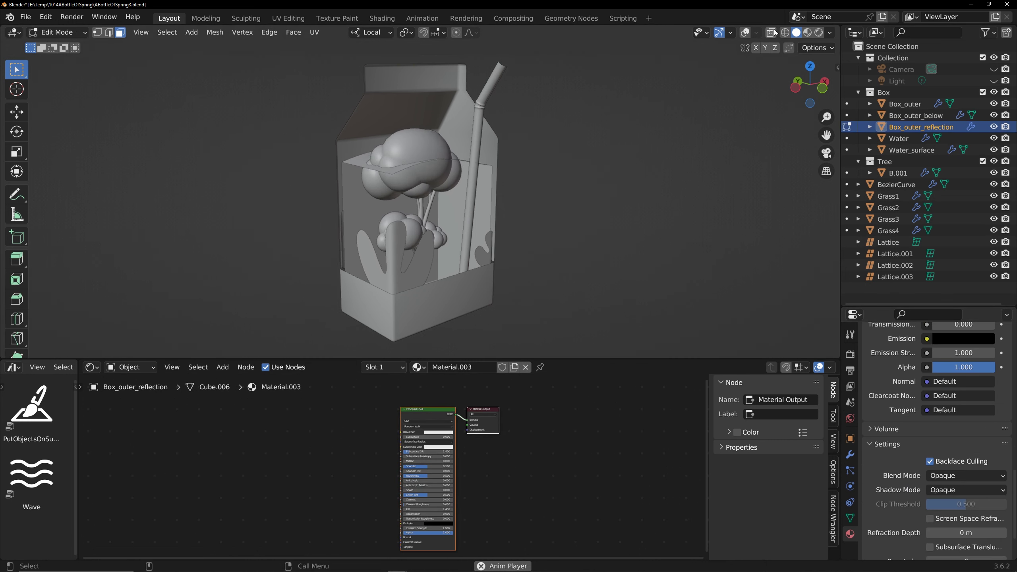
pyautogui.hotkey('shift', 'alt', 'z')
pyautogui.press('a')
pyautogui.hotkey('shift', 'n')
pyautogui.press('Tab')
pyautogui.moveTo(544, 194); pyautogui.dragTo(550, 226, button='middle')
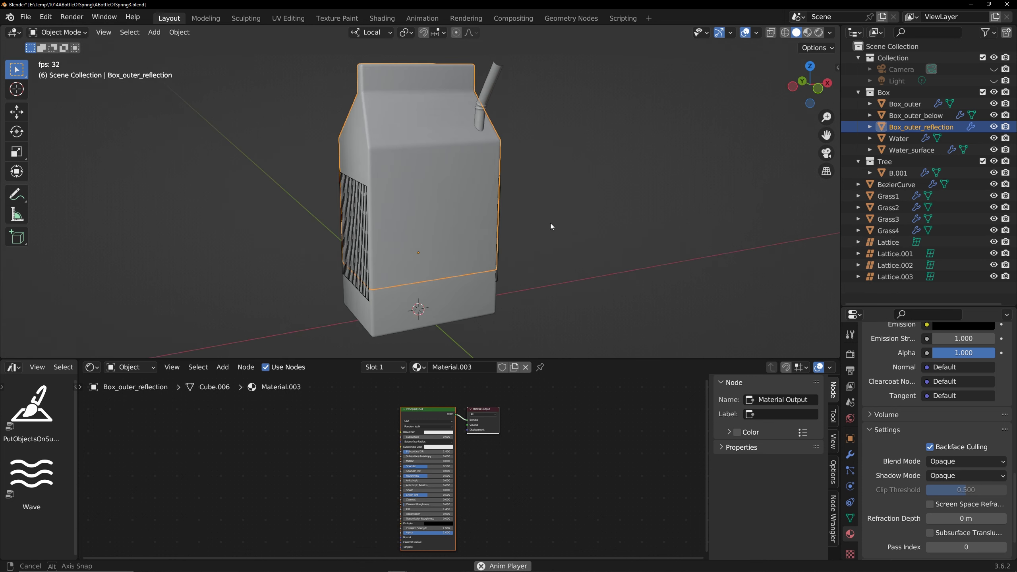
# Show the rendered view and set Box_outer_reflection's material to Alpha Blend with shadow mode None.
pyautogui.click(958, 462)
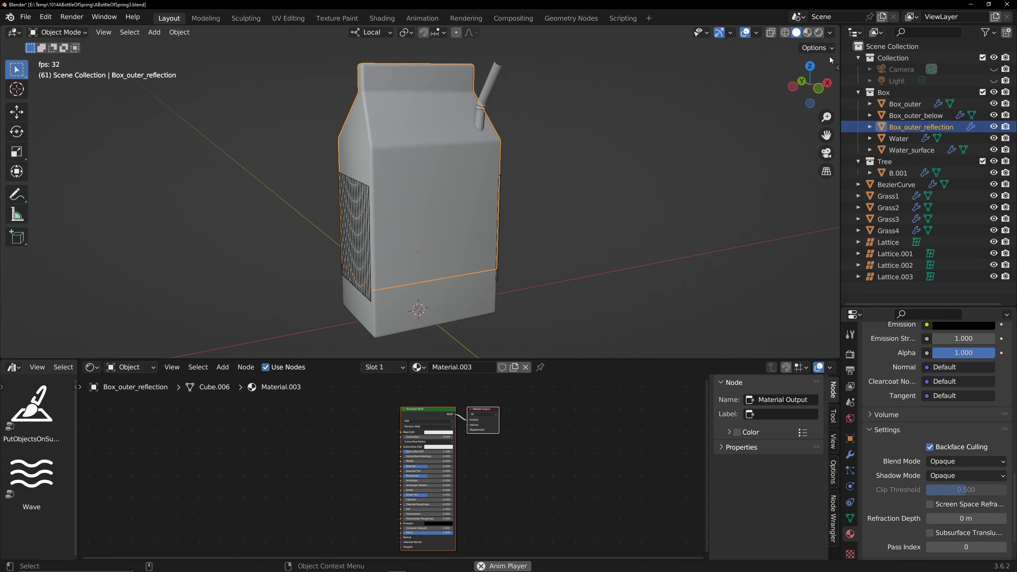
pyautogui.click(818, 33)
pyautogui.moveTo(641, 258); pyautogui.dragTo(649, 260, button='middle')
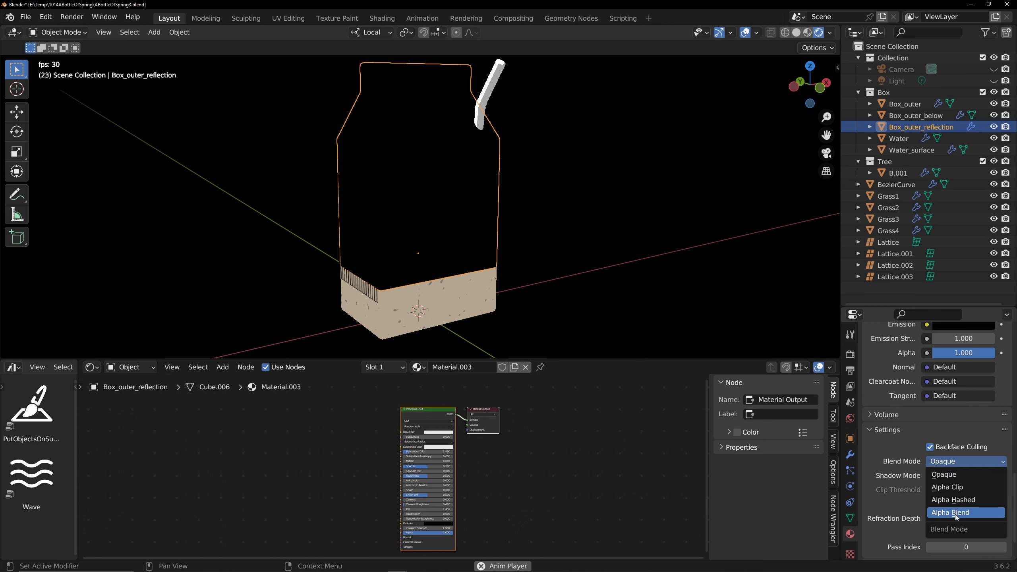
pyautogui.click(954, 513)
pyautogui.click(950, 489)
# Set the reflection material's specular to 1, roughness to 0 and alpha to about 0.326, checking the shell in the viewport.
pyautogui.scroll(5, 472, 466)
pyautogui.moveTo(457, 517); pyautogui.dragTo(470, 475, button='middle')
pyautogui.moveTo(464, 507); pyautogui.dragTo(419, 506)
pyautogui.moveTo(513, 459); pyautogui.dragTo(510, 492, button='middle')
pyautogui.moveTo(432, 416); pyautogui.dragTo(472, 415)
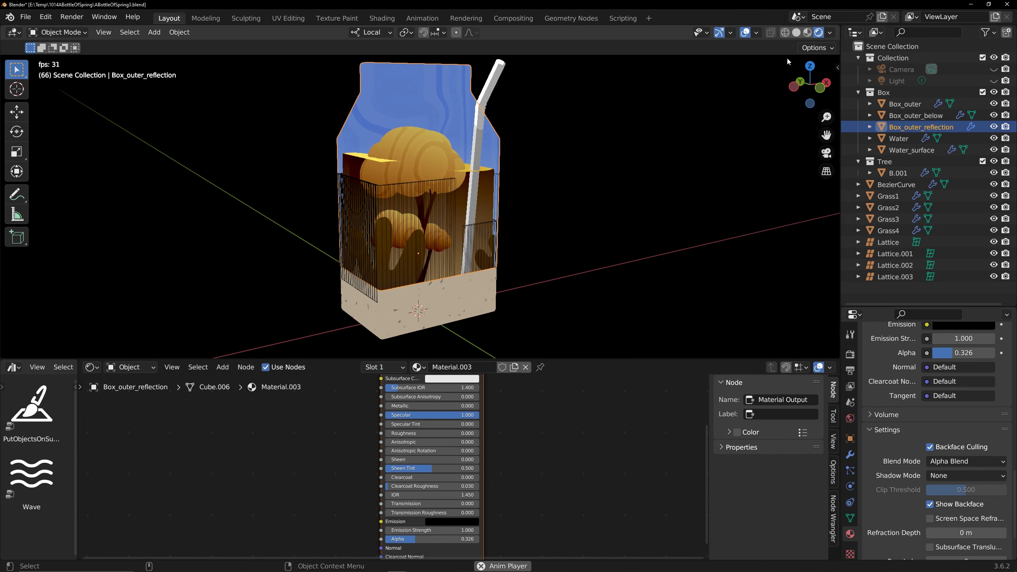
pyautogui.click(807, 32)
pyautogui.moveTo(571, 170)
pyautogui.mouseDown(button='middle')
pyautogui.moveTo(639, 181)
pyautogui.moveTo(609, 152)
pyautogui.moveTo(463, 155)
pyautogui.moveTo(576, 154)
pyautogui.mouseUp(button='middle')
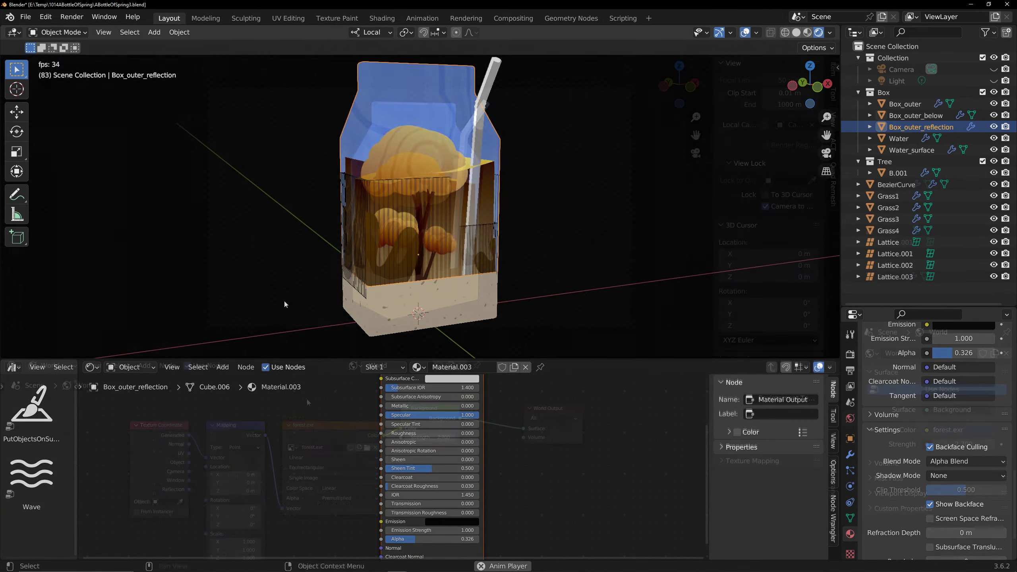
# Insert a Wave Texture between the Mapping and Background nodes in the World shader and space the nodes out.
pyautogui.hotkey('shift', 'a')
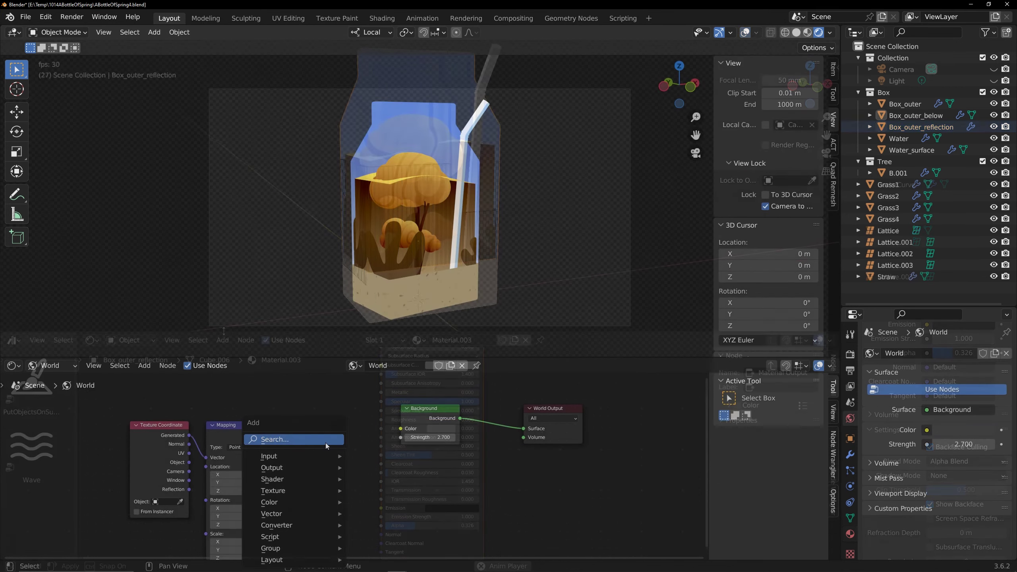
pyautogui.moveTo(284, 418)
pyautogui.click(386, 476)
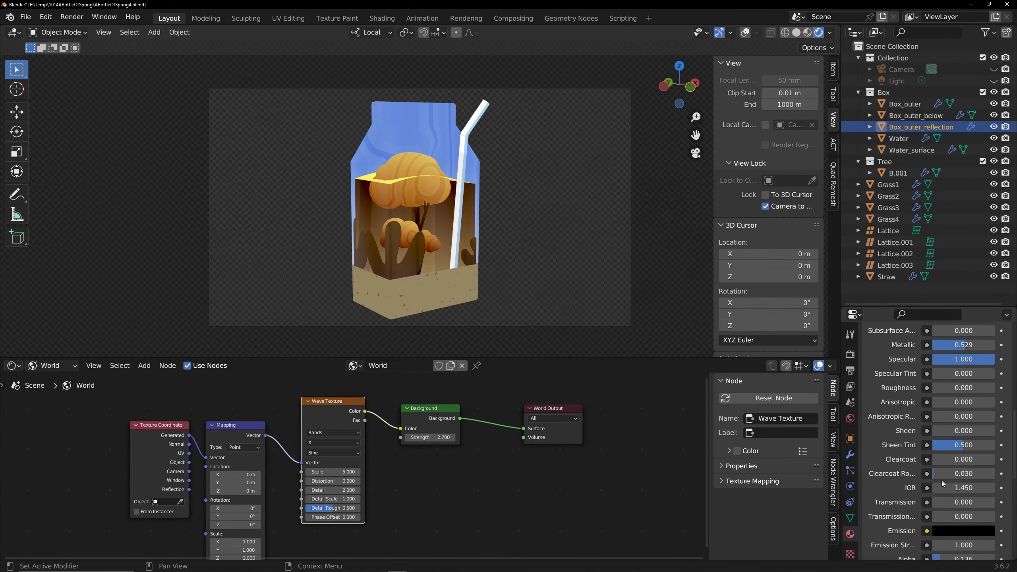
pyautogui.moveTo(337, 400); pyautogui.dragTo(324, 399)
pyautogui.moveTo(432, 408); pyautogui.dragTo(419, 437)
# Insert a Color Ramp between the Wave Texture and Background nodes and narrow its black-to-white transition.
pyautogui.hotkey('shift', 'a')
pyautogui.click(381, 400)
pyautogui.write('color')
pyautogui.click(399, 432)
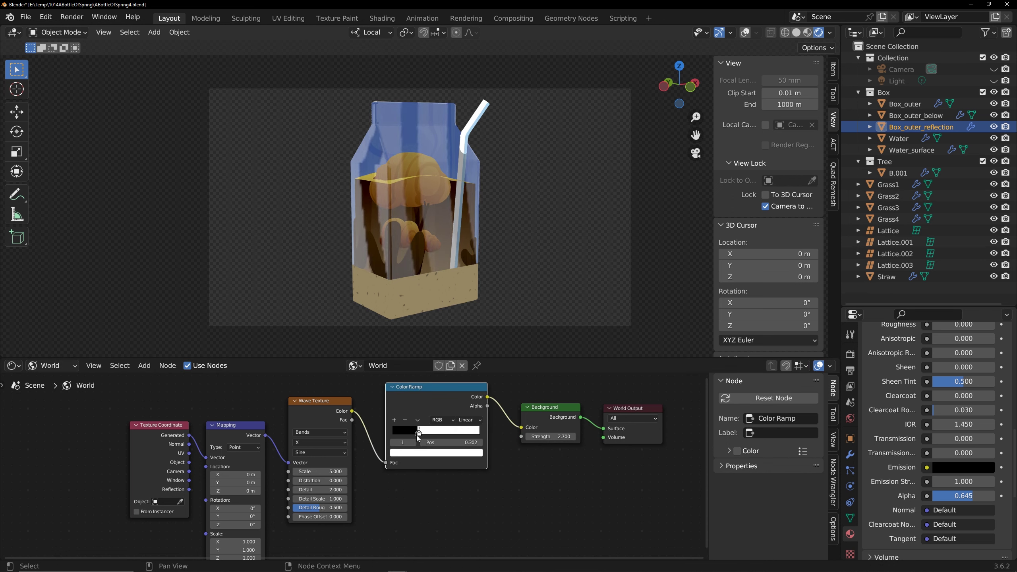
# Angle and stretch the world reflections with Mapping rotation Y 82.4° and Z 54.7°, and scale X 0.6 and Y -1.7.
pyautogui.moveTo(239, 525); pyautogui.dragTo(289, 525)
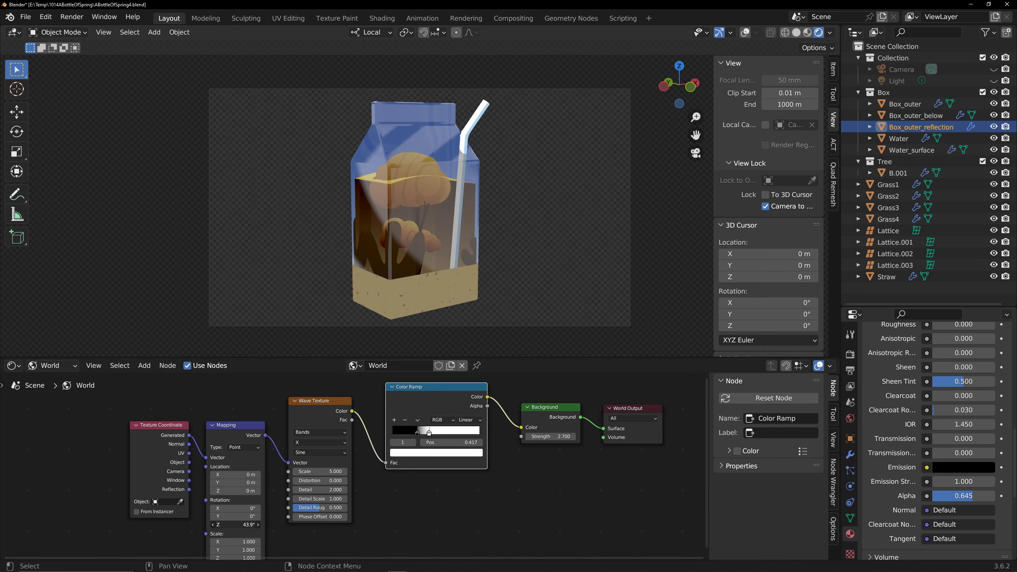
pyautogui.moveTo(463, 257); pyautogui.dragTo(413, 255, button='middle')
pyautogui.moveTo(238, 525); pyautogui.dragTo(334, 517)
pyautogui.moveTo(340, 240); pyautogui.dragTo(396, 240, button='middle')
pyautogui.moveTo(272, 525); pyautogui.dragTo(274, 483, button='middle')
pyautogui.moveTo(239, 499); pyautogui.dragTo(184, 508)
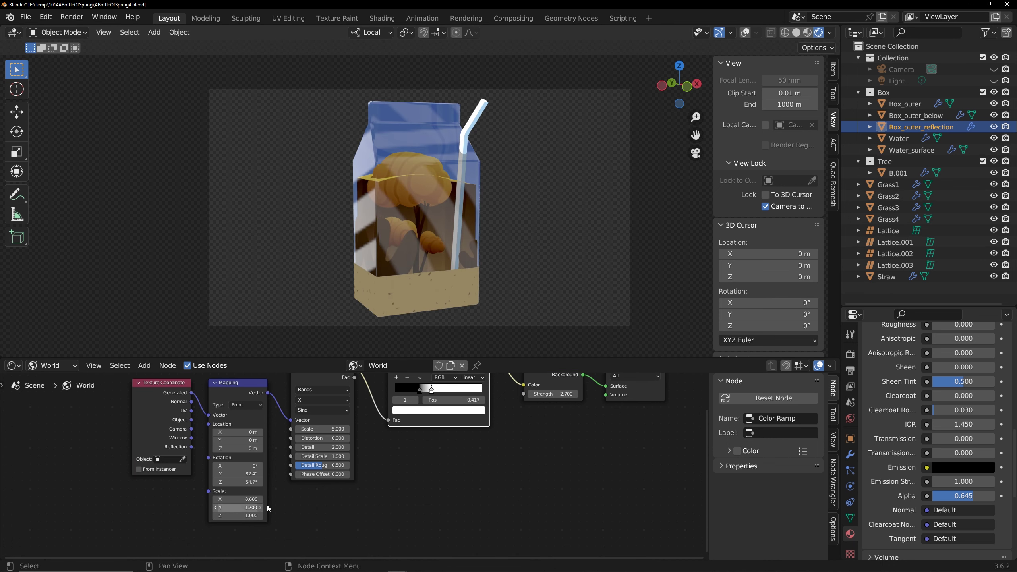
# Recolor the world Color Ramp's white stop to light yellow-orange and move it to position 0.384.
pyautogui.moveTo(431, 410); pyautogui.dragTo(399, 441, button='middle')
pyautogui.click(399, 440)
pyautogui.moveTo(379, 369); pyautogui.dragTo(380, 367)
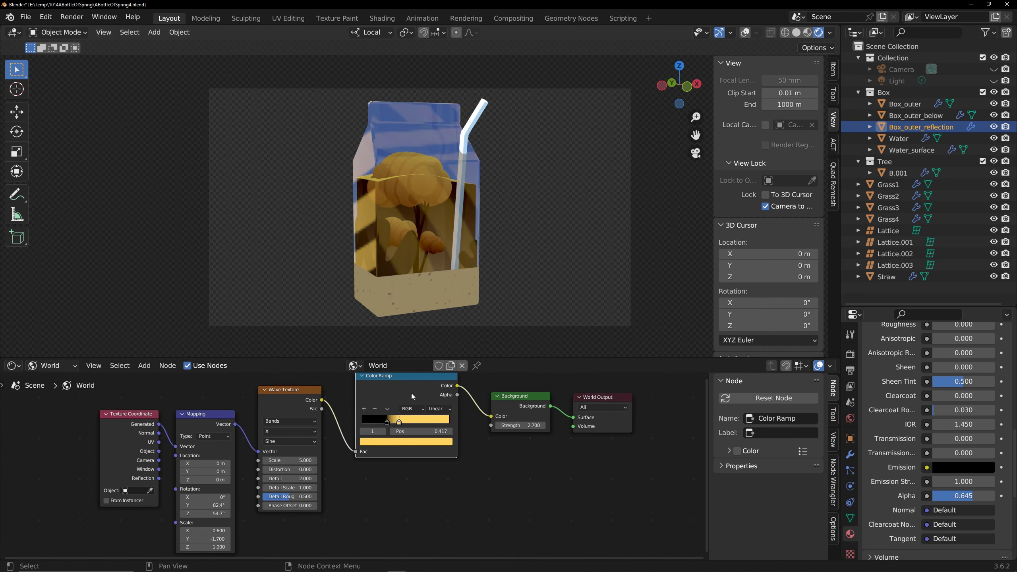
pyautogui.scroll(-10, 970, 527)
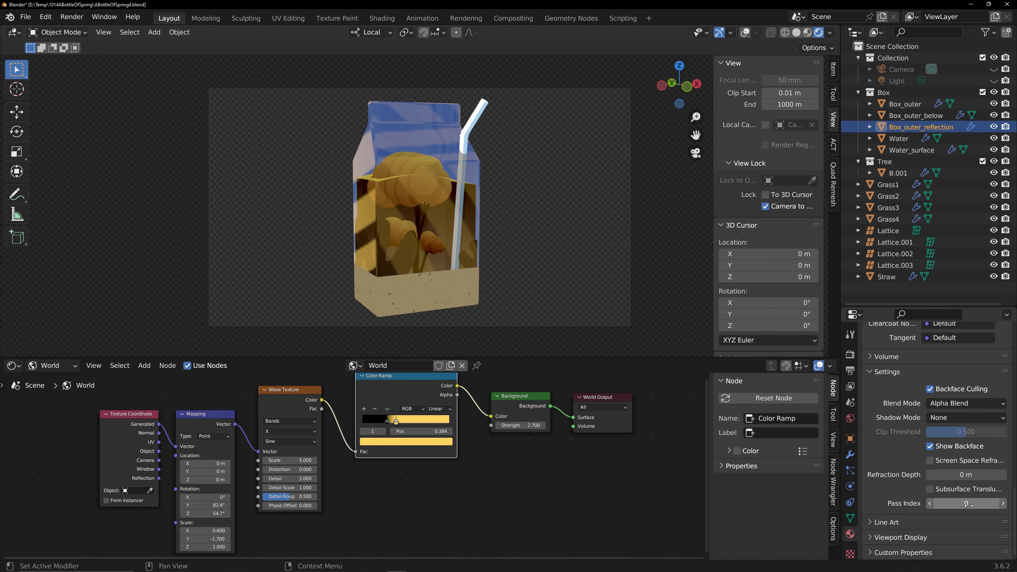
pyautogui.scroll(7, 961, 461)
pyautogui.moveTo(396, 256); pyautogui.dragTo(362, 276, button='middle')
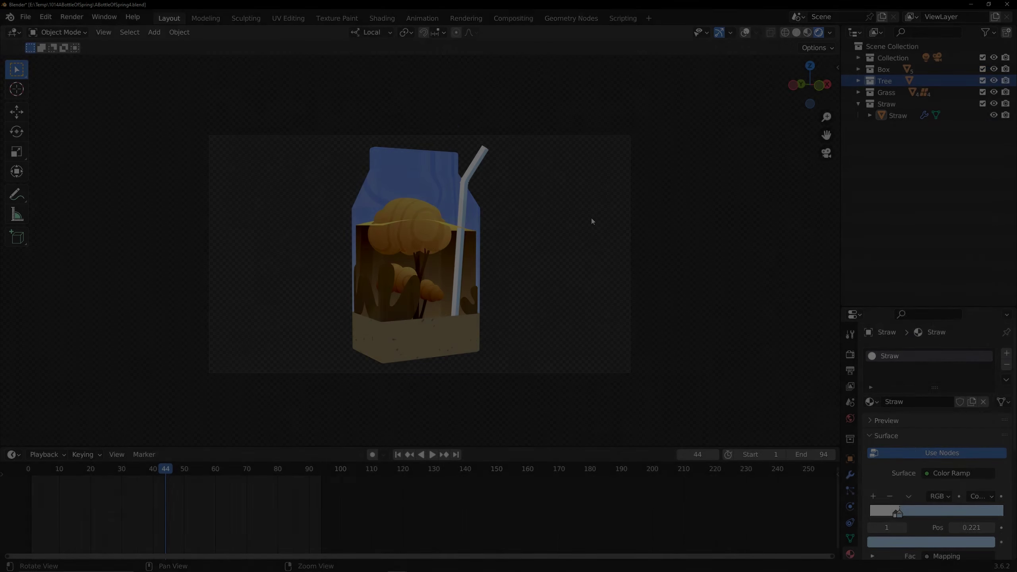
# Exclude the Tree collection briefly and re-enable it to check which objects it contains.
pyautogui.moveTo(591, 220); pyautogui.dragTo(458, 256, button='middle')
pyautogui.click(982, 81)
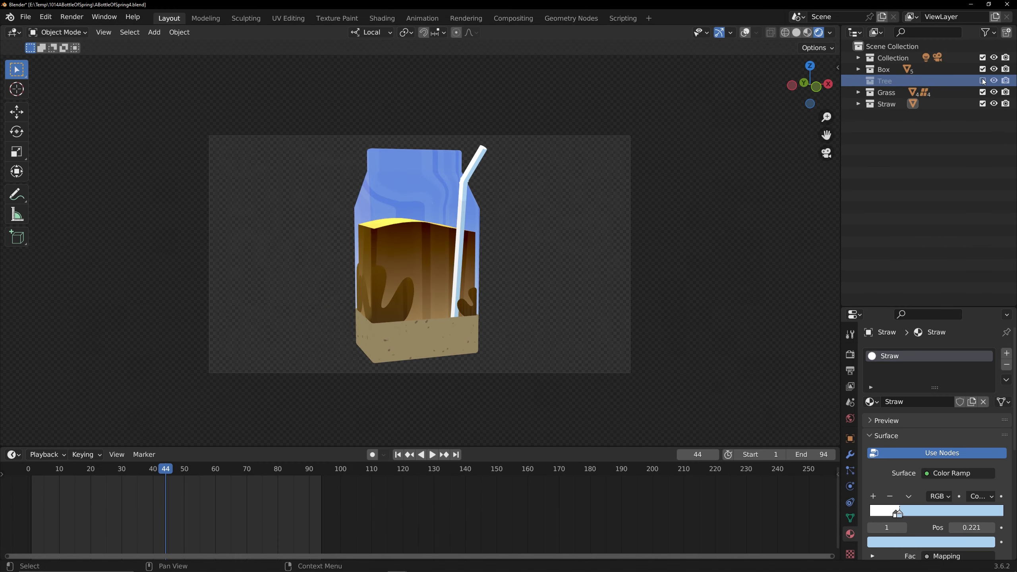
pyautogui.click(981, 81)
# Move Water and Water_surface into a new collection named Water and check it by toggling its visibility.
pyautogui.click(858, 69)
pyautogui.click(906, 115)
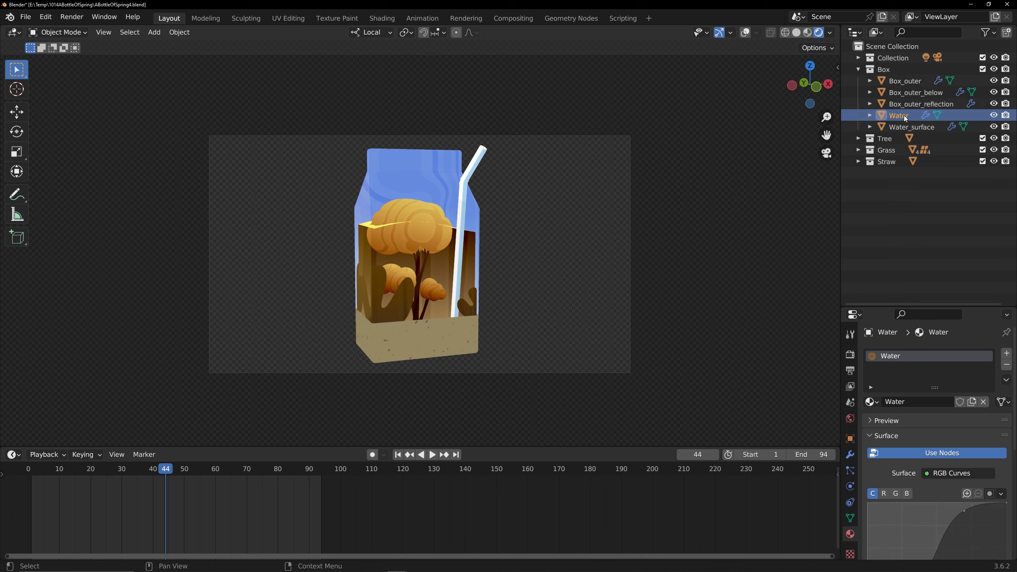
pyautogui.press('m')
pyautogui.click(567, 214)
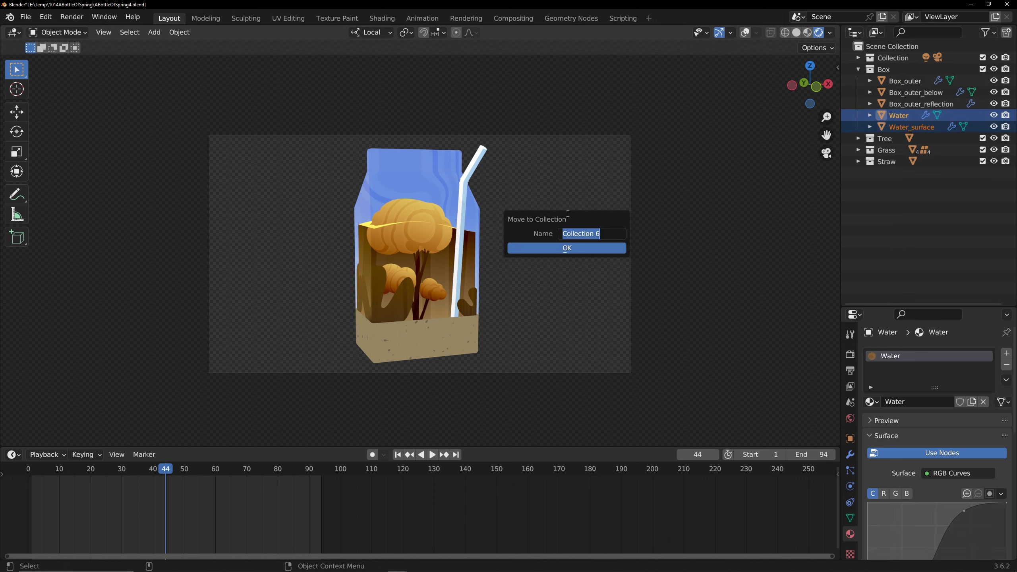
pyautogui.click(584, 249)
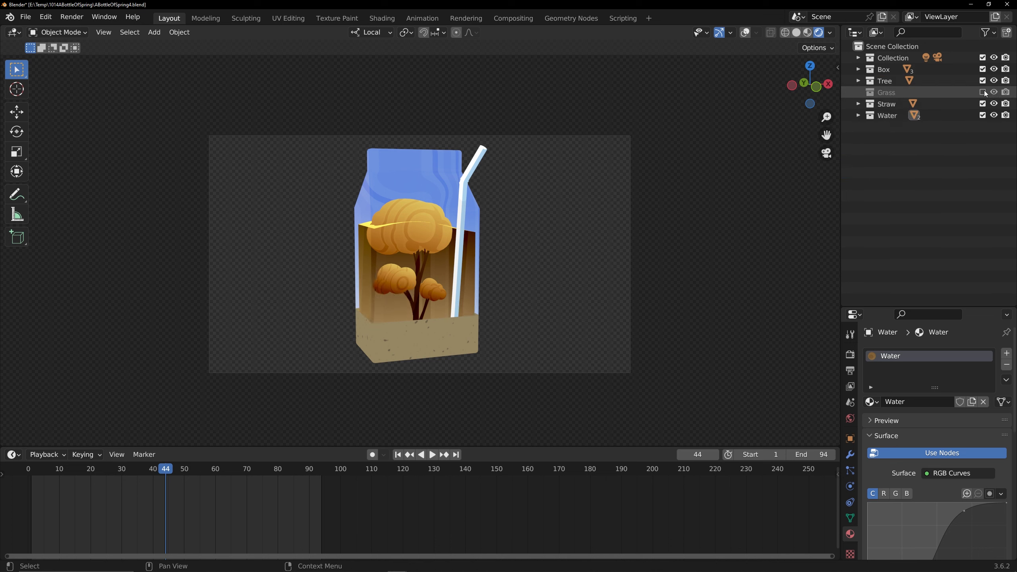
pyautogui.click(983, 115)
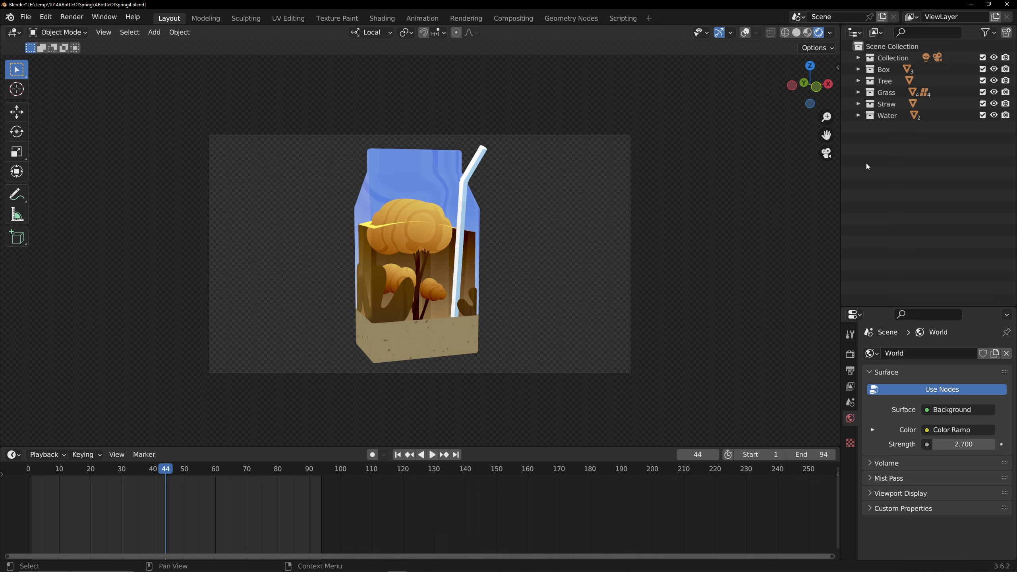
# Add a Collection Line Art grease pencil object to the scene.
pyautogui.click(883, 81)
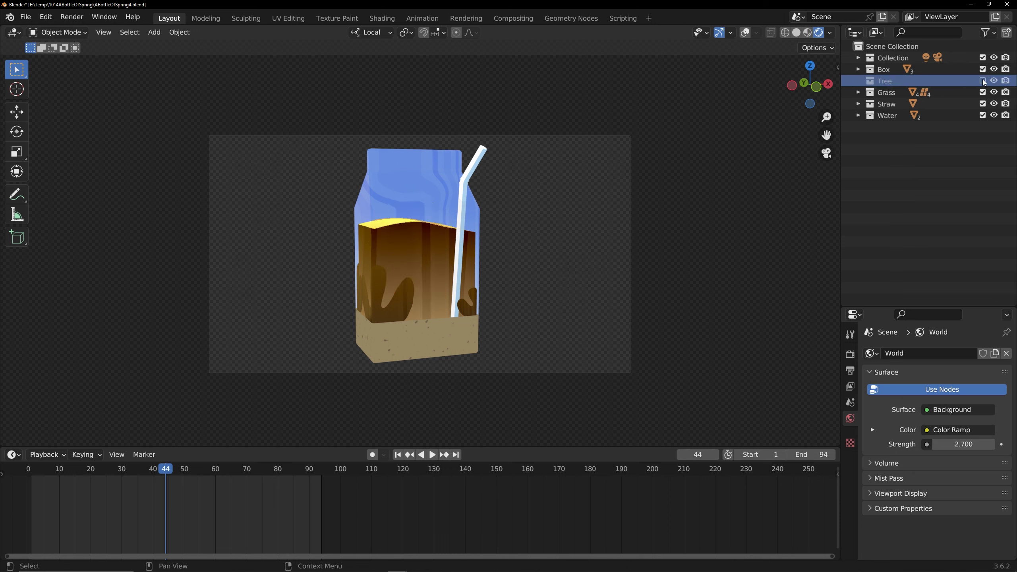
pyautogui.hotkey('shift', 'a')
pyautogui.moveTo(583, 199)
pyautogui.moveTo(566, 261)
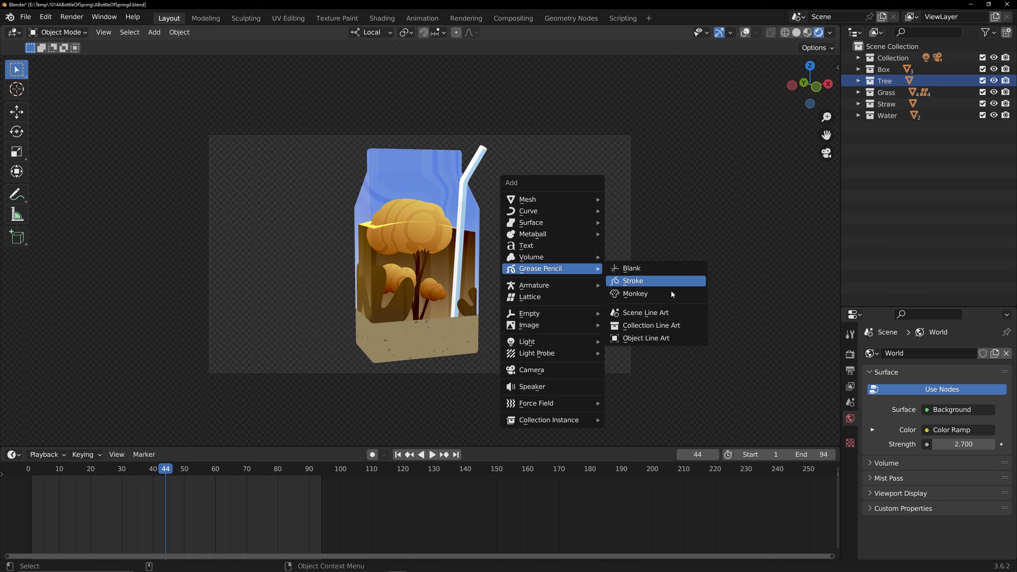
pyautogui.click(655, 327)
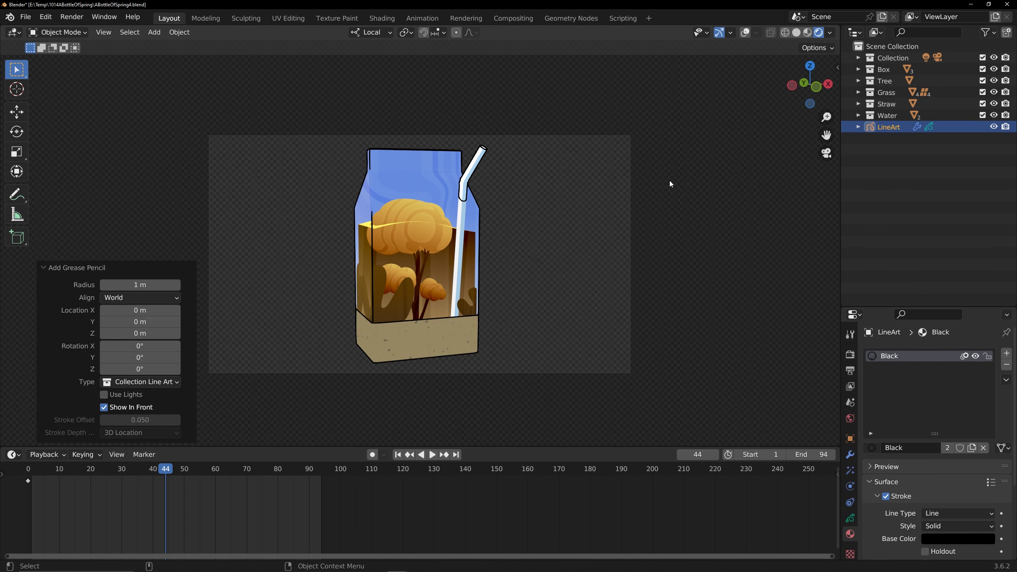
# Move Box_outer_reflection into a new collection named Transparent.
pyautogui.click(858, 70)
pyautogui.click(933, 101)
pyautogui.press('m')
pyautogui.click(613, 229)
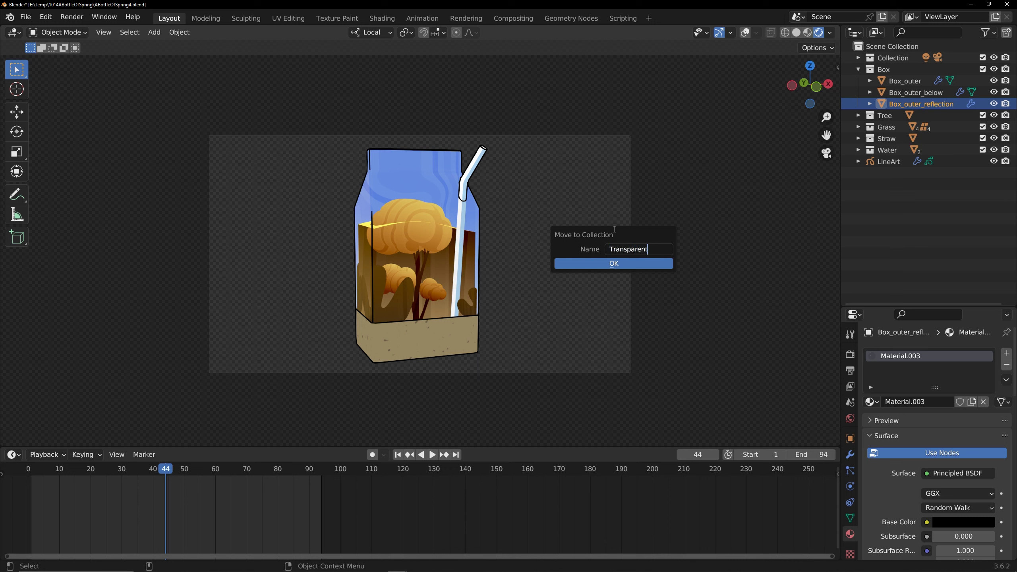
pyautogui.click(626, 263)
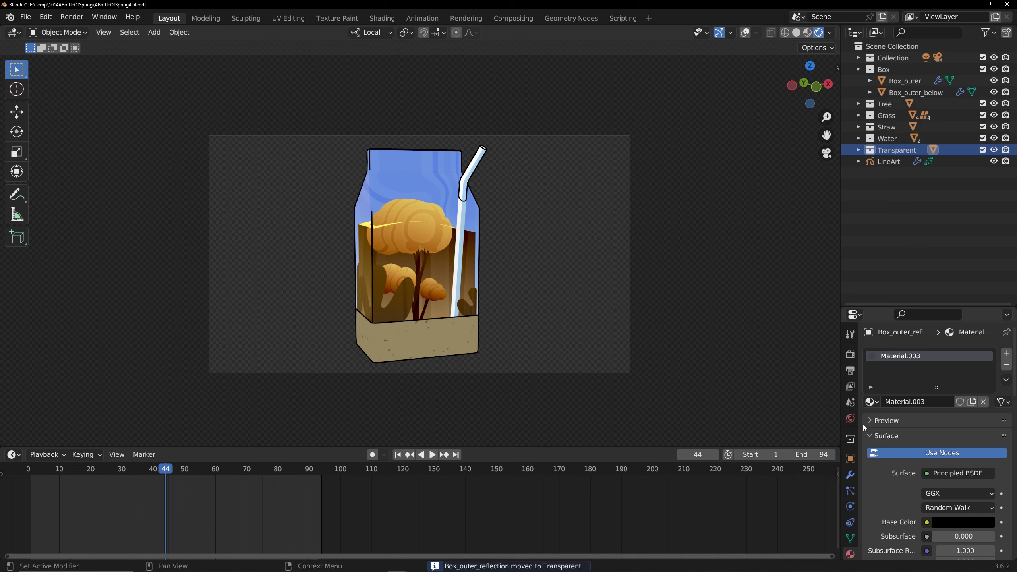
# Set the Transparent collection's Line Art usage to Exclude.
pyautogui.click(850, 438)
pyautogui.moveTo(875, 310); pyautogui.dragTo(876, 256)
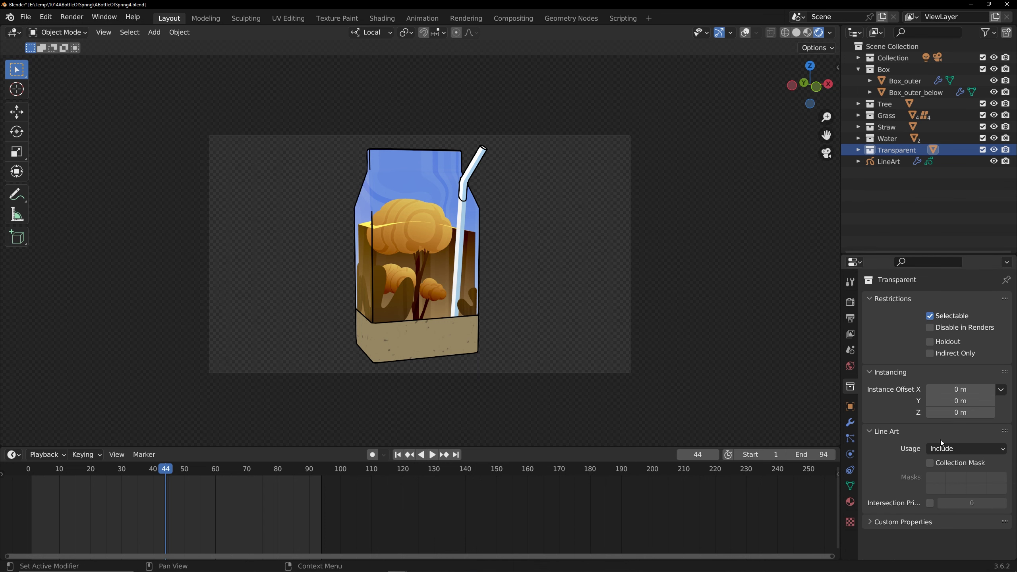
pyautogui.click(941, 447)
pyautogui.click(937, 489)
# Change the LineArt object's Line Art modifier source collection to Tree.
pyautogui.click(892, 165)
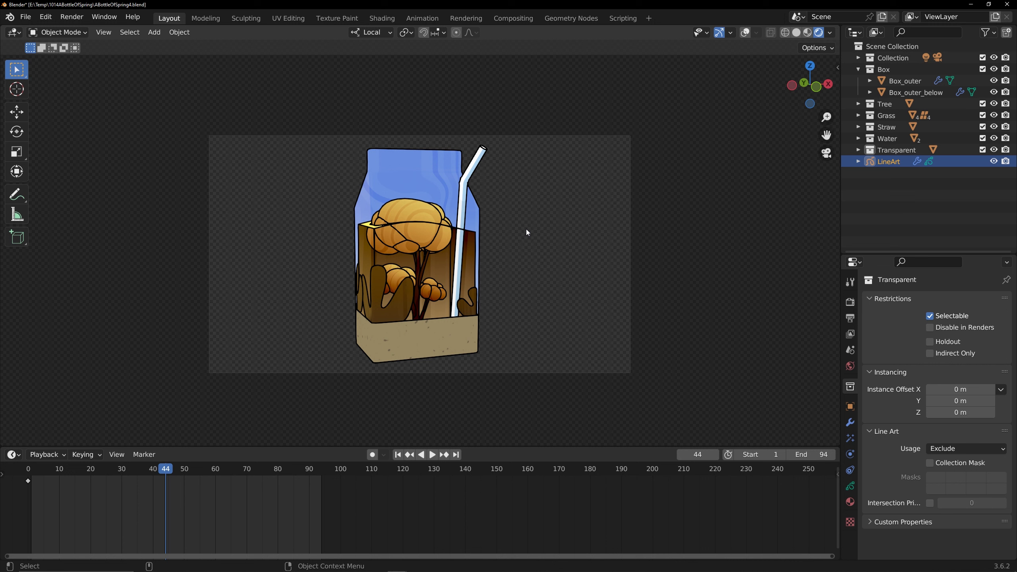
pyautogui.click(849, 422)
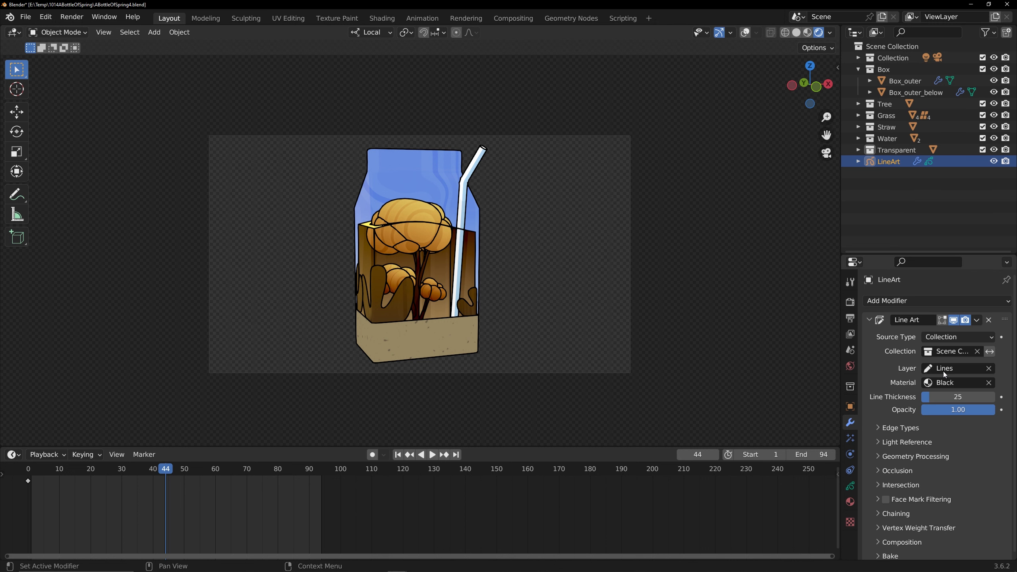
pyautogui.click(978, 352)
pyautogui.click(957, 352)
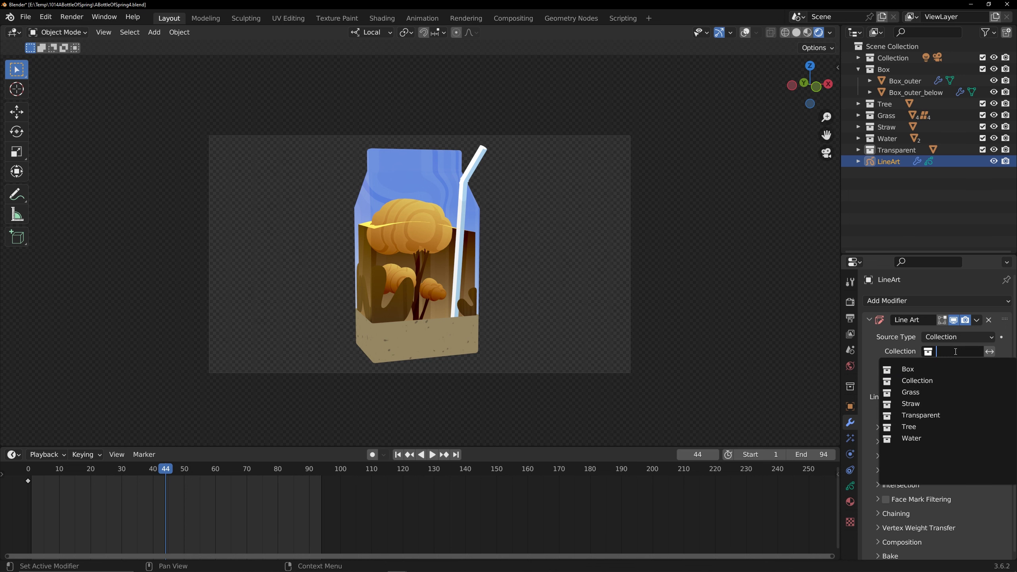
pyautogui.click(919, 427)
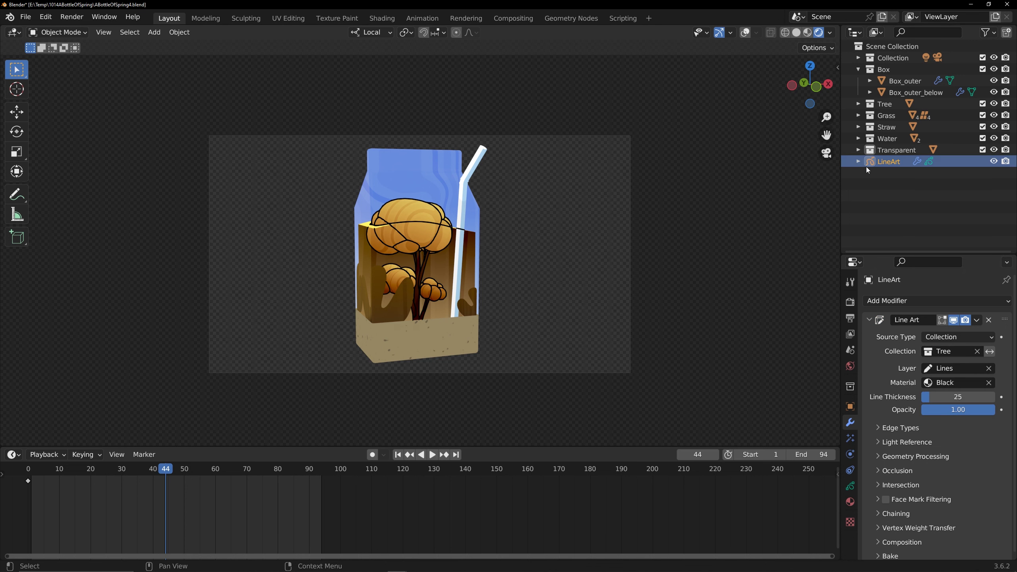
# Disable Intersections in the edge types of the tree's Line Art modifier.
pyautogui.click(880, 427)
pyautogui.scroll(-4, 913, 415)
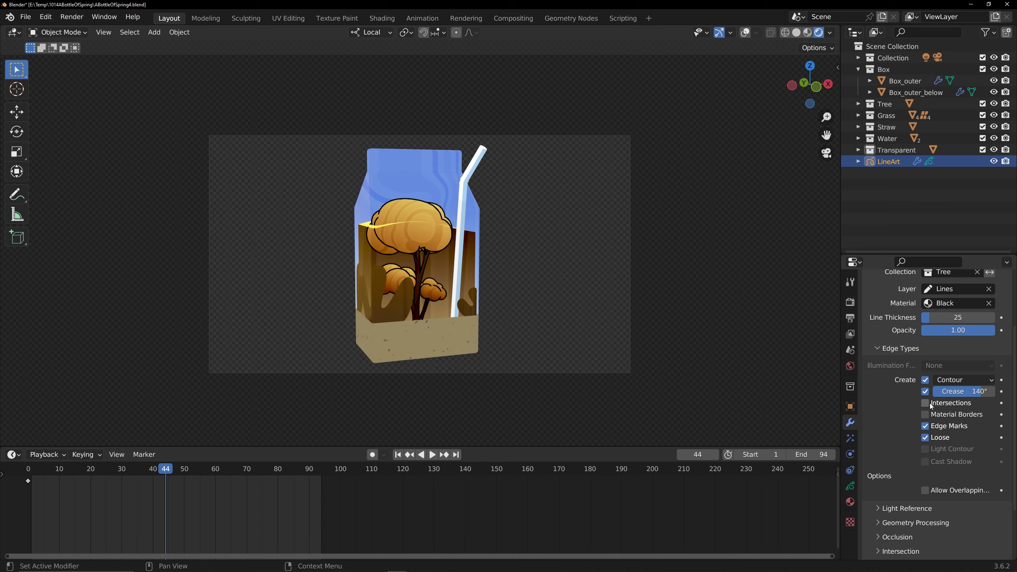
pyautogui.moveTo(527, 222); pyautogui.dragTo(461, 241, button='middle')
pyautogui.scroll(2, 902, 357)
# Sample the tree's color for the line material's stroke base color and darken it to brown 6B4312.
pyautogui.click(849, 502)
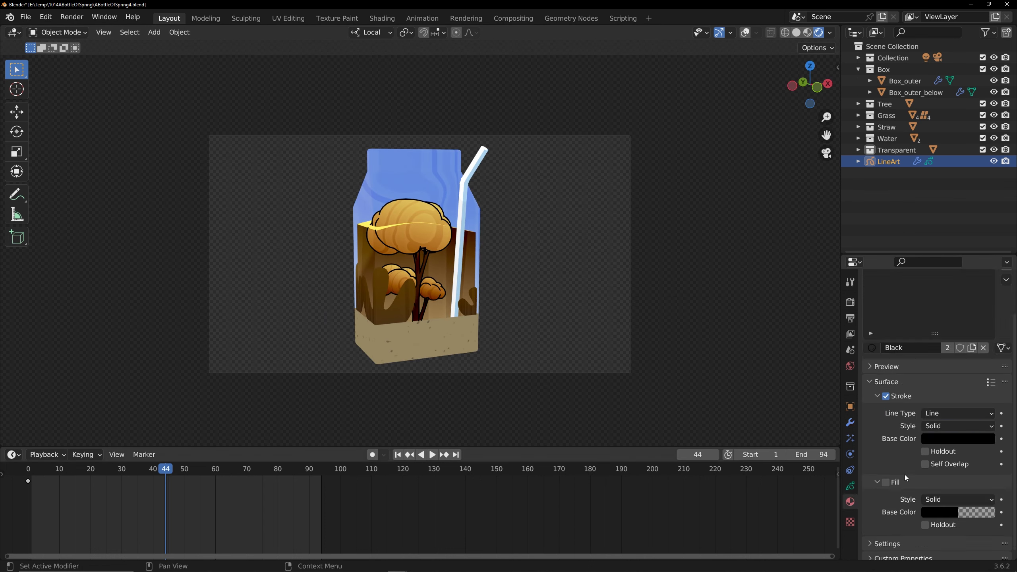
pyautogui.click(951, 437)
pyautogui.click(980, 385)
pyautogui.click(429, 249)
pyautogui.click(957, 438)
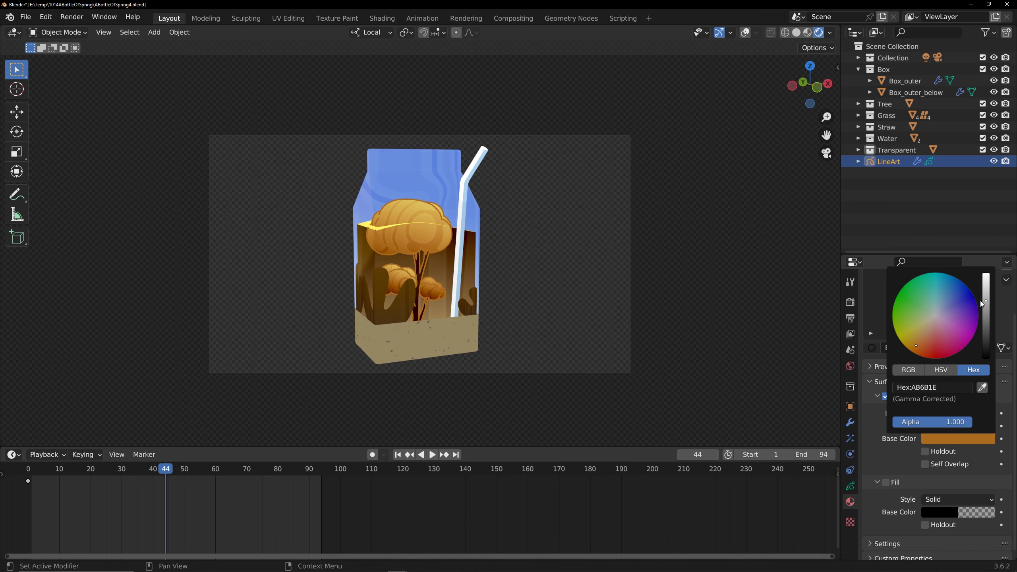
pyautogui.moveTo(986, 301); pyautogui.dragTo(985, 324)
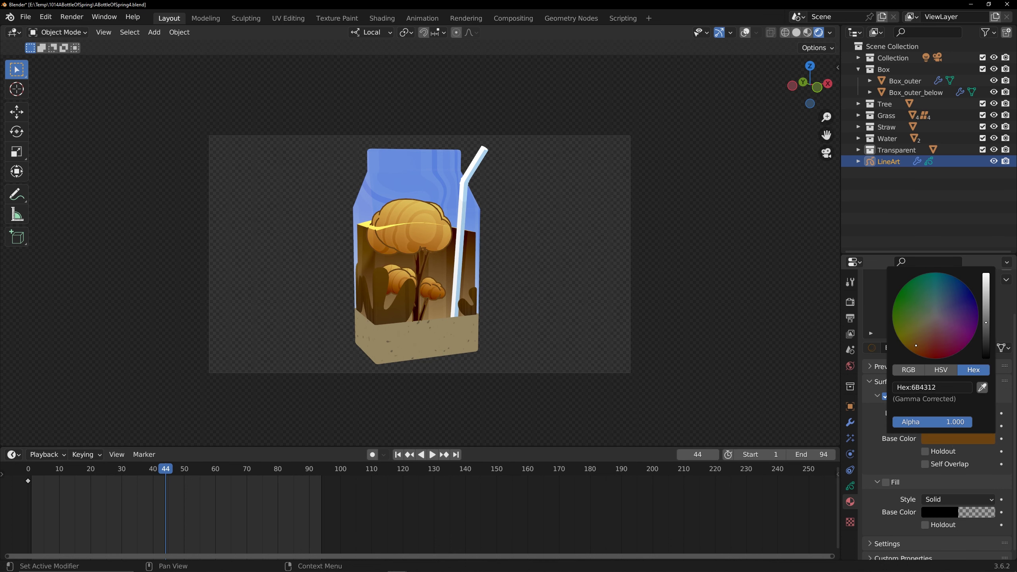
pyautogui.click(952, 386)
# Add a Collection Line Art object for the Water collection and place it outside that collection.
pyautogui.click(886, 138)
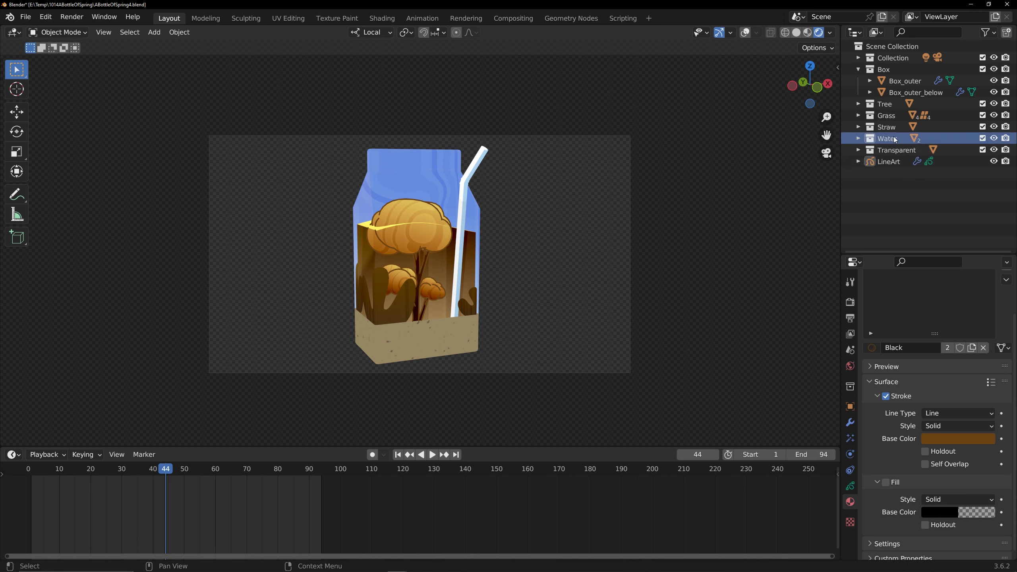
pyautogui.hotkey('shift', 'a')
pyautogui.moveTo(633, 216)
pyautogui.click(712, 273)
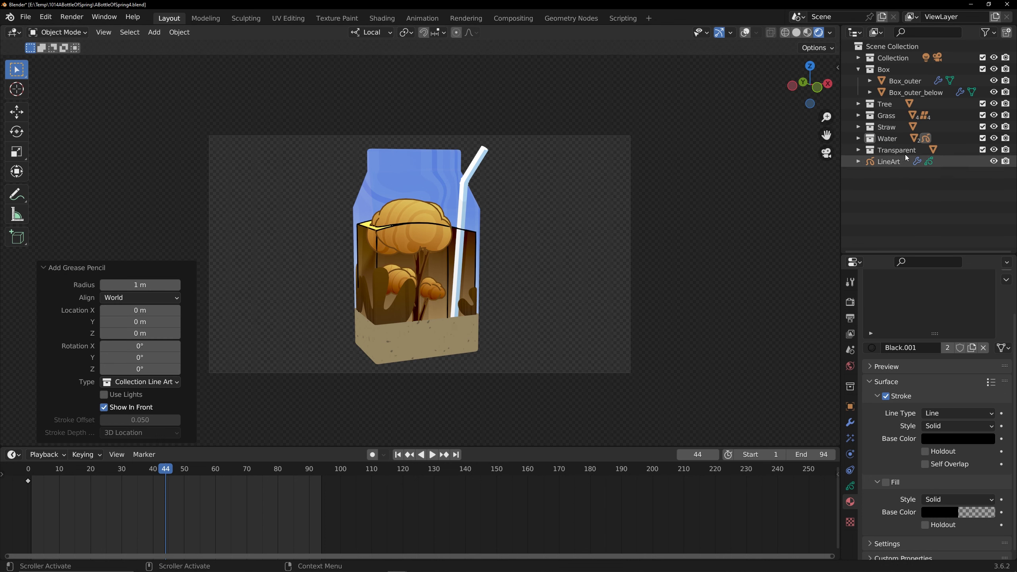
pyautogui.click(858, 138)
pyautogui.click(858, 138)
# Rename the tree's LineArt object as LineArt_tree.
pyautogui.click(899, 162)
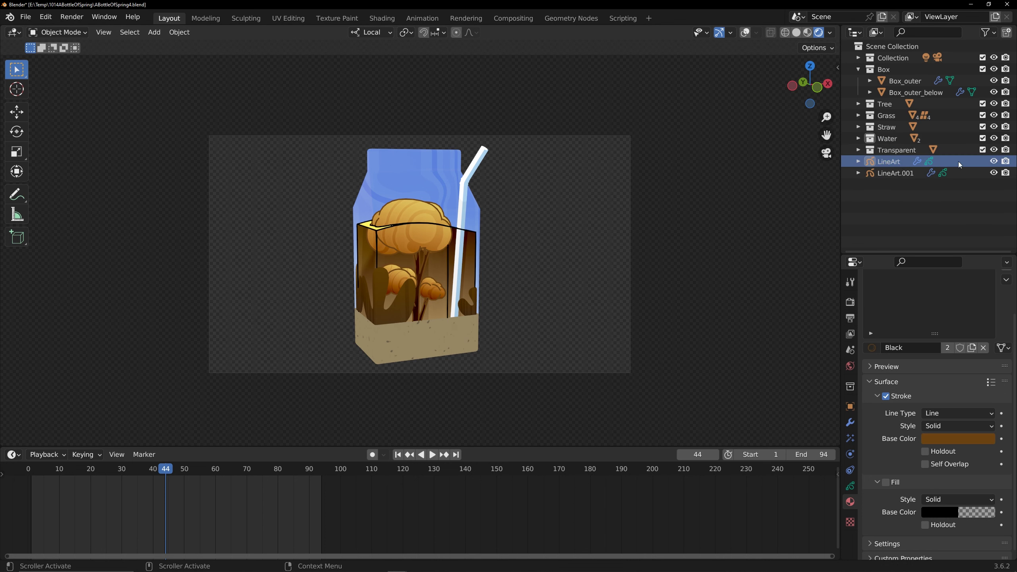
pyautogui.doubleClick(910, 162)
pyautogui.write('_tree')
pyautogui.press('Return')
# Rename the water's line art object as LineArt_water and set its stroke base color to 6B4312.
pyautogui.doubleClick(922, 161)
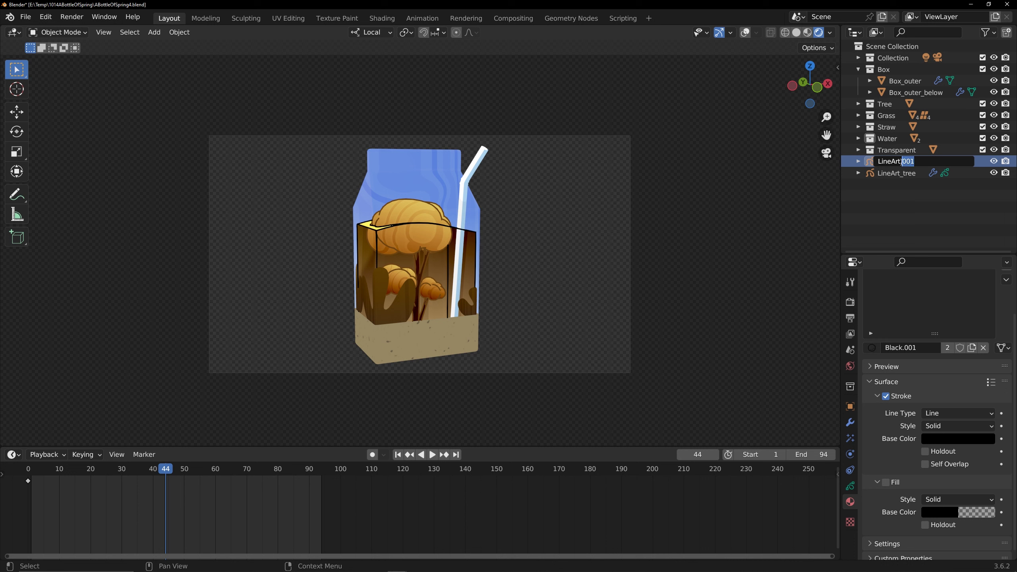
pyautogui.press('Return')
pyautogui.click(961, 438)
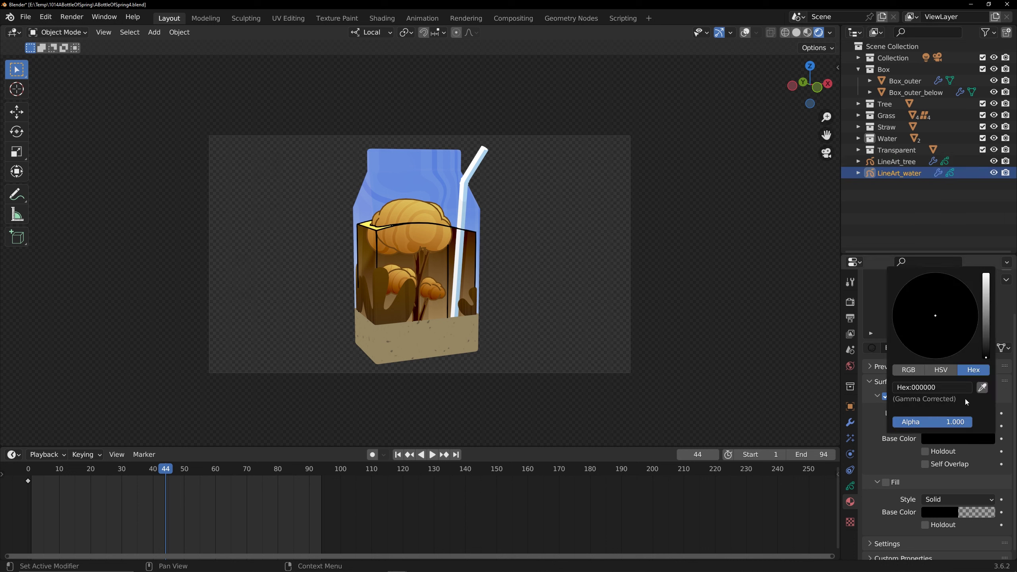
pyautogui.write('6B4312')
pyautogui.press('Return')
# Disable Crease and Loose in the edge types of the water's Line Art modifier.
pyautogui.click(850, 422)
pyautogui.click(882, 425)
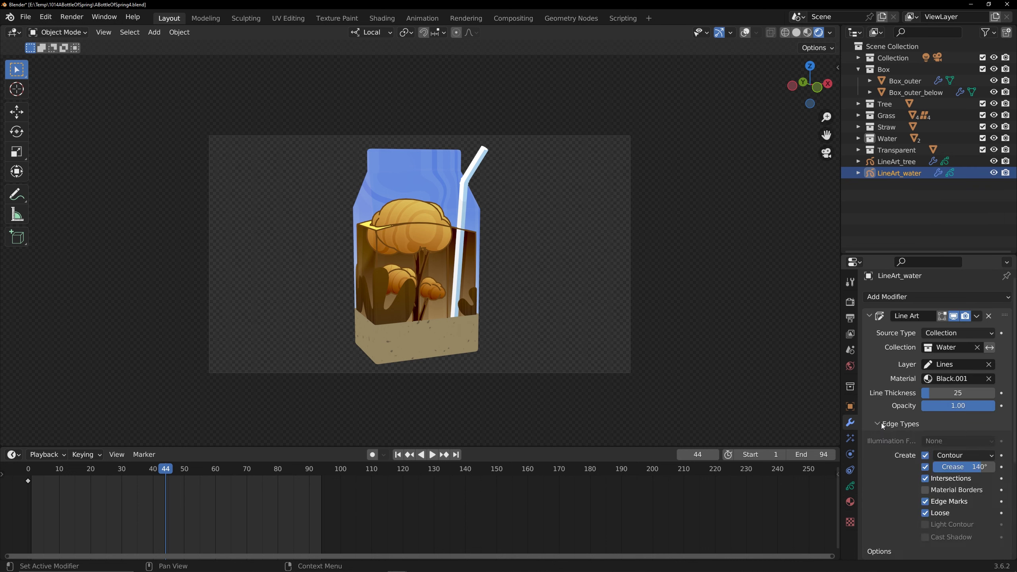
pyautogui.moveTo(464, 290)
pyautogui.mouseDown(button='middle')
pyautogui.moveTo(441, 260)
pyautogui.moveTo(447, 289)
pyautogui.moveTo(444, 280)
pyautogui.moveTo(460, 283)
pyautogui.mouseUp(button='middle')
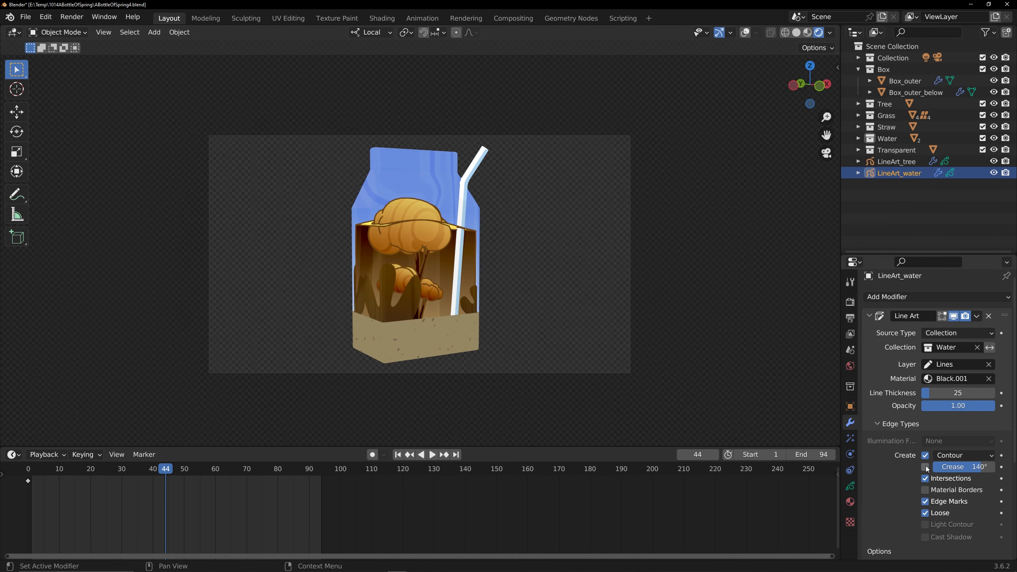
pyautogui.moveTo(519, 306); pyautogui.dragTo(476, 299, button='middle')
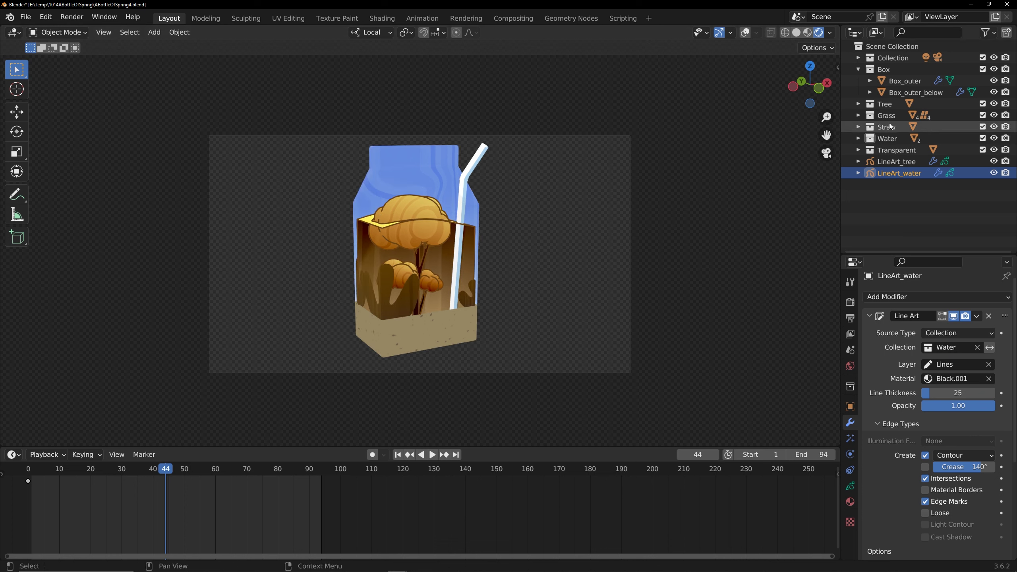
# Add a Collection Line Art object for the Grass collection and place it directly in the Scene Collection.
pyautogui.click(880, 115)
pyautogui.hotkey('shift', 'a')
pyautogui.moveTo(579, 246)
pyautogui.click(661, 300)
pyautogui.click(858, 115)
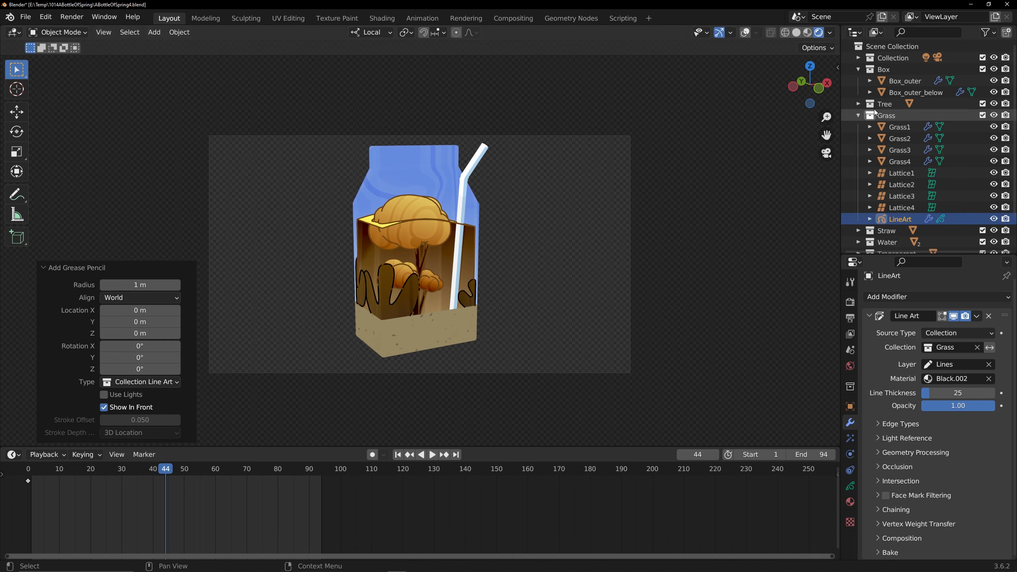
pyautogui.moveTo(899, 219); pyautogui.dragTo(885, 47)
pyautogui.click(858, 116)
# Rename the grass line art object as LineArt_grass and set its stroke base color to 6B4312.
pyautogui.doubleClick(905, 161)
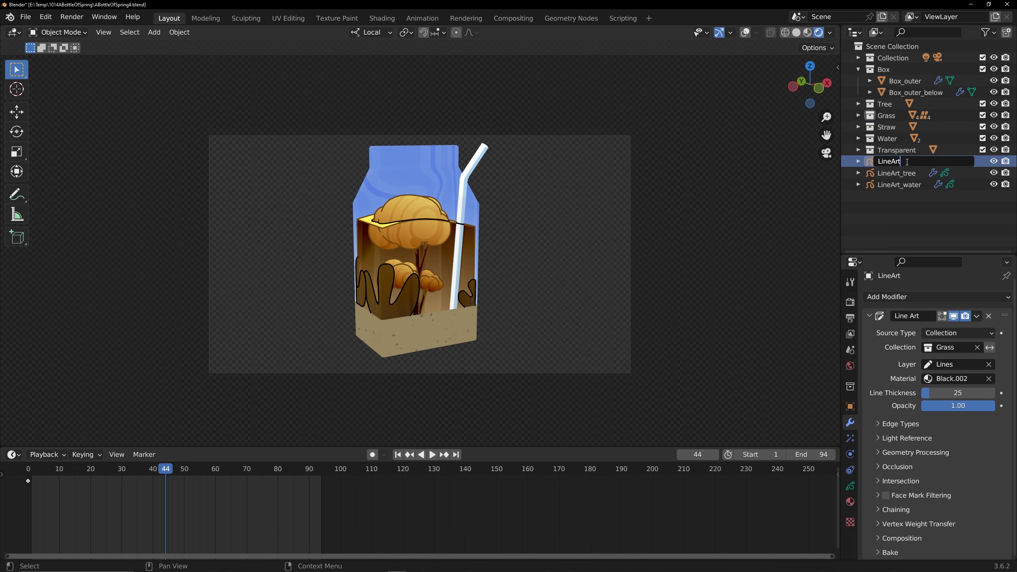
pyautogui.write('_grass')
pyautogui.press('Return')
pyautogui.click(850, 502)
pyautogui.click(958, 482)
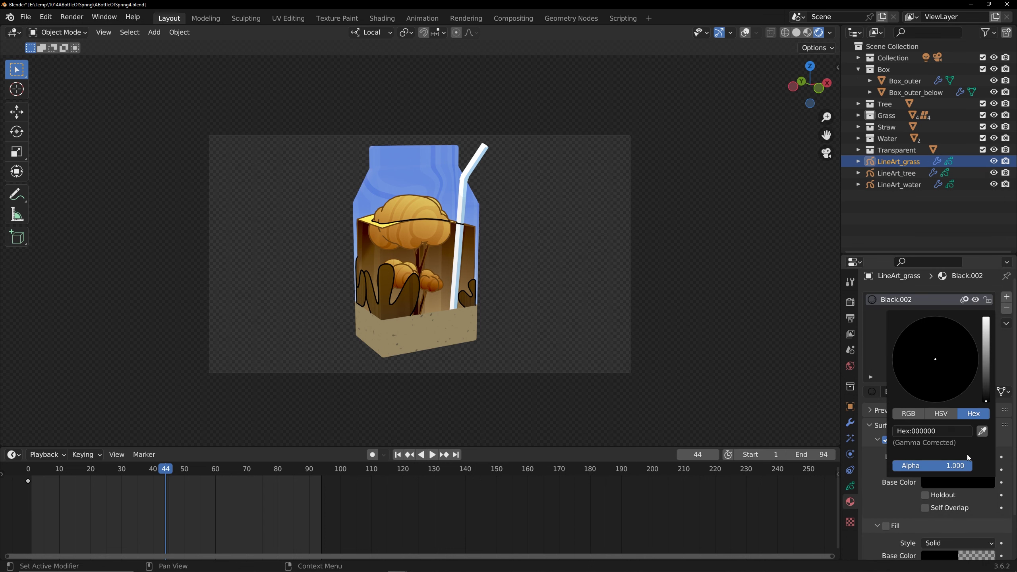
pyautogui.write('6B4312')
pyautogui.press('Return')
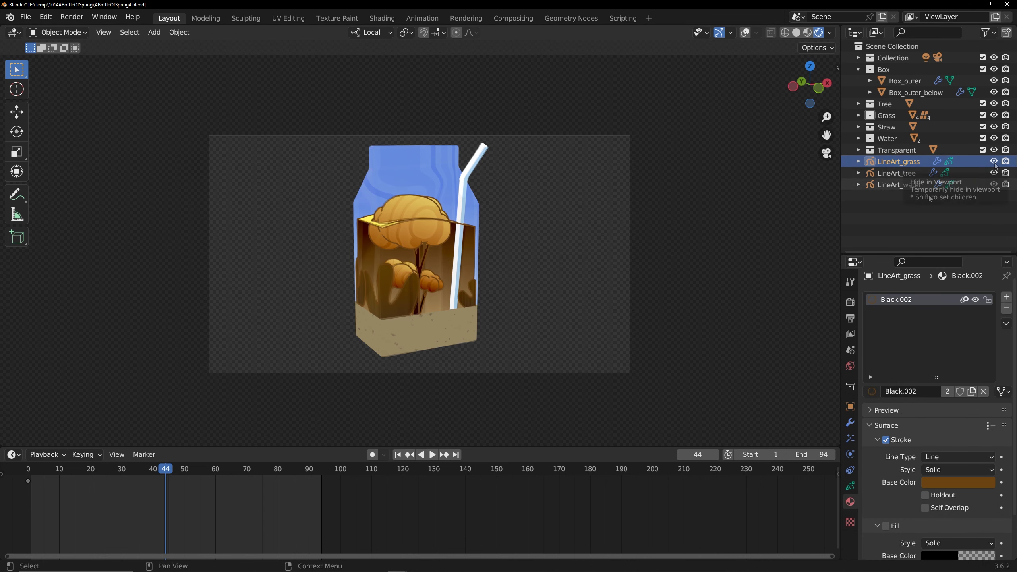
# Add a Collection Line Art object for the Box collection.
pyautogui.click(858, 68)
pyautogui.click(883, 69)
pyautogui.hotkey('shift', 'a')
pyautogui.moveTo(633, 197)
pyautogui.click(749, 254)
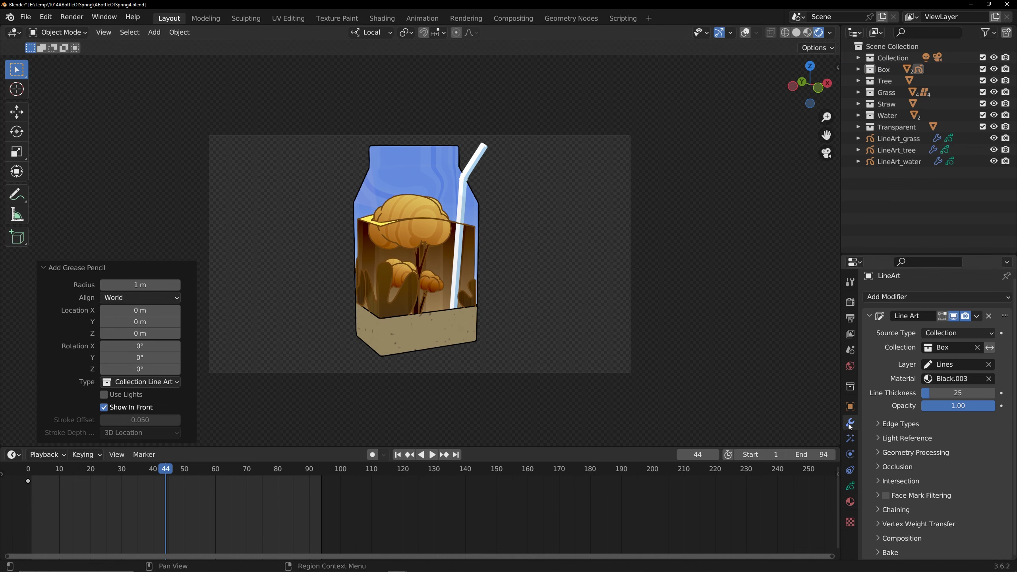
# Take the box's line art object out of the Box collection and rename it LineArt_box.
pyautogui.doubleClick(907, 139)
pyautogui.write('_')
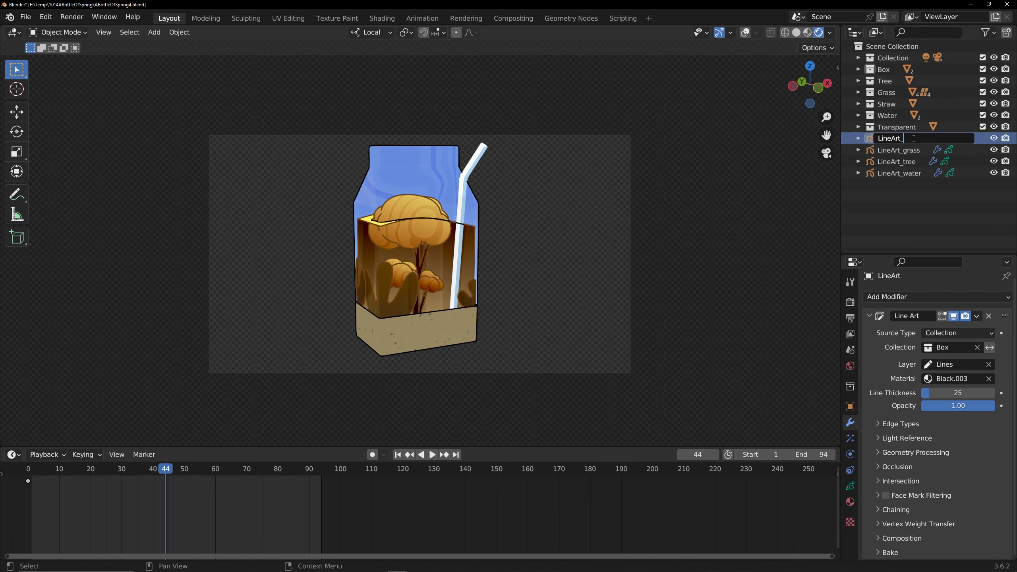
pyautogui.write('box')
pyautogui.press('Return')
# Disable Intersections in the edge types of the box's Line Art modifier.
pyautogui.moveTo(508, 210); pyautogui.dragTo(457, 213, button='middle')
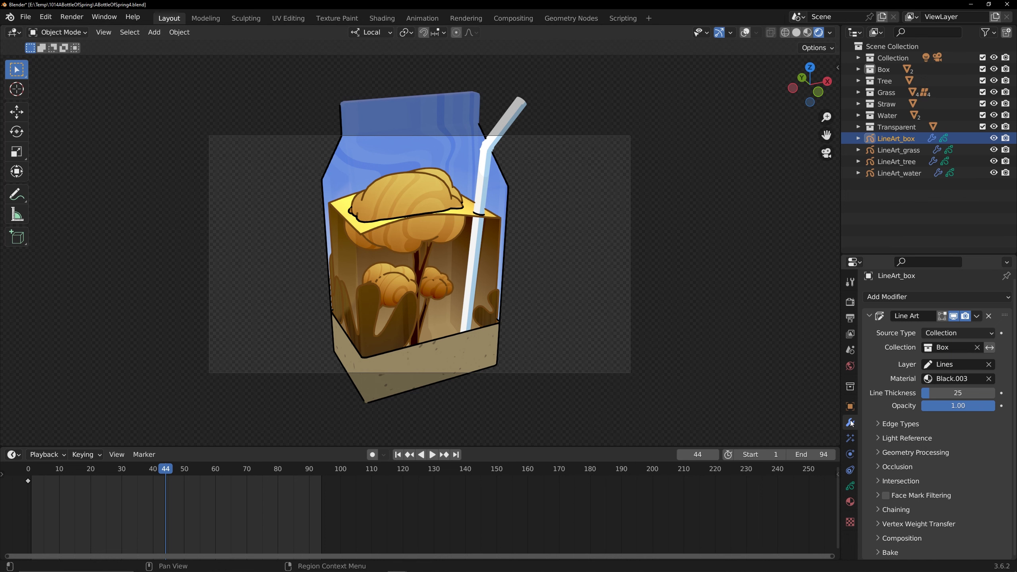
pyautogui.click(918, 424)
pyautogui.scroll(-3, 918, 423)
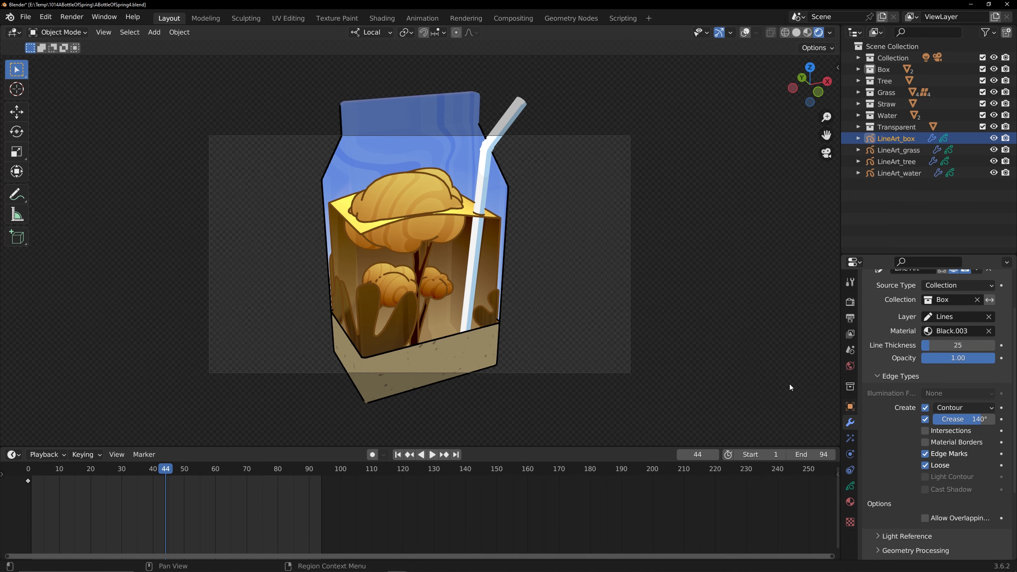
pyautogui.moveTo(789, 383); pyautogui.dragTo(555, 318, button='middle')
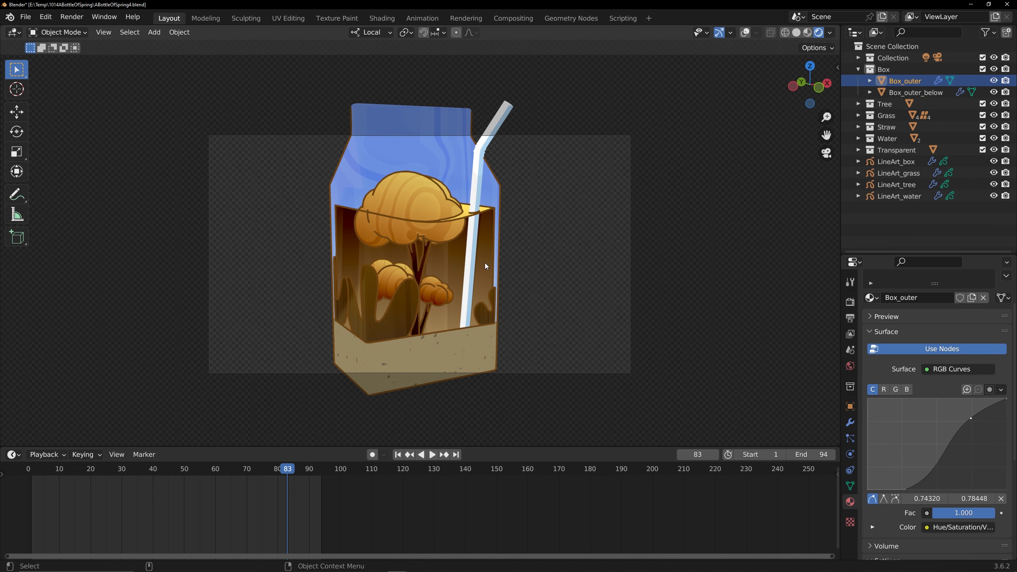
# Move Box_outer into a new collection named Boxup.
pyautogui.press('m')
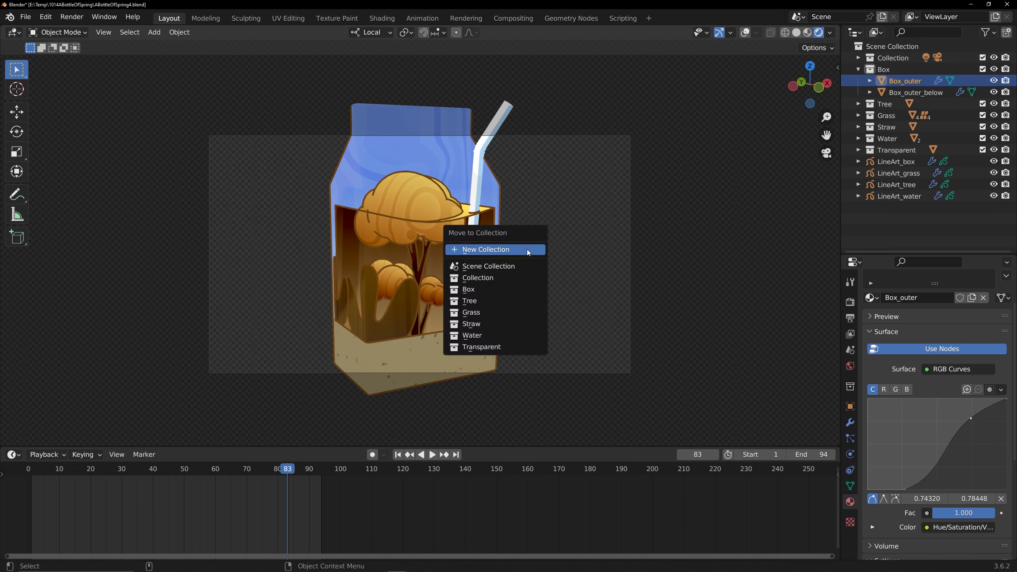
pyautogui.click(528, 250)
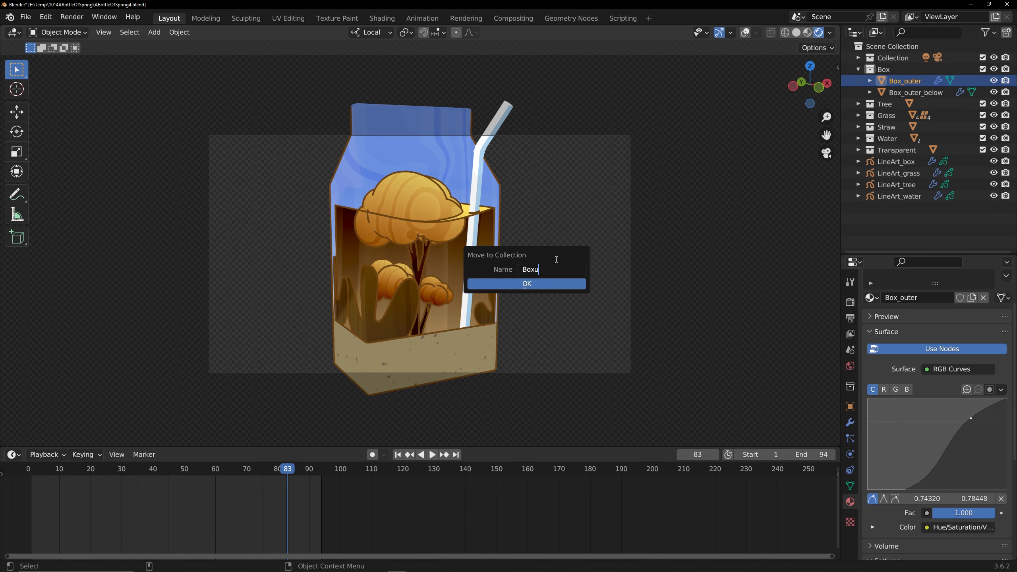
pyautogui.click(555, 283)
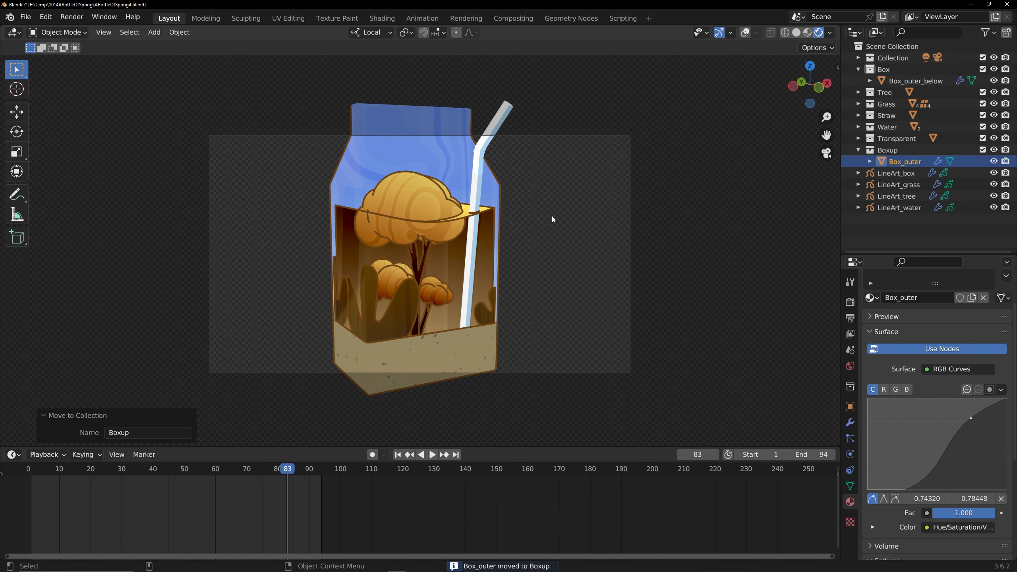
pyautogui.press('Tab')
pyautogui.press('Tab')
pyautogui.click(994, 161)
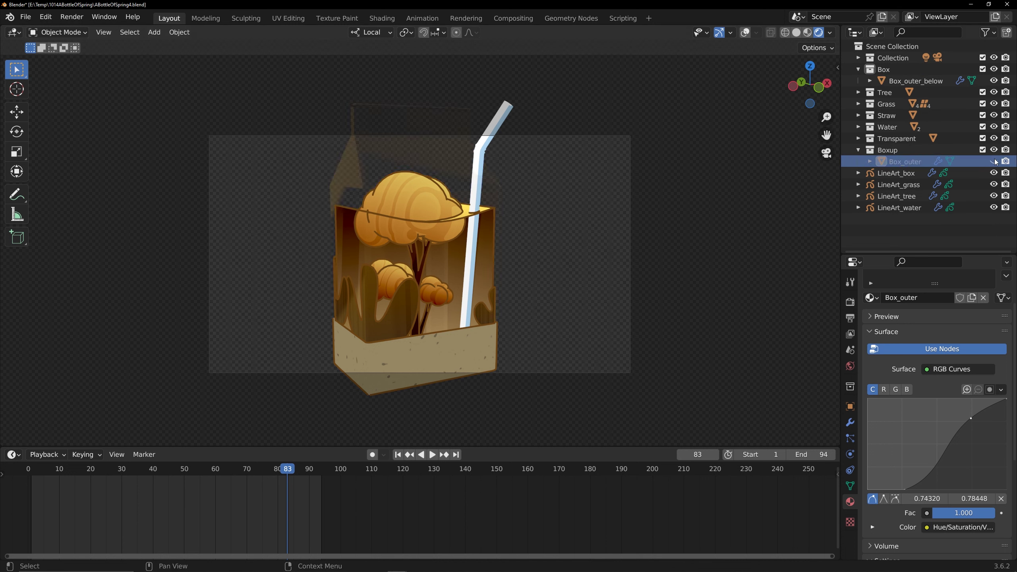
pyautogui.click(994, 160)
pyautogui.click(900, 165)
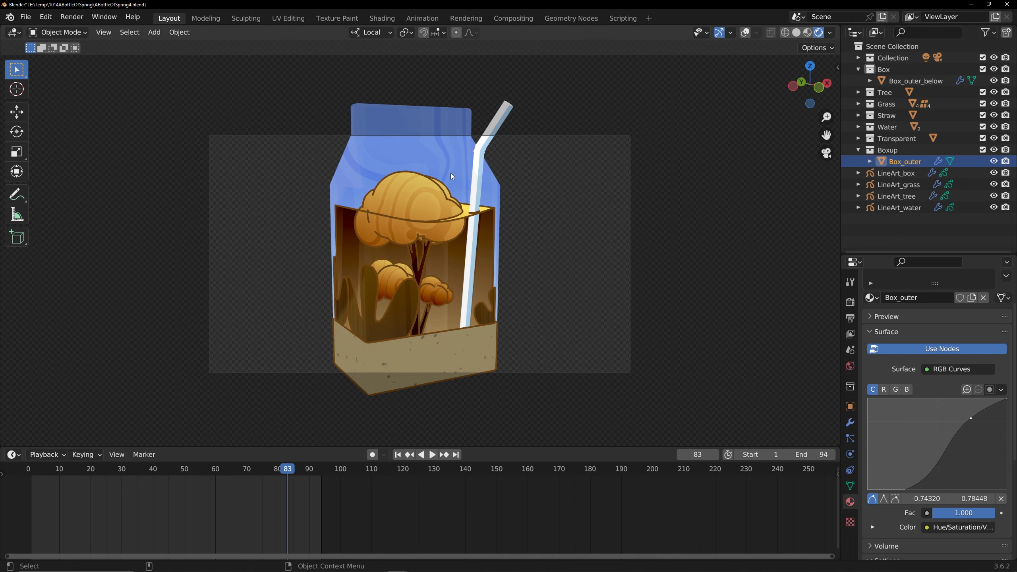
# Turn on the viewport overlays, duplicate Box_outer in place and move the copy outside the Boxup collection.
pyautogui.click(744, 33)
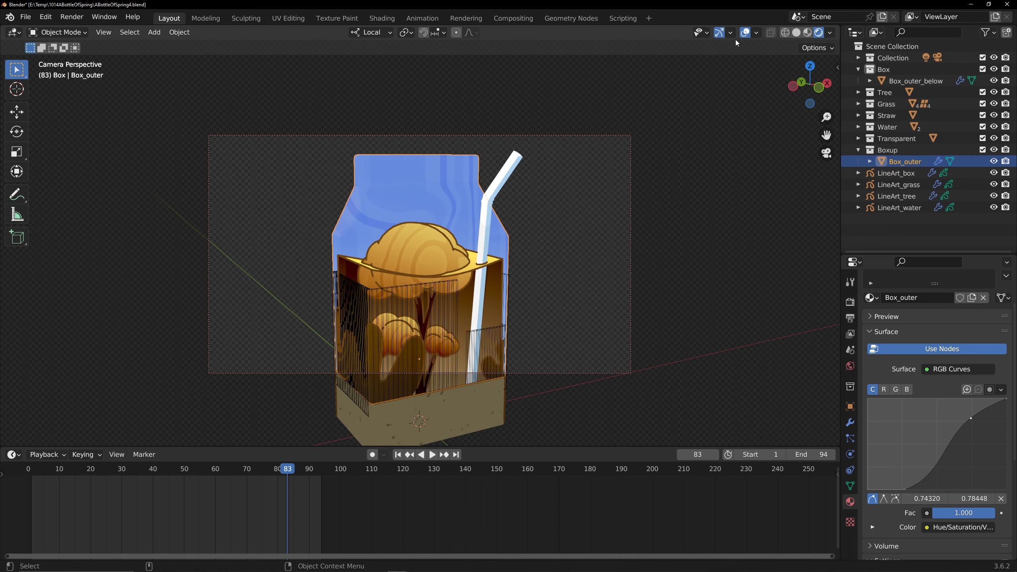
pyautogui.press('Tab')
pyautogui.moveTo(478, 184); pyautogui.dragTo(591, 204, button='middle')
pyautogui.press('Tab')
pyautogui.hotkey('shift', 'd')
pyautogui.rightClick(486, 234)
pyautogui.moveTo(904, 173); pyautogui.dragTo(899, 234)
pyautogui.click(858, 150)
# Switch the viewport to solid shading and hide the box, grass, tree and water line art objects.
pyautogui.click(794, 33)
pyautogui.moveTo(993, 173); pyautogui.dragTo(994, 207)
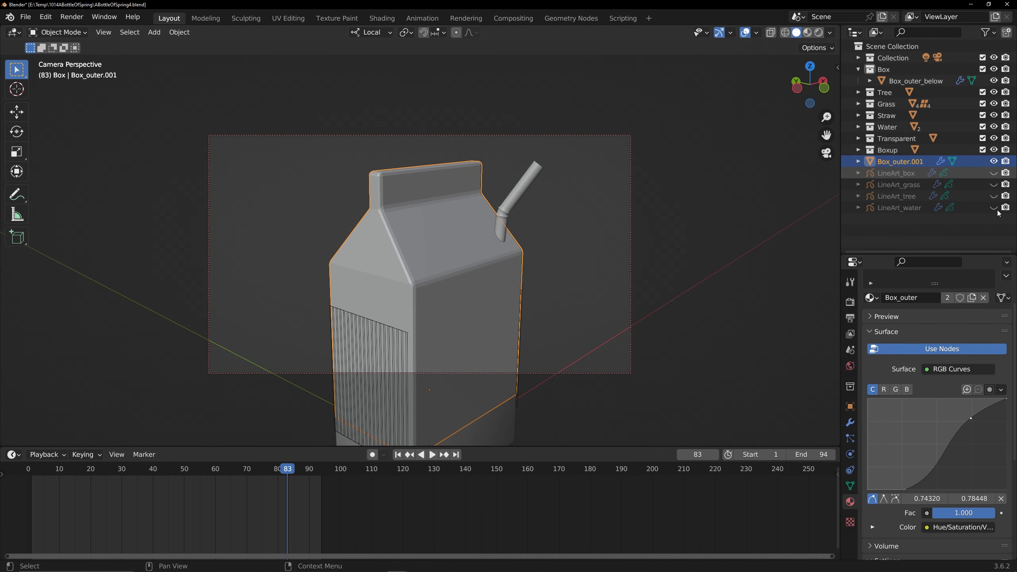
pyautogui.press('Tab')
pyautogui.keyDown('alt'); pyautogui.moveTo(656, 204); pyautogui.dragTo(680, 205); pyautogui.keyUp('alt')
# Apply the modifiers on the duplicated Box_outer.001.
pyautogui.press('Tab')
pyautogui.click(850, 422)
pyautogui.hotkey('ctrl', 'a')
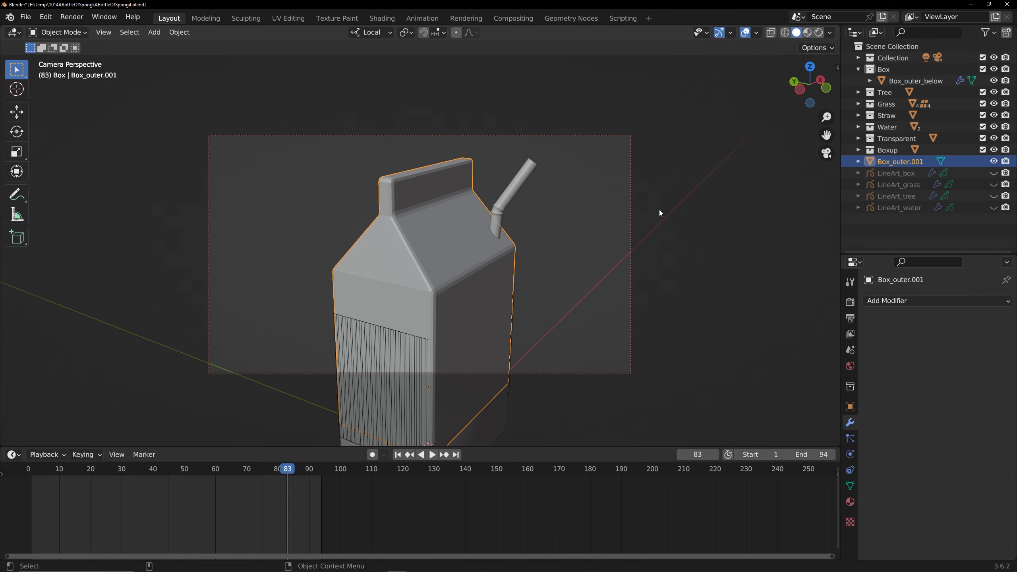
# Edit Box_outer.001 in edge selection mode and unlock the camera from the view.
pyautogui.press('Tab')
pyautogui.keyDown('alt'); pyautogui.moveTo(659, 210); pyautogui.dragTo(701, 43, button='right'); pyautogui.keyUp('alt')
pyautogui.press('2')
pyautogui.click(834, 69)
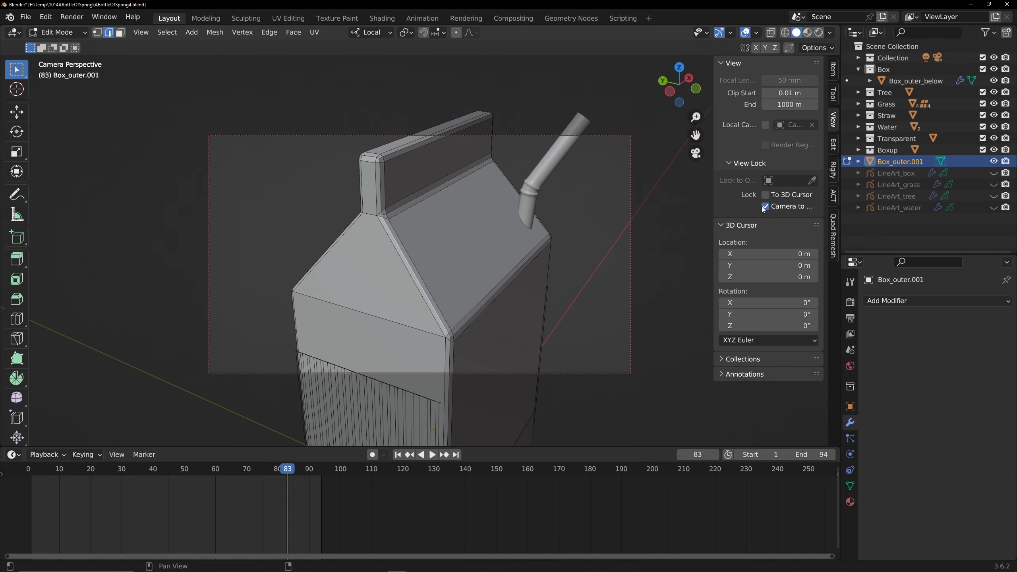
pyautogui.click(765, 206)
# Select the edge loops running along the carton's top fin, sloped roof and vertical body corners.
pyautogui.keyDown('alt'); pyautogui.moveTo(568, 240); pyautogui.dragTo(449, 236); pyautogui.keyUp('alt')
pyautogui.keyDown('alt'); pyautogui.keyDown('shift'); pyautogui.click(428, 263); pyautogui.keyUp('shift'); pyautogui.keyUp('alt')
pyautogui.moveTo(394, 191); pyautogui.dragTo(344, 295, button='middle')
pyautogui.moveTo(505, 295); pyautogui.dragTo(320, 352, button='middle')
pyautogui.keyDown('alt'); pyautogui.keyDown('shift'); pyautogui.click(400, 363); pyautogui.keyUp('shift'); pyautogui.keyUp('alt')
pyautogui.keyDown('alt'); pyautogui.keyDown('shift'); pyautogui.click(449, 333); pyautogui.keyUp('shift'); pyautogui.keyUp('alt')
pyautogui.keyDown('alt'); pyautogui.keyDown('shift'); pyautogui.click(401, 376); pyautogui.keyUp('shift'); pyautogui.keyUp('alt')
pyautogui.moveTo(401, 375); pyautogui.dragTo(316, 361, button='middle')
pyautogui.keyDown('alt'); pyautogui.keyDown('shift'); pyautogui.click(510, 326); pyautogui.keyUp('shift'); pyautogui.keyUp('alt')
pyautogui.moveTo(511, 326); pyautogui.dragTo(416, 320, button='middle')
pyautogui.keyDown('alt'); pyautogui.keyDown('shift'); pyautogui.click(482, 363); pyautogui.keyUp('shift'); pyautogui.keyUp('alt')
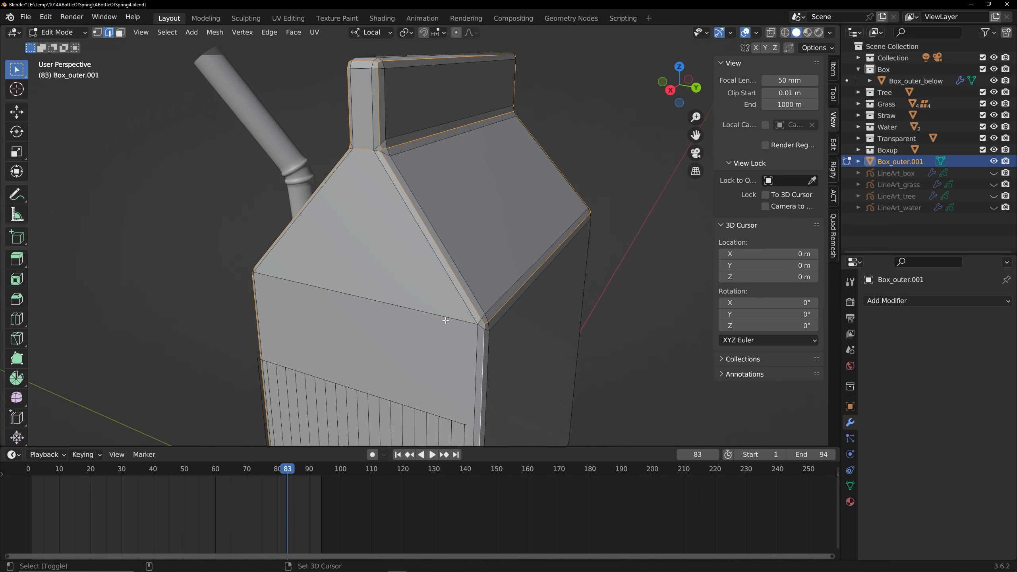
pyautogui.moveTo(482, 363); pyautogui.dragTo(397, 344, button='middle')
pyautogui.keyDown('alt'); pyautogui.keyDown('shift'); pyautogui.click(586, 296); pyautogui.keyUp('shift'); pyautogui.keyUp('alt')
pyautogui.moveTo(586, 298); pyautogui.dragTo(508, 302, button='middle')
# Duplicate the selected carton edges in place and separate them into their own object.
pyautogui.hotkey('shift', 'd')
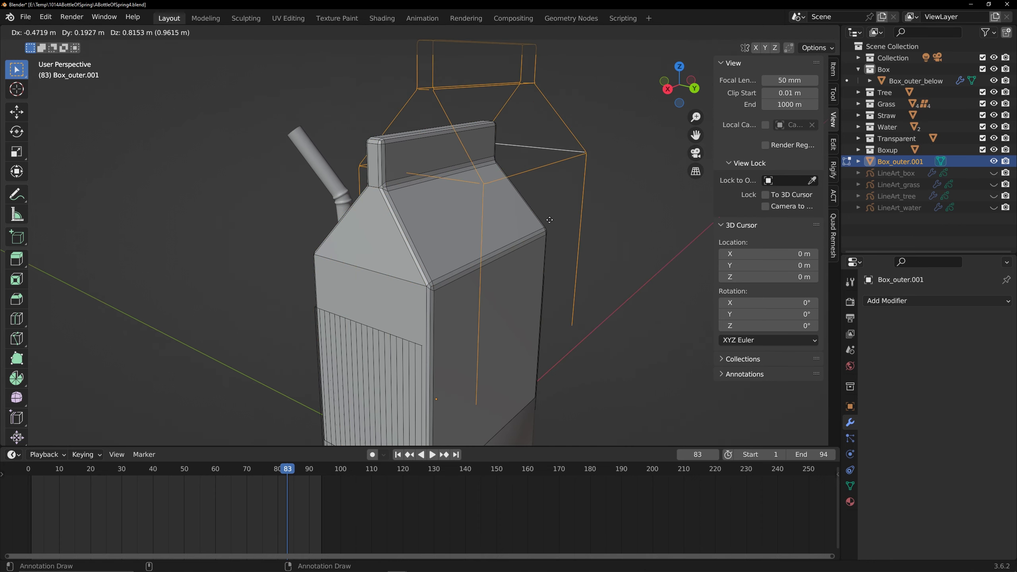
pyautogui.rightClick(556, 205)
pyautogui.press('p')
pyautogui.click(548, 220)
# Delete Box_outer.001, keeping only the separated edge object.
pyautogui.click(899, 162)
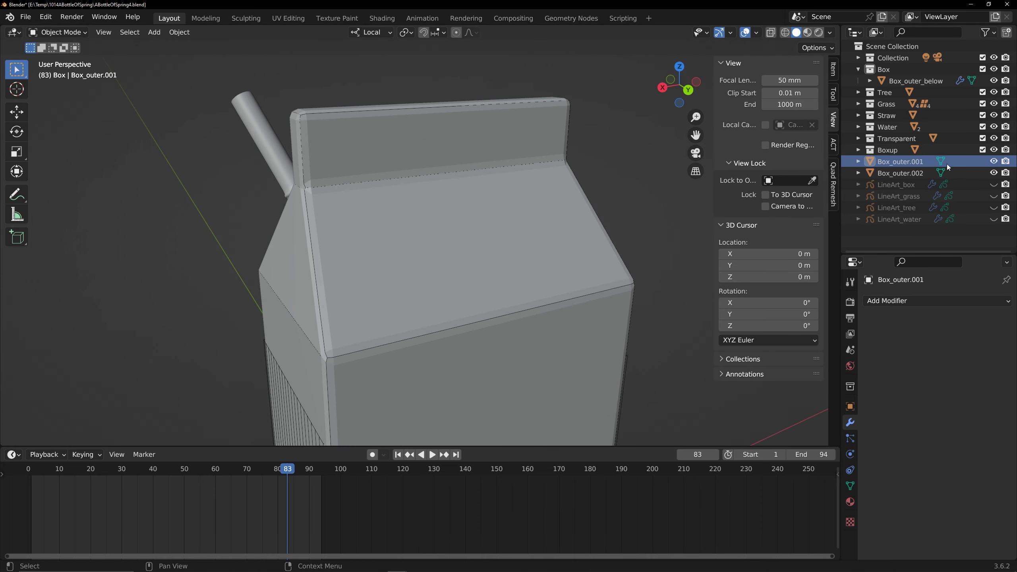
pyautogui.press('x')
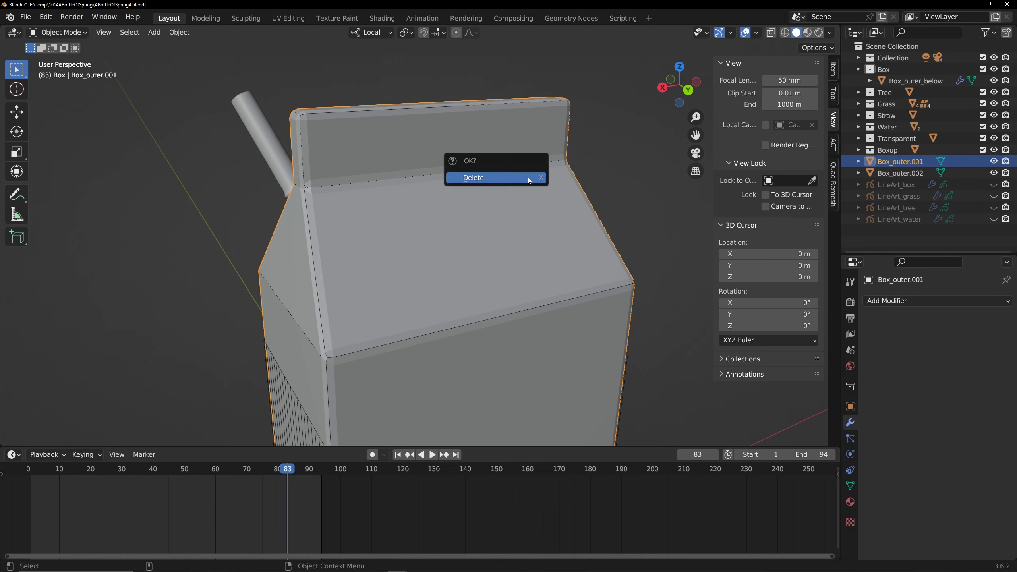
pyautogui.click(529, 178)
# Push all vertices of Box_outer.002 outward by about 0.0166 m with Shrink/Fatten.
pyautogui.click(582, 188)
pyautogui.press('Tab')
pyautogui.press('1')
pyautogui.press('a')
pyautogui.keyDown('shift'); pyautogui.moveTo(380, 146); pyautogui.dragTo(426, 256, button='middle'); pyautogui.keyUp('shift')
pyautogui.scroll(3, 426, 256)
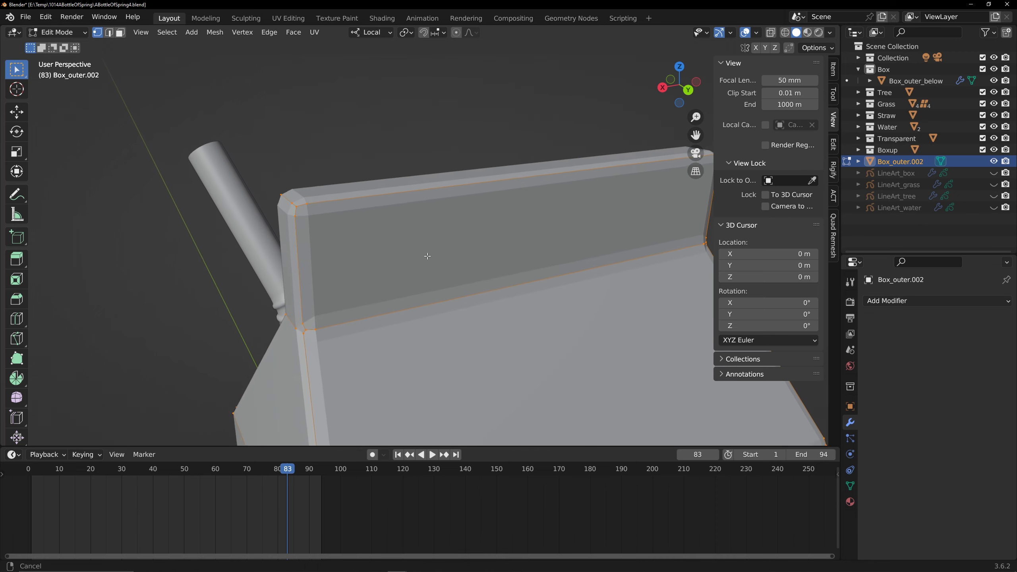
pyautogui.hotkey('alt', 's')
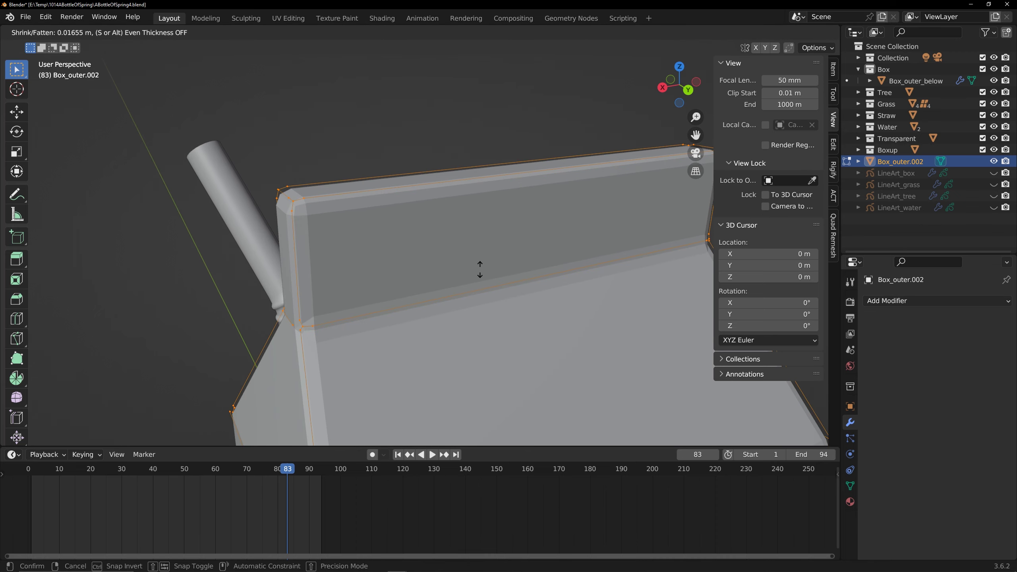
pyautogui.click(480, 269)
pyautogui.scroll(-5, 572, 257)
pyautogui.press('Tab')
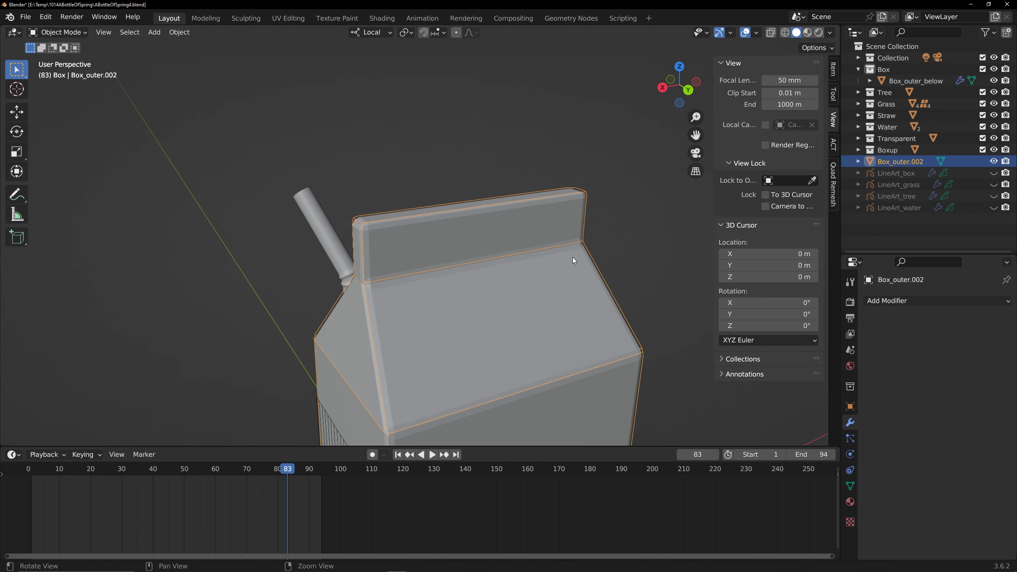
# Move Box_outer.002 into a new collection named Boxupline.
pyautogui.scroll(2, 553, 243)
pyautogui.press('m')
pyautogui.click(413, 266)
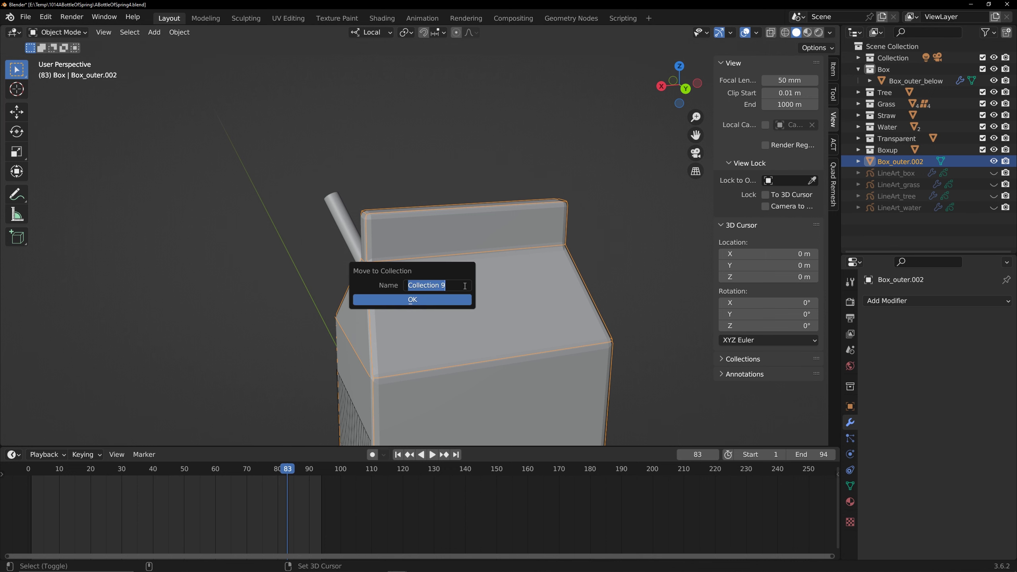
pyautogui.click(430, 306)
# Return to the camera view in rendered shading, with the camera locked to the view and the line art objects unhidden.
pyautogui.press('KP_0')
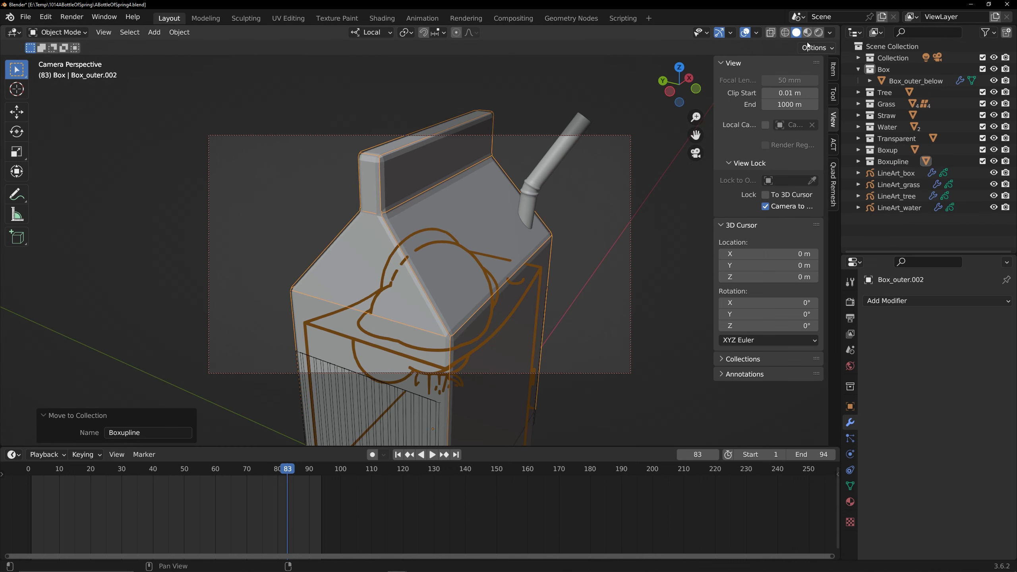
pyautogui.click(818, 32)
pyautogui.moveTo(421, 225); pyautogui.dragTo(477, 254, button='middle')
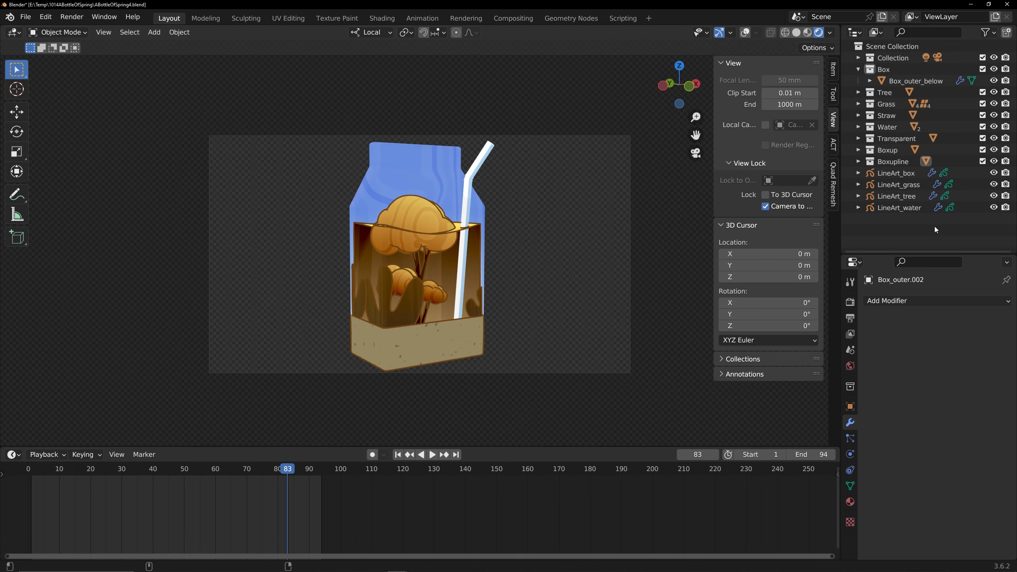
# Add a Collection Line Art object for the Boxupline collection.
pyautogui.click(892, 162)
pyautogui.hotkey('shift', 'a')
pyautogui.moveTo(533, 262)
pyautogui.click(617, 317)
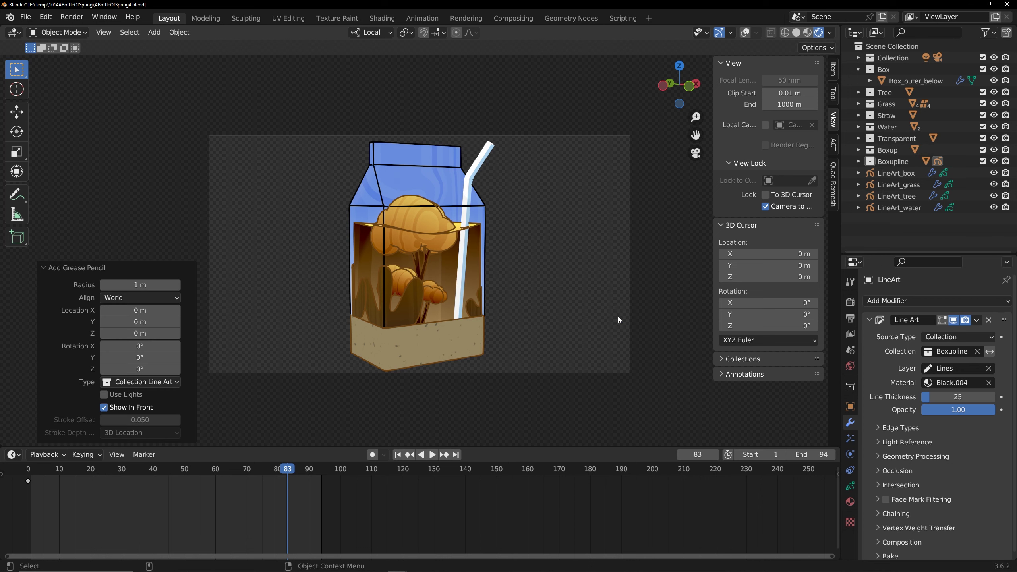
pyautogui.scroll(-1, 916, 368)
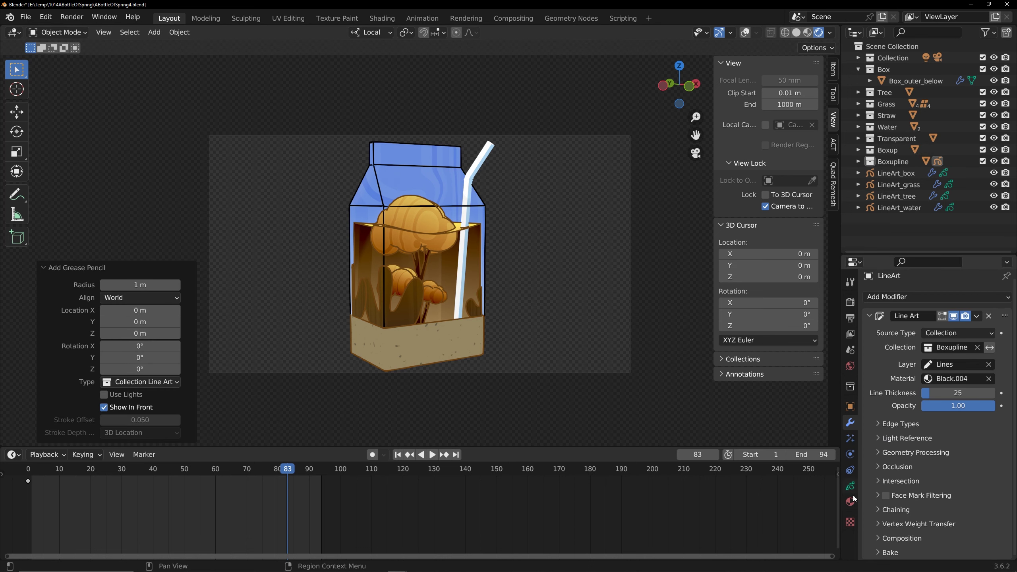
# Set the stroke base colour of the line art material Black.004 to white (FFFFFF).
pyautogui.click(850, 502)
pyautogui.click(944, 487)
pyautogui.moveTo(985, 400); pyautogui.dragTo(985, 318)
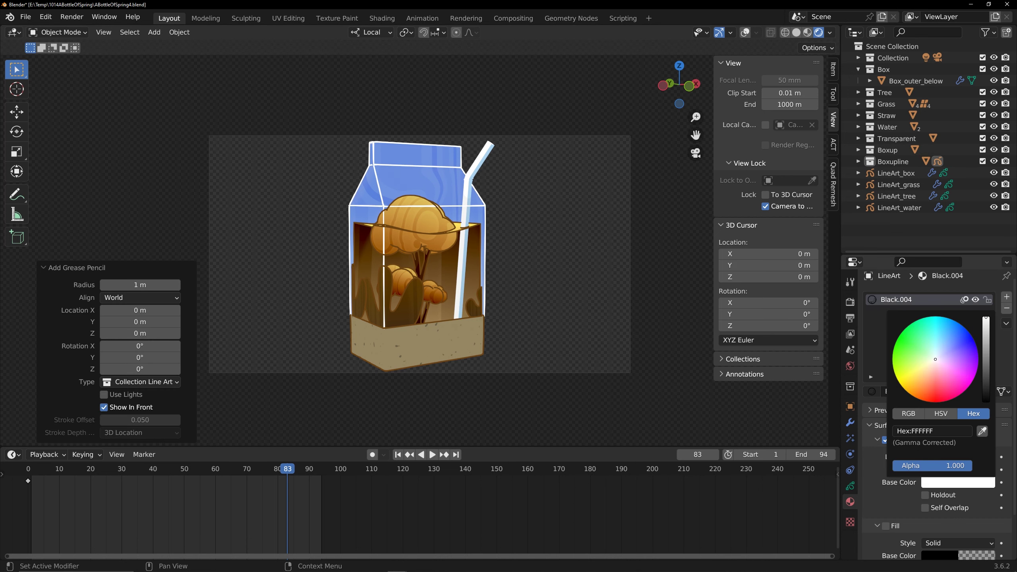
pyautogui.moveTo(517, 279)
pyautogui.mouseDown(button='middle')
pyautogui.moveTo(502, 308)
pyautogui.moveTo(490, 300)
pyautogui.moveTo(516, 278)
pyautogui.moveTo(499, 288)
pyautogui.moveTo(509, 284)
pyautogui.mouseUp(button='middle')
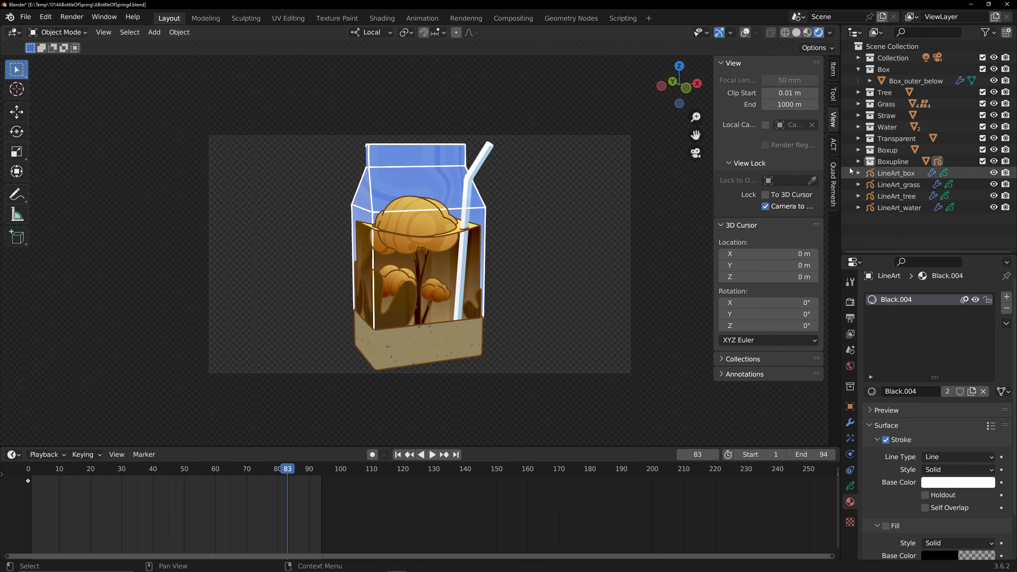
# Move the LineArt object out of the Boxupline collection, alongside the other line art objects.
pyautogui.click(858, 161)
pyautogui.moveTo(907, 186); pyautogui.dragTo(877, 197)
pyautogui.click(858, 161)
pyautogui.moveTo(531, 222); pyautogui.dragTo(497, 228, button='middle')
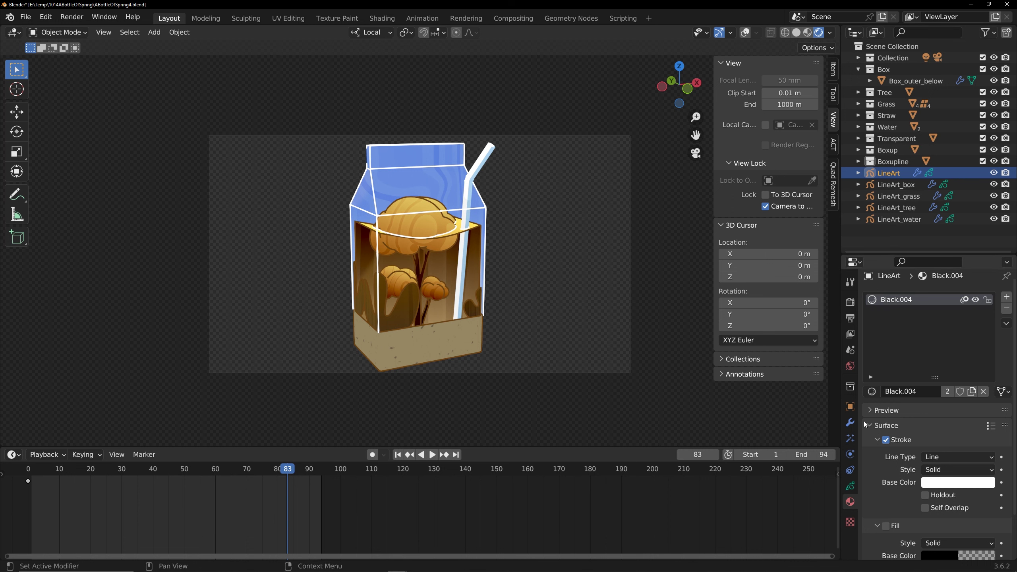
# Turn off the Intersections and Material Borders edge types in the Boxupline line art modifier.
pyautogui.click(850, 422)
pyautogui.click(900, 423)
pyautogui.scroll(-2, 907, 415)
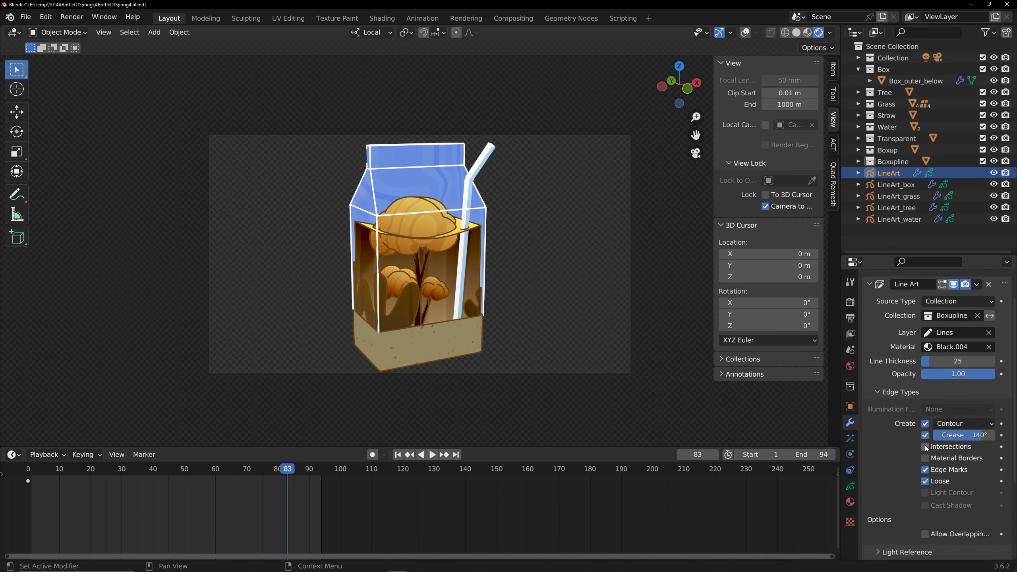
# Rename the LineArt object as LineArt_whiteline.
pyautogui.doubleClick(910, 173)
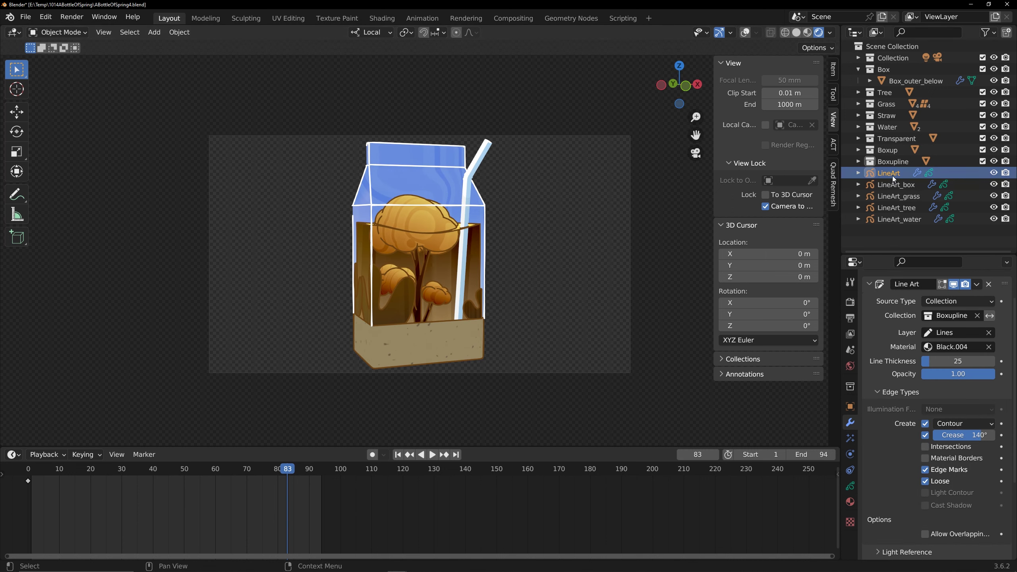
pyautogui.press('End')
pyautogui.write('_whiteline')
pyautogui.press('Return')
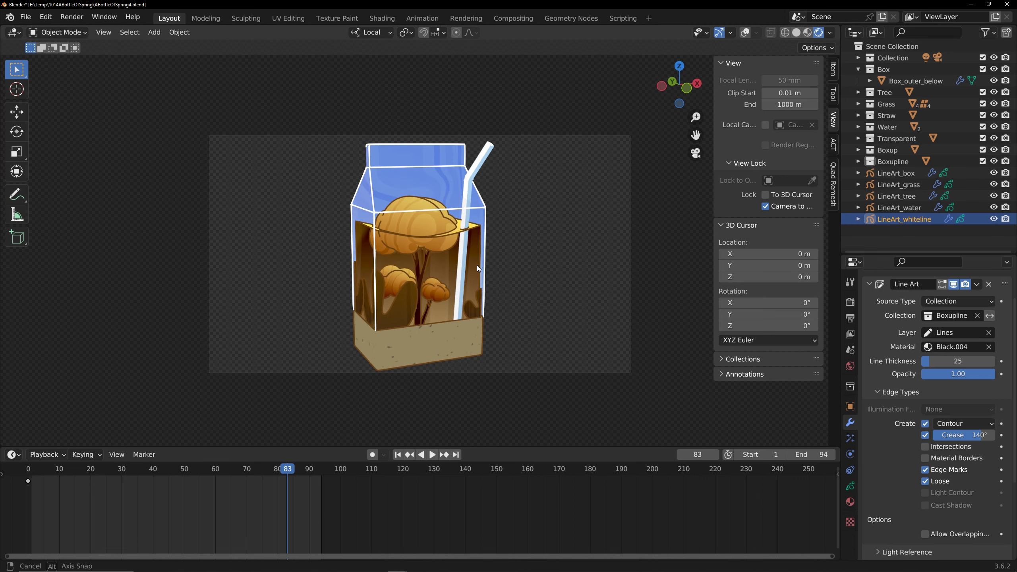
# Select Box_outer_below and show it in solid shading with overlays, the camera unlocked from the view and all line art objects hidden.
pyautogui.click(443, 333)
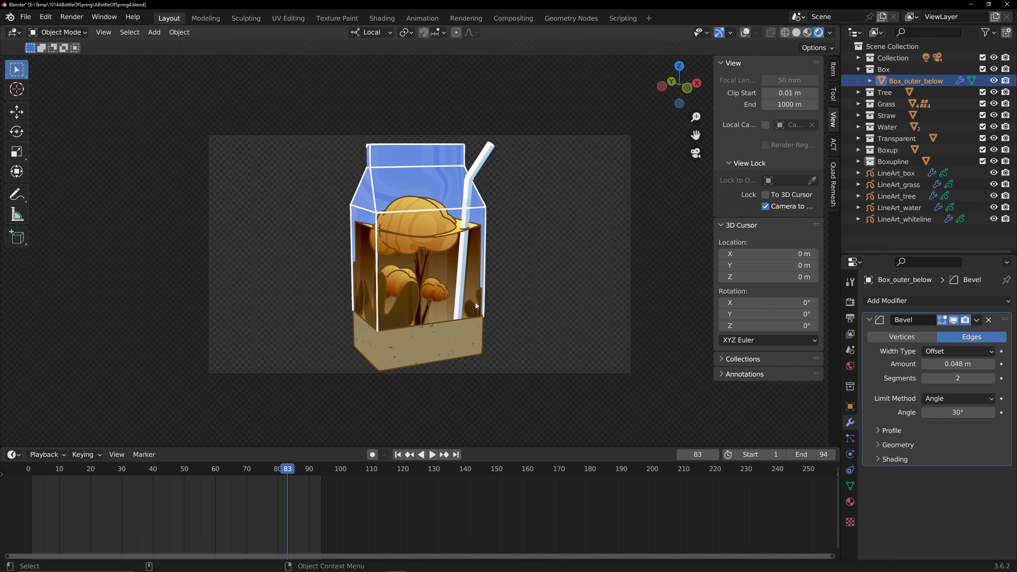
pyautogui.press('Tab')
pyautogui.click(796, 33)
pyautogui.click(765, 206)
pyautogui.moveTo(440, 272); pyautogui.dragTo(450, 273, button='middle')
pyautogui.moveTo(993, 172); pyautogui.dragTo(993, 219)
pyautogui.press('Tab')
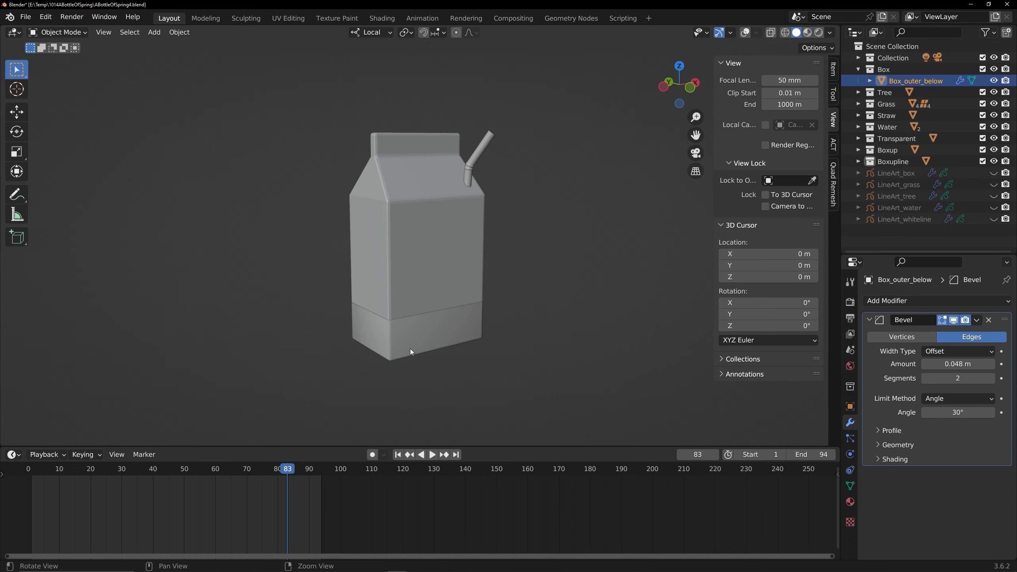
pyautogui.hotkey('alt', 'shift', 'z')
# Duplicate the vertical corner edges of Box_outer_below in place and separate them into their own object.
pyautogui.scroll(2, 470, 289)
pyautogui.press('Tab')
pyautogui.press('2')
pyautogui.keyDown('alt'); pyautogui.moveTo(536, 289); pyautogui.dragTo(360, 317); pyautogui.keyUp('alt')
pyautogui.keyDown('shift'); pyautogui.click(282, 308); pyautogui.keyUp('shift')
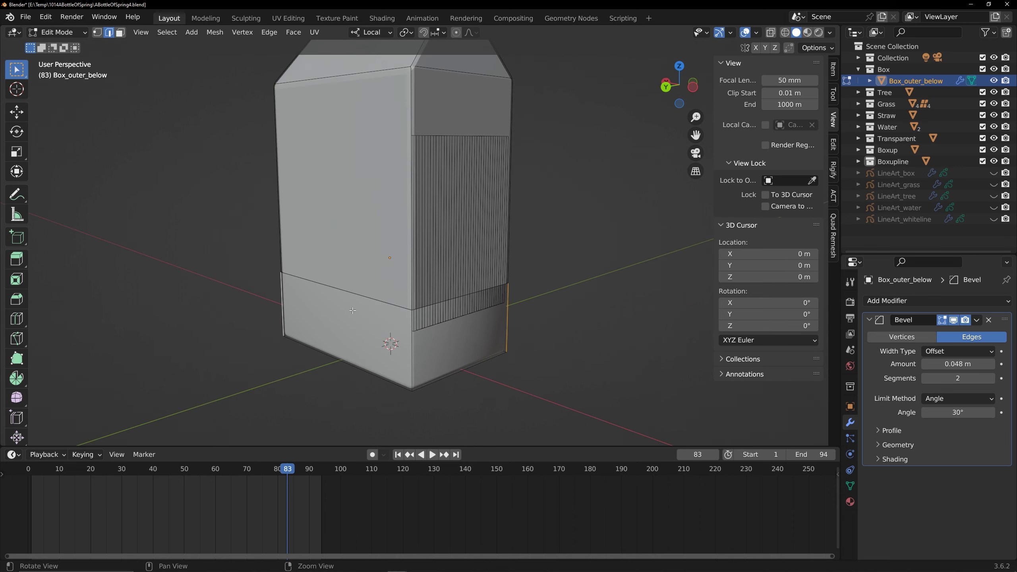
pyautogui.keyDown('shift'); pyautogui.click(413, 353); pyautogui.keyUp('shift')
pyautogui.keyDown('alt'); pyautogui.moveTo(584, 342); pyautogui.dragTo(549, 341); pyautogui.keyUp('alt')
pyautogui.hotkey('shift', 'd')
pyautogui.rightClick(540, 336)
pyautogui.press('p')
pyautogui.click(540, 335)
# Push the vertices of Box_outer_below.001 slightly outward with Shrink/Fatten.
pyautogui.moveTo(551, 344); pyautogui.dragTo(468, 332, button='middle')
pyautogui.press('1')
pyautogui.hotkey('alt', 's')
pyautogui.click(572, 345)
pyautogui.press('Tab')
# Move Box_outer_below.001 into a new collection named Boxbelowline.
pyautogui.scroll(-2, 560, 340)
pyautogui.press('m')
pyautogui.click(528, 330)
pyautogui.click(576, 316)
pyautogui.write('Boxbelowline')
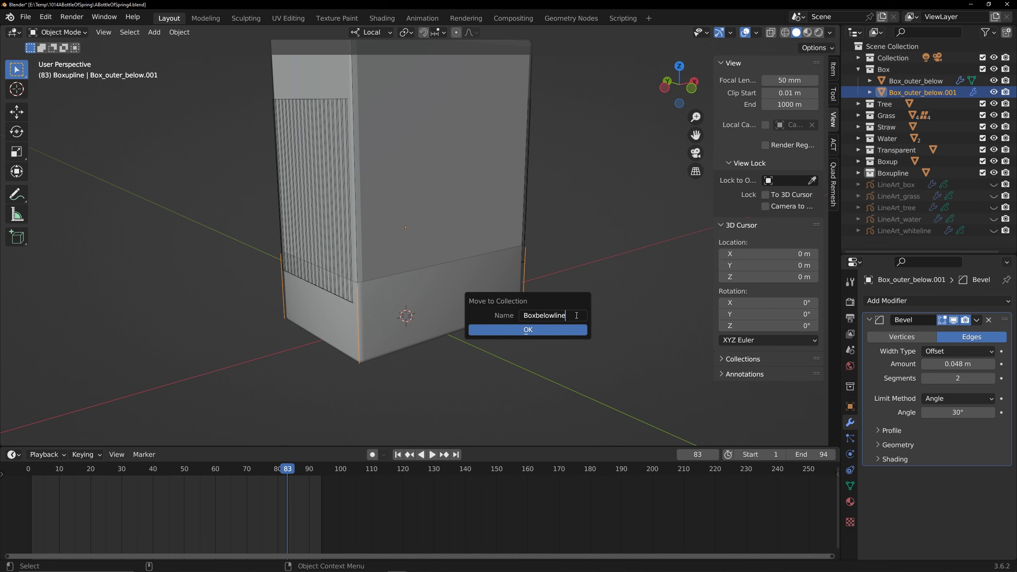
pyautogui.press('Return')
pyautogui.press('Return')
pyautogui.click(858, 69)
pyautogui.click(858, 161)
# Unhide the line art objects and return to the locked camera view in rendered shading without overlays, with the Boxbelowline collection active.
pyautogui.moveTo(993, 173); pyautogui.dragTo(993, 220)
pyautogui.moveTo(596, 238); pyautogui.dragTo(584, 239, button='middle')
pyautogui.keyDown('shift'); pyautogui.moveTo(584, 239); pyautogui.dragTo(583, 282, button='middle'); pyautogui.keyUp('shift')
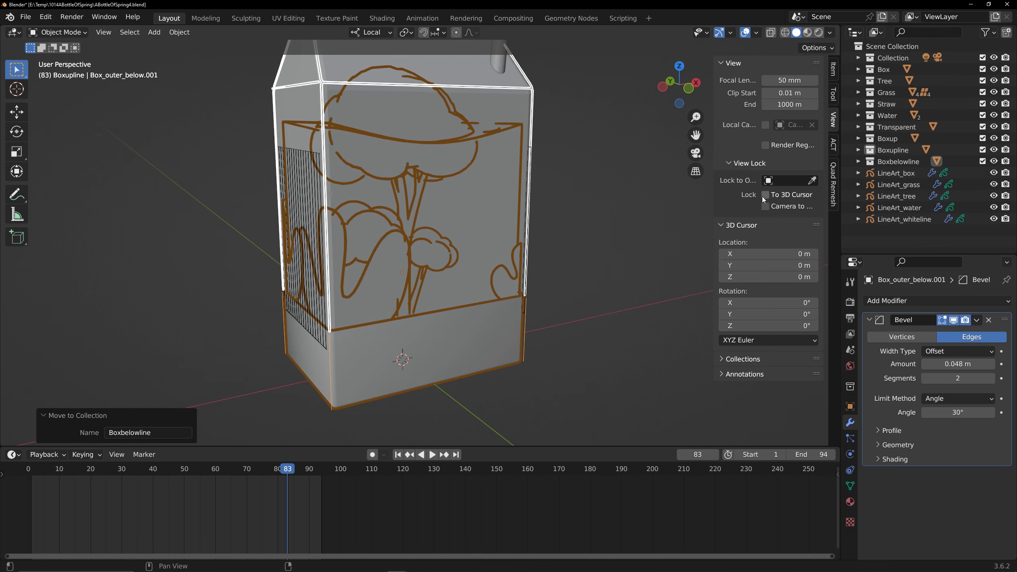
pyautogui.click(765, 206)
pyautogui.press('KP_0')
pyautogui.click(907, 163)
pyautogui.click(818, 33)
pyautogui.click(745, 33)
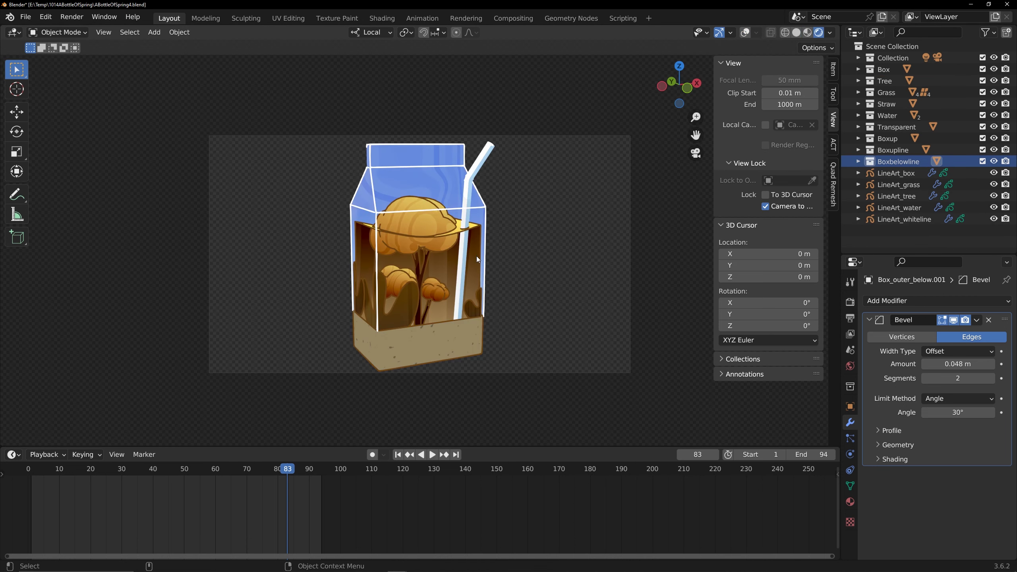
# Add a Collection Line Art object for the Boxbelowline collection.
pyautogui.hotkey('shift', 'a')
pyautogui.moveTo(441, 250)
pyautogui.click(546, 250)
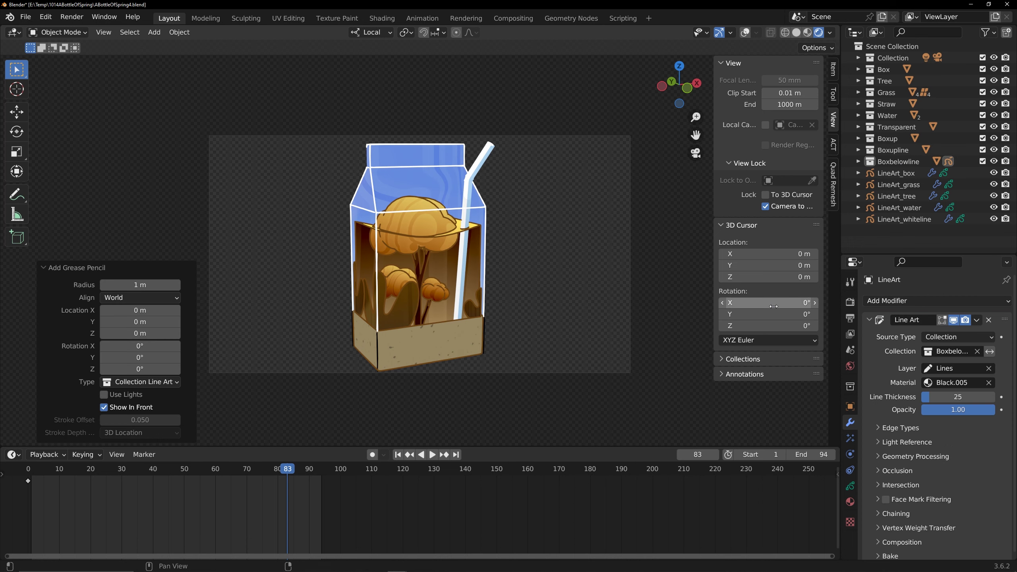
# Set the stroke base colour of the line art material Black.005 to brown.
pyautogui.click(849, 501)
pyautogui.click(953, 486)
pyautogui.press('Return')
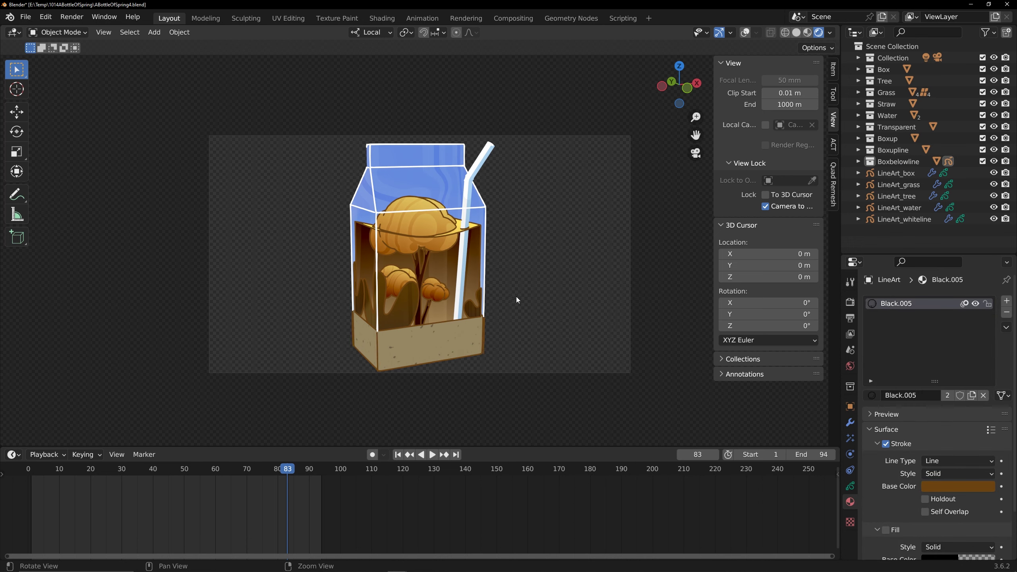
# Move the new LineArt object out of the Boxbelowline collection to the scene's top level and select it.
pyautogui.moveTo(516, 296)
pyautogui.keyDown('alt'); pyautogui.mouseDown()
pyautogui.moveTo(418, 293)
pyautogui.moveTo(506, 288)
pyautogui.mouseUp(); pyautogui.keyUp('alt')
pyautogui.keyDown('alt'); pyautogui.moveTo(447, 339); pyautogui.dragTo(441, 315, button='middle'); pyautogui.keyUp('alt')
pyautogui.keyDown('alt'); pyautogui.moveTo(441, 315); pyautogui.dragTo(474, 350, button='right'); pyautogui.keyUp('alt')
pyautogui.keyDown('alt'); pyautogui.moveTo(474, 350); pyautogui.dragTo(484, 302, button='middle'); pyautogui.keyUp('alt')
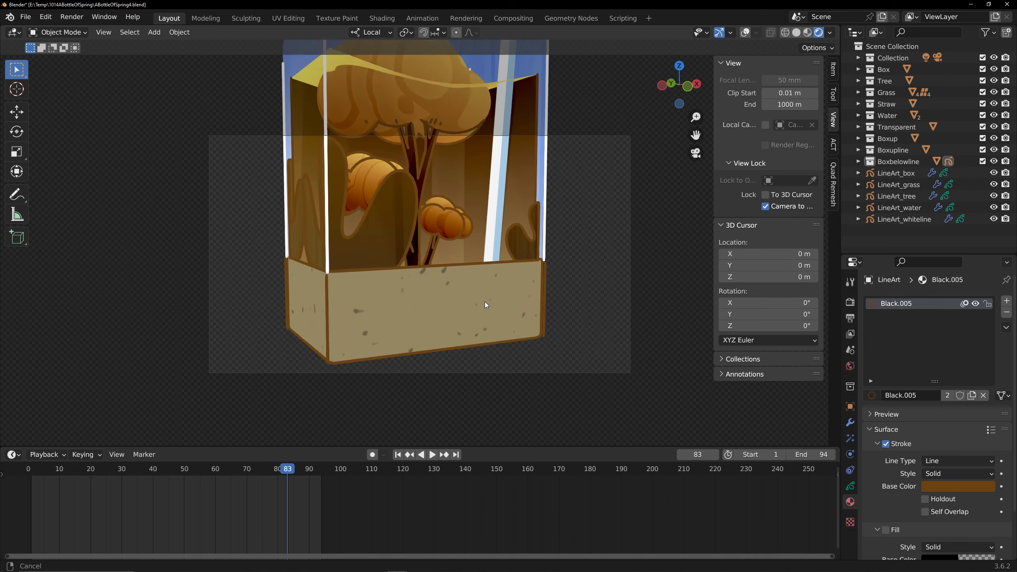
pyautogui.keyDown('alt'); pyautogui.moveTo(484, 302); pyautogui.dragTo(488, 356, button='right'); pyautogui.keyUp('alt')
pyautogui.keyDown('alt'); pyautogui.moveTo(488, 357); pyautogui.dragTo(486, 309, button='middle'); pyautogui.keyUp('alt')
pyautogui.click(857, 161)
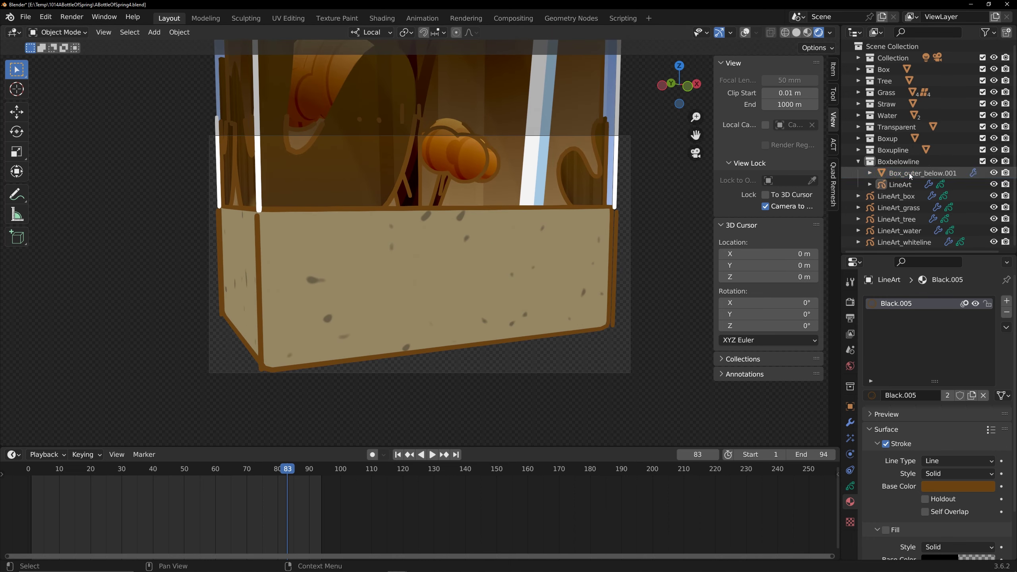
pyautogui.click(909, 173)
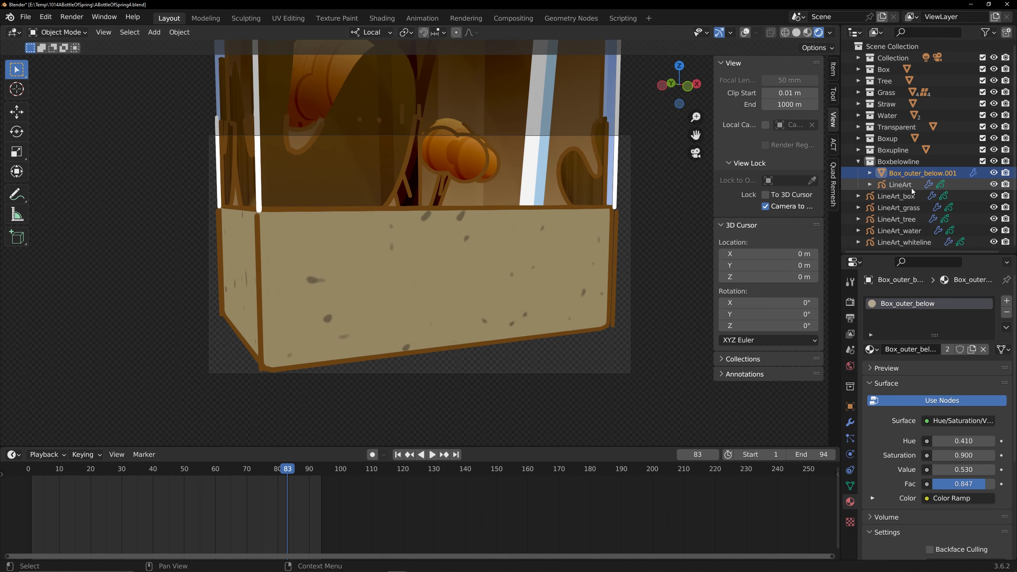
pyautogui.moveTo(904, 186); pyautogui.dragTo(882, 47)
pyautogui.click(858, 161)
pyautogui.click(894, 174)
pyautogui.keyDown('alt'); pyautogui.moveTo(610, 270); pyautogui.dragTo(623, 267); pyautogui.keyUp('alt')
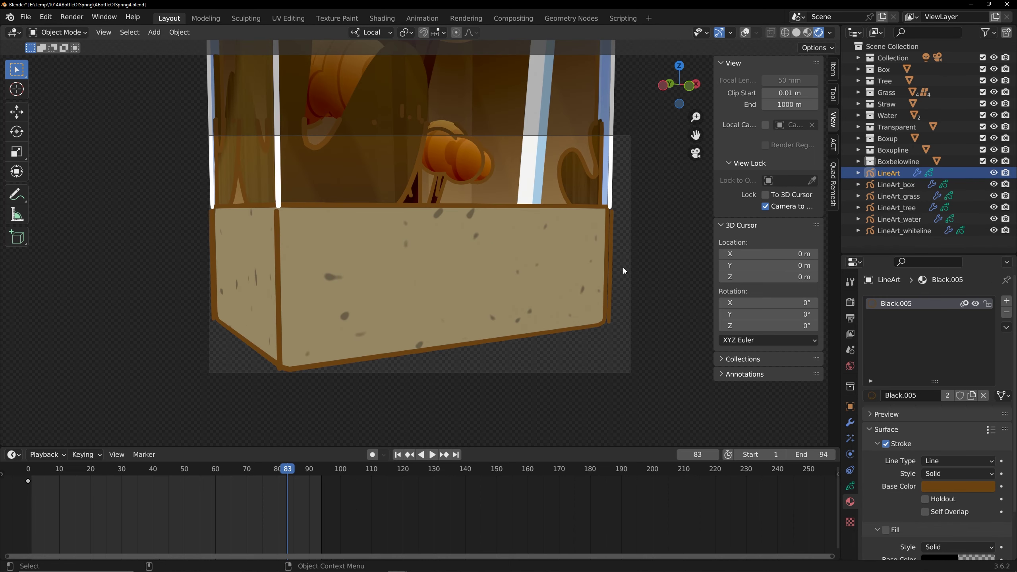
# Open Box_outer_below.001 for vertex editing with the viewport overlays shown.
pyautogui.click(858, 161)
pyautogui.click(909, 174)
pyautogui.press('Tab')
pyautogui.hotkey('shift', 'alt', 'z')
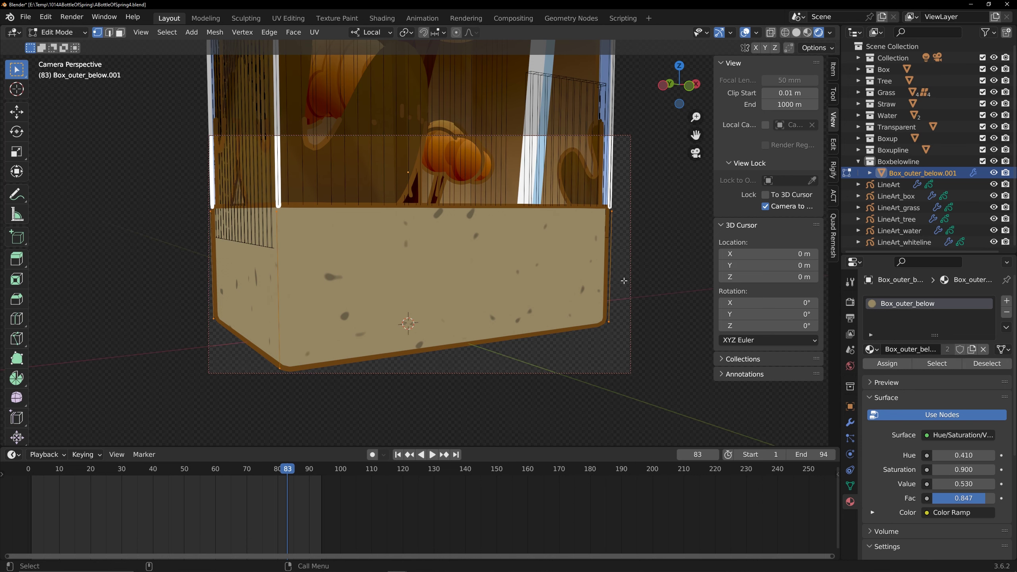